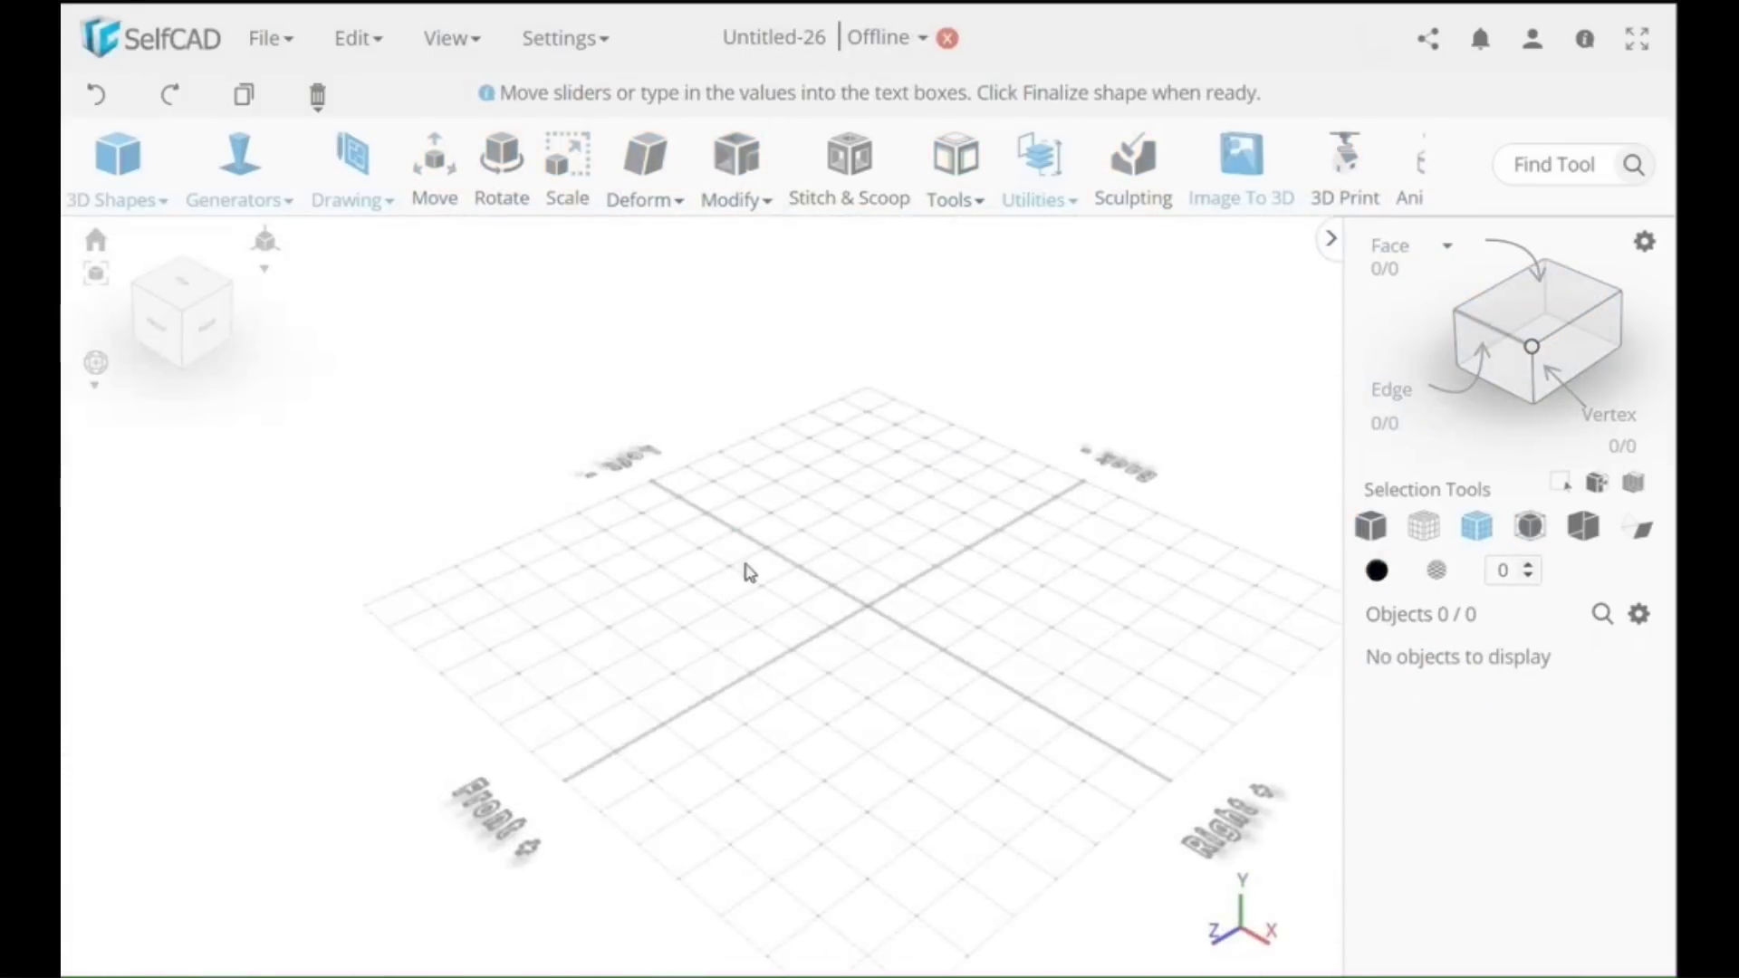
- Add a sphere with 8 horizontal segments and 10 vertical segments and finalize it
{"action": "left_click", "coordinate": [125, 172]}
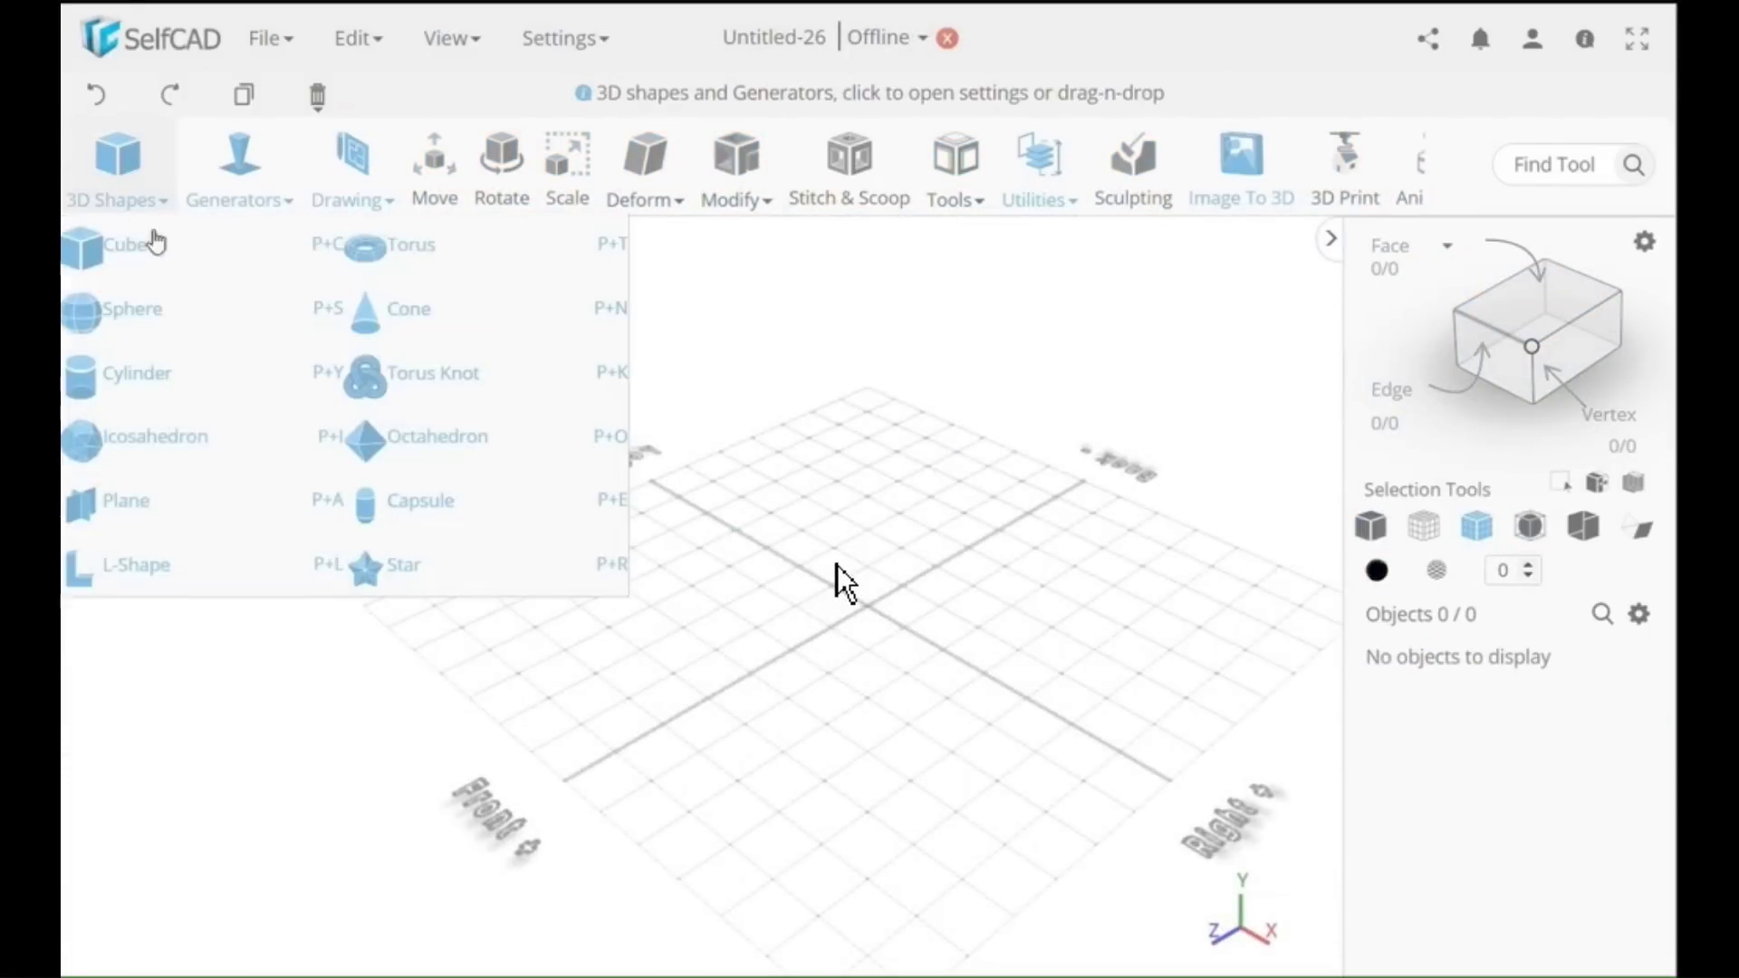
{"action": "left_click", "coordinate": [181, 319]}
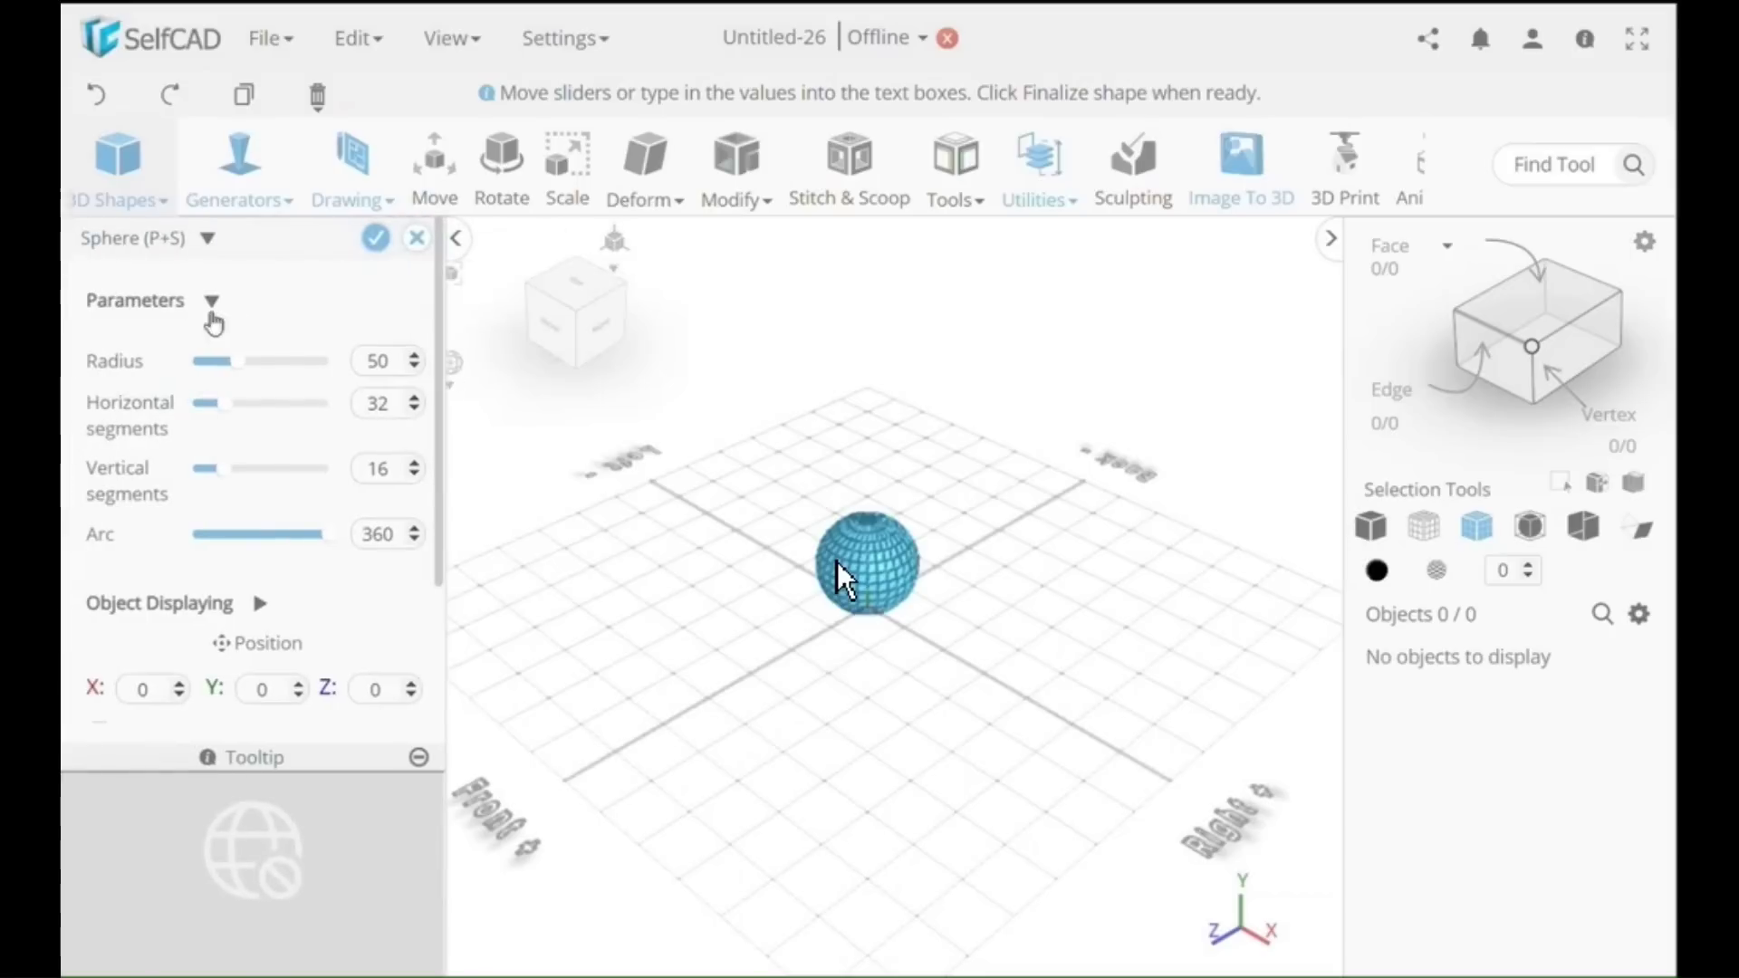
{"action": "double_click", "coordinate": [375, 409]}
{"action": "type", "text": "8"}
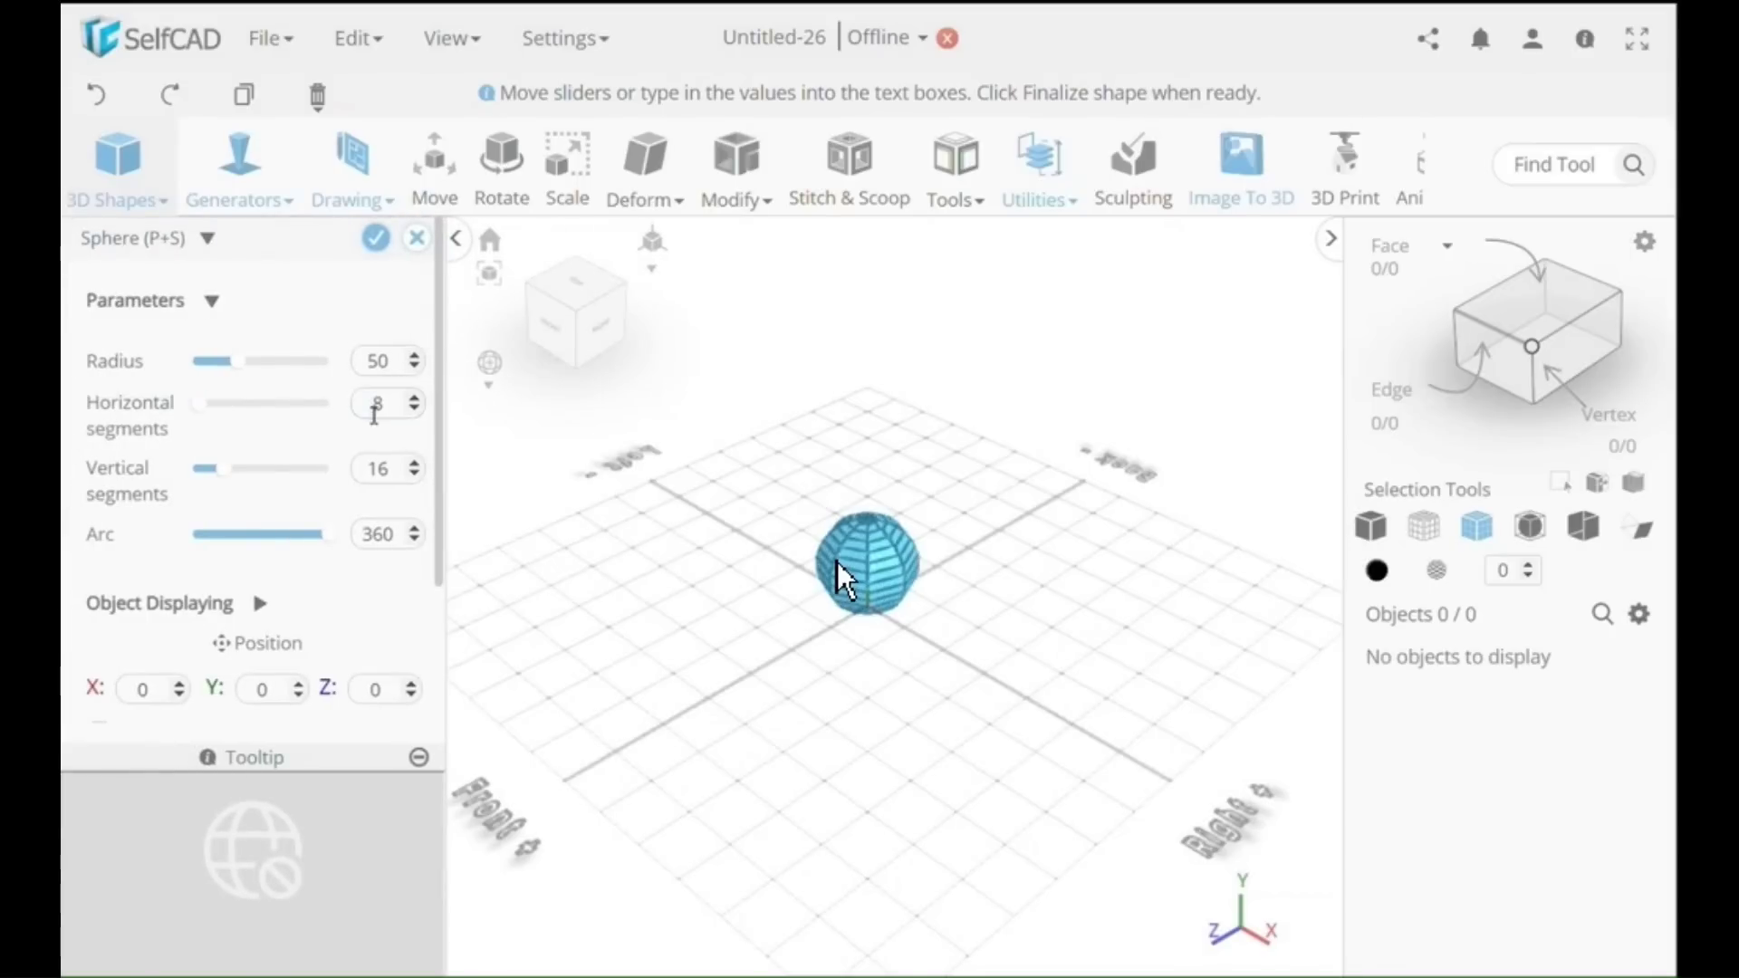
{"action": "double_click", "coordinate": [393, 483]}
{"action": "type", "text": "10"}
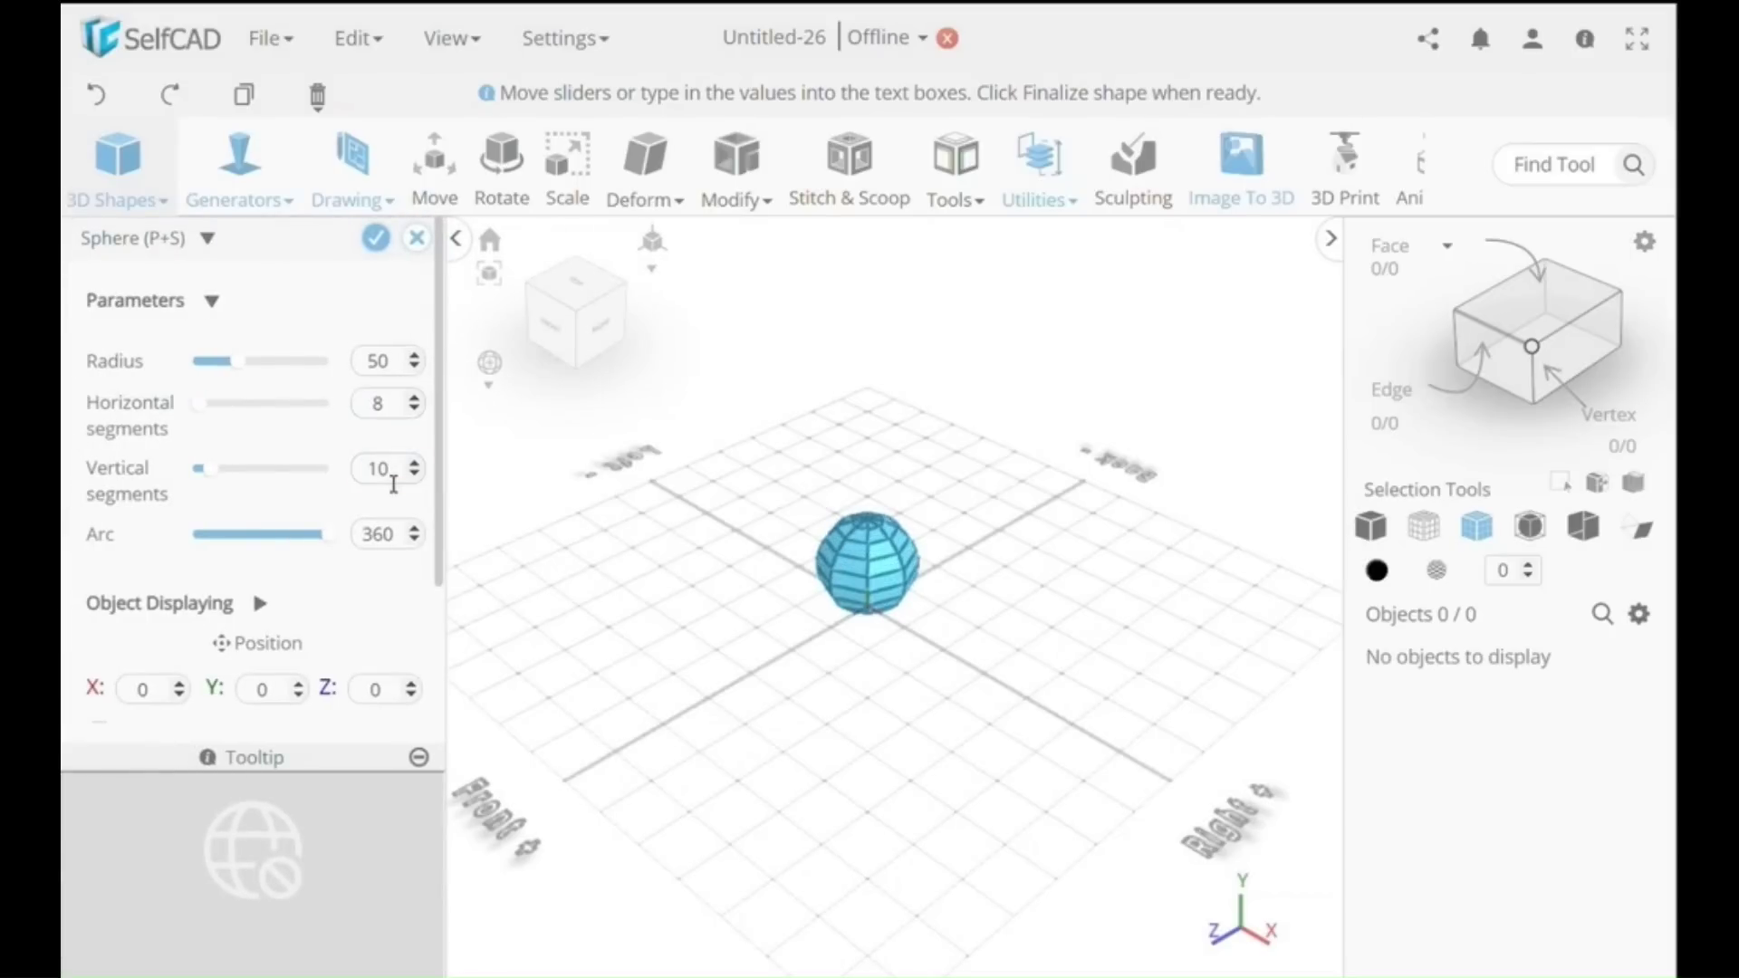
{"action": "left_click", "coordinate": [376, 243]}
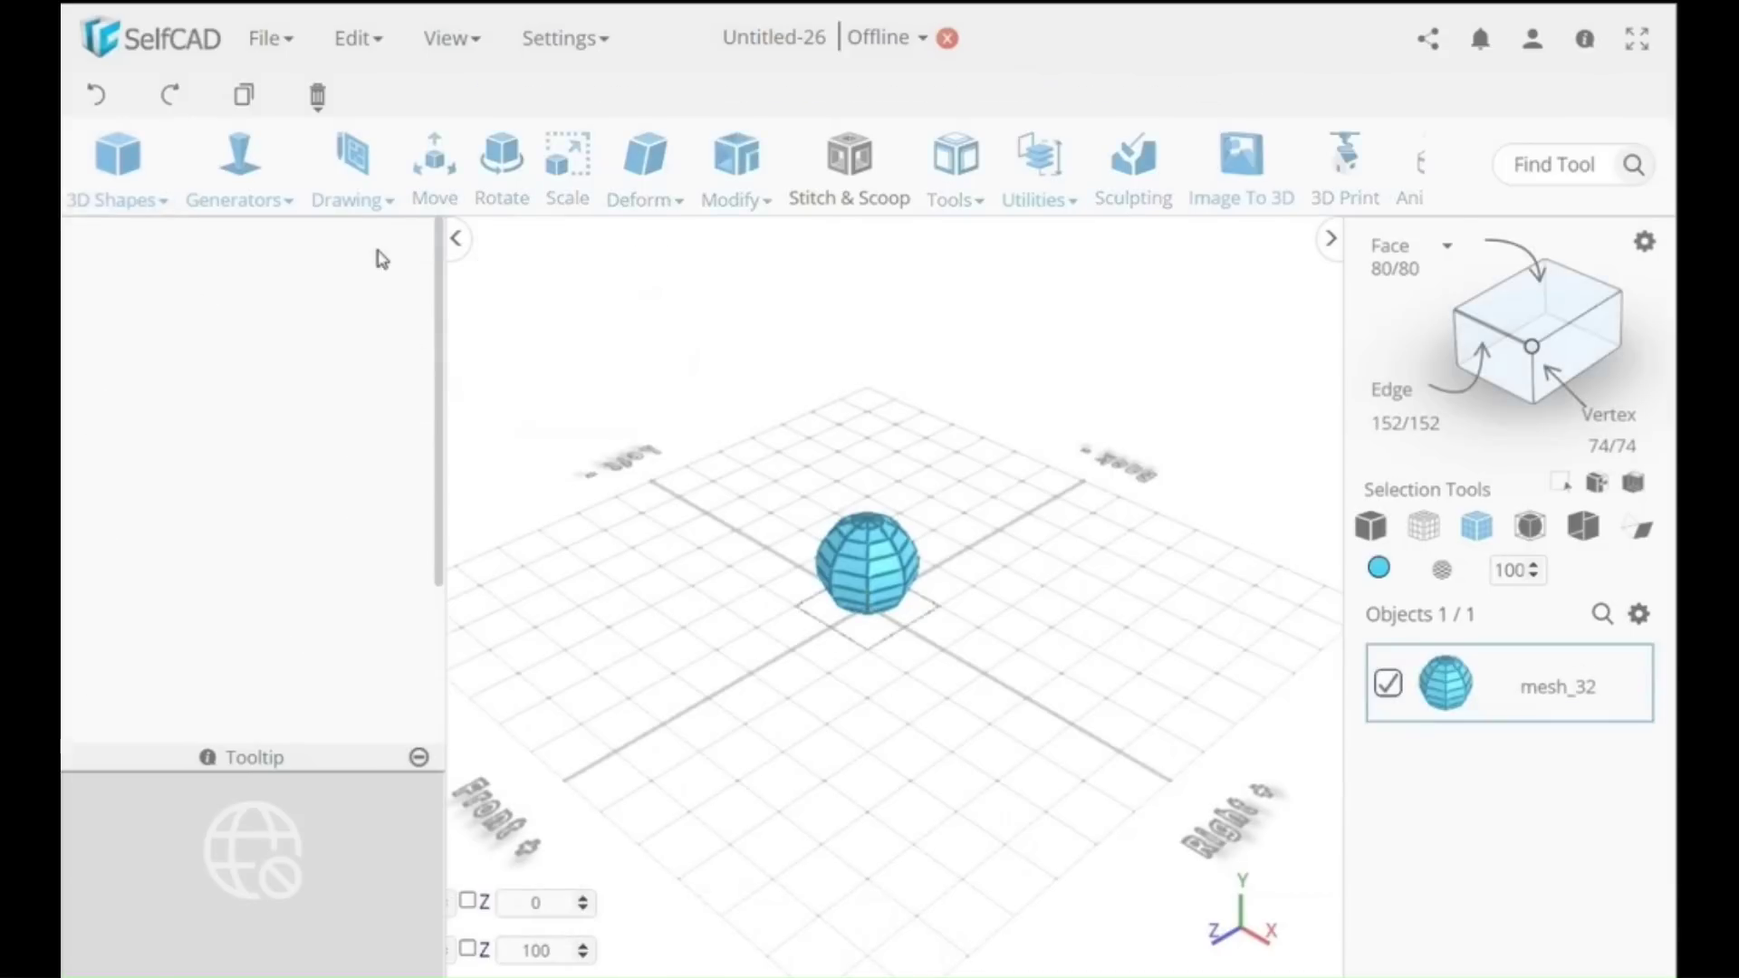
- Turn on loop selection for edges and select the first vertical edge loop on the sphere
{"action": "left_click", "coordinate": [1391, 392]}
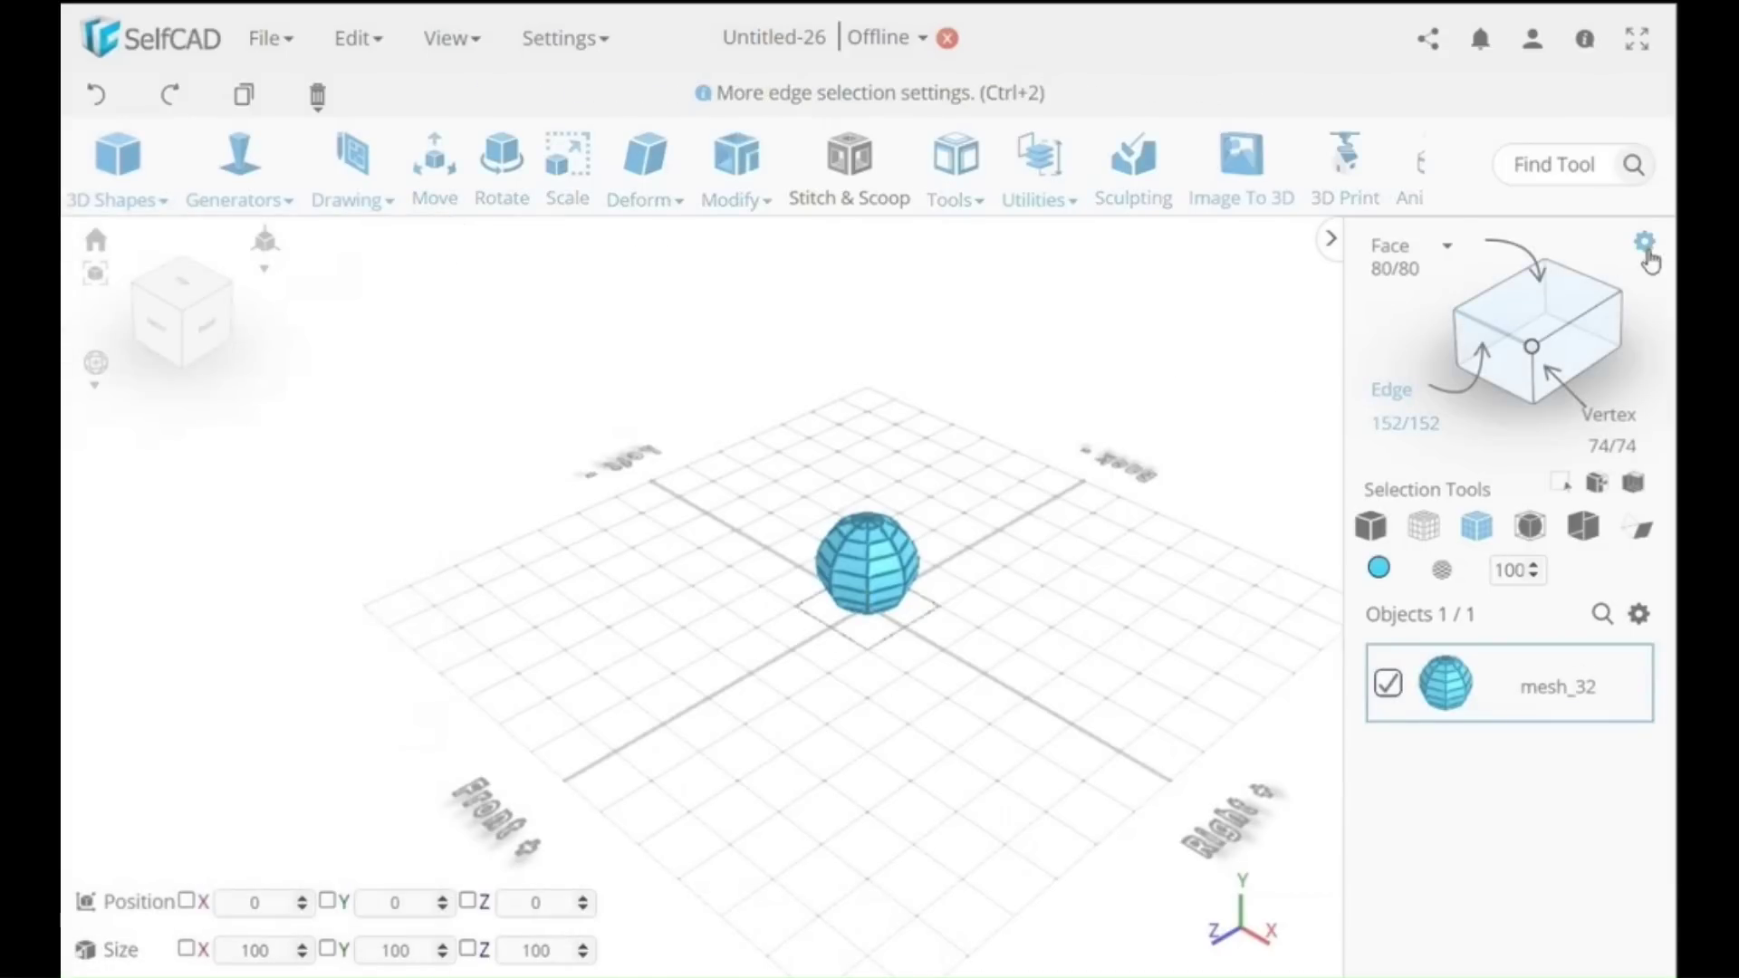
{"action": "left_click", "coordinate": [1644, 241]}
{"action": "scroll", "coordinate": [887, 557], "scroll_direction": "up", "scroll_amount": 4}
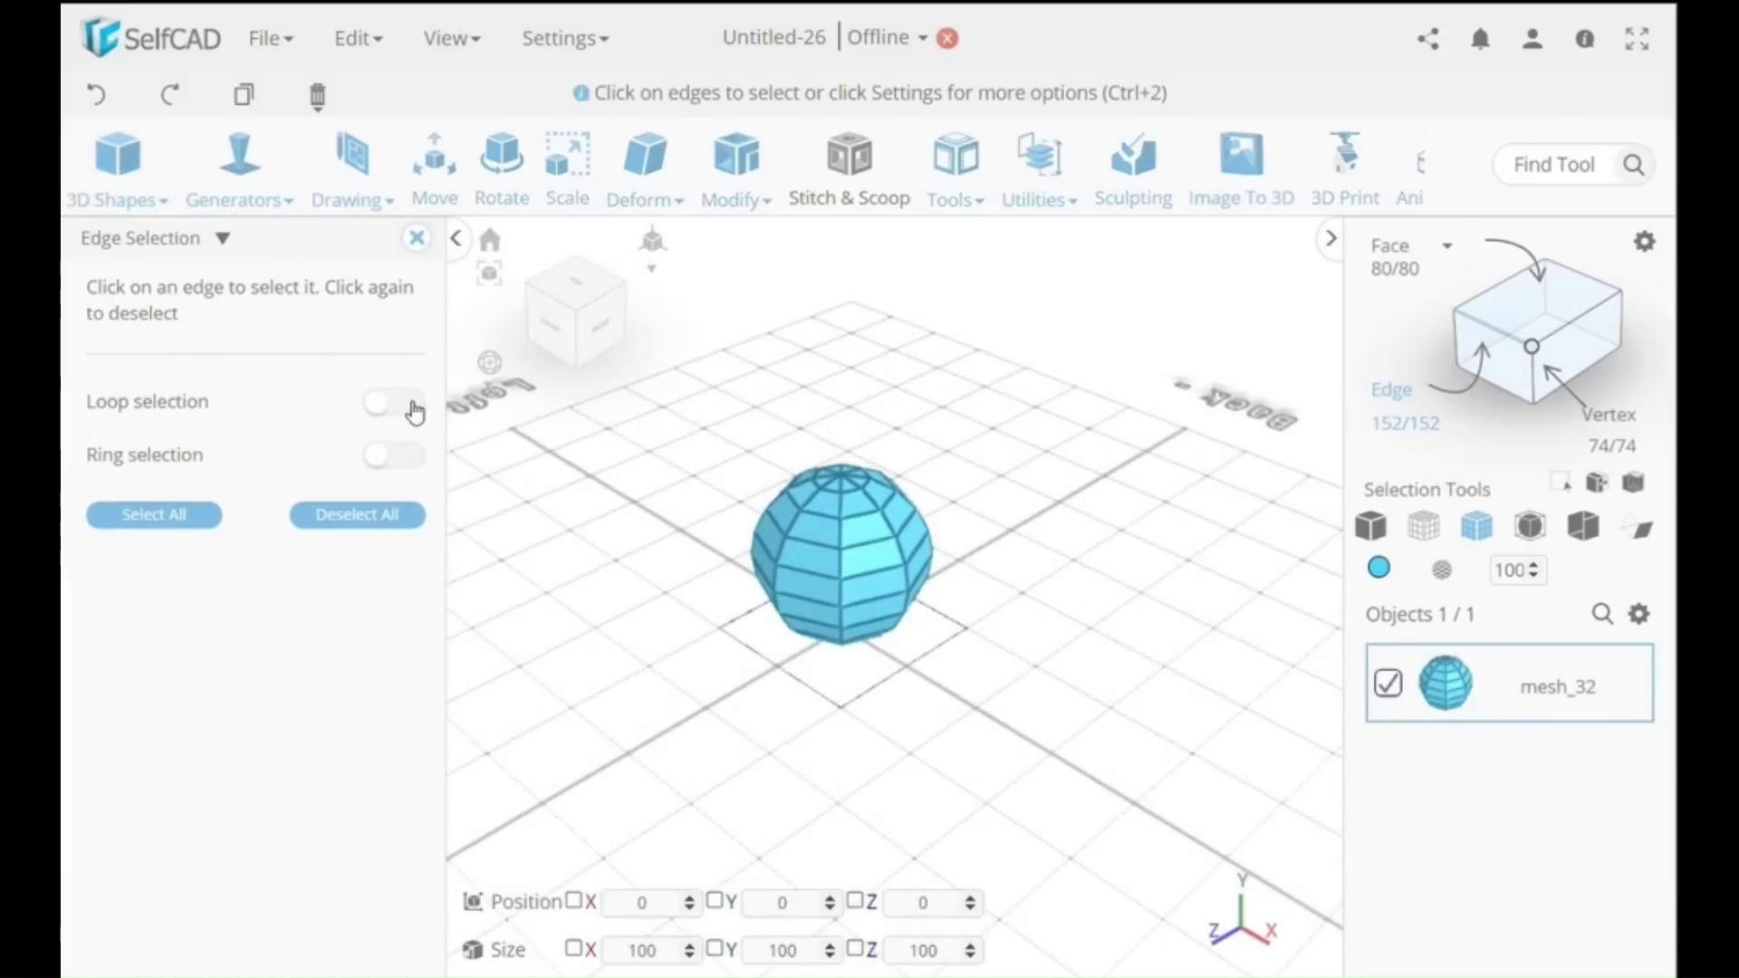
{"action": "left_click", "coordinate": [411, 405]}
{"action": "scroll", "coordinate": [847, 534], "scroll_direction": "up", "scroll_amount": 3}
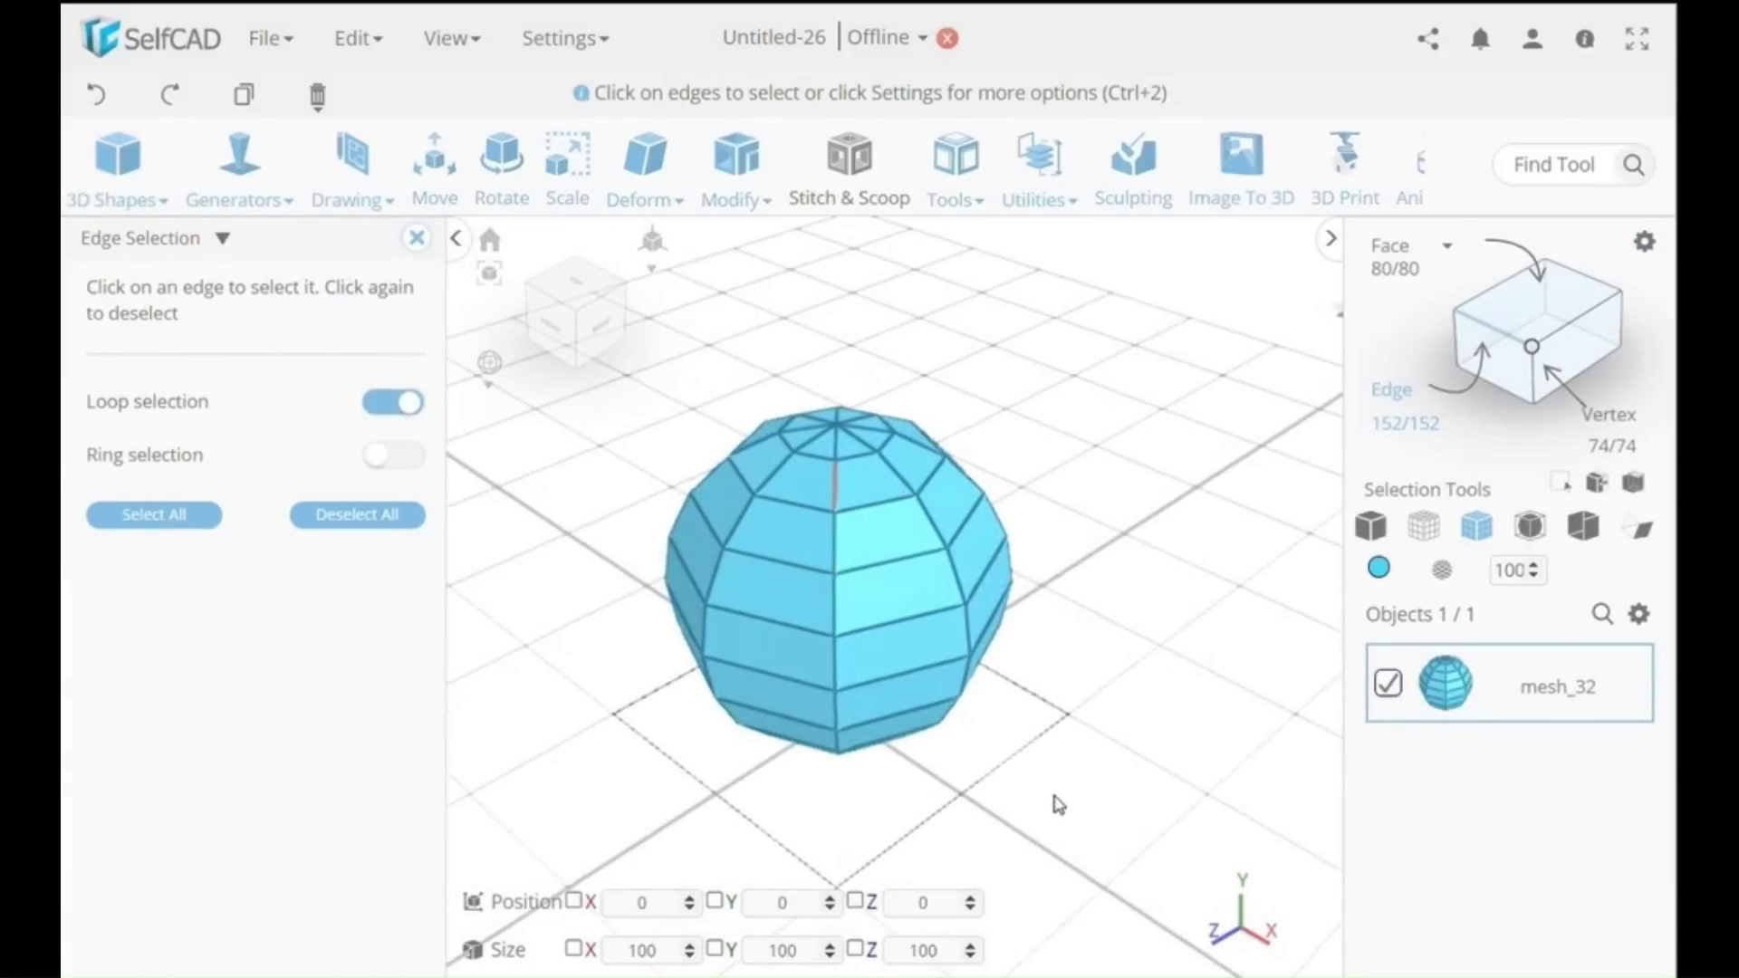
{"action": "left_click_drag", "start_coordinate": [1056, 804], "coordinate": [1044, 681]}
{"action": "left_click", "coordinate": [833, 634]}
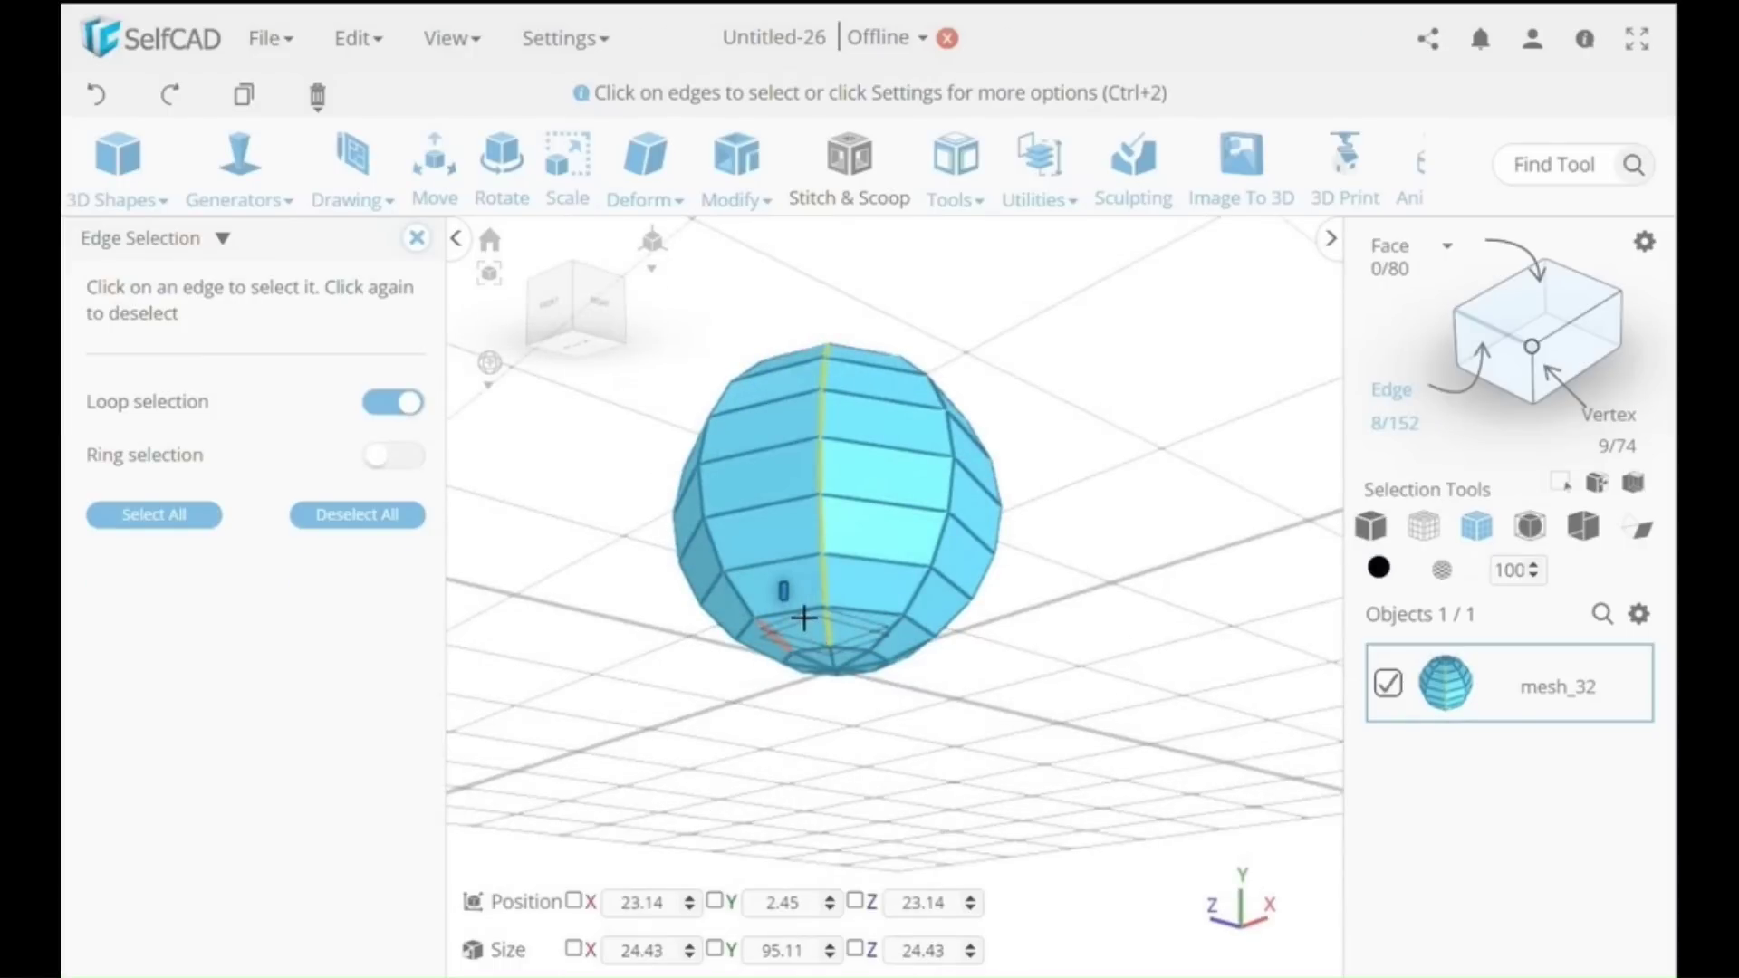
- Add the remaining seven vertical edge loops around the sphere to the selection, leaving the pole caps out
{"action": "left_click_drag", "start_coordinate": [1038, 475], "coordinate": [1123, 561]}
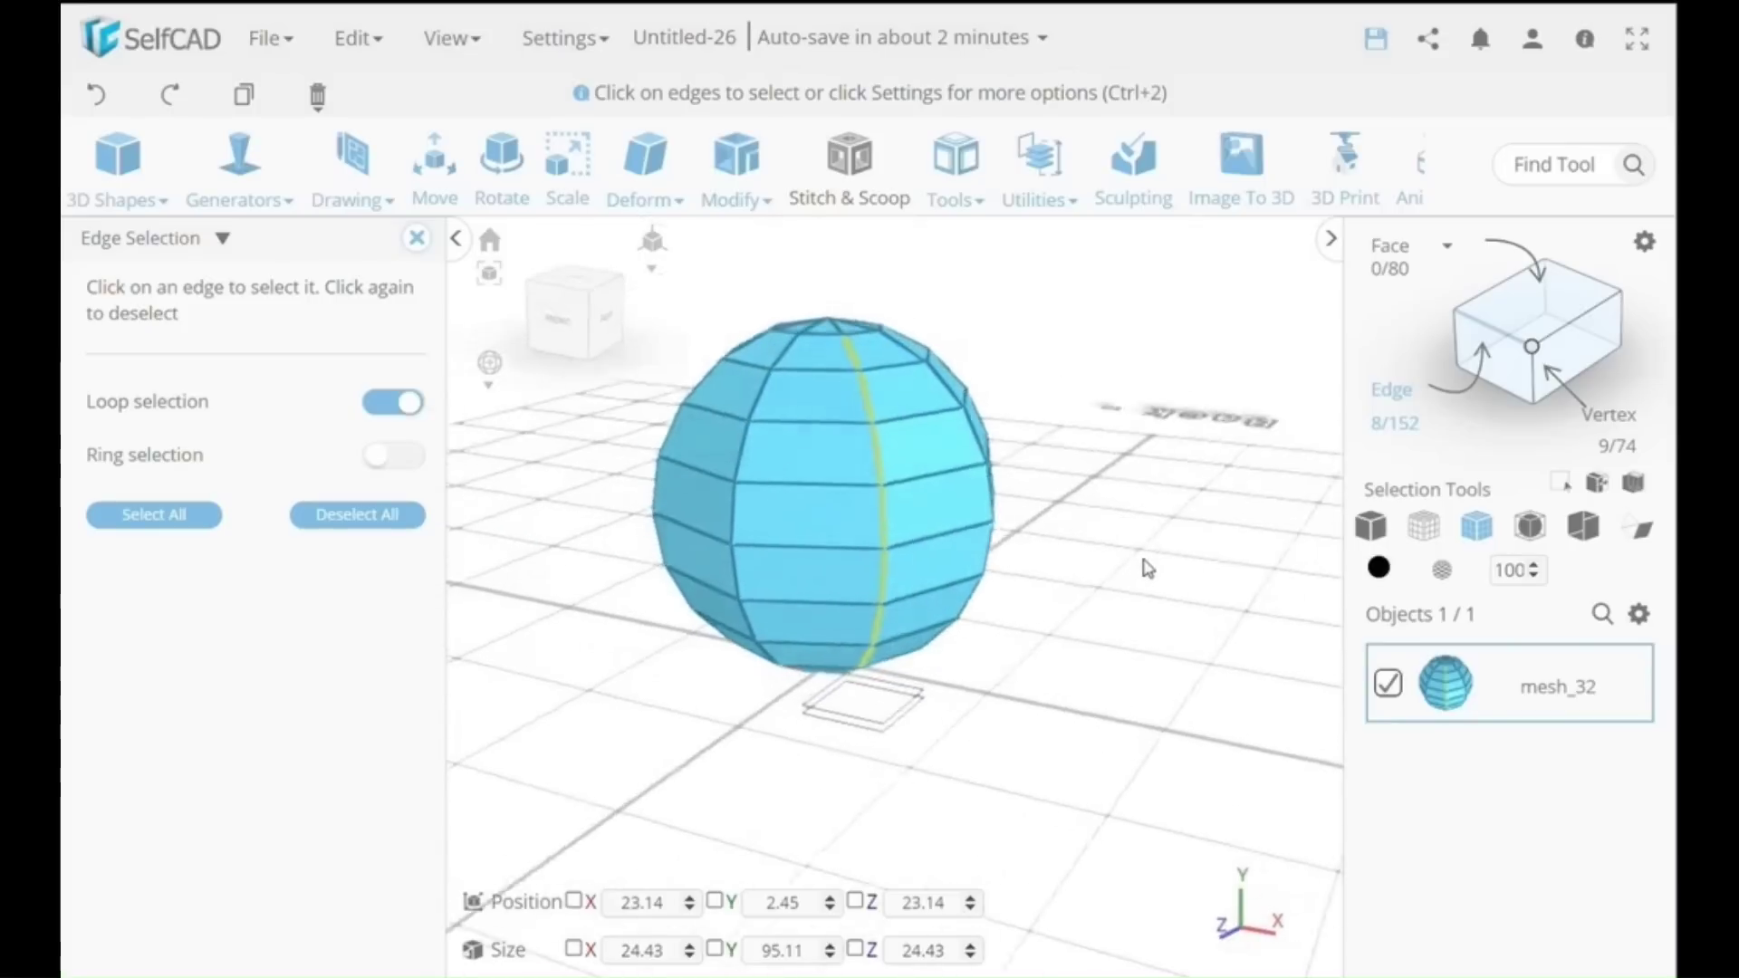
{"action": "left_click", "coordinate": [797, 353]}
{"action": "left_click_drag", "start_coordinate": [792, 372], "coordinate": [834, 585]}
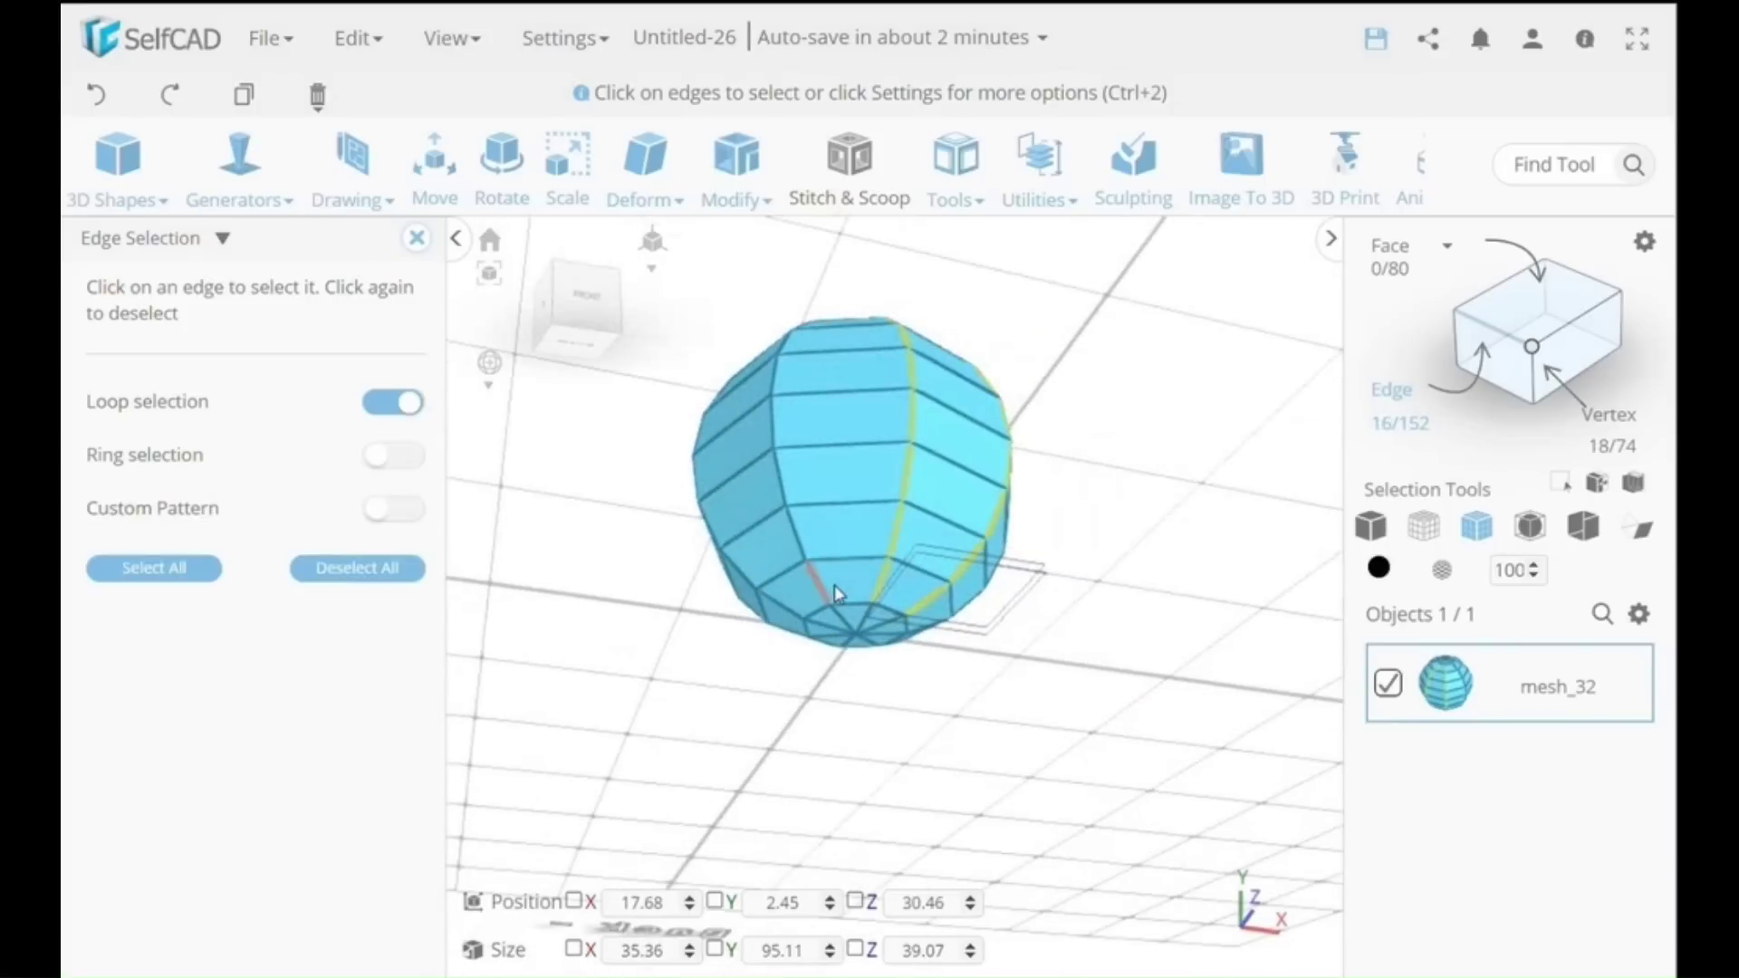
{"action": "left_click_drag", "start_coordinate": [637, 571], "coordinate": [746, 667]}
{"action": "left_click", "coordinate": [843, 301]}
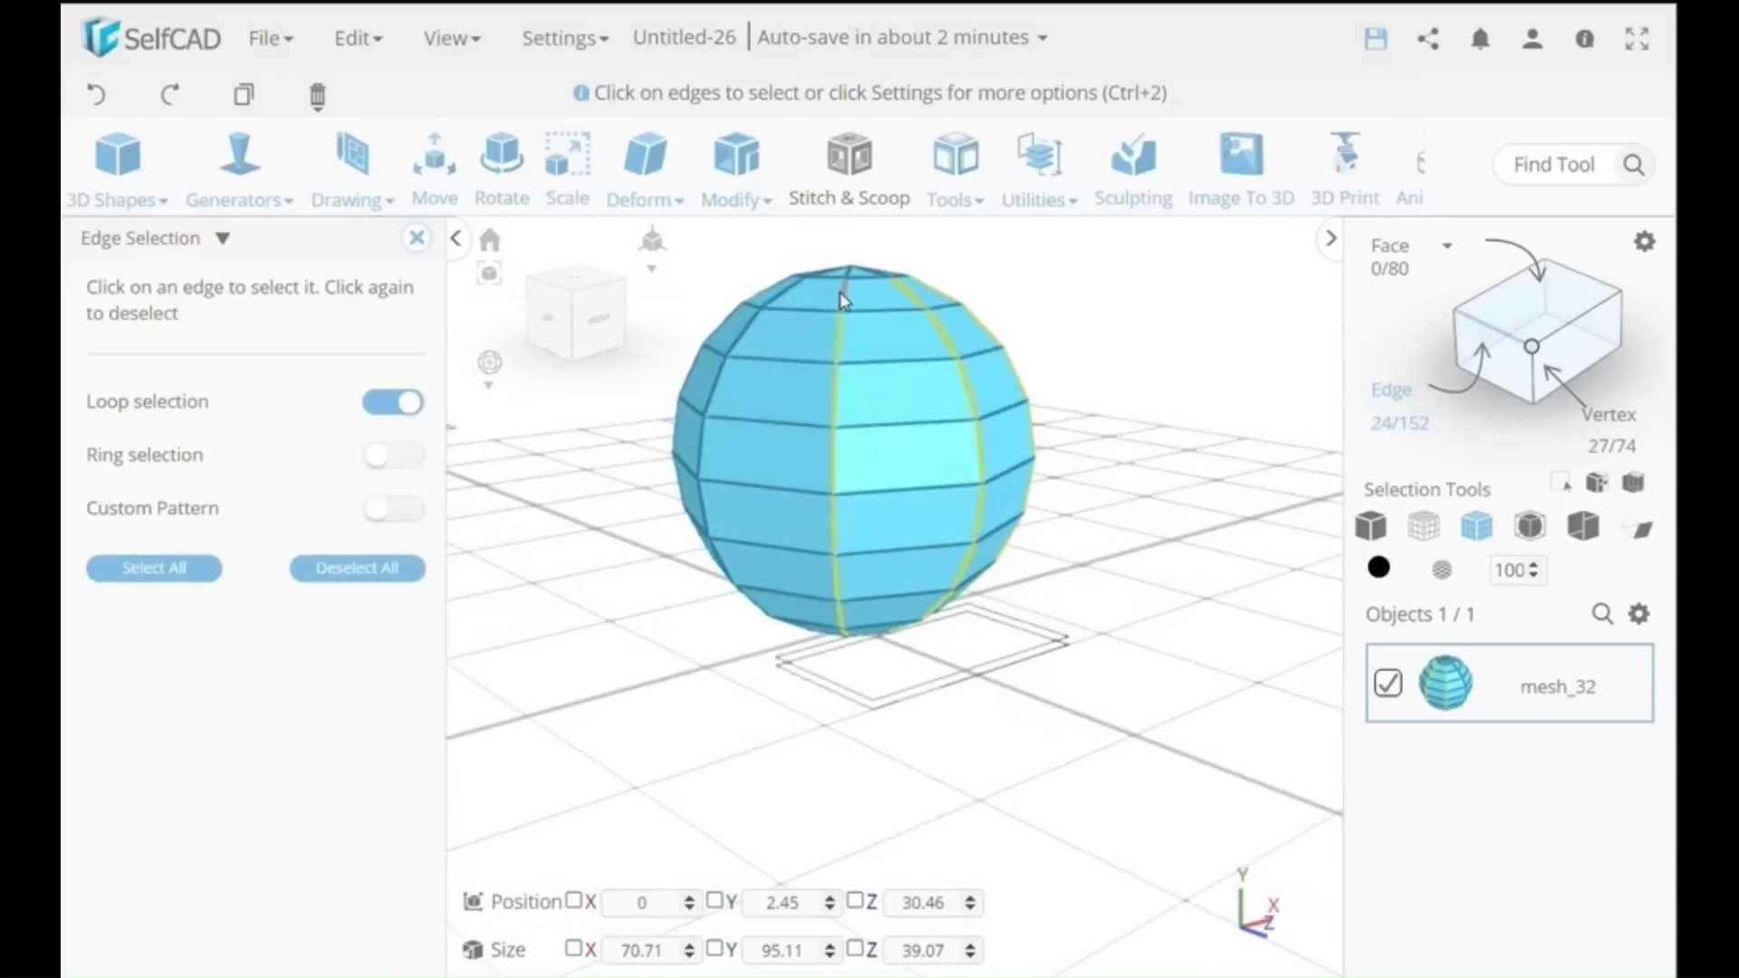
{"action": "left_click", "coordinate": [801, 292]}
{"action": "left_click_drag", "start_coordinate": [801, 292], "coordinate": [939, 416]}
{"action": "left_click", "coordinate": [817, 351]}
{"action": "left_click", "coordinate": [834, 609]}
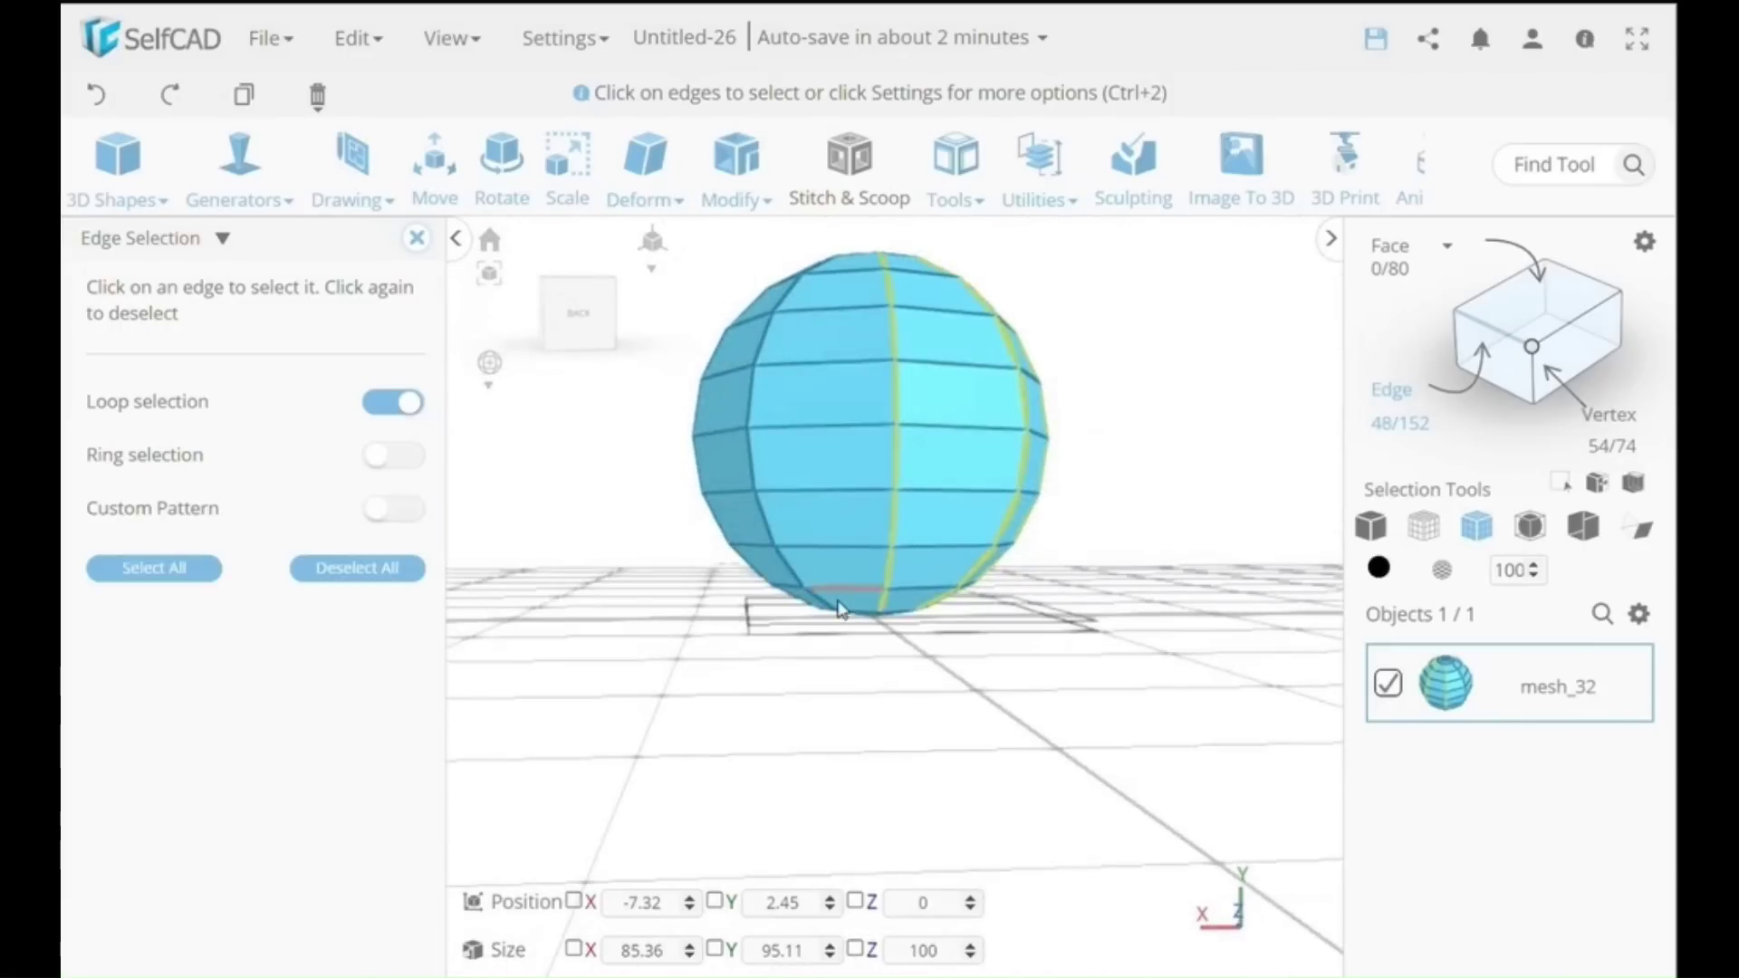
{"action": "left_click_drag", "start_coordinate": [834, 609], "coordinate": [856, 421]}
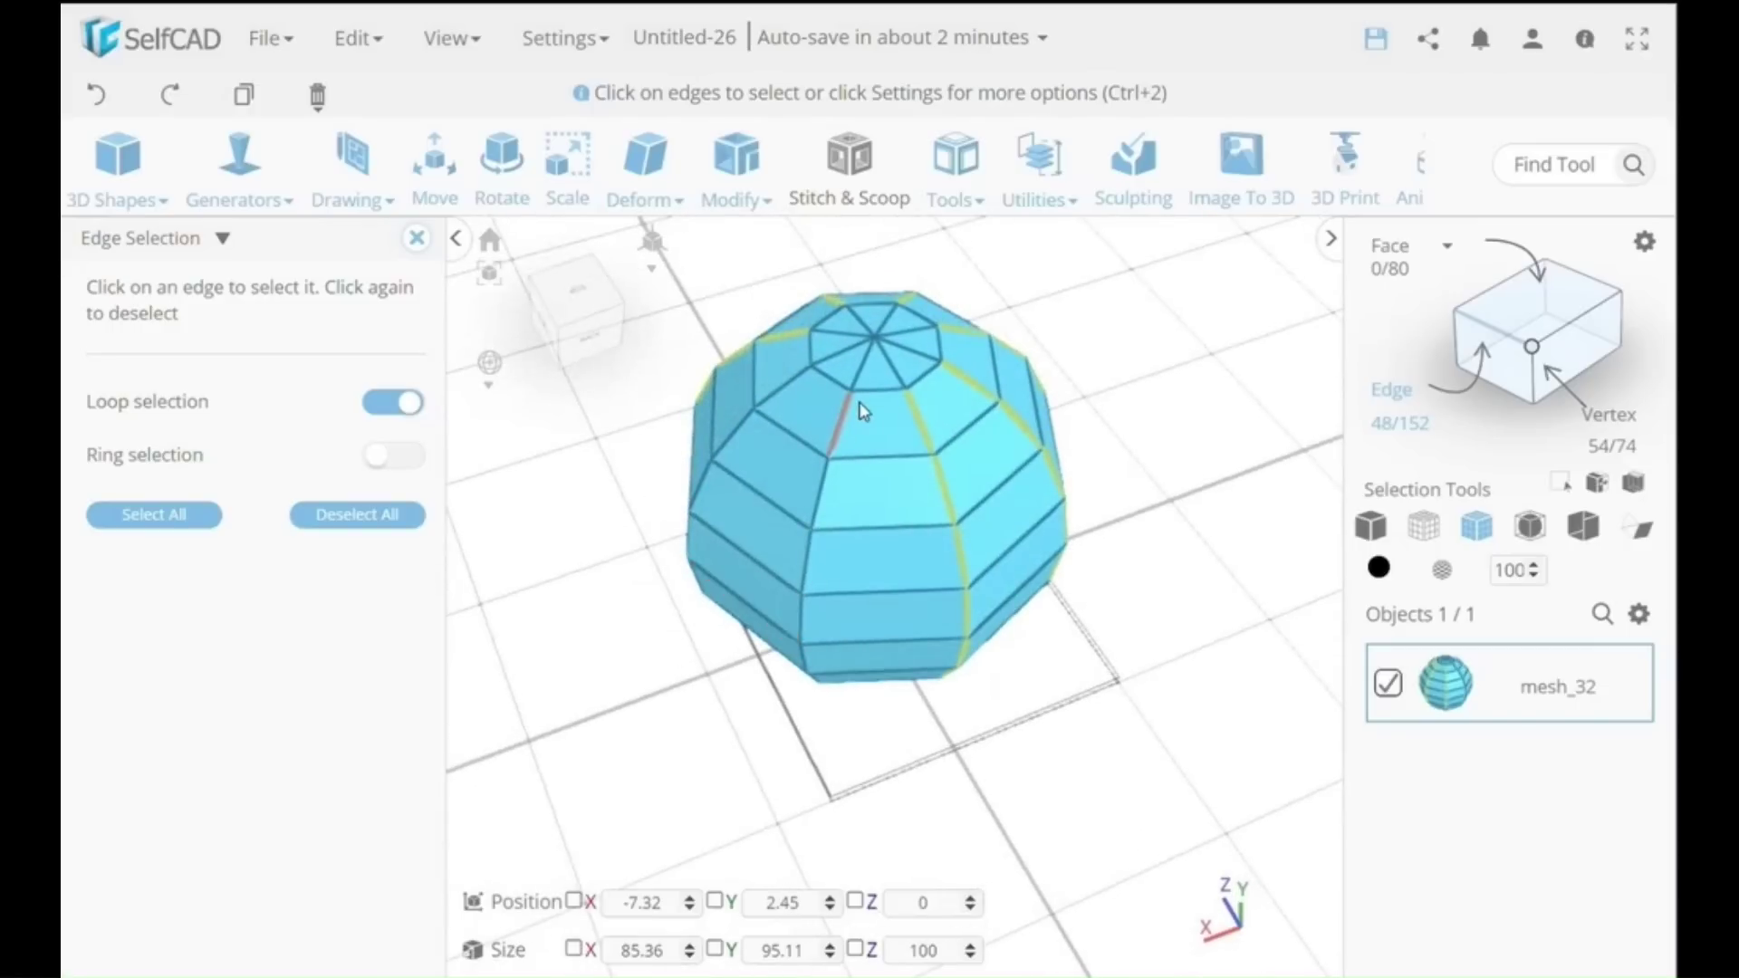
{"action": "left_click", "coordinate": [858, 426]}
{"action": "left_click_drag", "start_coordinate": [616, 602], "coordinate": [846, 572]}
{"action": "left_click", "coordinate": [849, 574]}
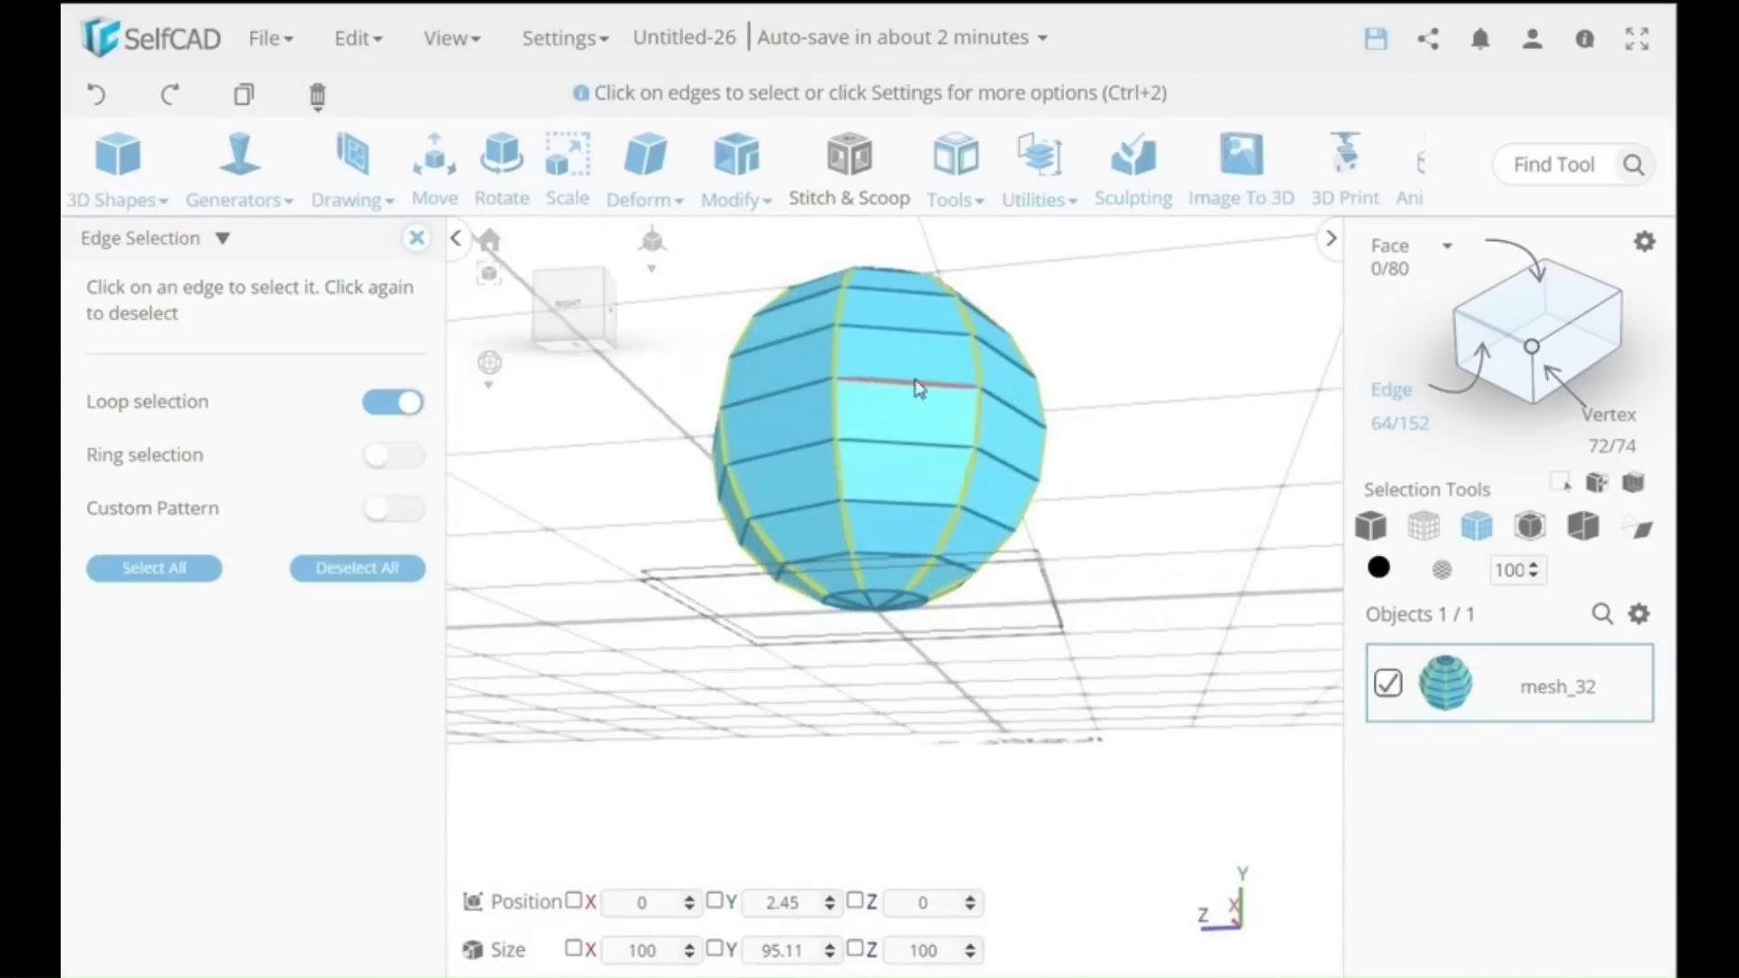
- Chamfer the selected vertical edge loops with an intensity of 3
{"action": "left_click", "coordinate": [736, 190]}
{"action": "left_click", "coordinate": [725, 396]}
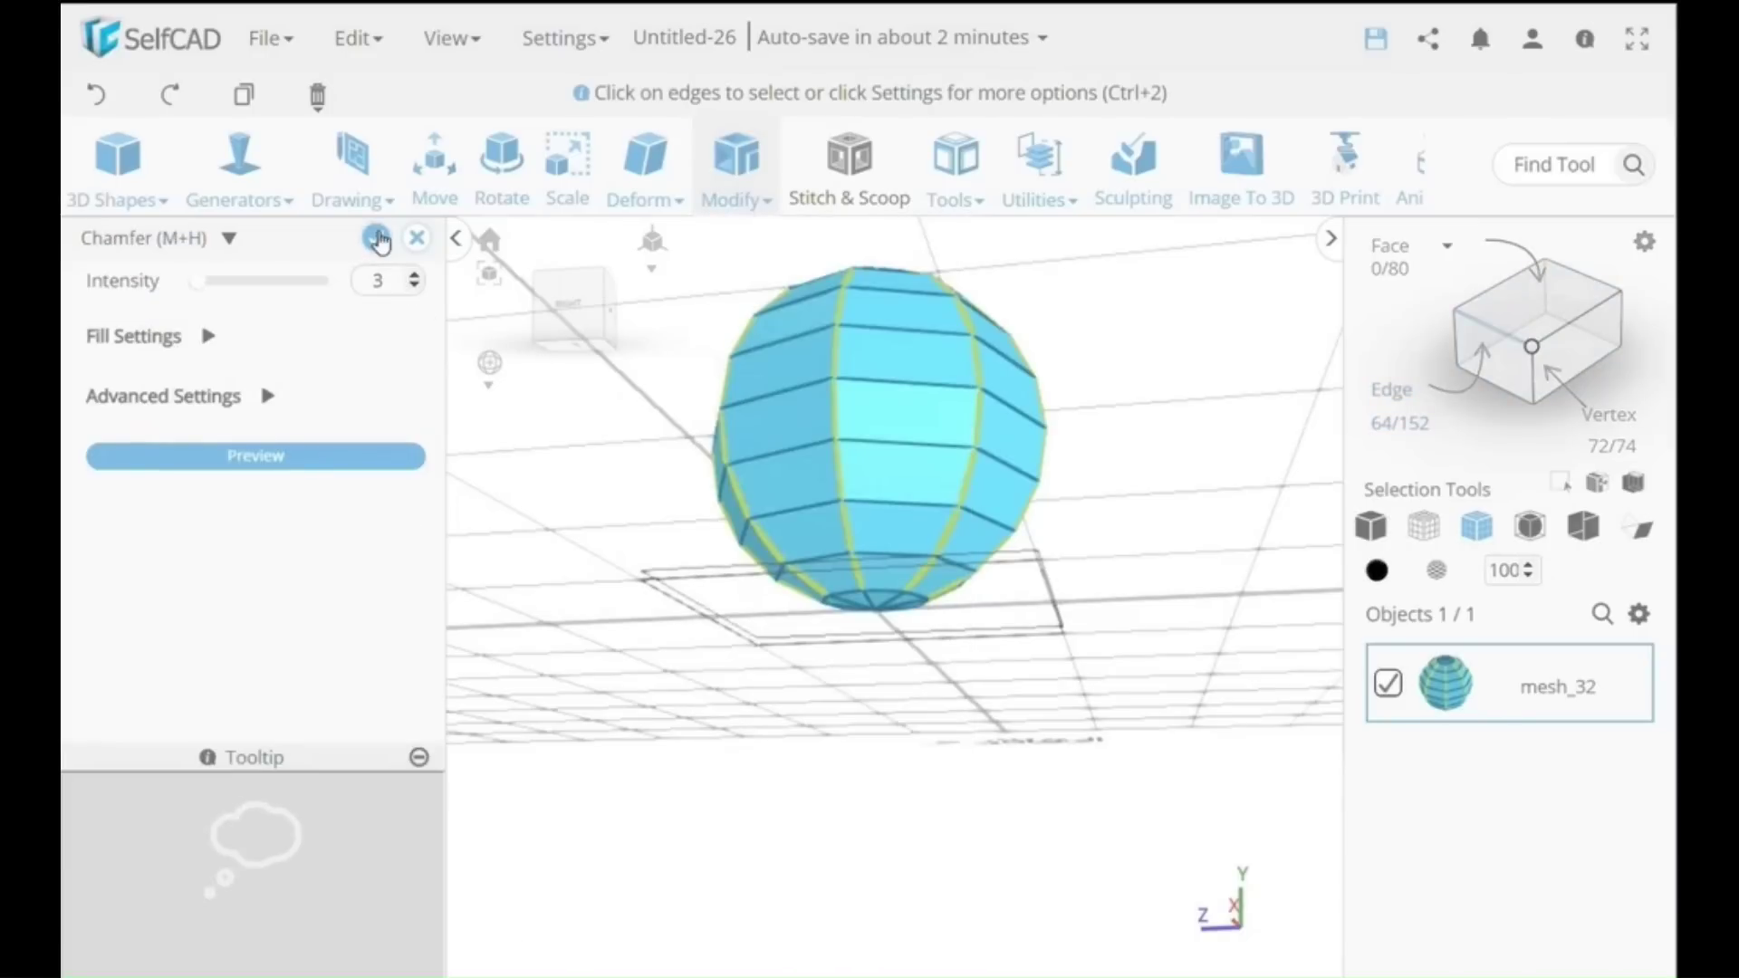
{"action": "left_click", "coordinate": [377, 238]}
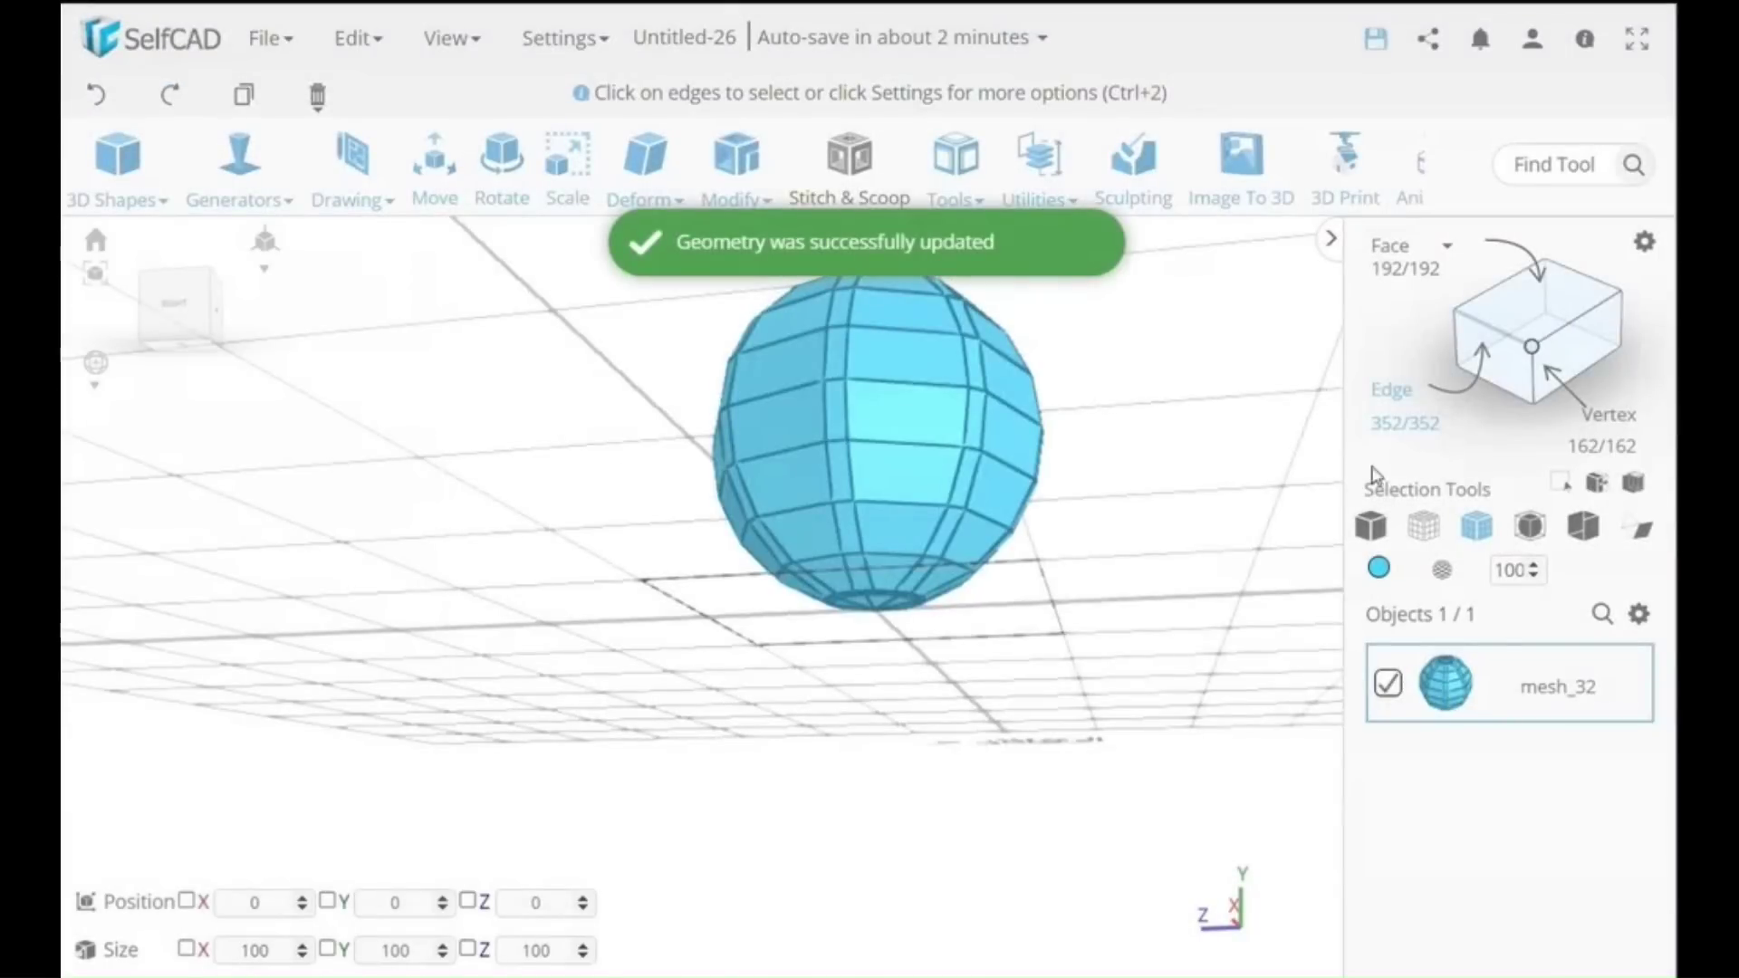
- Turn on loop selection for faces and select the first wide vertical face strip on the sphere
{"action": "left_click", "coordinate": [1644, 242]}
{"action": "left_click", "coordinate": [392, 402]}
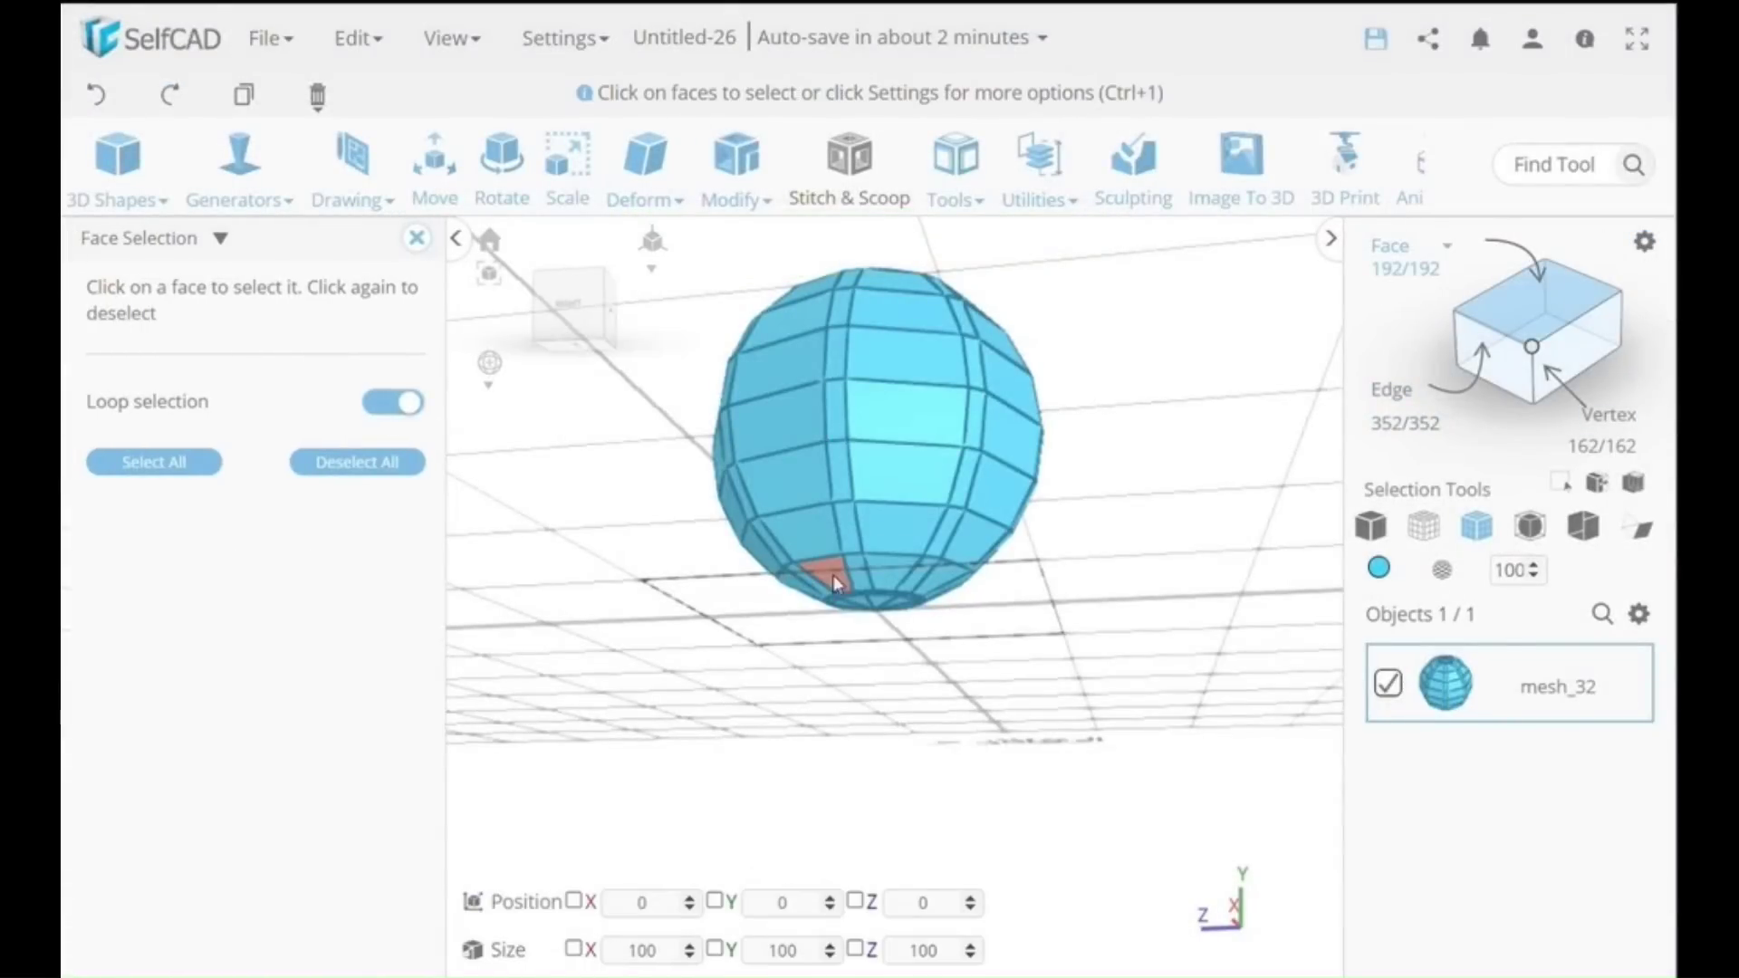
{"action": "right_click_drag", "start_coordinate": [1113, 407], "coordinate": [1126, 505]}
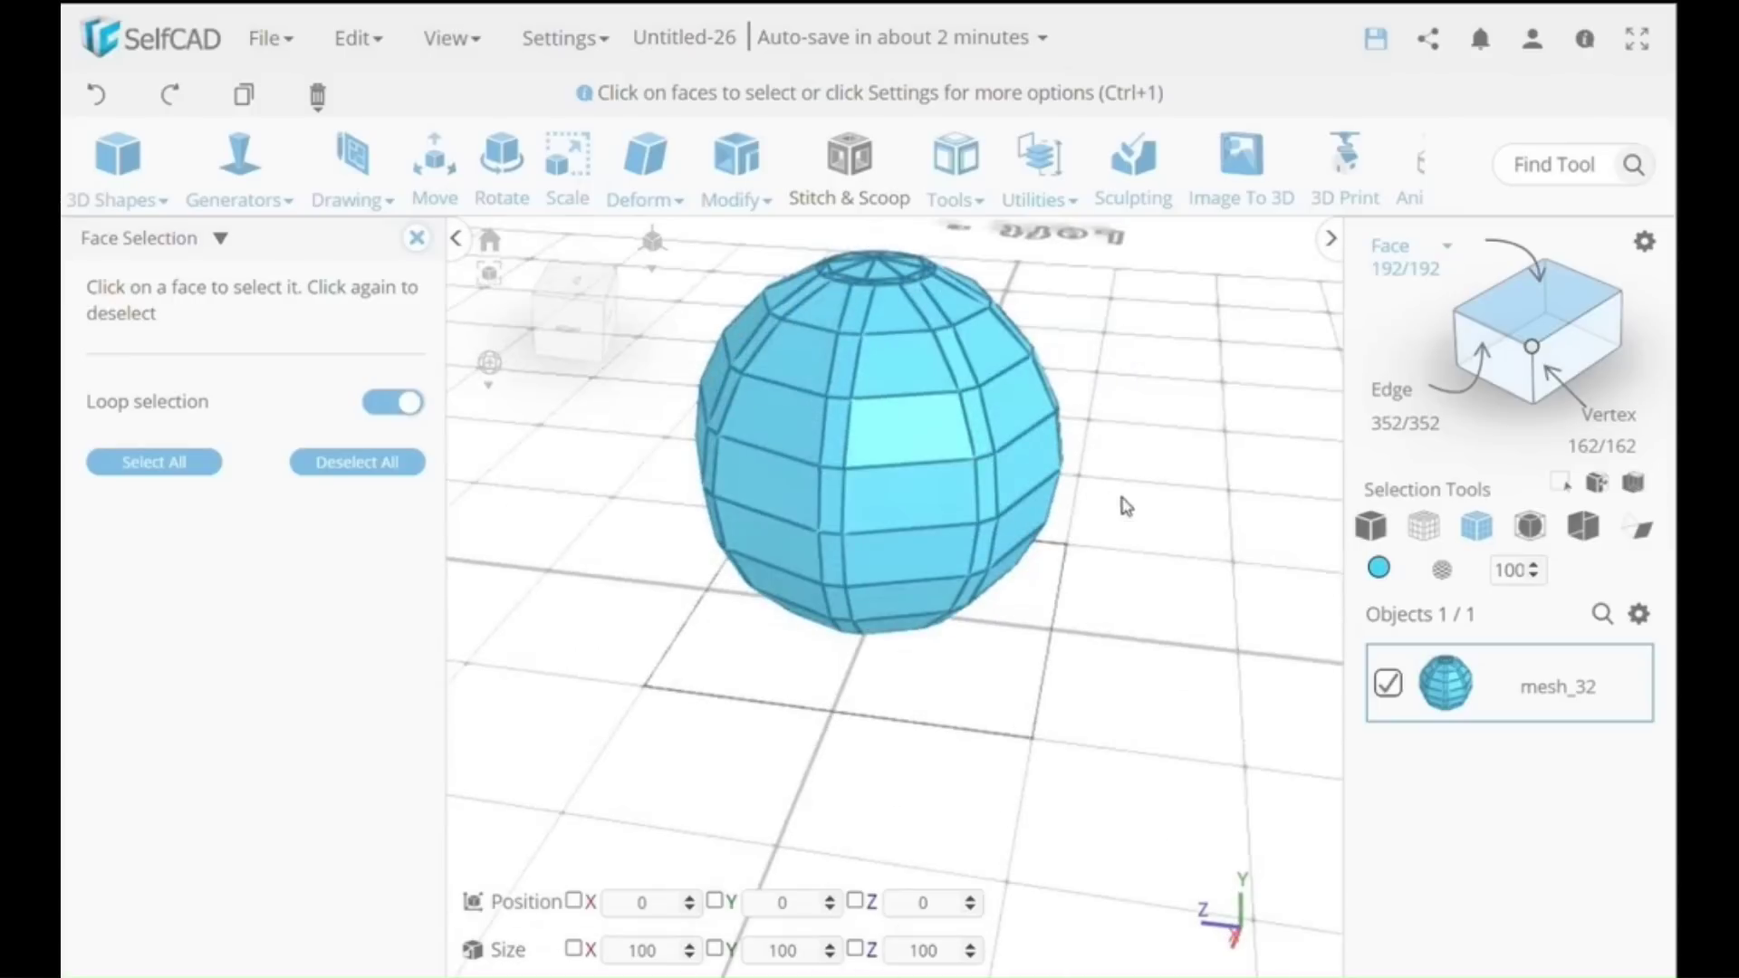
{"action": "left_click", "coordinate": [895, 319]}
- Add the other seven wide vertical face strips to the selection, leaving the narrow chamfer strips and pole caps out
{"action": "right_click_drag", "start_coordinate": [679, 667], "coordinate": [834, 351]}
{"action": "left_click", "coordinate": [834, 535]}
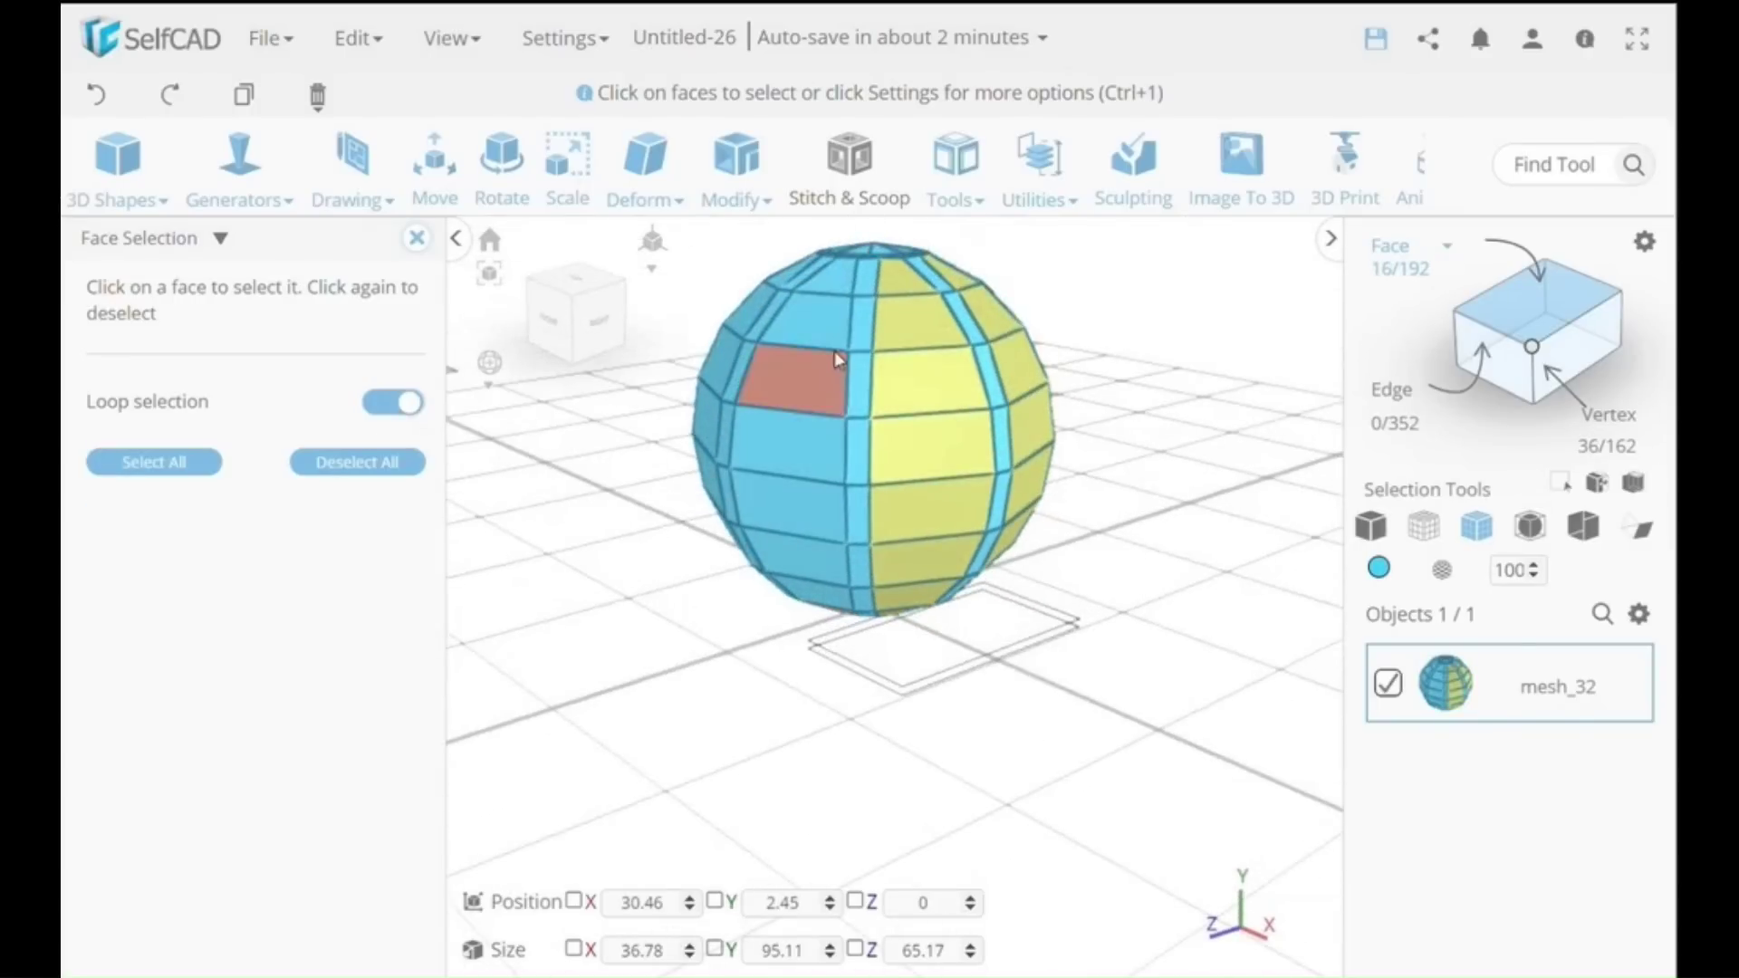
{"action": "left_click", "coordinate": [824, 276]}
{"action": "right_click_drag", "start_coordinate": [824, 277], "coordinate": [694, 355]}
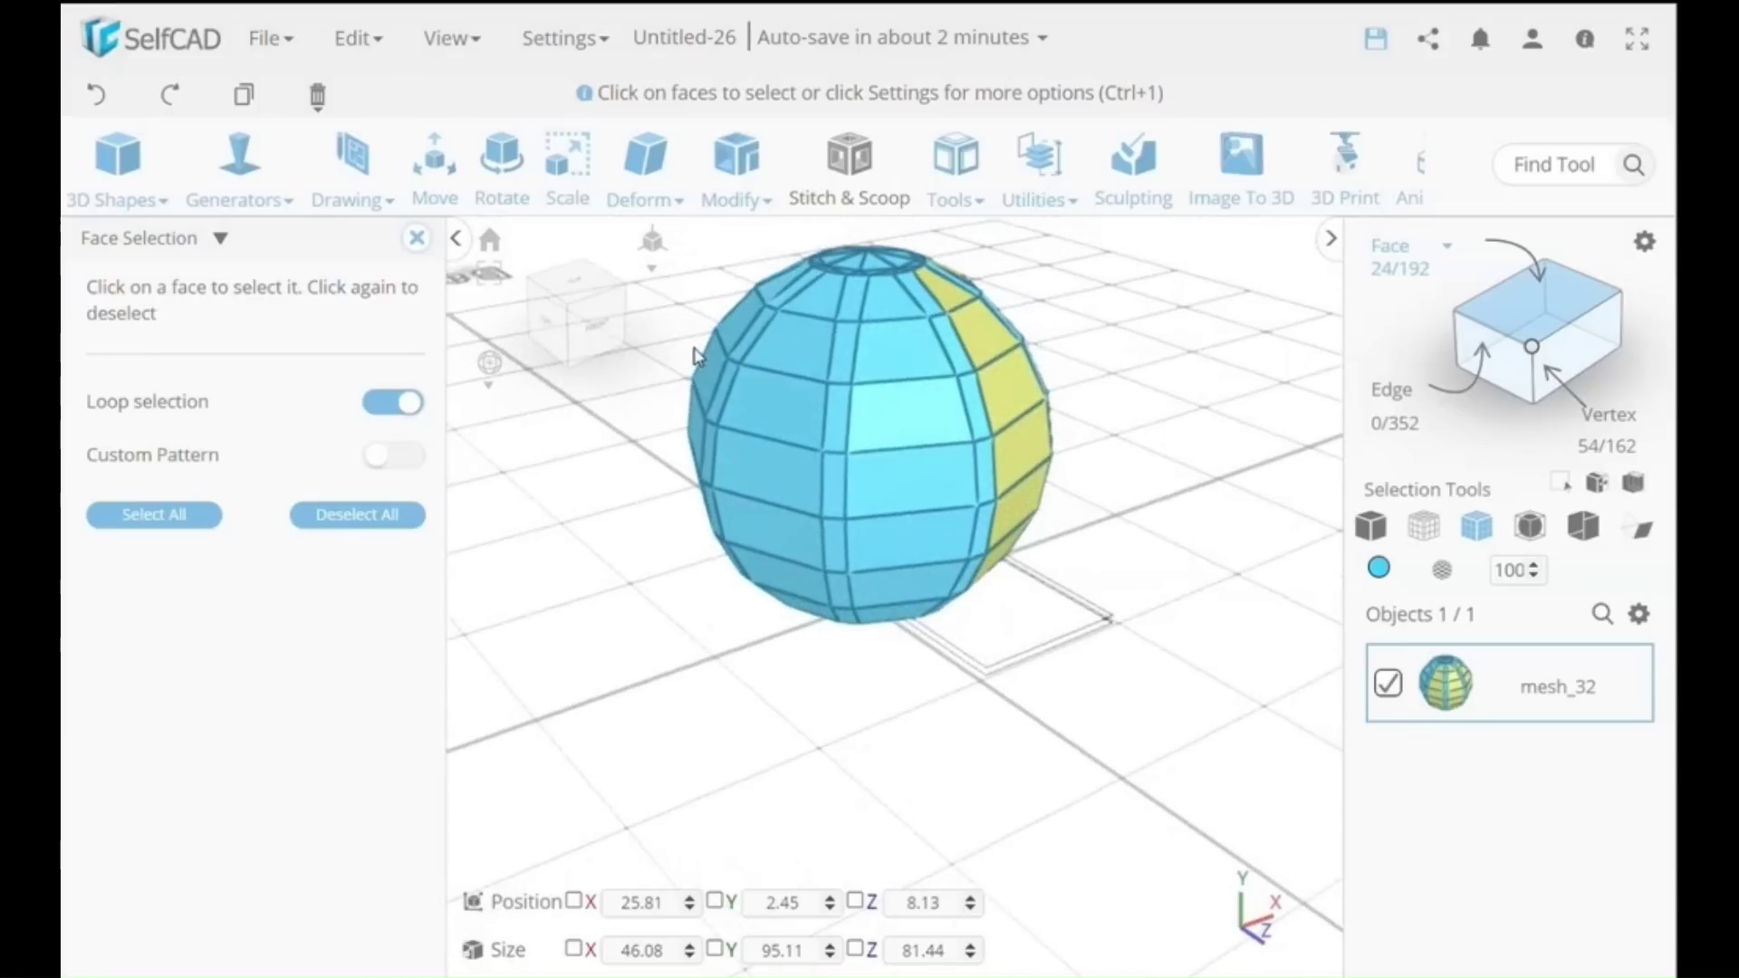
{"action": "right_click_drag", "start_coordinate": [893, 284], "coordinate": [846, 342]}
{"action": "left_click", "coordinate": [897, 569]}
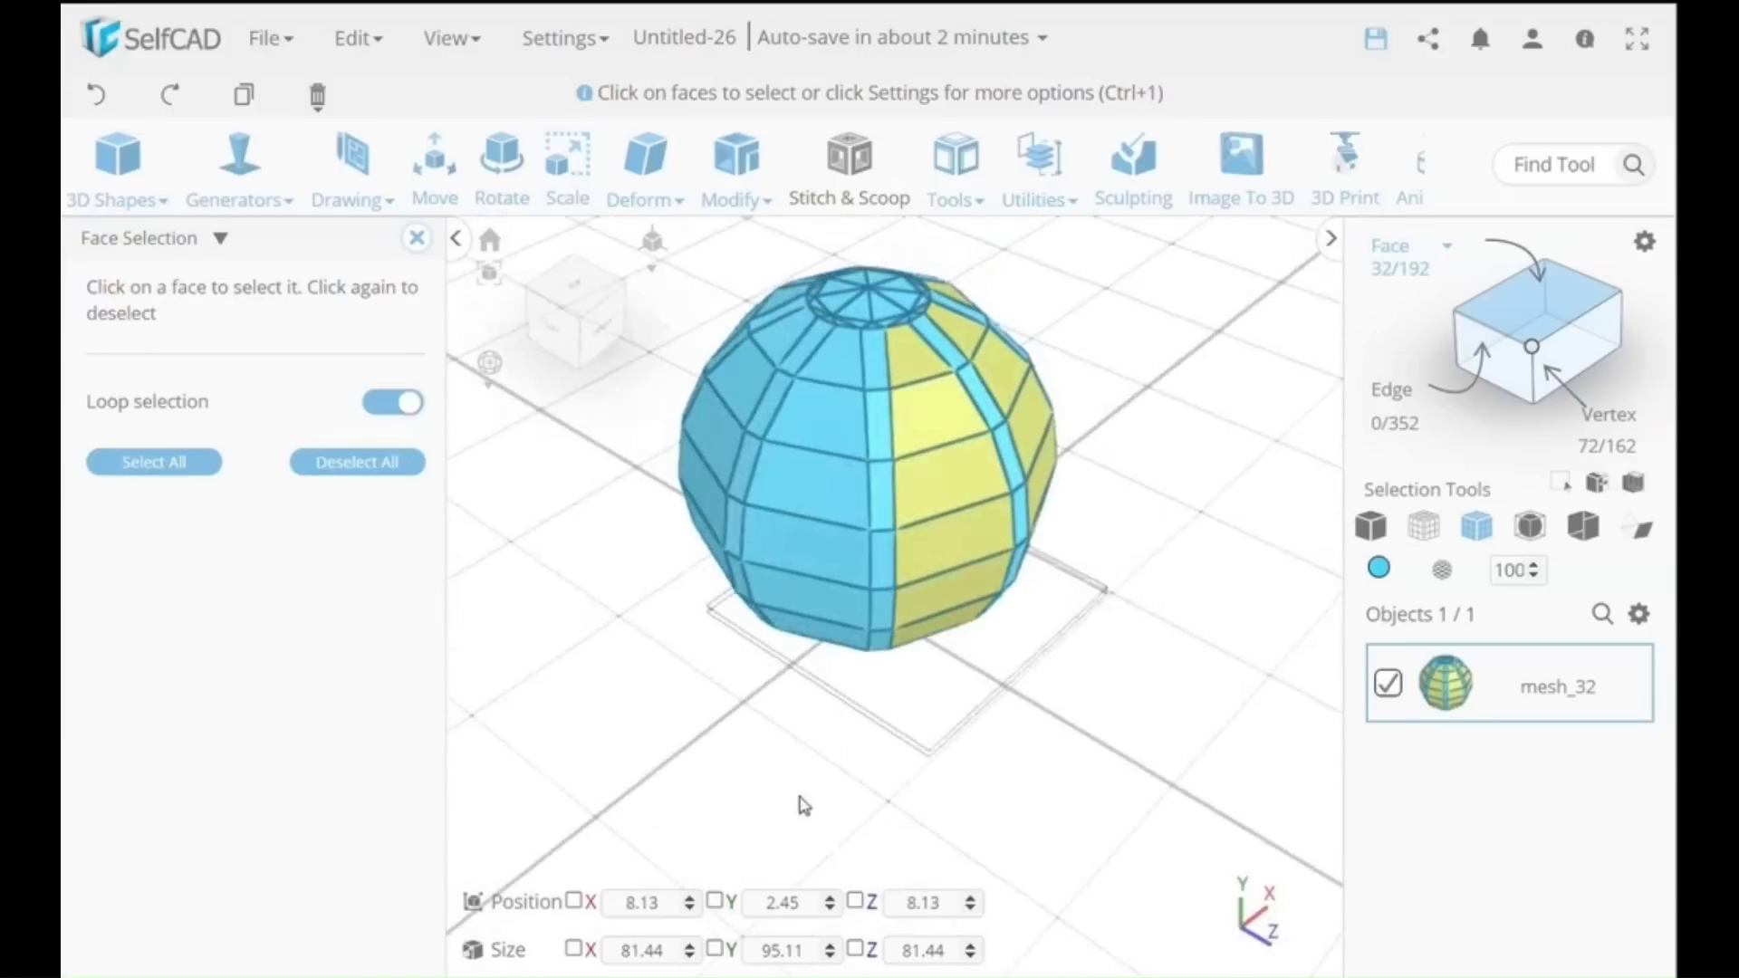
{"action": "left_click", "coordinate": [829, 362]}
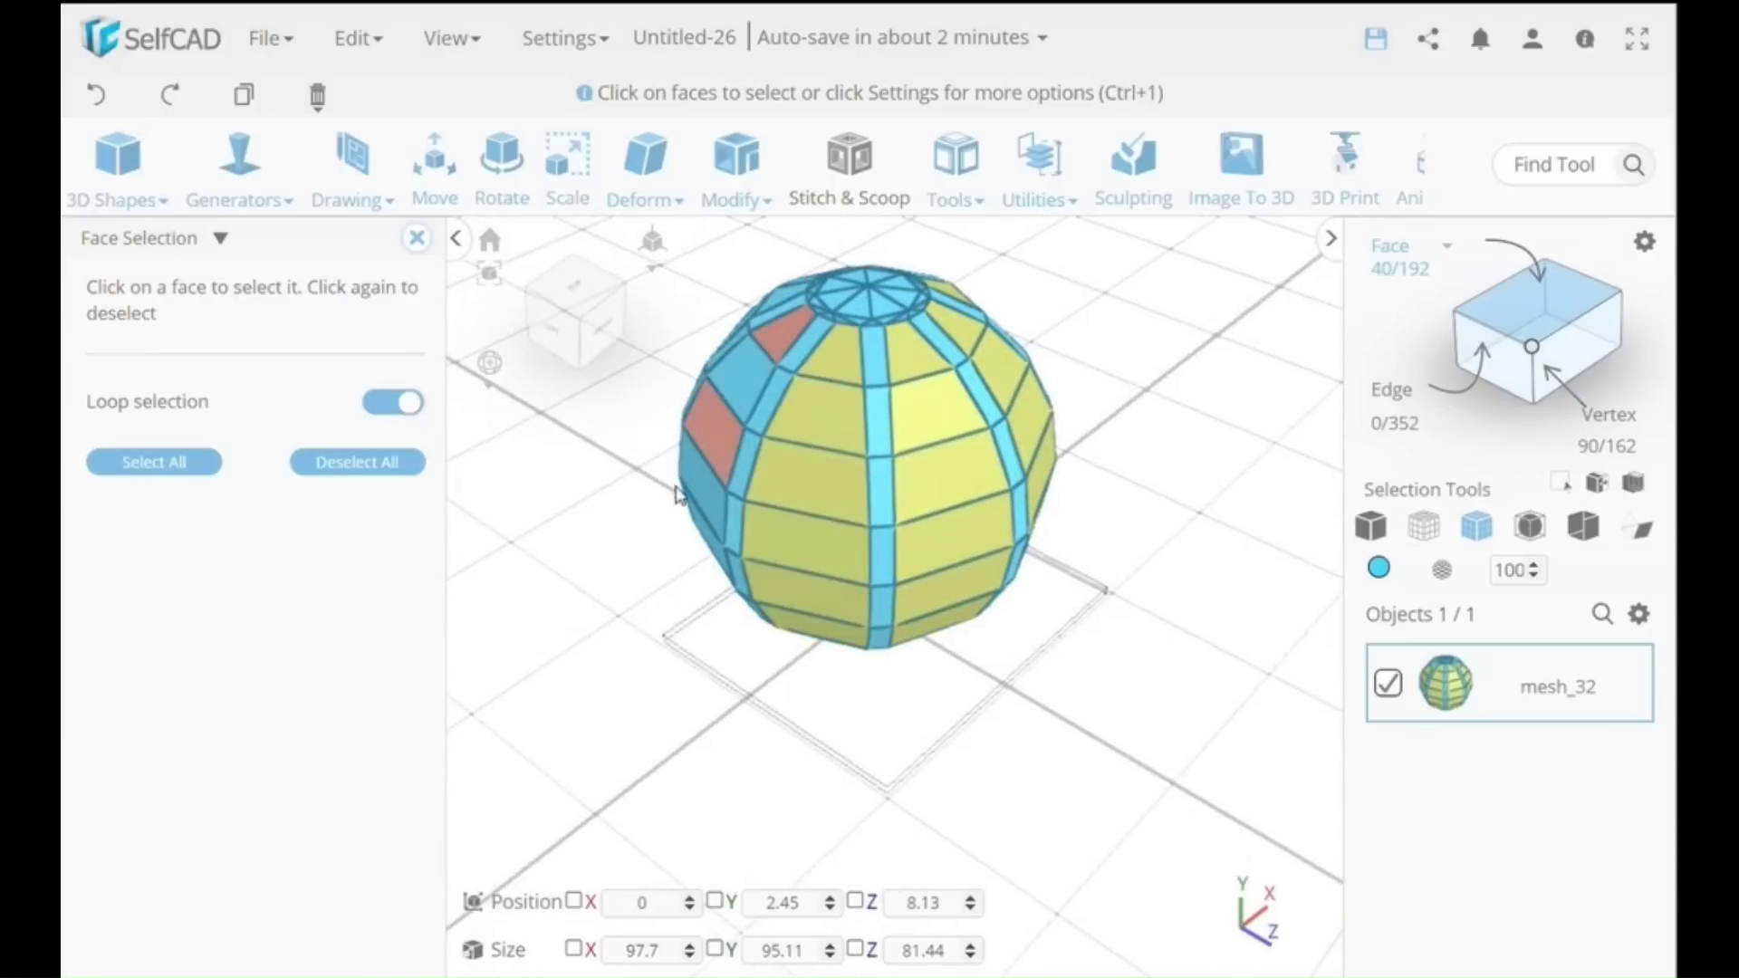
{"action": "right_click_drag", "start_coordinate": [706, 426], "coordinate": [822, 324]}
{"action": "left_click", "coordinate": [834, 578]}
{"action": "left_click", "coordinate": [844, 345]}
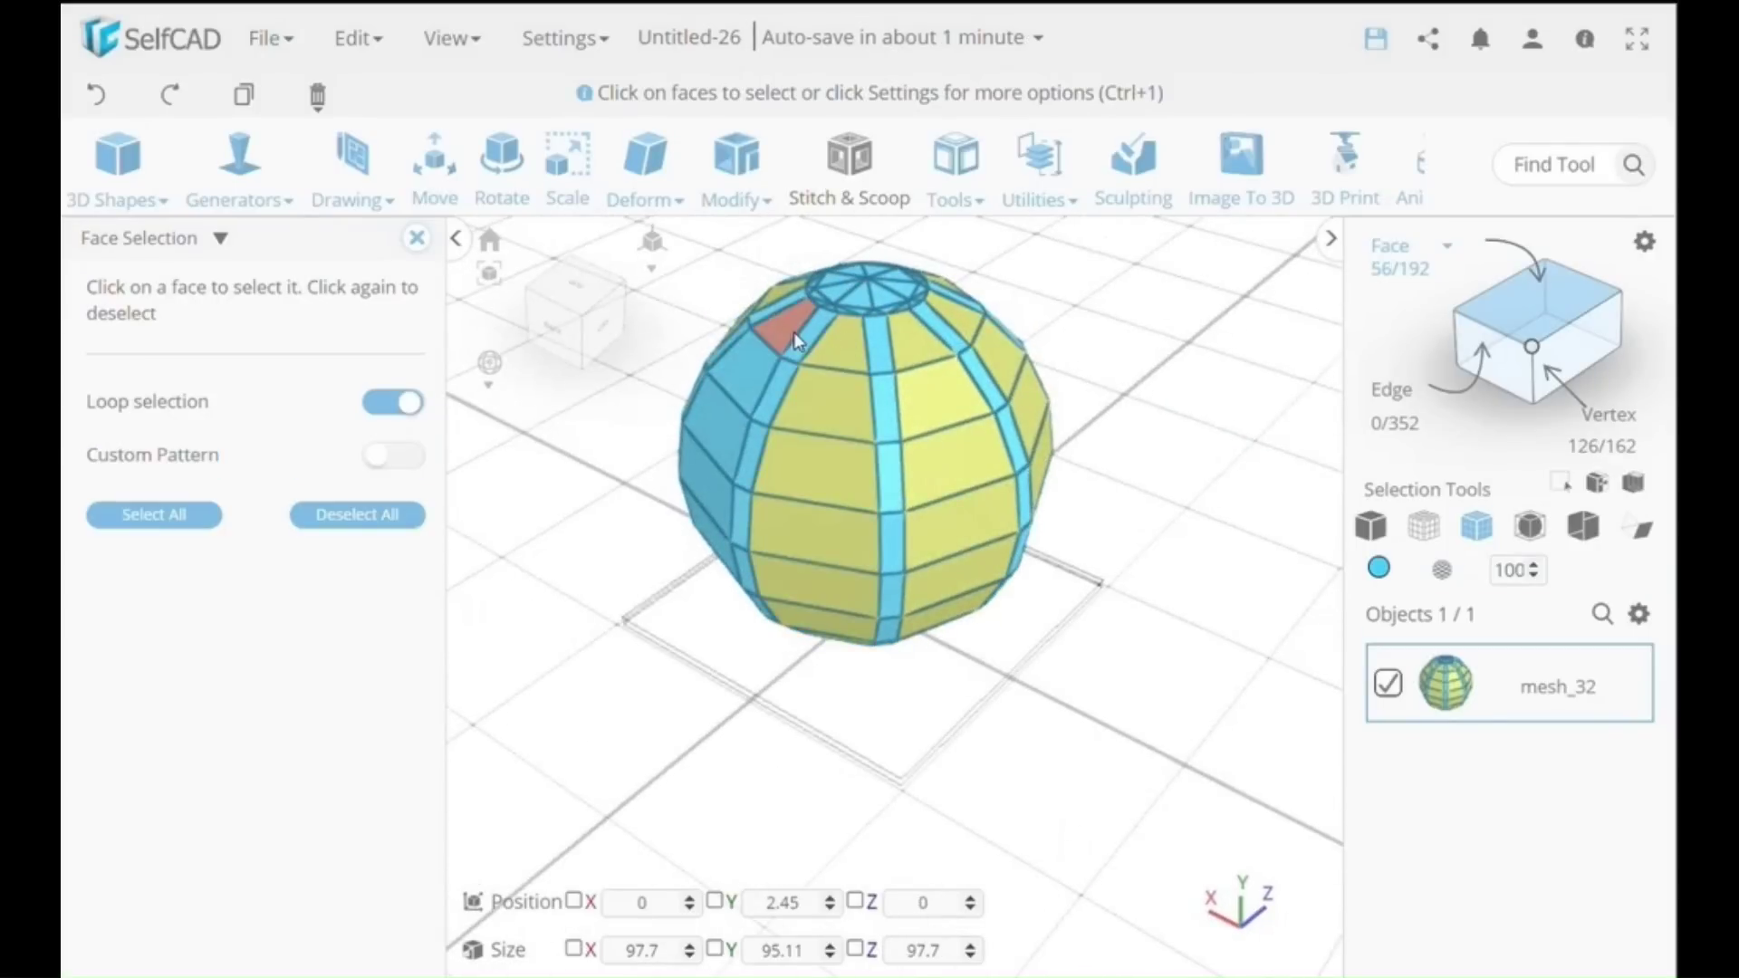
{"action": "right_click_drag", "start_coordinate": [698, 575], "coordinate": [1028, 613]}
{"action": "left_click", "coordinate": [830, 566]}
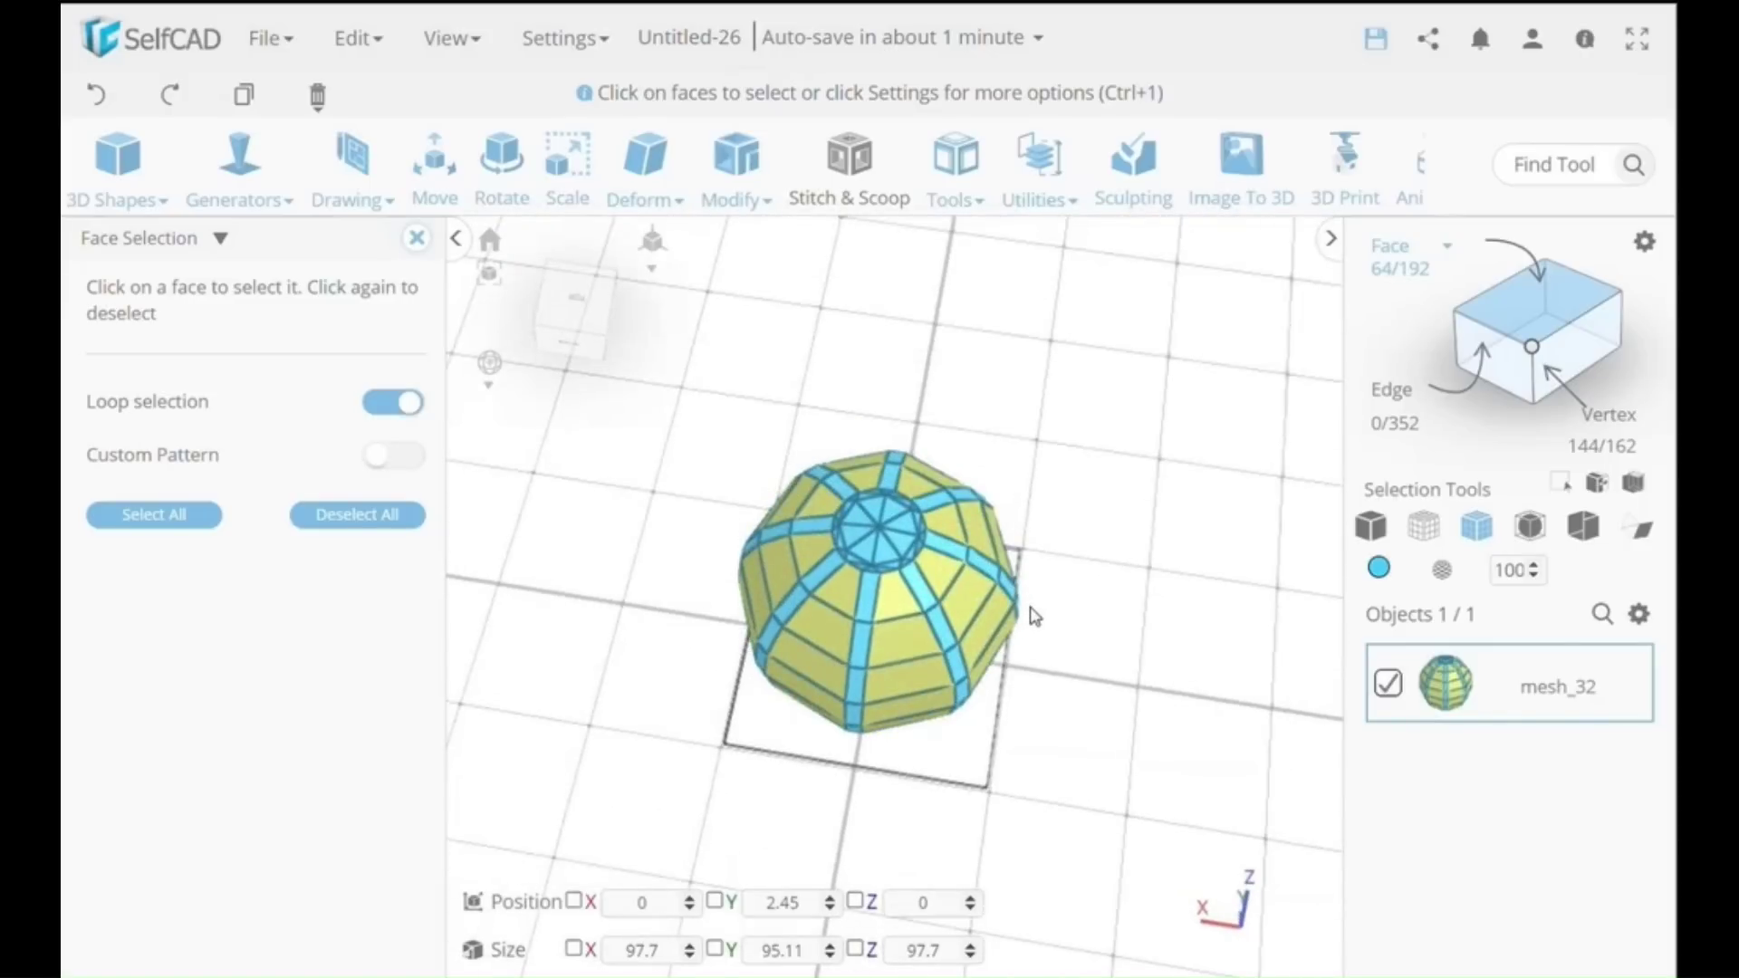
- Set up an extrusion of the selected face strips with an amount of 2
{"action": "left_click", "coordinate": [736, 161]}
{"action": "left_click", "coordinate": [750, 241]}
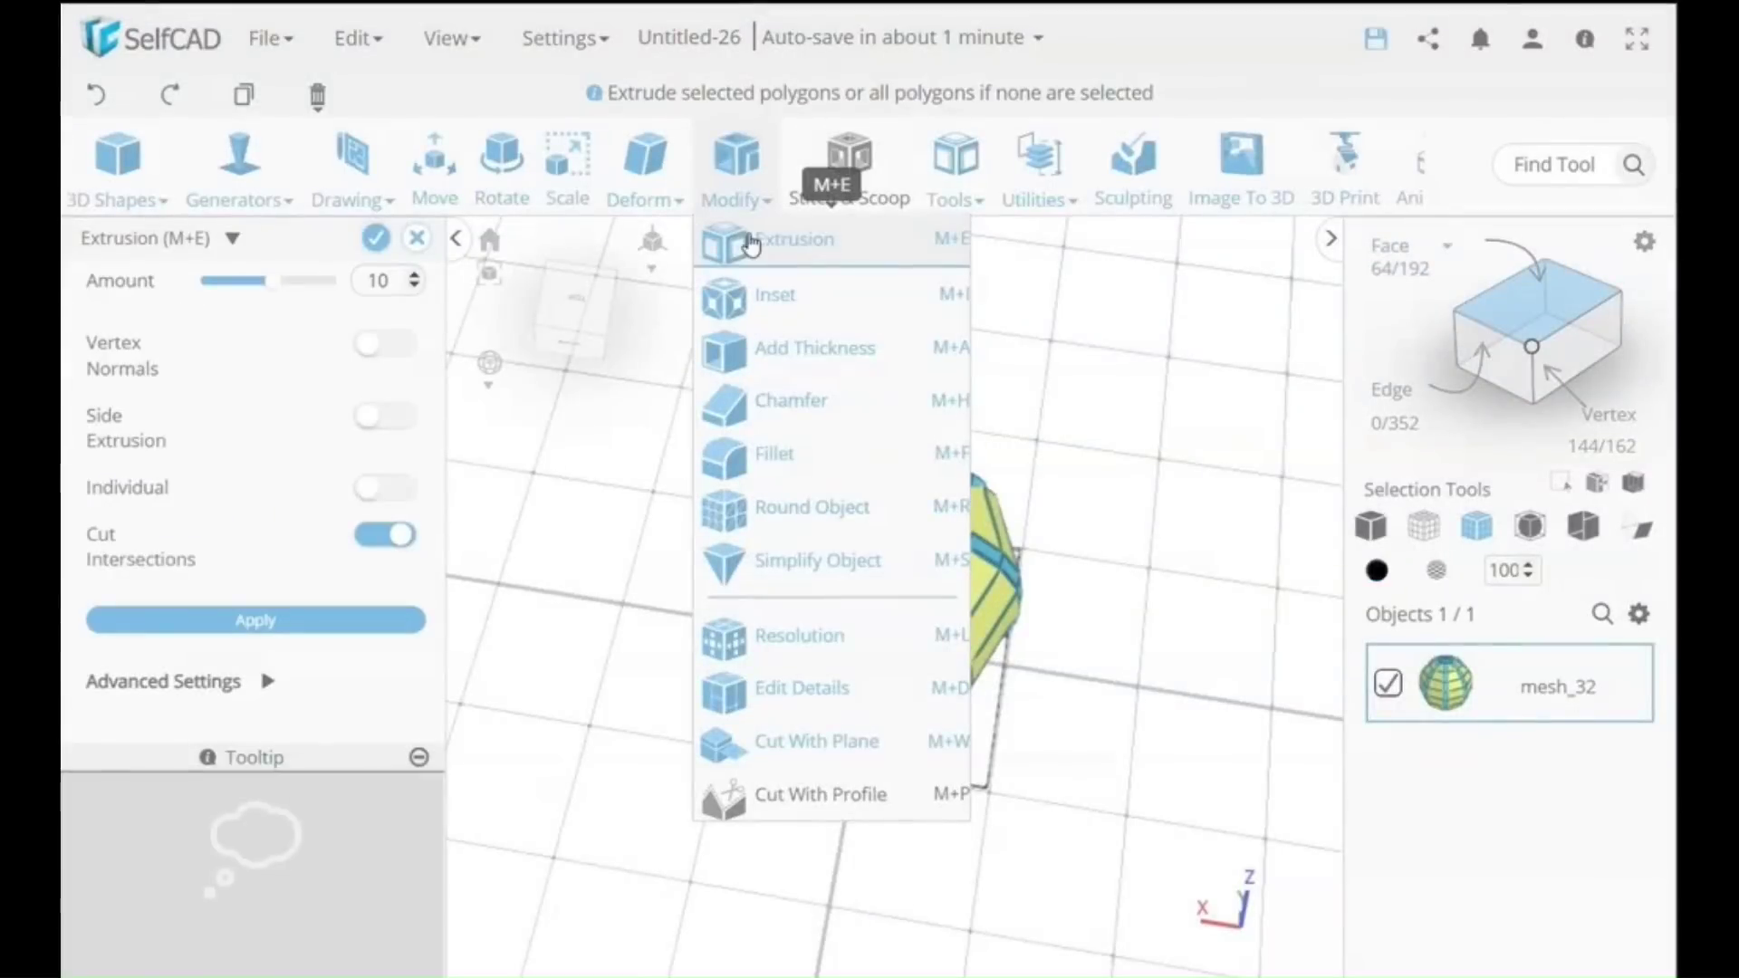
{"action": "type", "text": "2"}
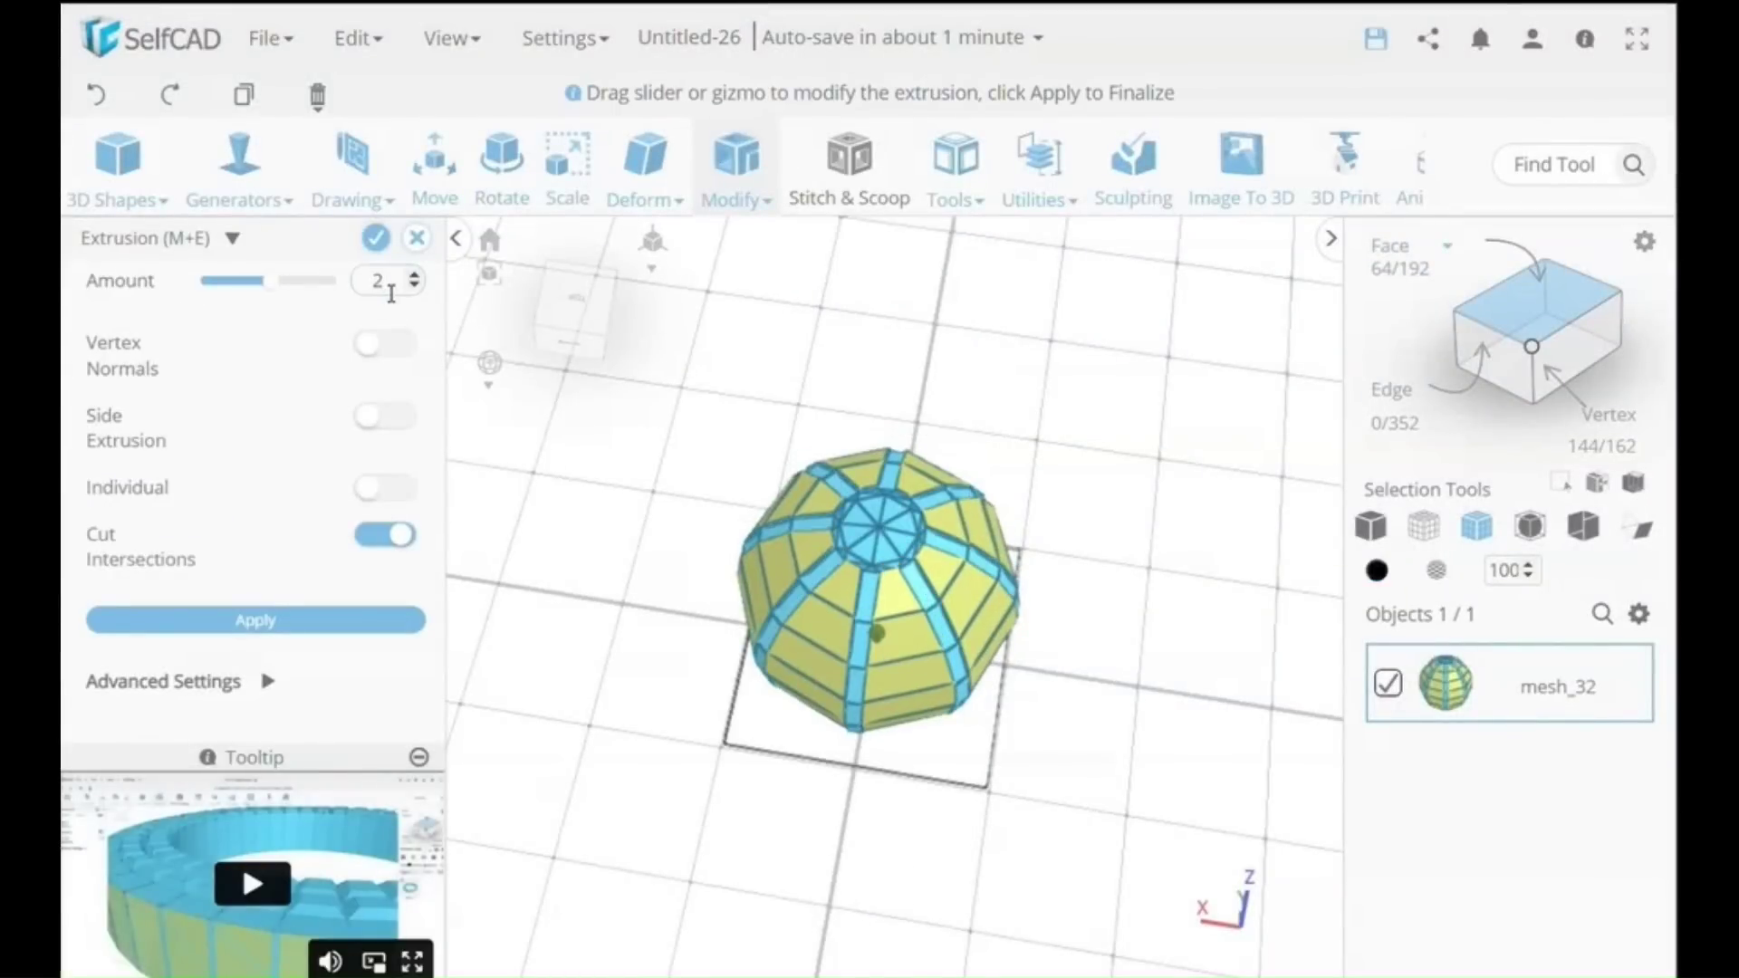
- Add a Scale operation to the extrusion macro with X at 10, fill in its Y and Z values, and finalize the extrusion
{"action": "left_click", "coordinate": [306, 692]}
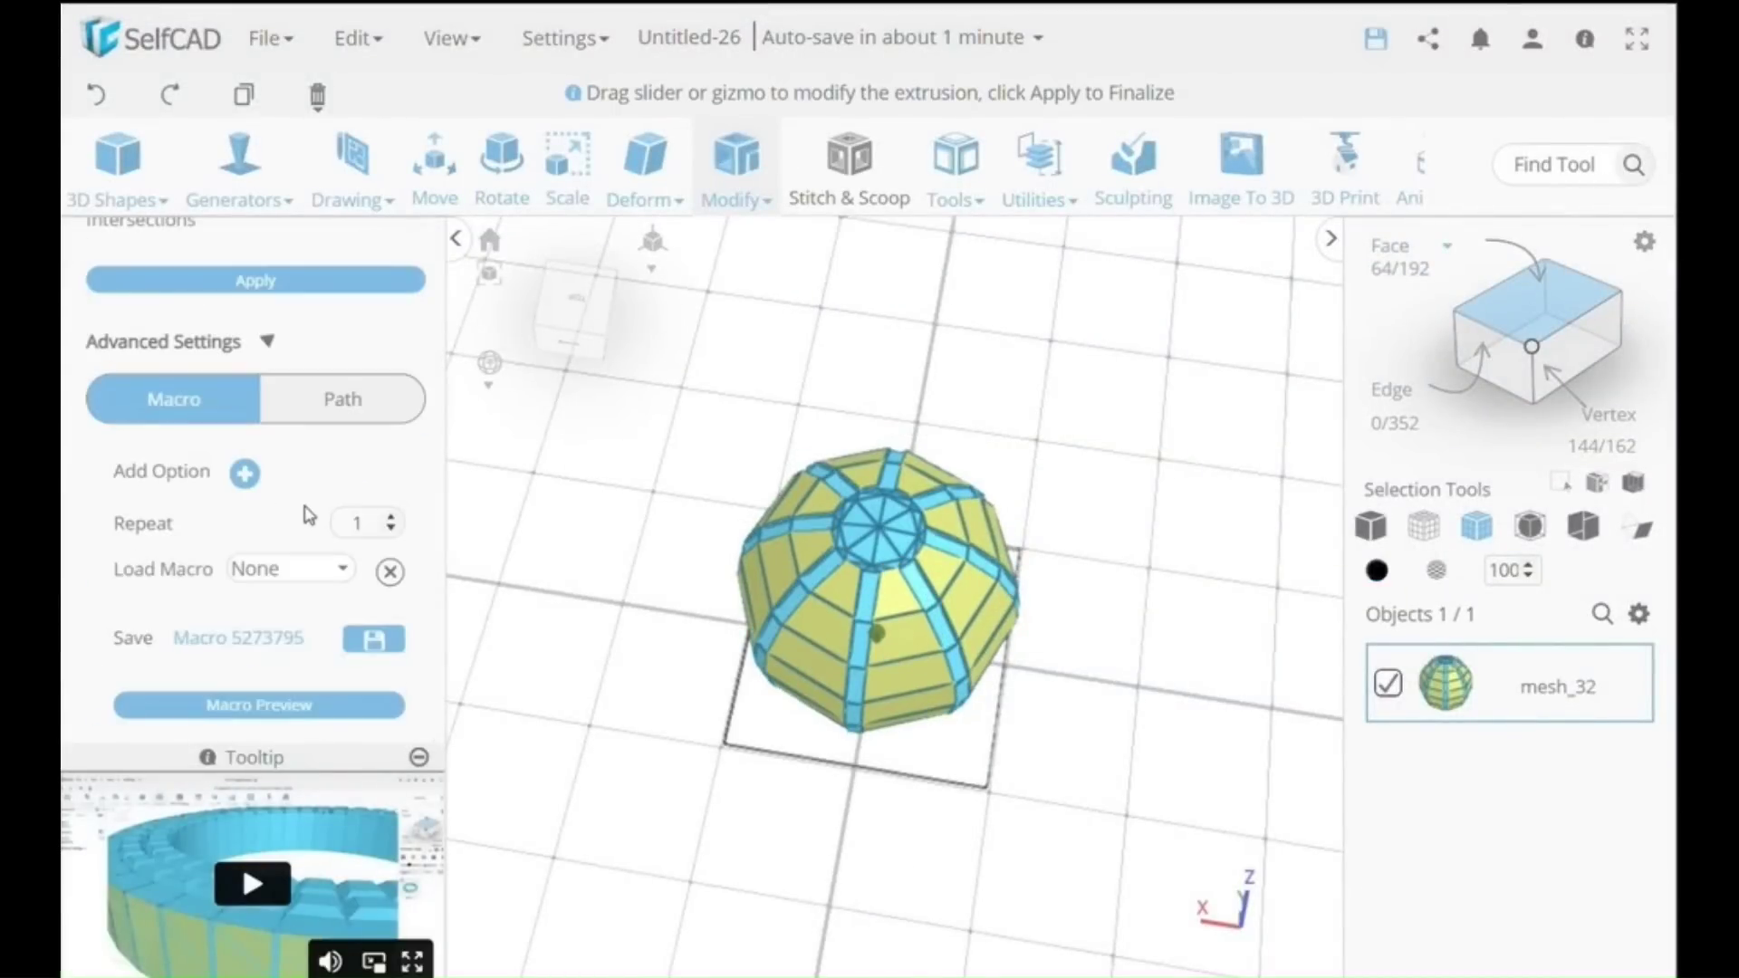
{"action": "left_click", "coordinate": [244, 473]}
{"action": "left_click", "coordinate": [168, 492]}
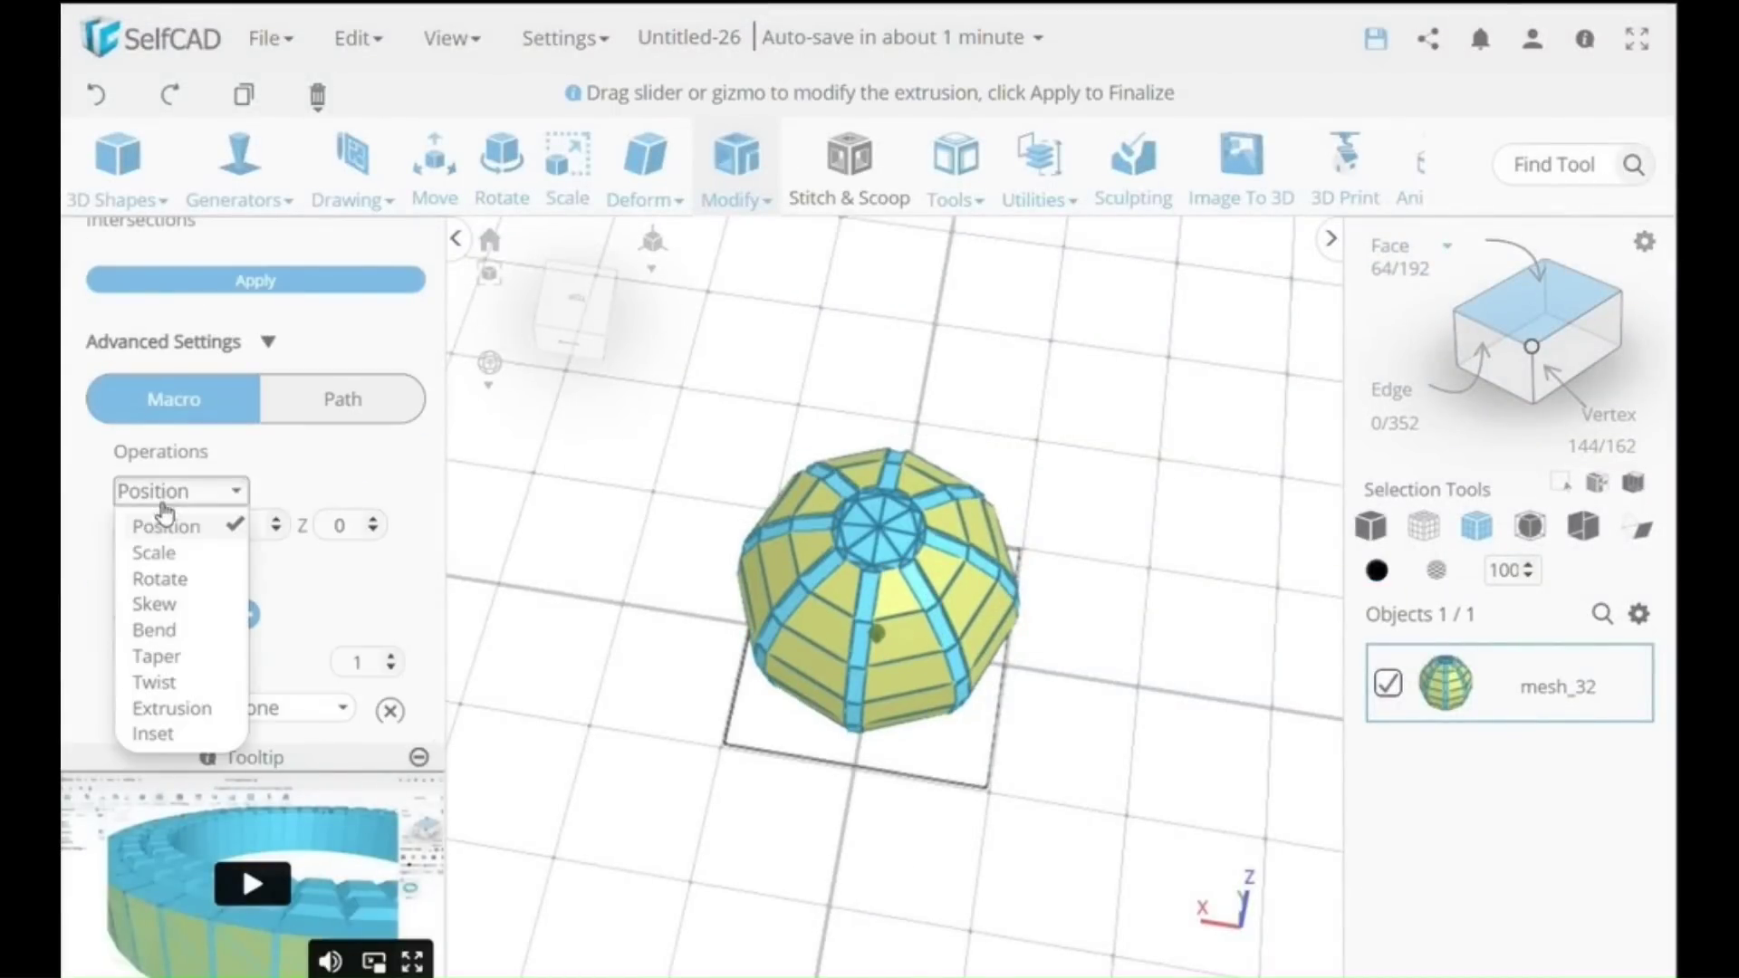
{"action": "left_click", "coordinate": [155, 552]}
{"action": "double_click", "coordinate": [156, 536]}
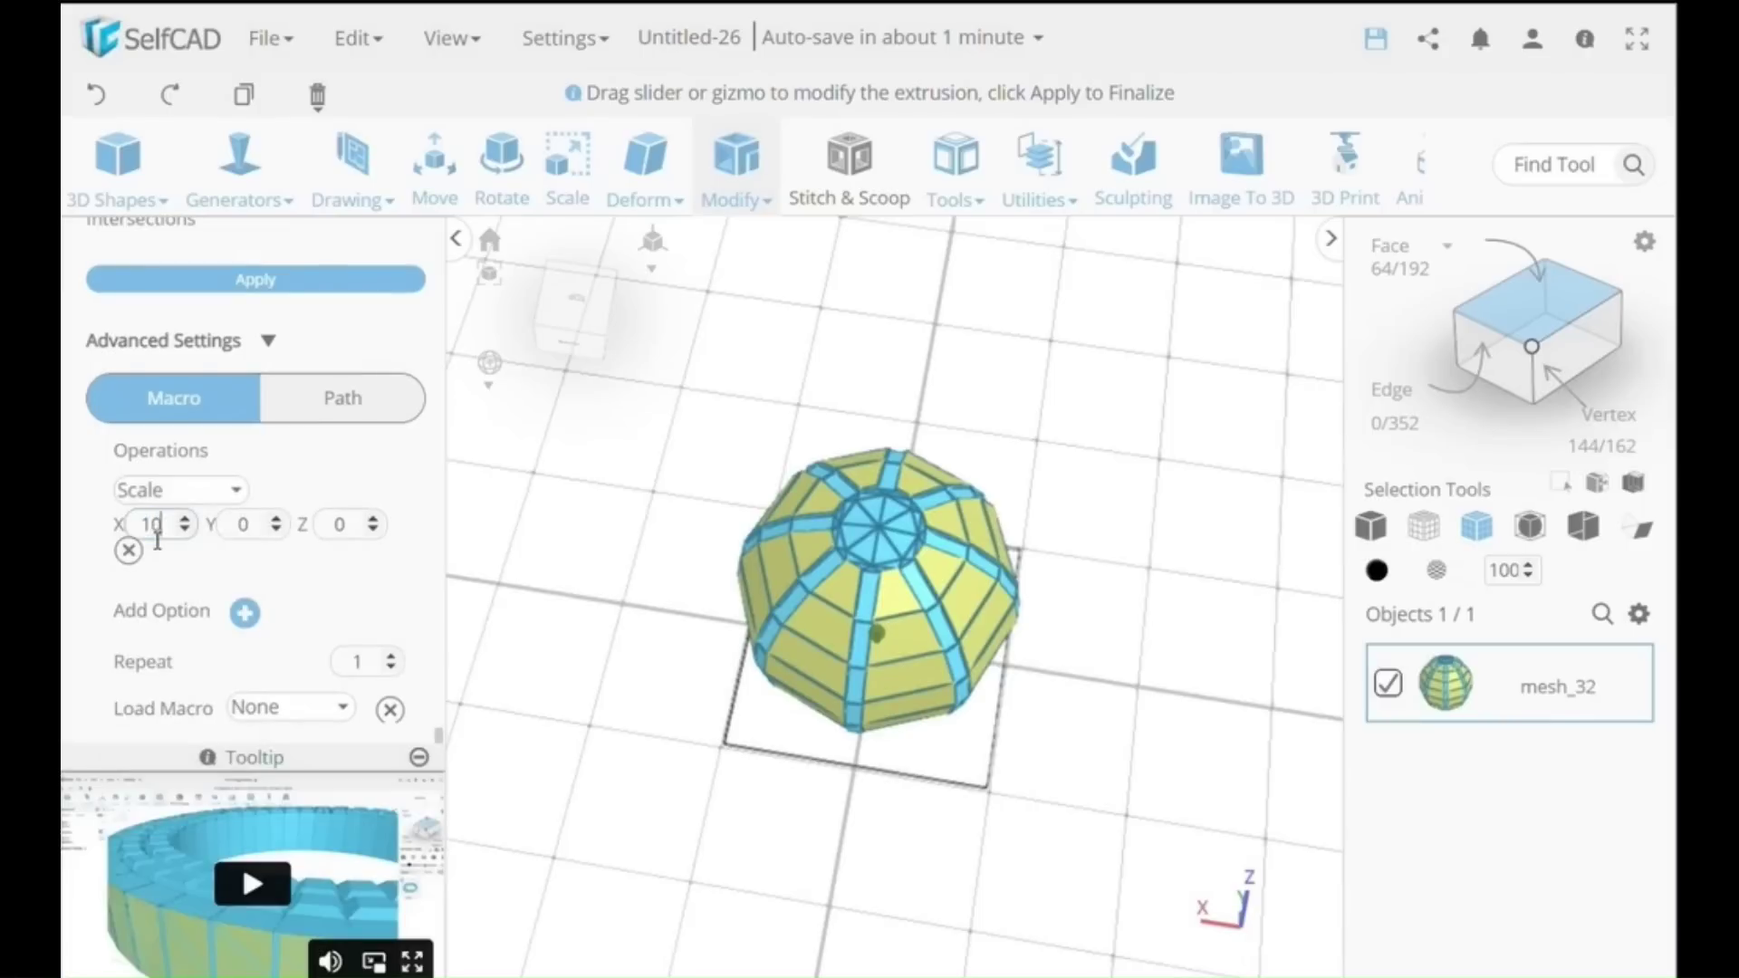
{"action": "double_click", "coordinate": [253, 533]}
{"action": "double_click", "coordinate": [364, 536]}
{"action": "scroll", "coordinate": [364, 536], "scroll_direction": "up", "scroll_amount": 5}
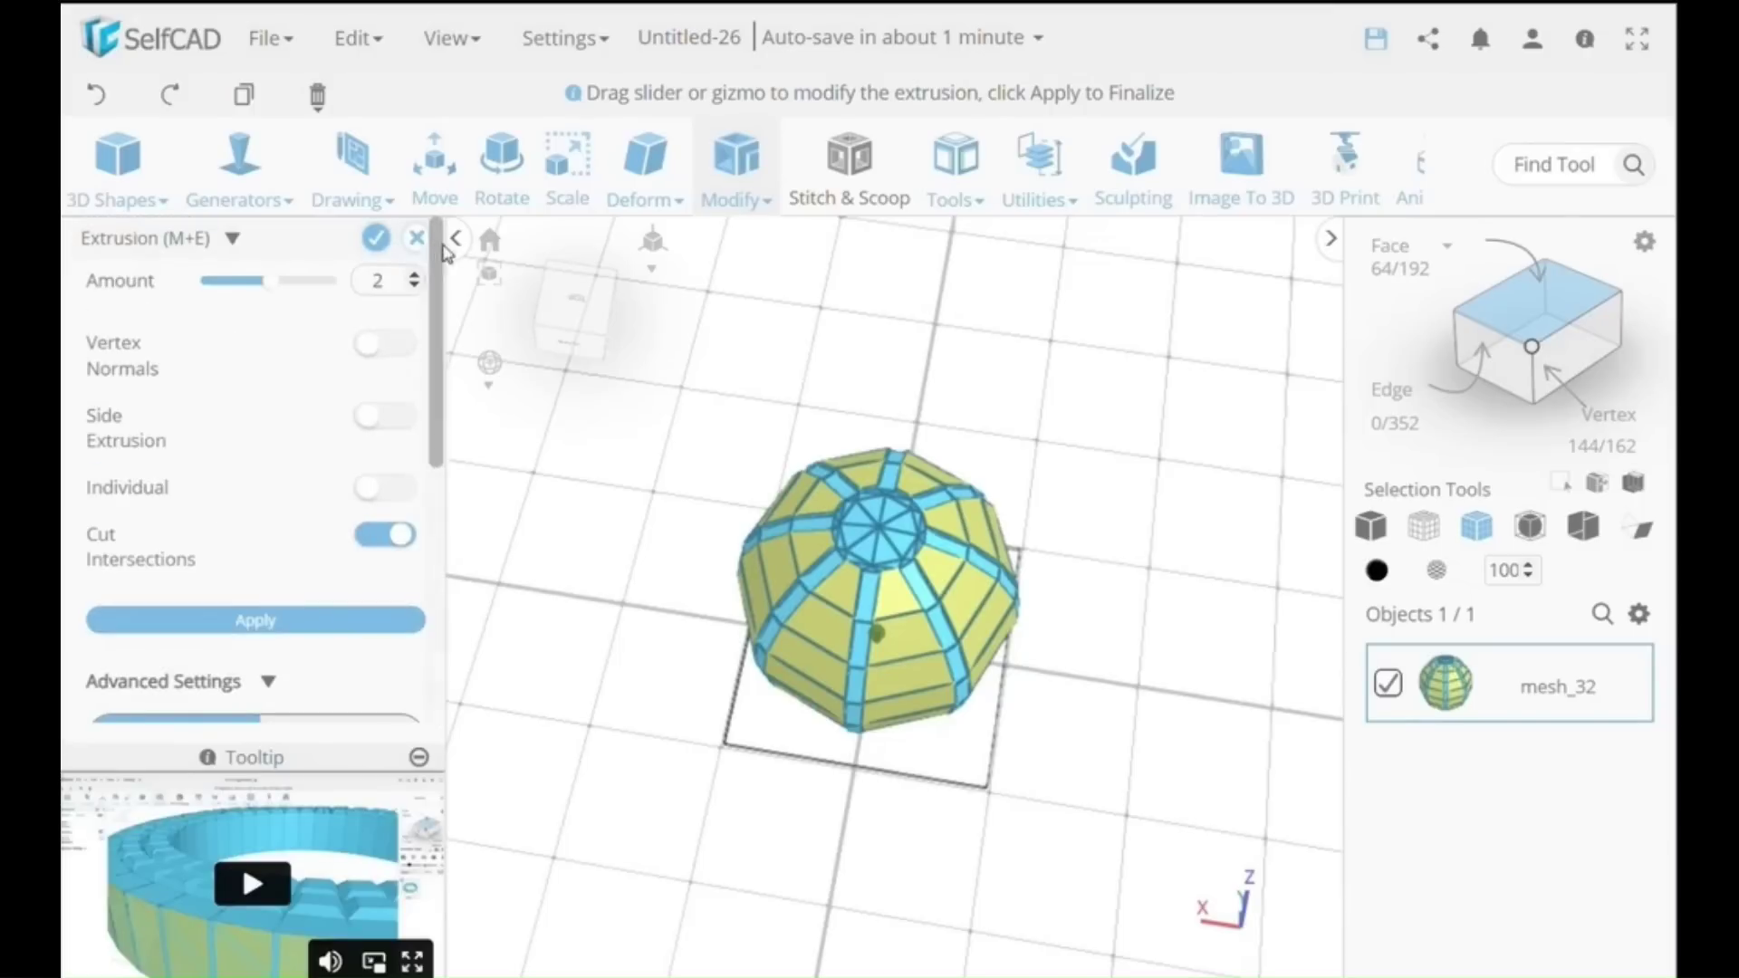
{"action": "left_click", "coordinate": [382, 239]}
- Select the whole object and flatten it by scaling its Y size to 85
{"action": "right_click_drag", "start_coordinate": [1050, 503], "coordinate": [1076, 376]}
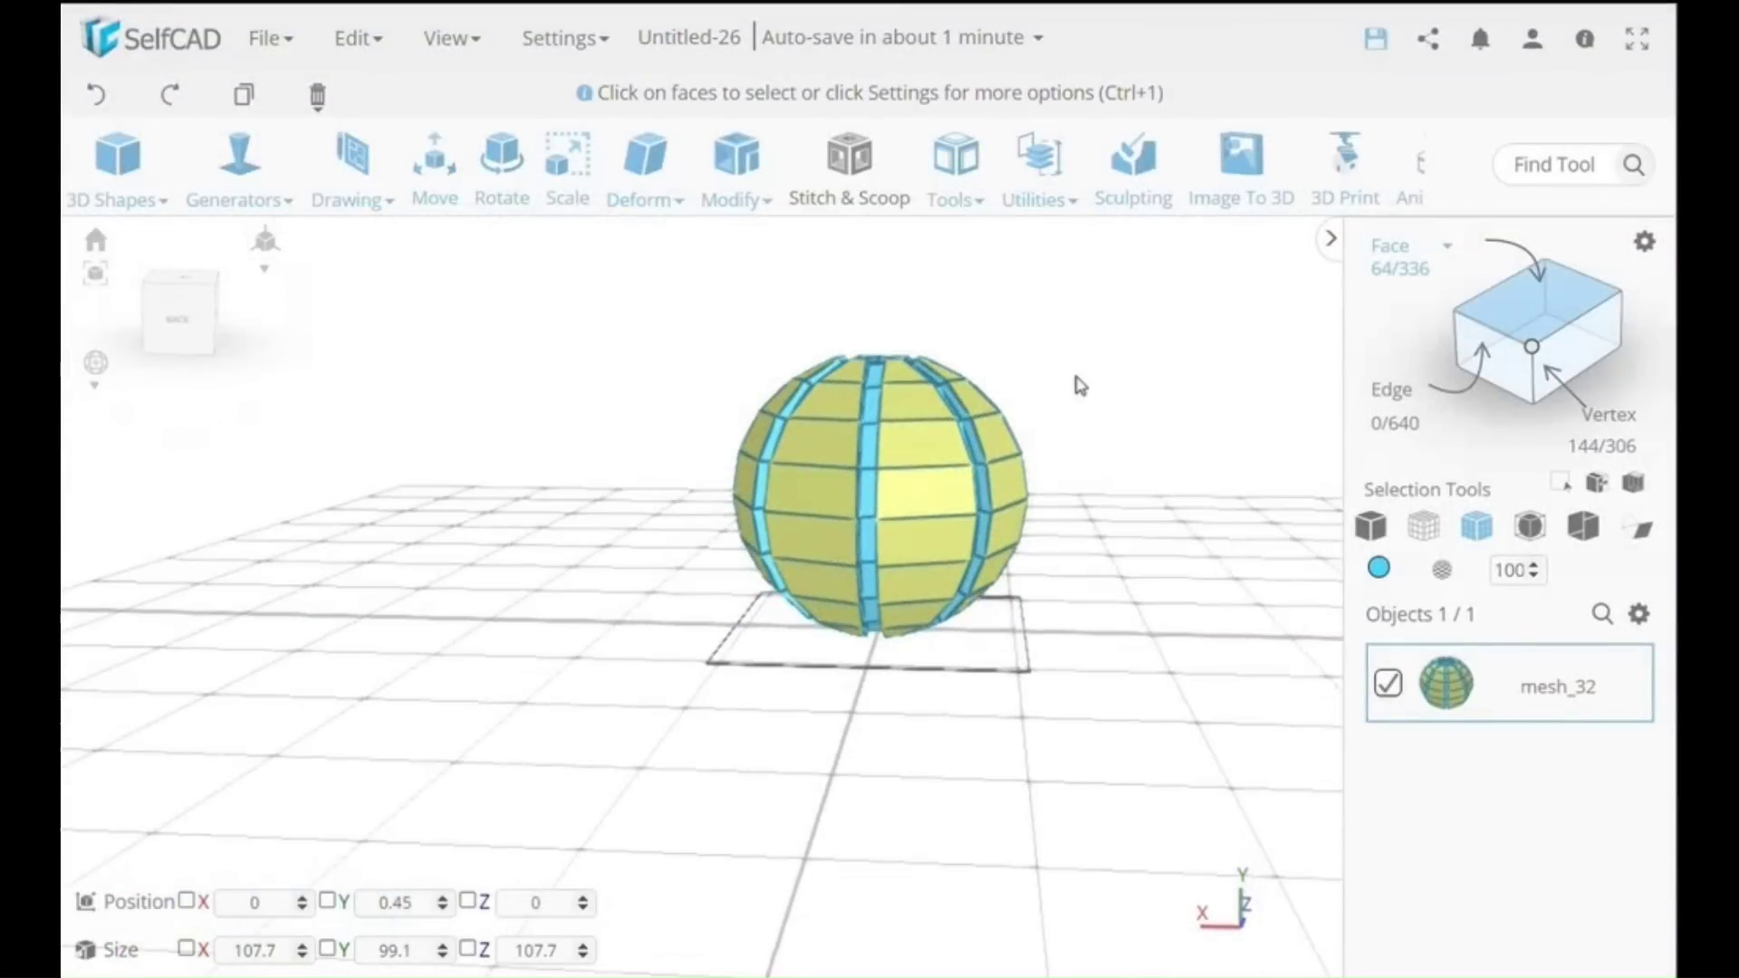
{"action": "key", "text": "ctrl+a"}
{"action": "middle_click_drag", "start_coordinate": [1080, 371], "coordinate": [1058, 407]}
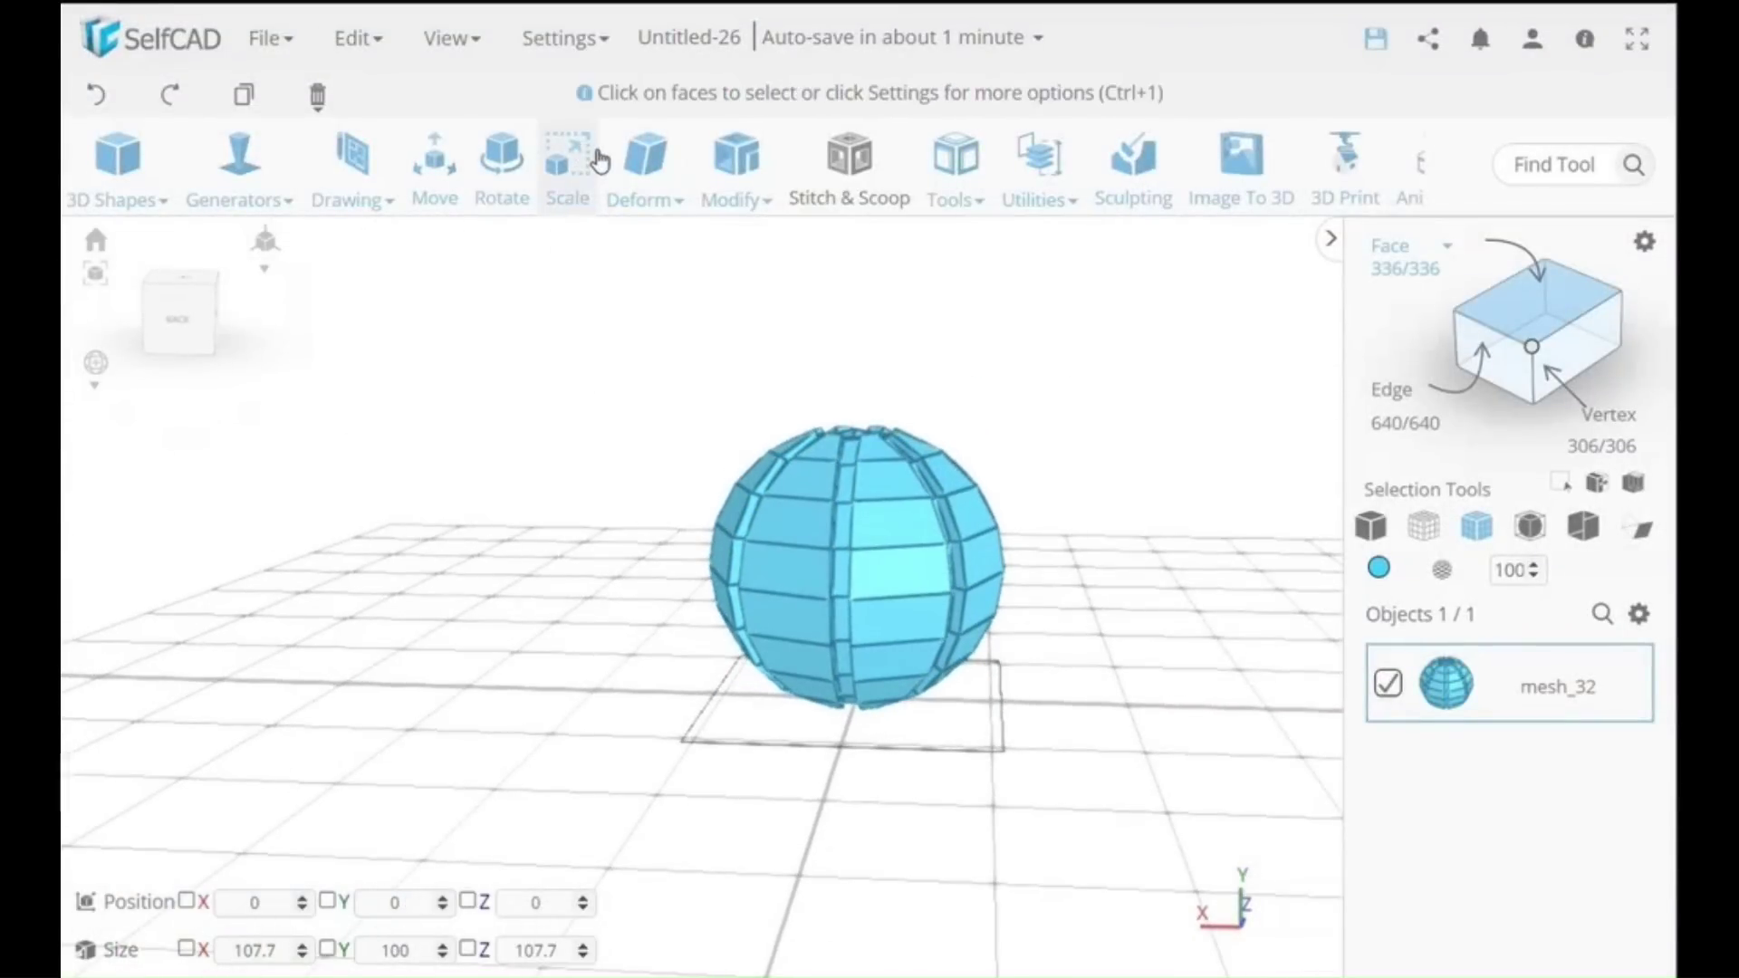
{"action": "left_click", "coordinate": [570, 160]}
{"action": "double_click", "coordinate": [282, 303]}
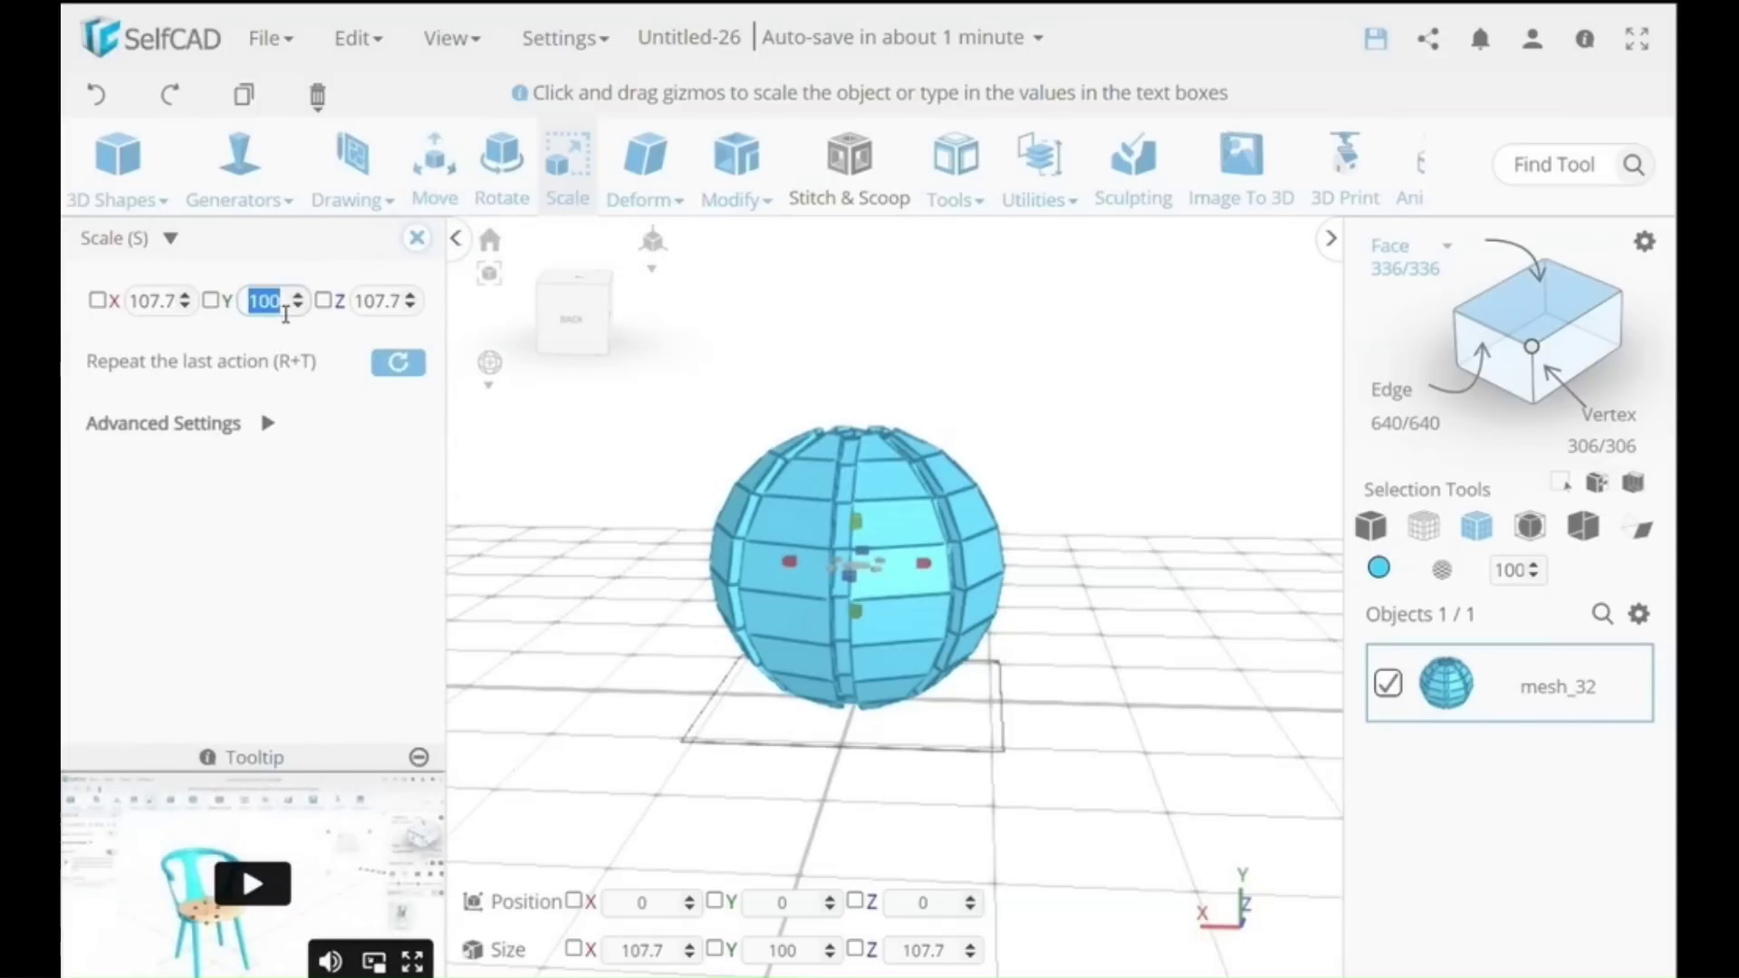
{"action": "type", "text": "85"}
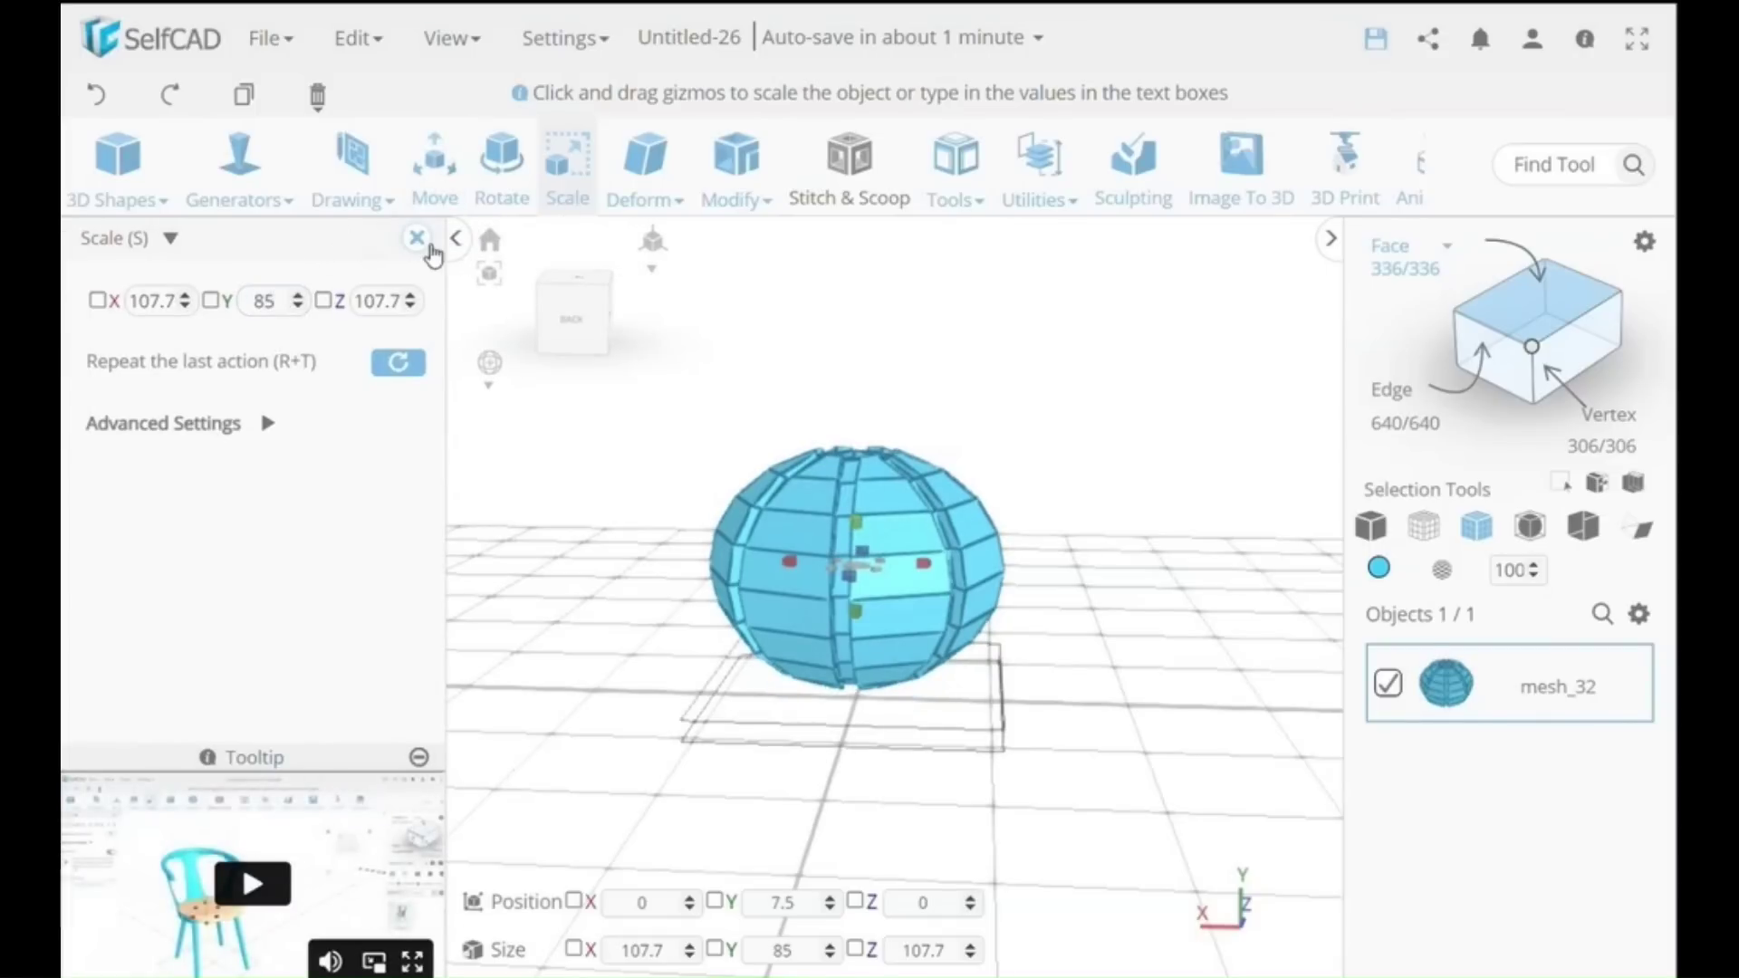
- Select the faces of the round cap at the object's top pole and set up an extrusion of them with an amount of 10
{"action": "left_click", "coordinate": [416, 237]}
{"action": "left_click", "coordinate": [729, 193]}
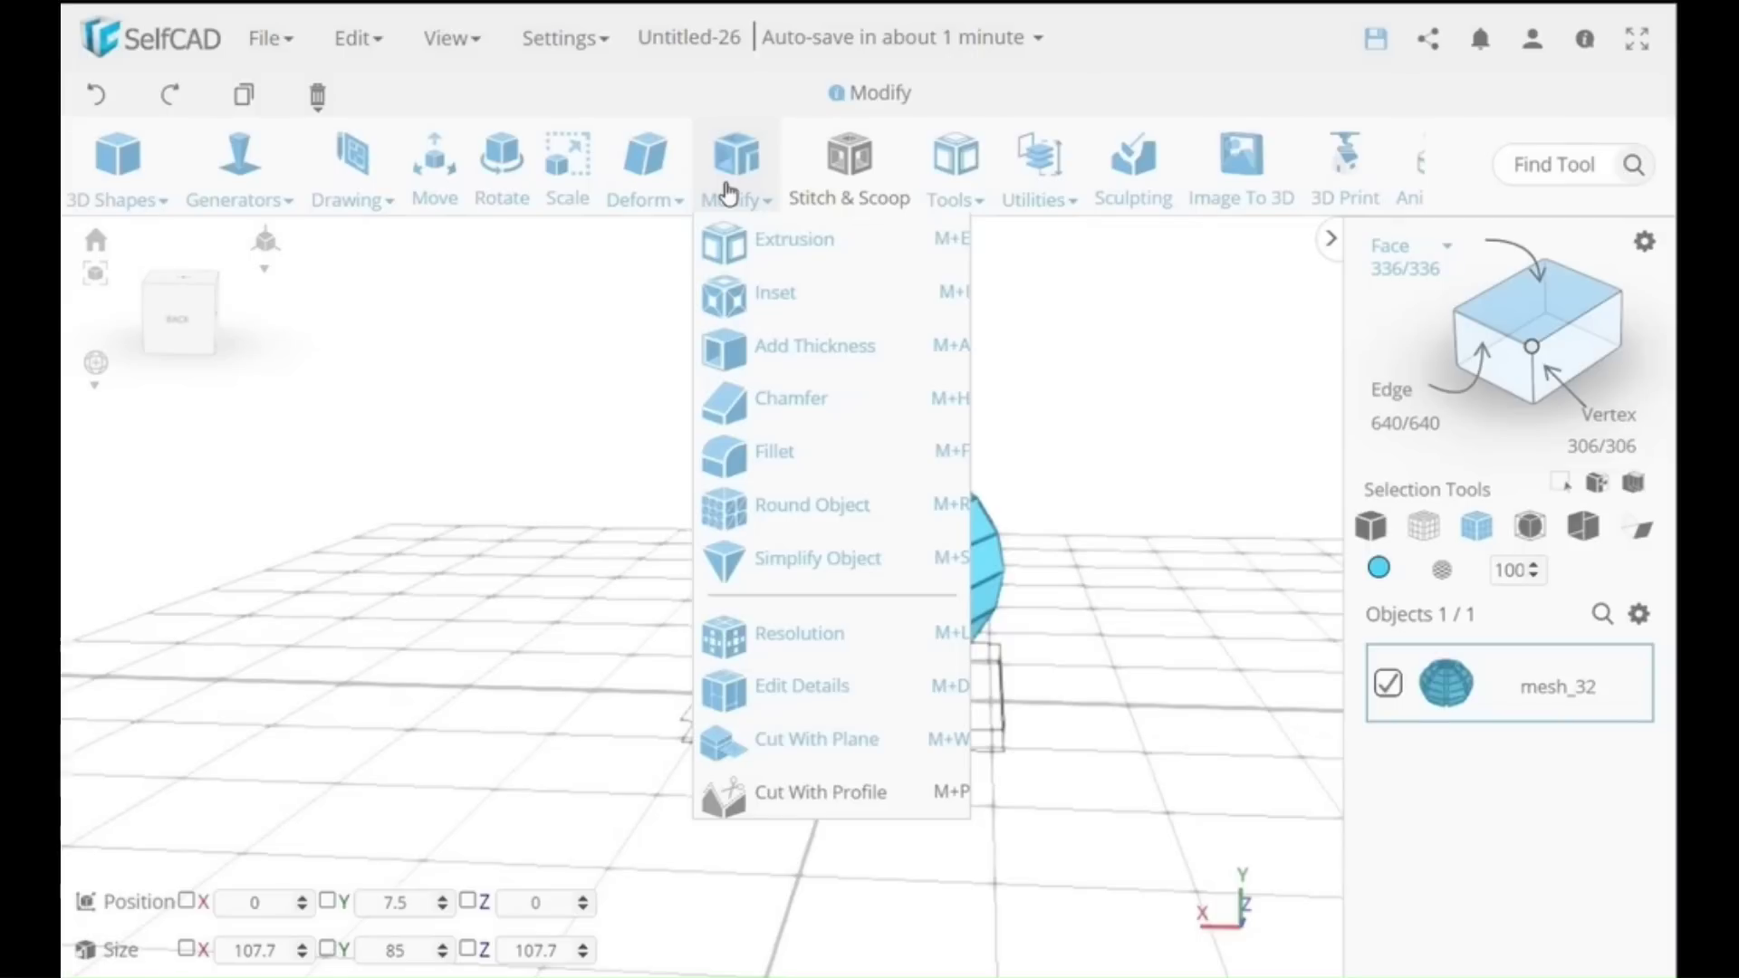
{"action": "right_click_drag", "start_coordinate": [1120, 389], "coordinate": [1126, 505]}
{"action": "scroll", "coordinate": [844, 573], "scroll_direction": "up", "scroll_amount": 4}
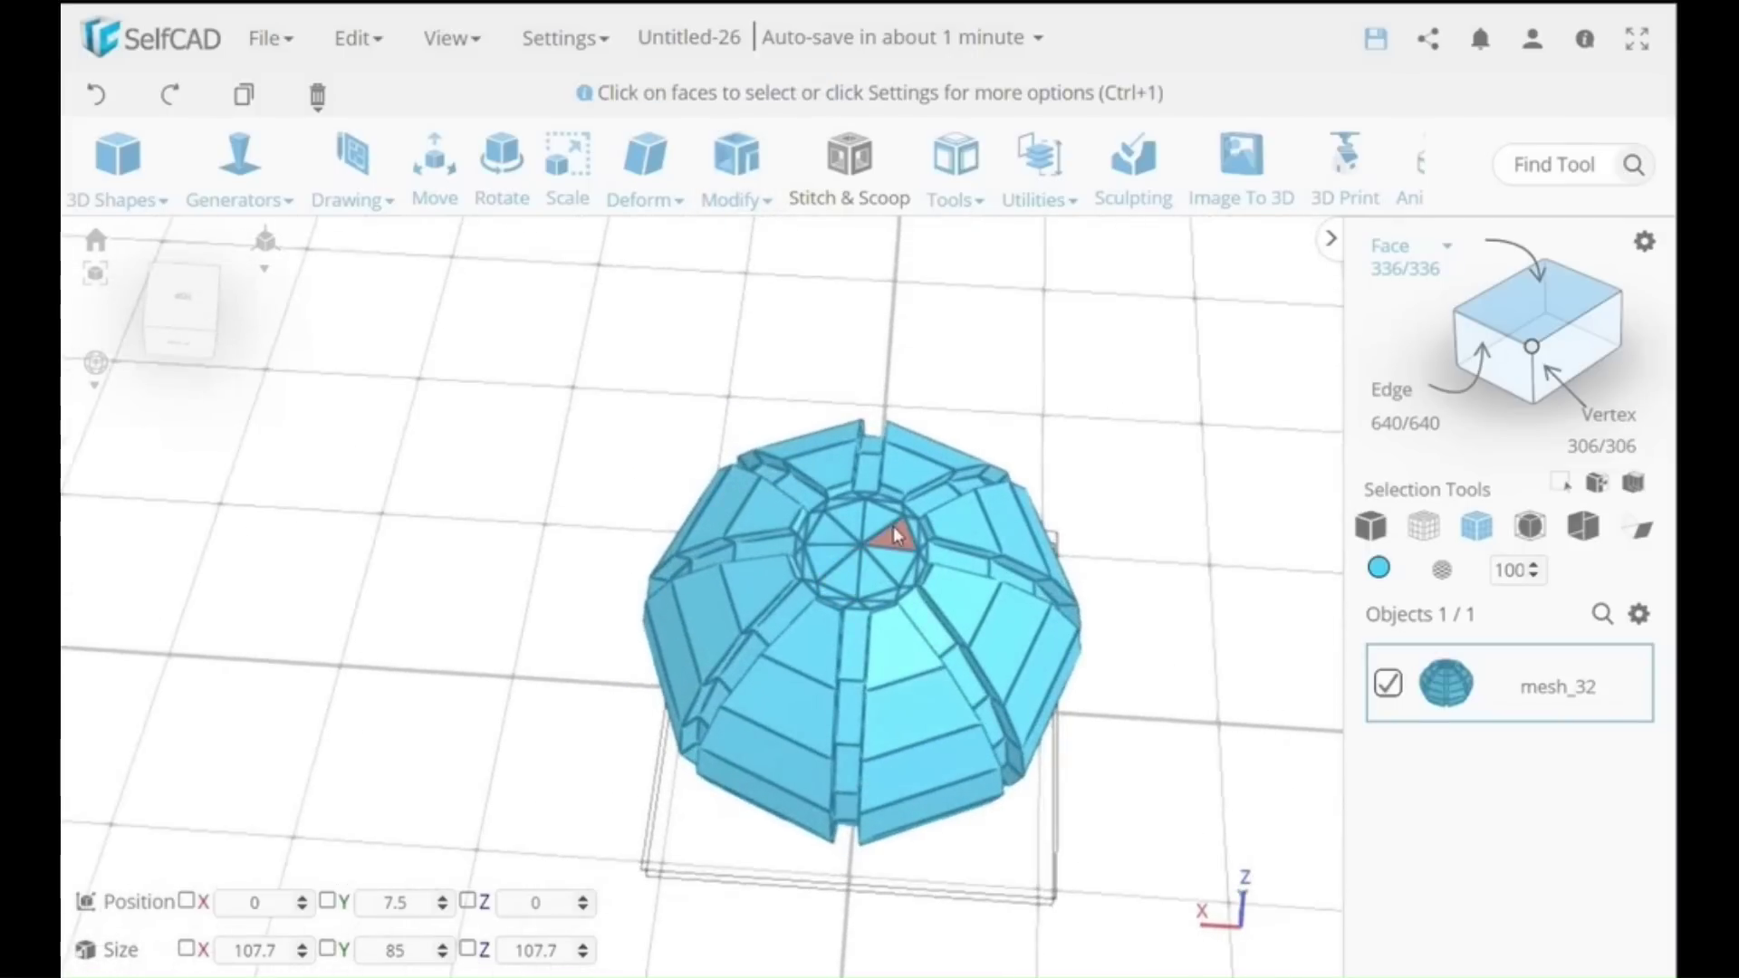
{"action": "left_click", "coordinate": [879, 553]}
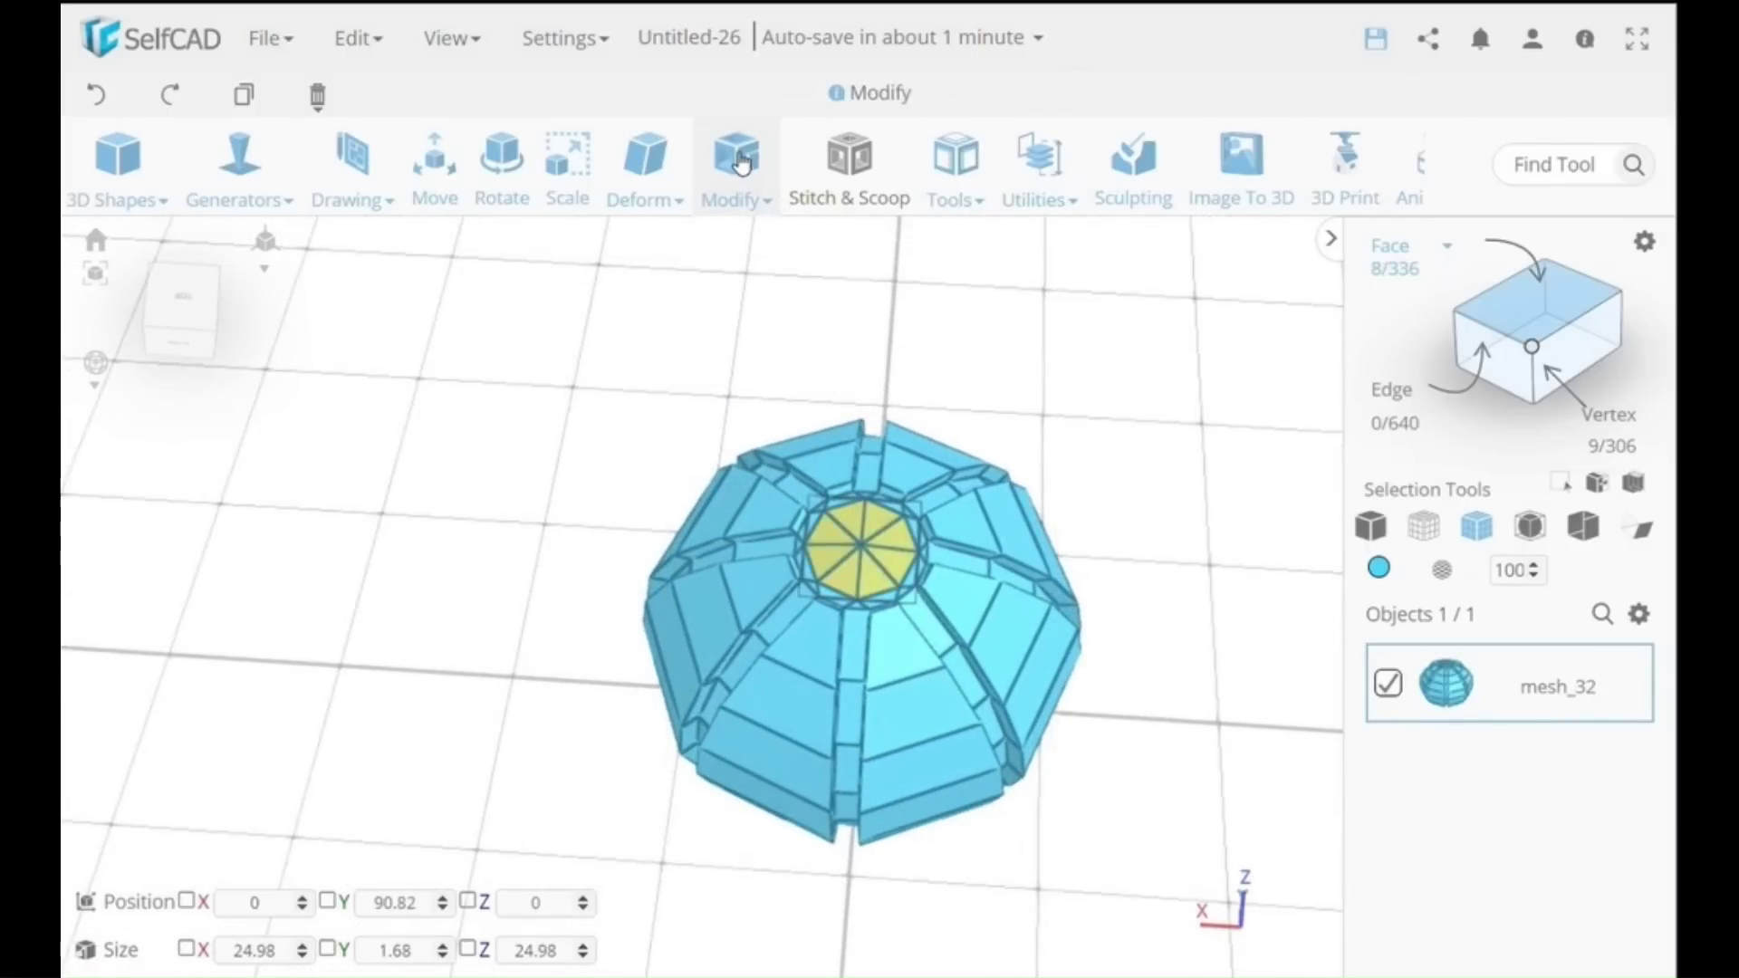
{"action": "left_click", "coordinate": [759, 201]}
{"action": "left_click", "coordinate": [756, 233]}
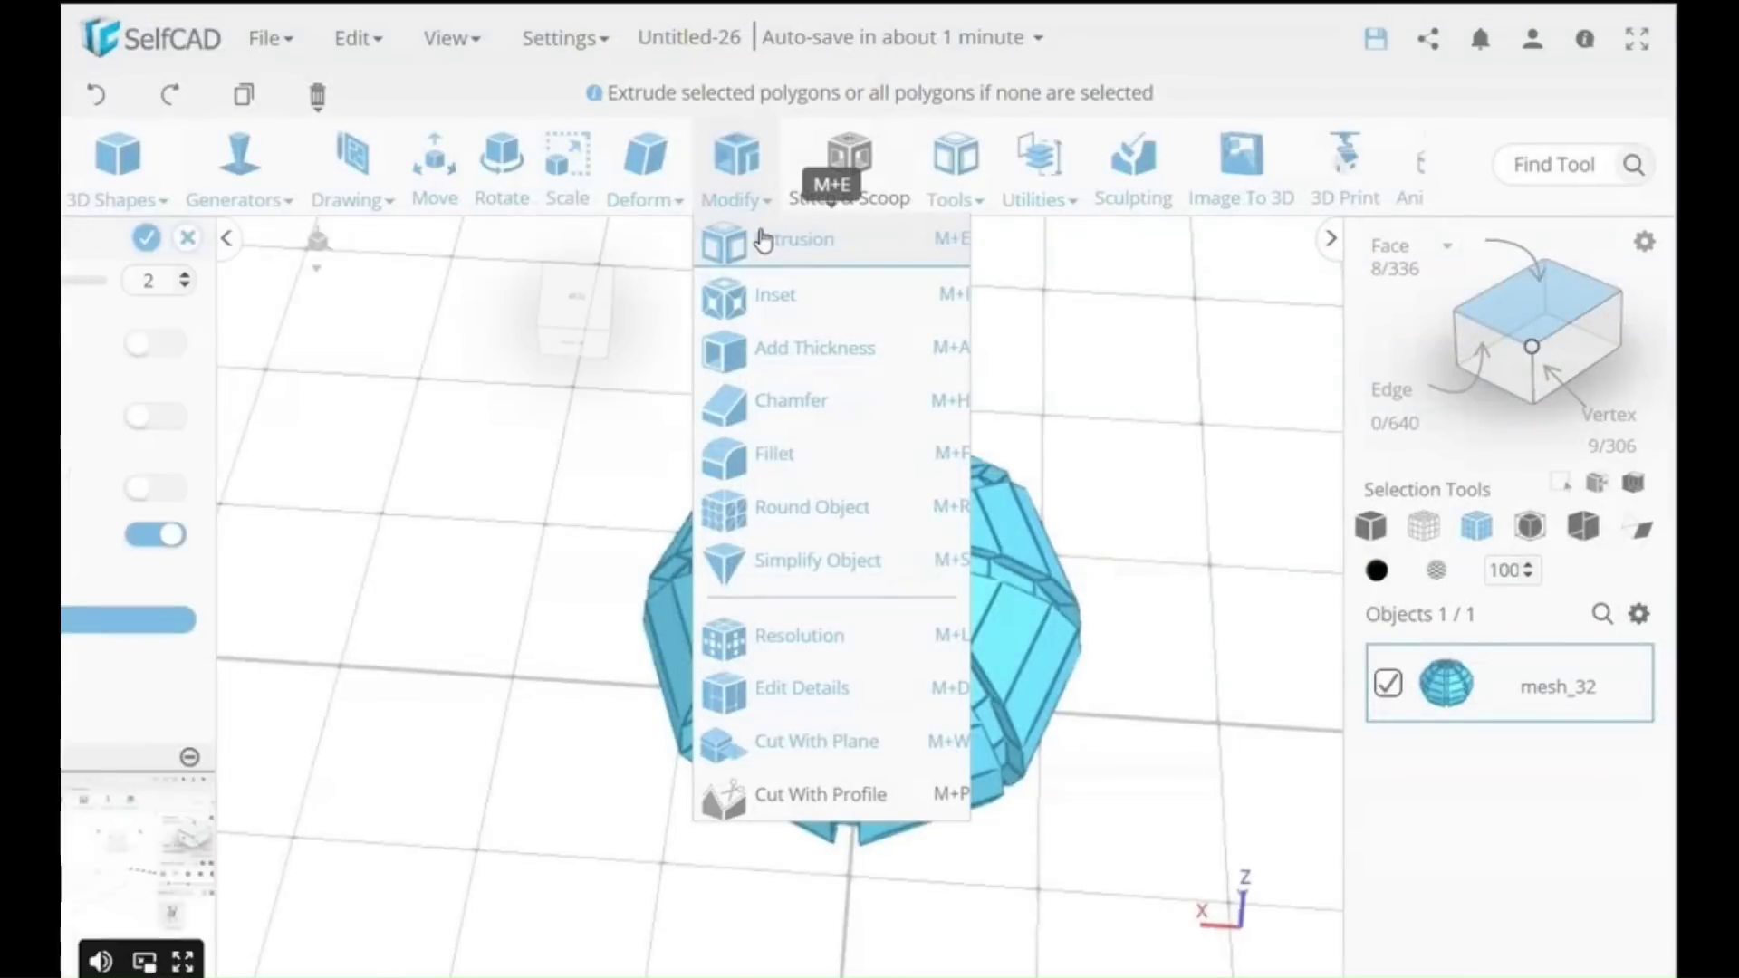
{"action": "double_click", "coordinate": [393, 284]}
{"action": "type", "text": "10"}
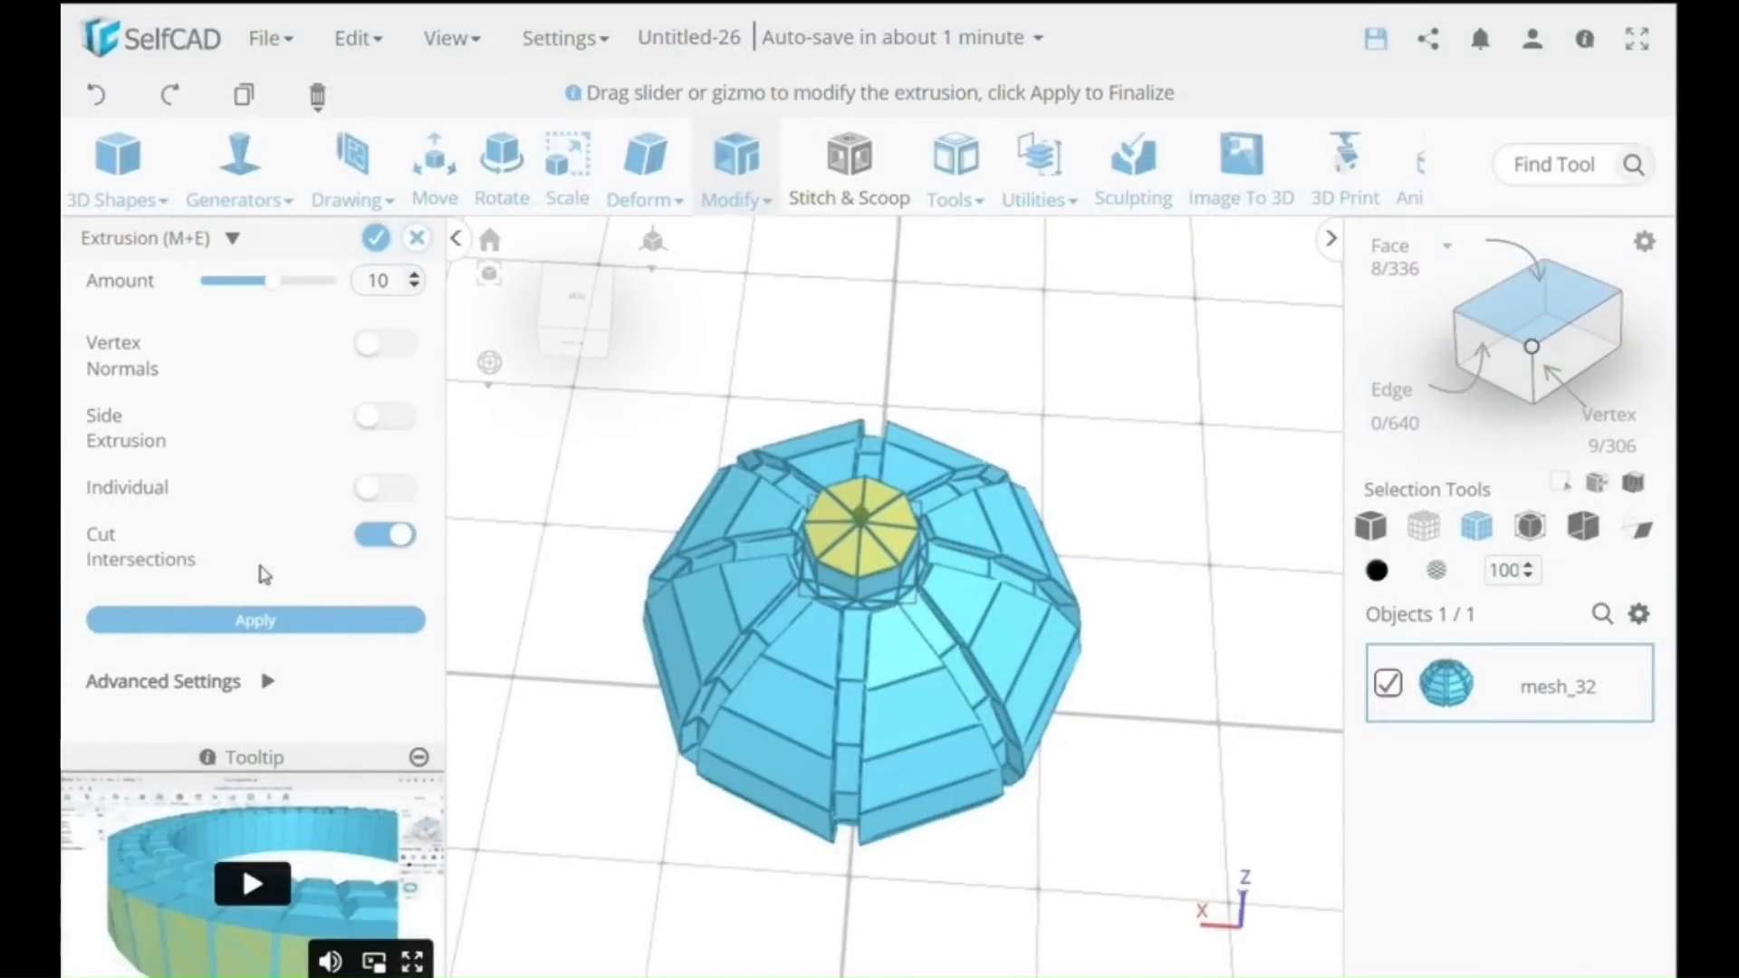
- Add a Scale operation to the extrusion macro with X and Z at -12, and apply the first stem extrusion
{"action": "left_click", "coordinate": [265, 681]}
{"action": "scroll", "coordinate": [288, 637], "scroll_direction": "down", "scroll_amount": 2}
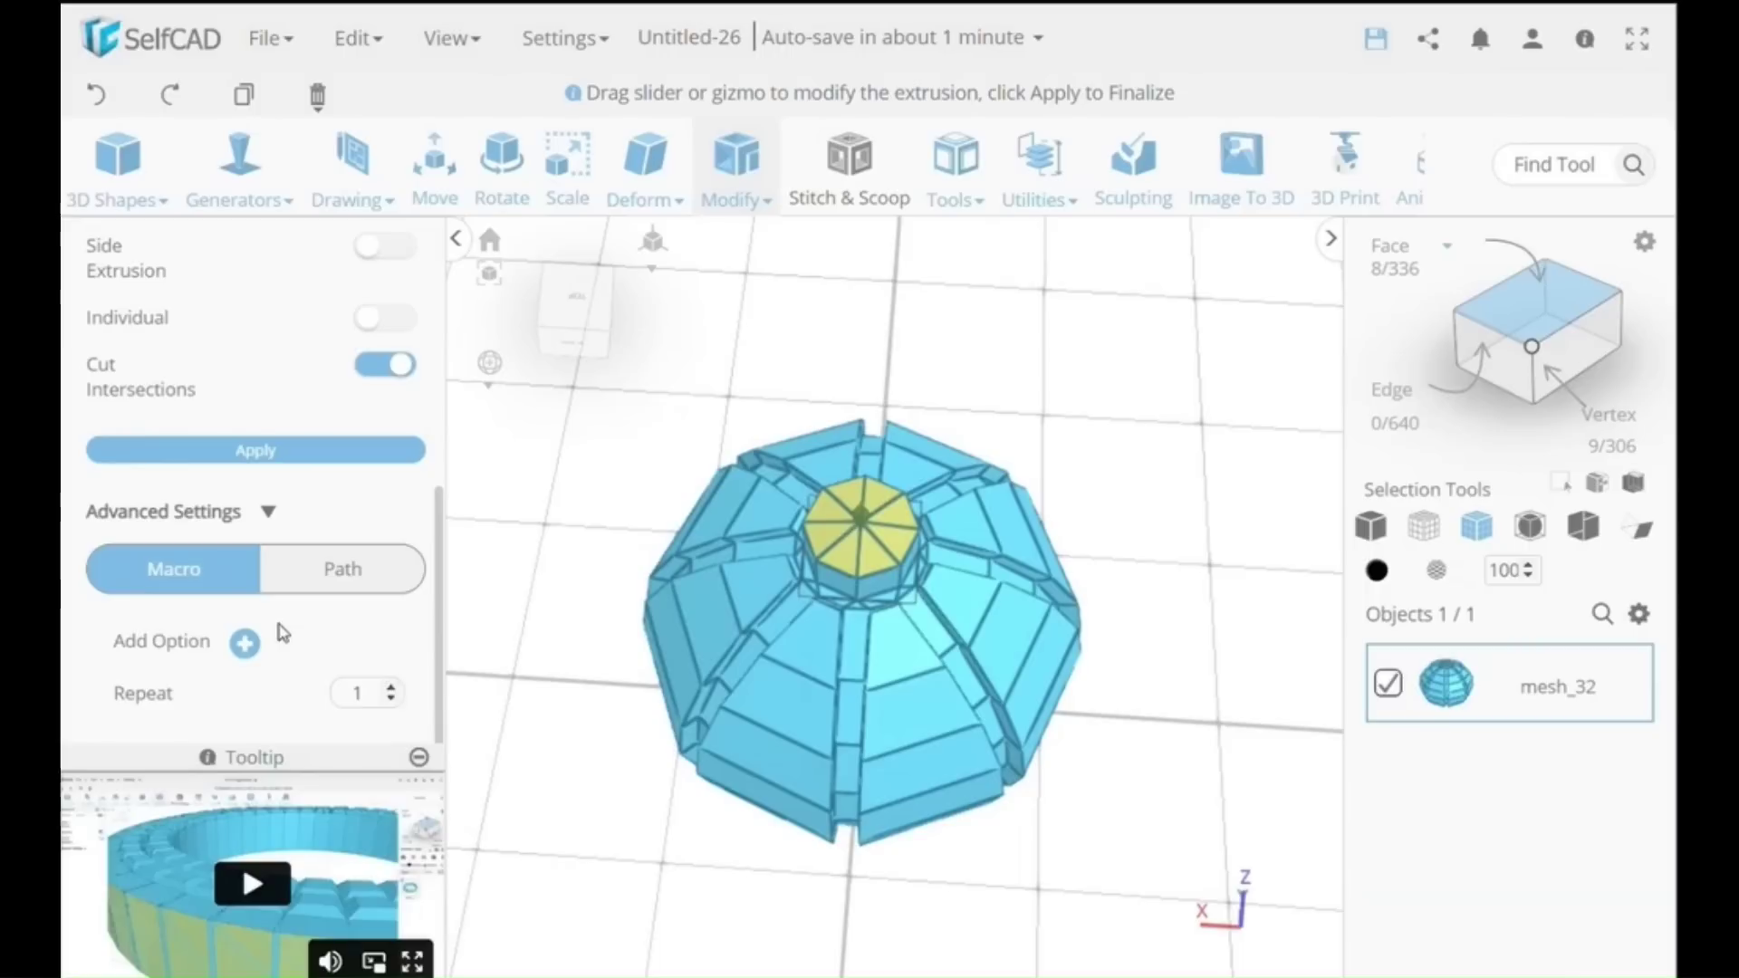
{"action": "left_click", "coordinate": [243, 643]}
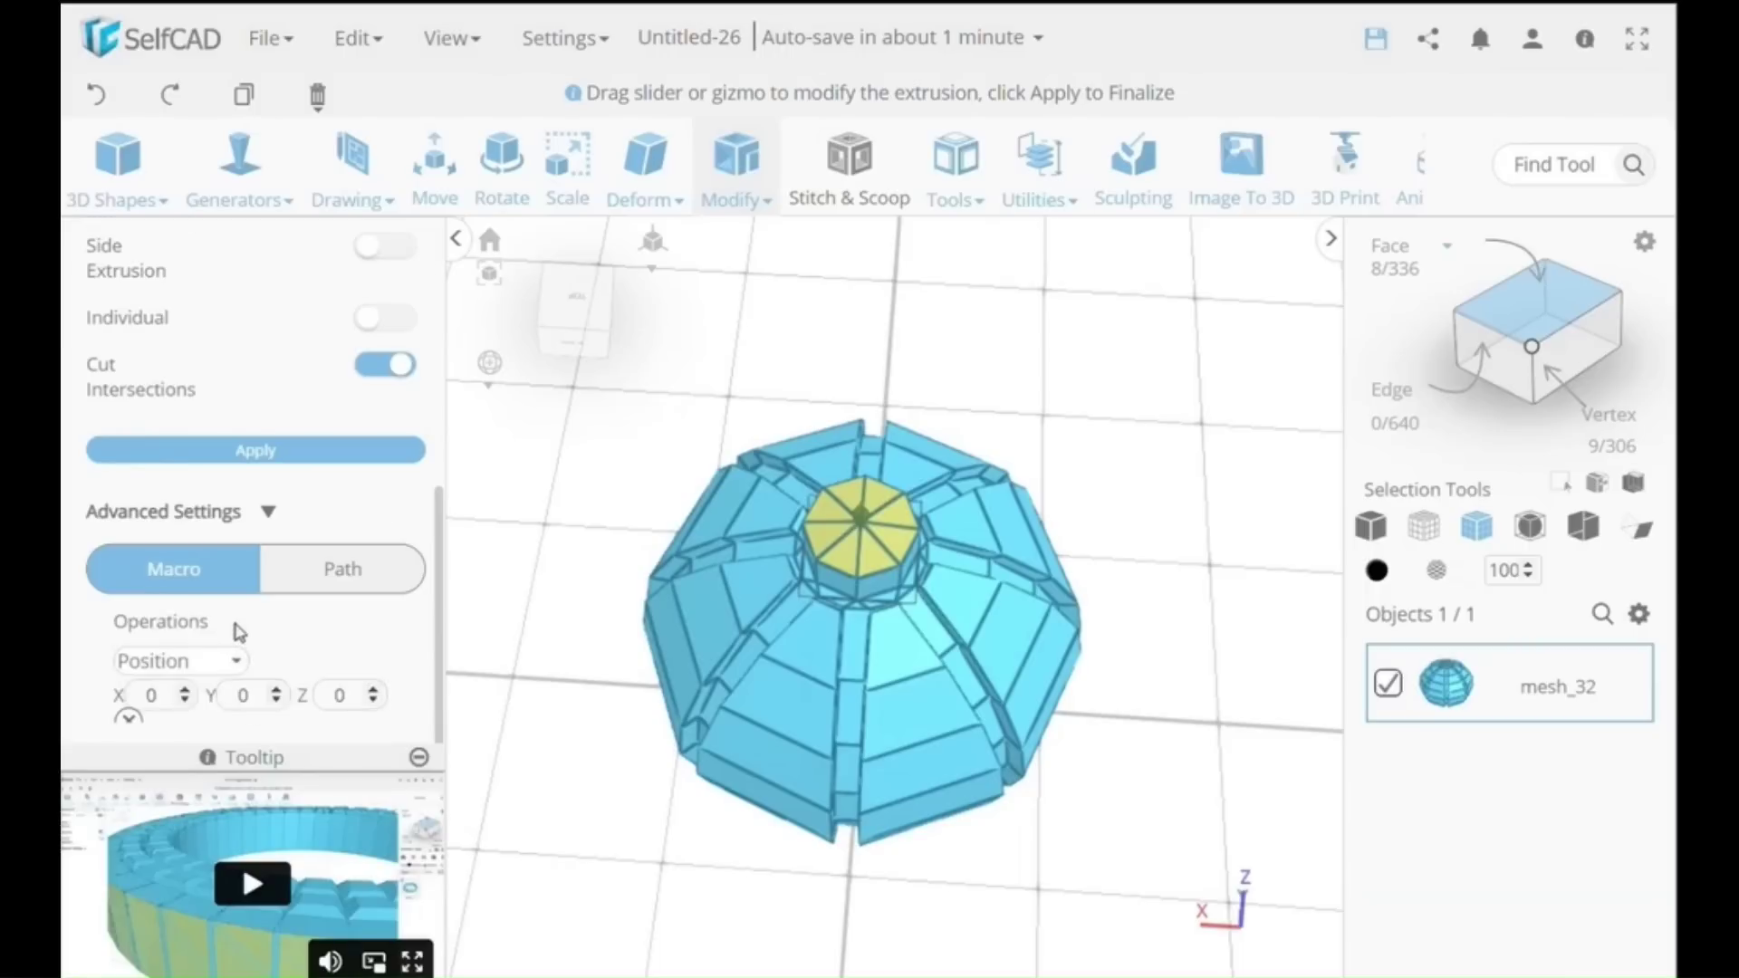
{"action": "scroll", "coordinate": [241, 634], "scroll_direction": "down", "scroll_amount": 4}
{"action": "left_click", "coordinate": [233, 328]}
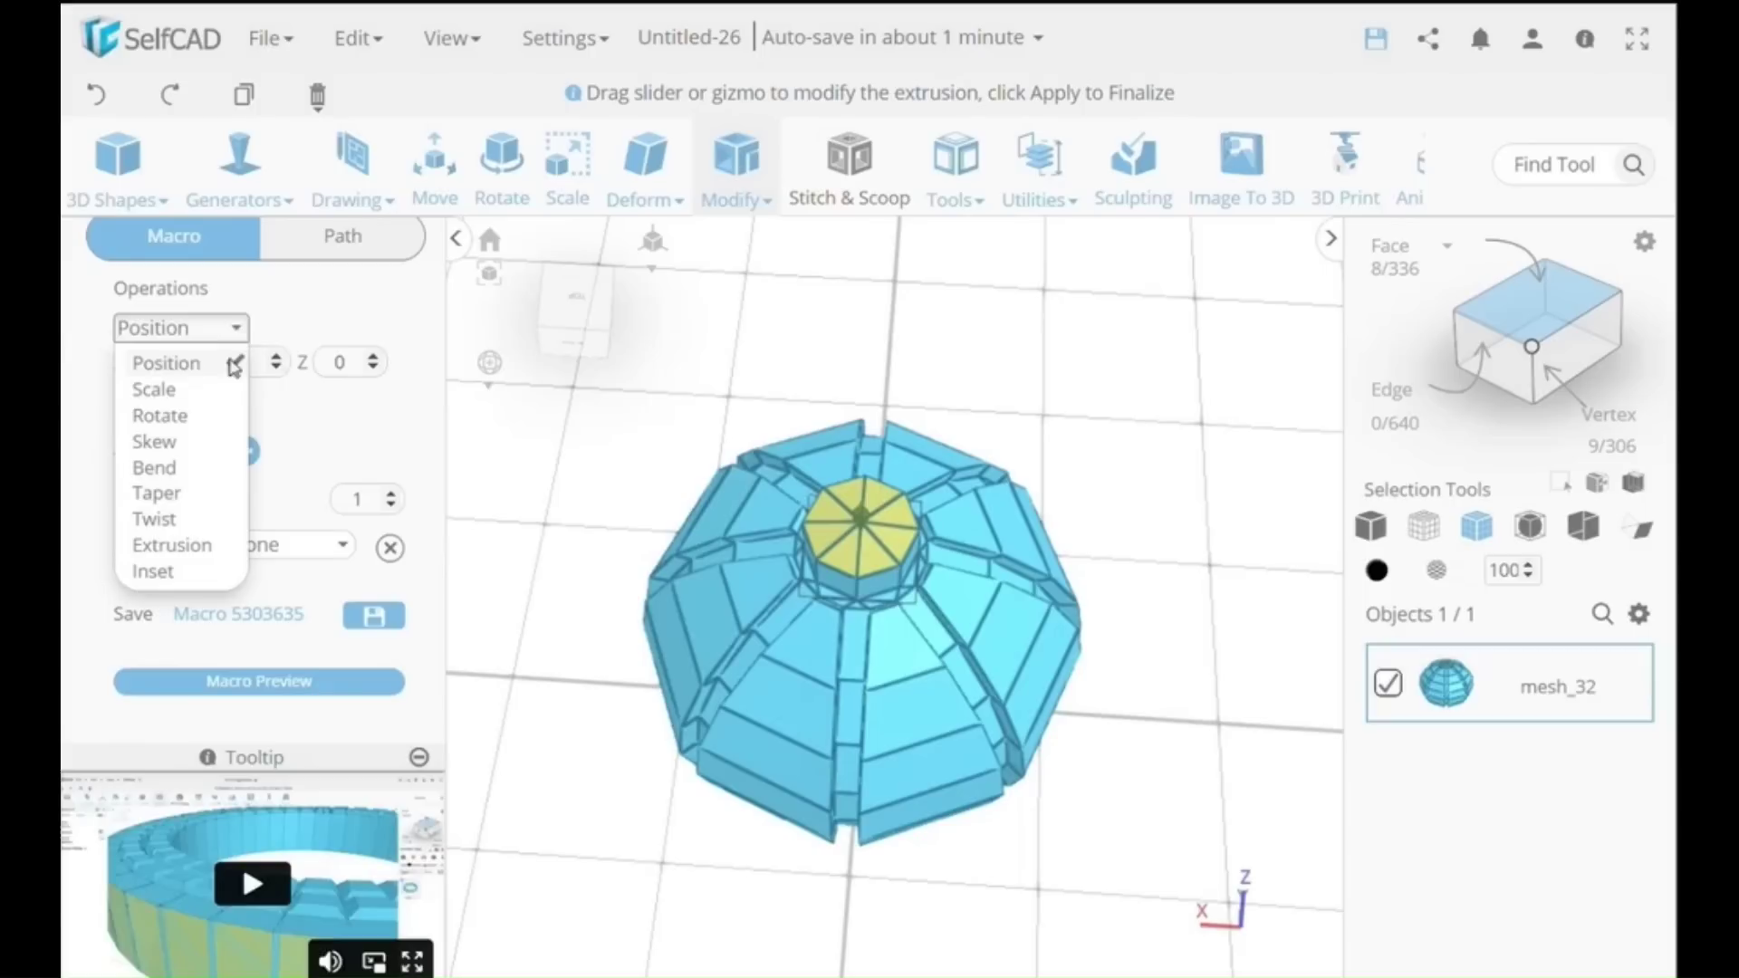
{"action": "left_click", "coordinate": [227, 401]}
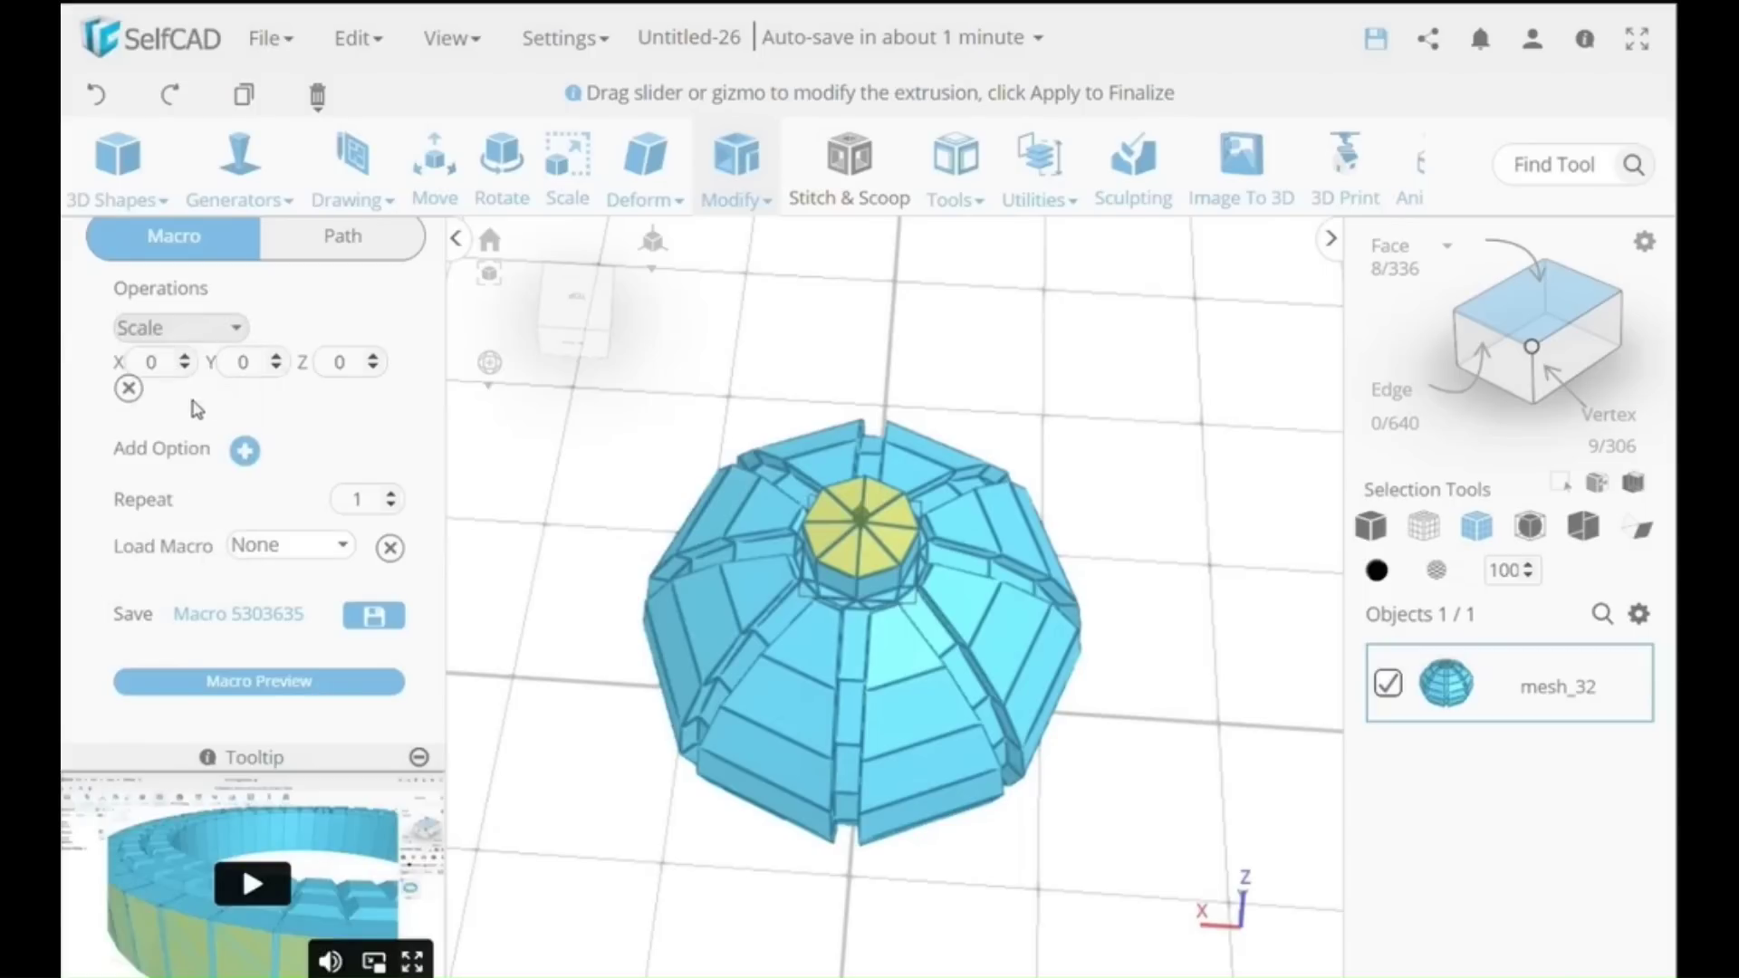
{"action": "left_click", "coordinate": [162, 371]}
{"action": "type", "text": "-12"}
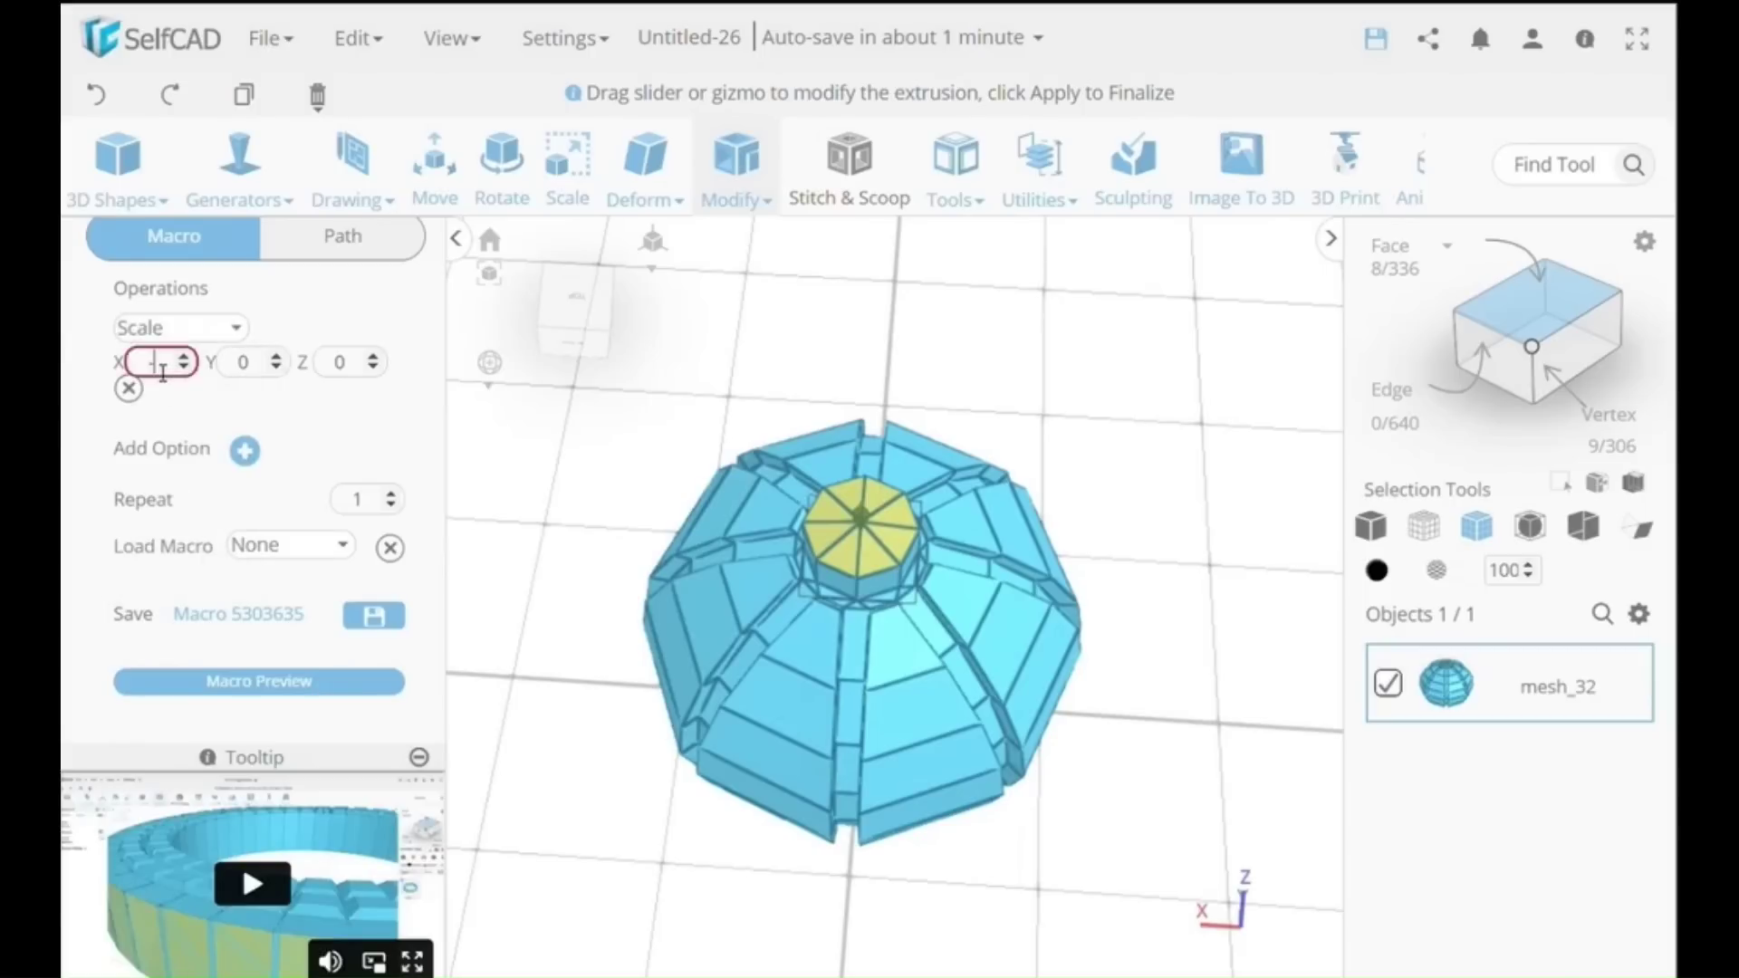
{"action": "left_click", "coordinate": [345, 371]}
{"action": "type", "text": "-12"}
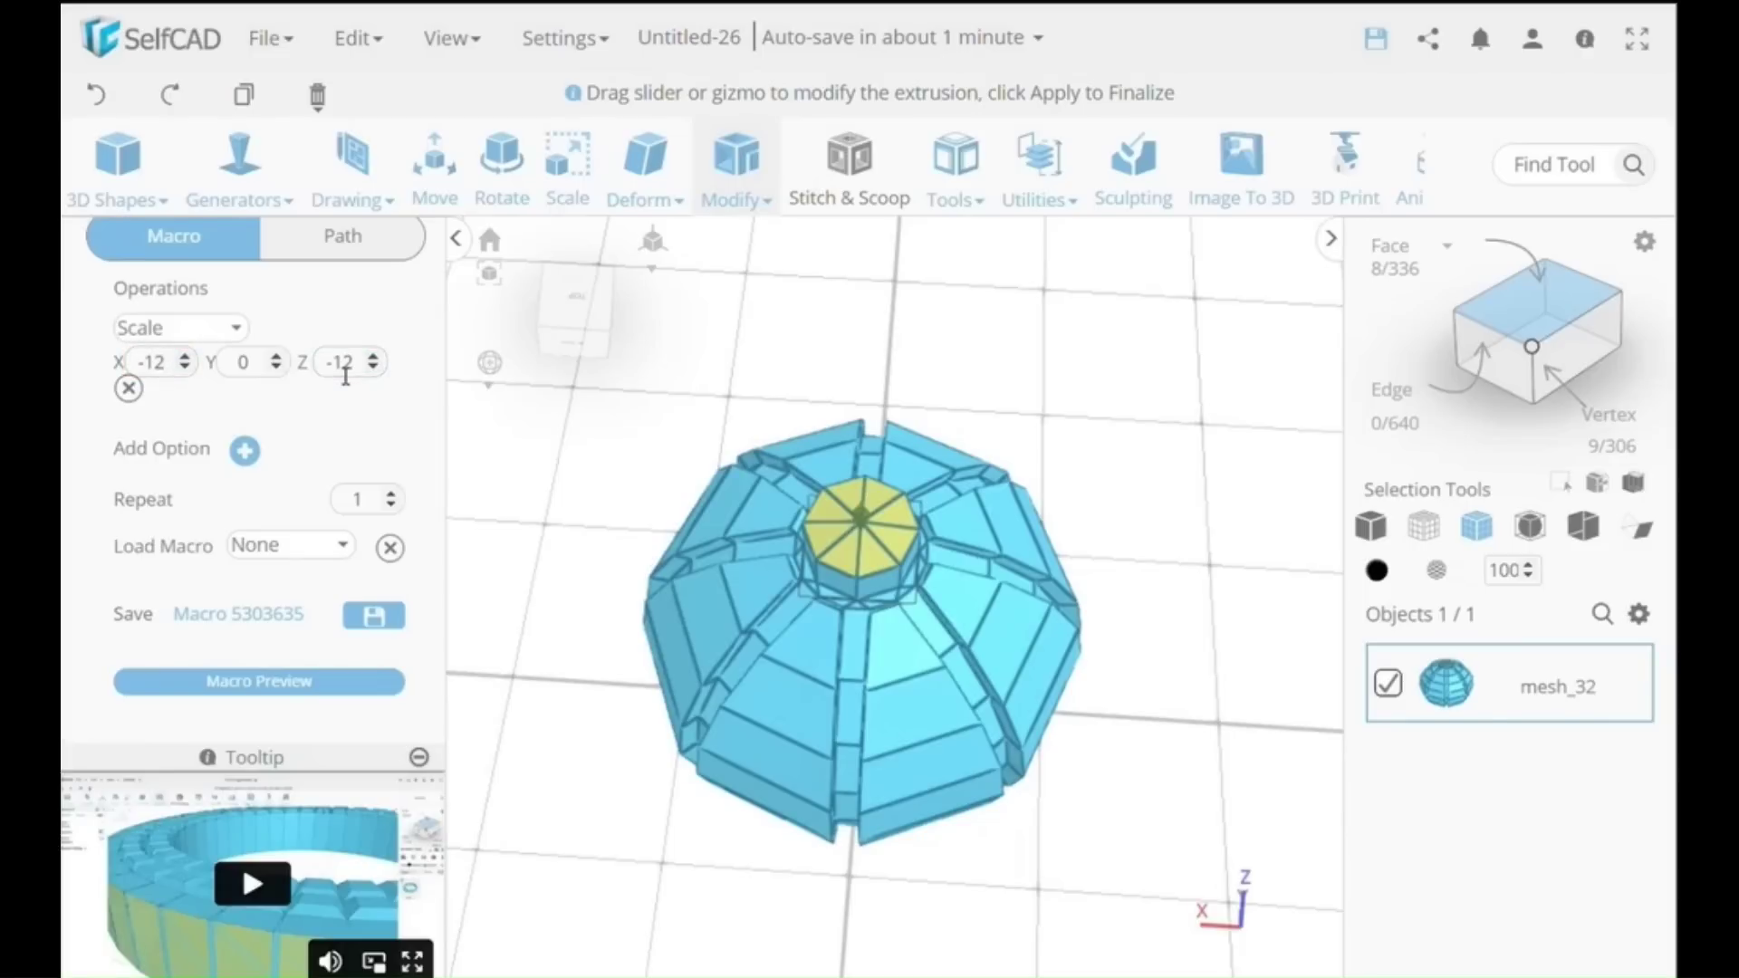
{"action": "scroll", "coordinate": [311, 326], "scroll_direction": "up", "scroll_amount": 2}
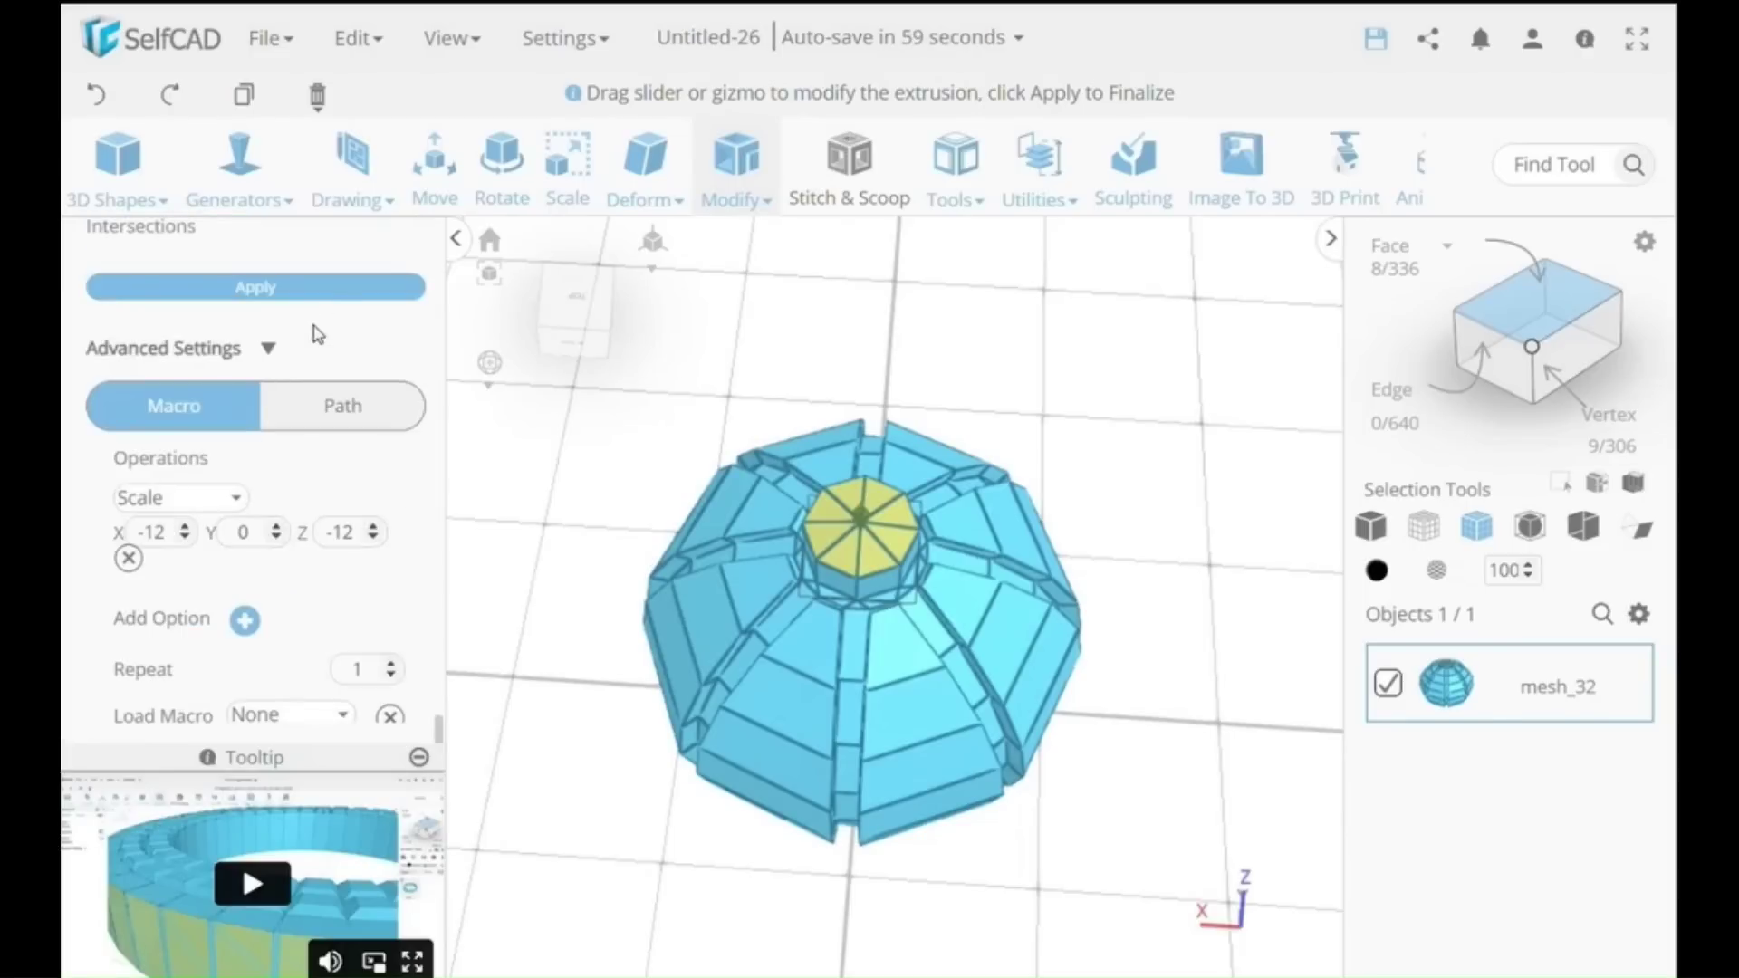
{"action": "left_click", "coordinate": [322, 288]}
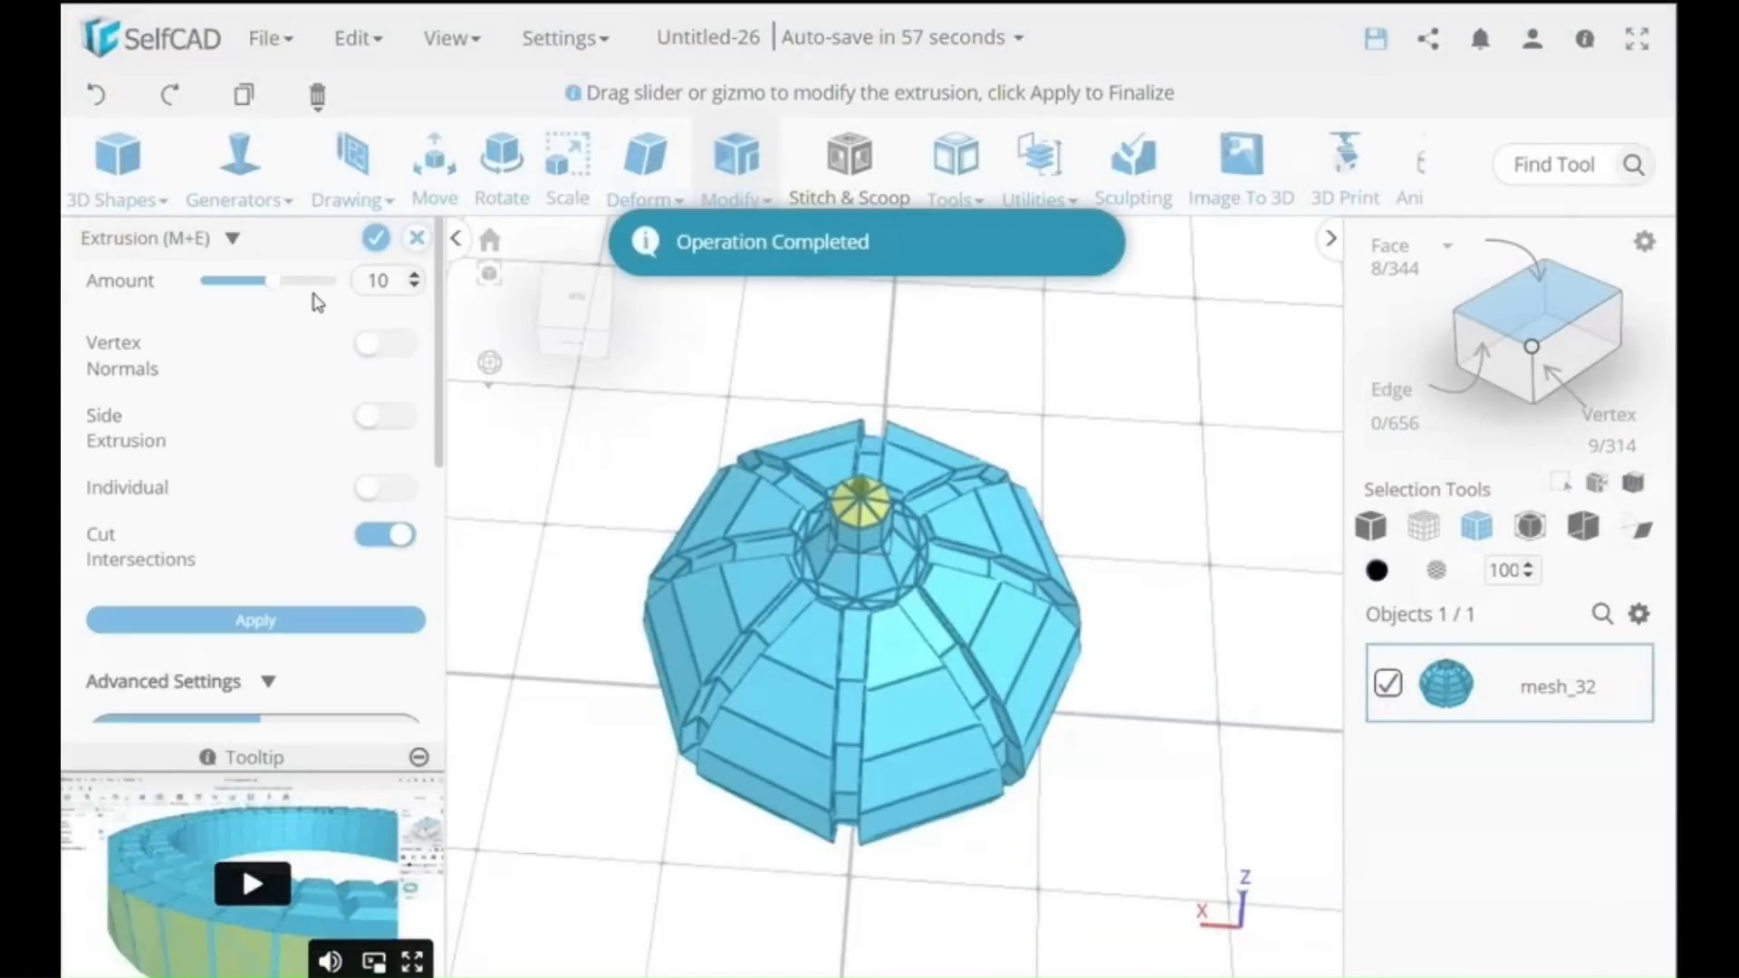
- Extrude the stem's top faces again by 12 with the macro's Scale X and Z at -4, and finalize the extrusion
{"action": "left_click", "coordinate": [398, 288]}
{"action": "type", "text": "12"}
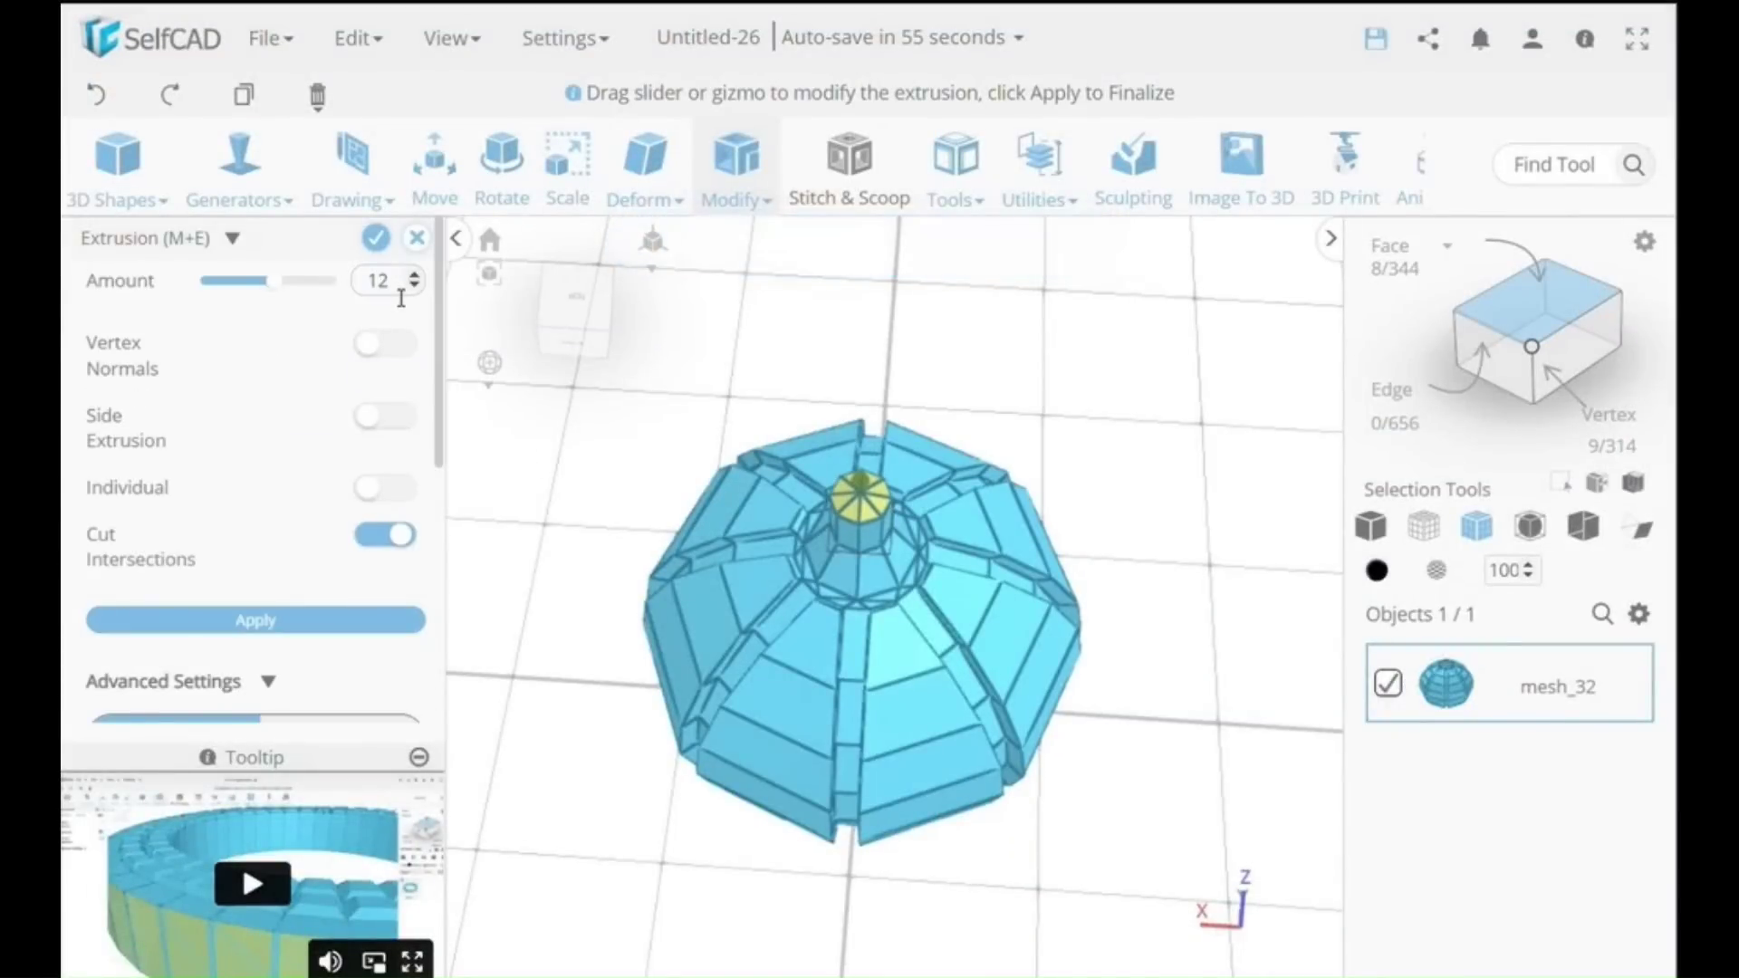
{"action": "scroll", "coordinate": [380, 433], "scroll_direction": "down", "scroll_amount": 5}
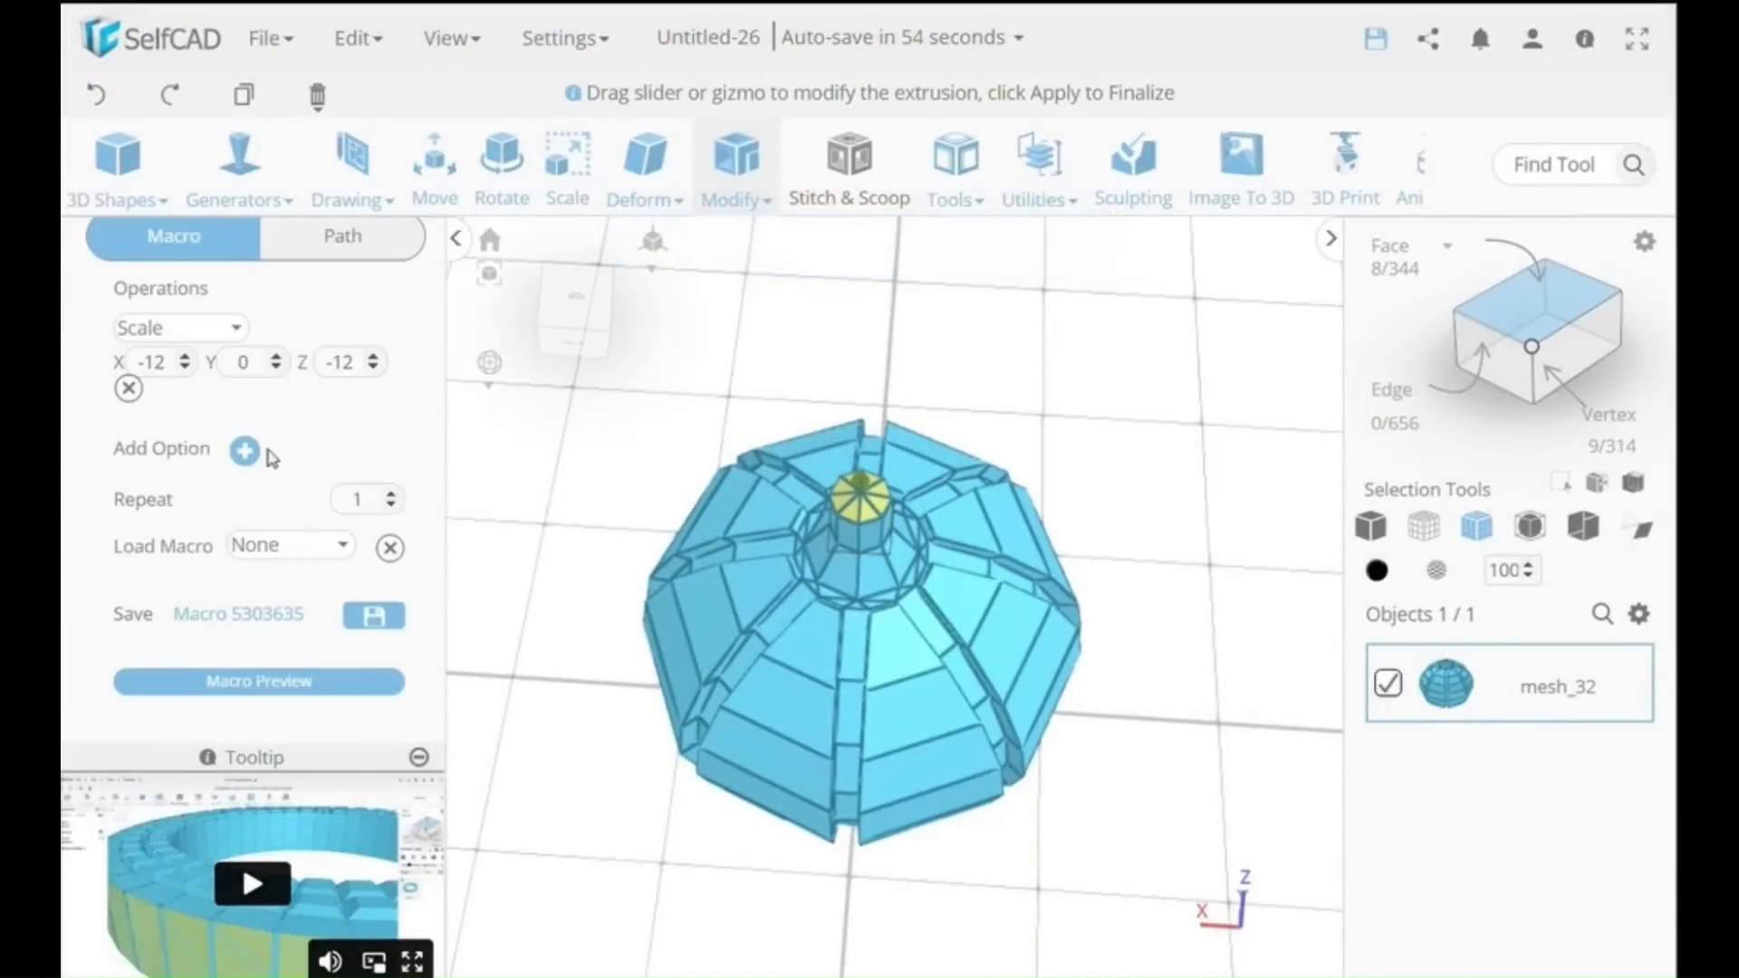
{"action": "left_click", "coordinate": [163, 363]}
{"action": "type", "text": "-4"}
{"action": "left_click", "coordinate": [348, 364]}
{"action": "type", "text": "-4"}
{"action": "left_click_drag", "start_coordinate": [1126, 641], "coordinate": [806, 528]}
{"action": "scroll", "coordinate": [319, 512], "scroll_direction": "up", "scroll_amount": 5}
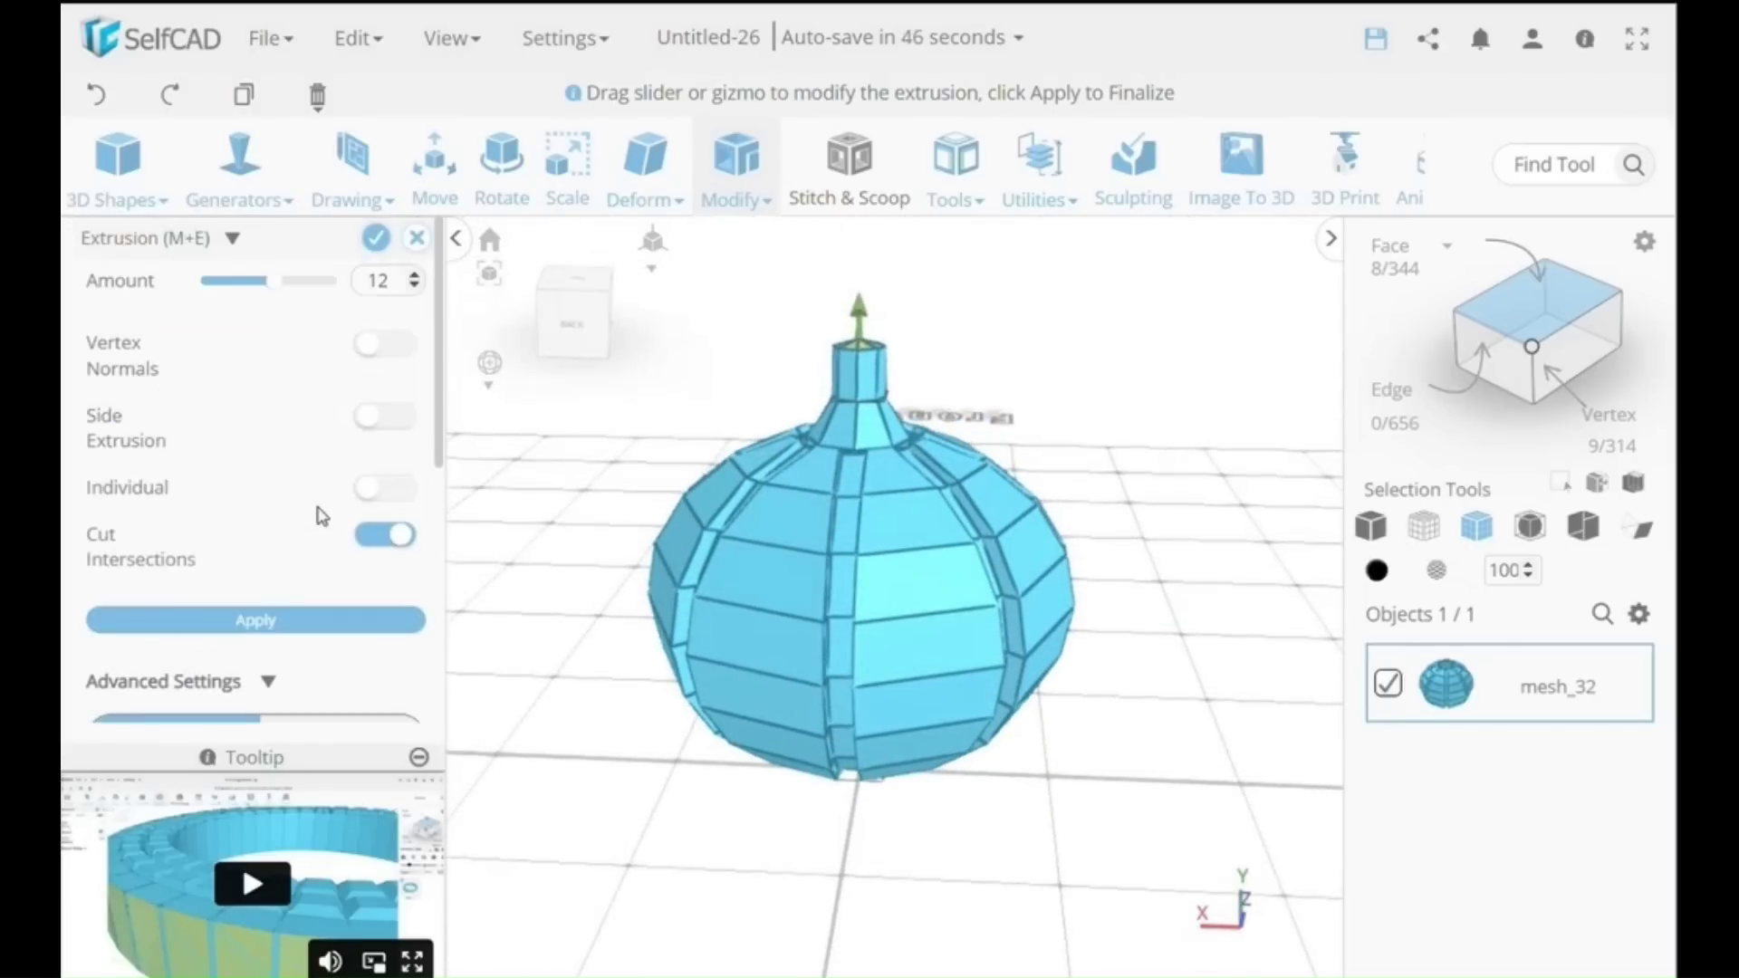
{"action": "left_click", "coordinate": [382, 237]}
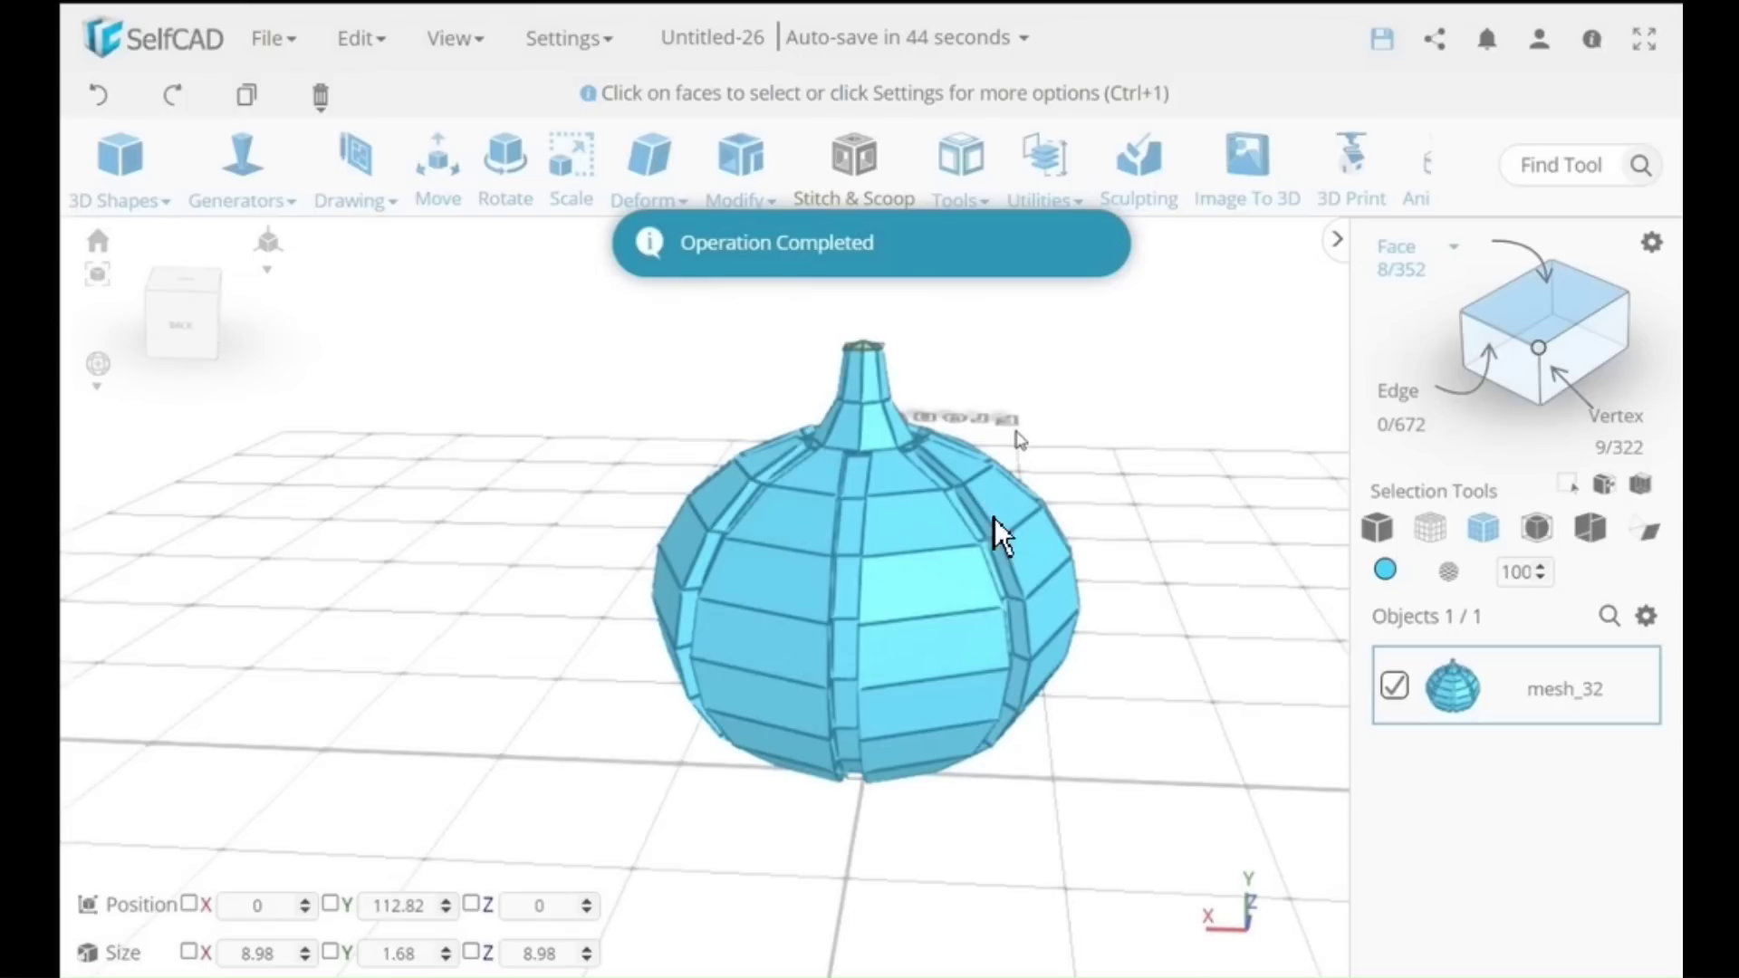
- Select the whole object and apply Round Object to it with a smoothness of 3
{"action": "mouse_move", "coordinate": [1072, 423]}
{"action": "right_mouse_down"}
{"action": "mouse_move", "coordinate": [1069, 382]}
{"action": "mouse_move", "coordinate": [1029, 435]}
{"action": "mouse_move", "coordinate": [1047, 446]}
{"action": "right_mouse_up"}
{"action": "key", "text": "ctrl+a"}
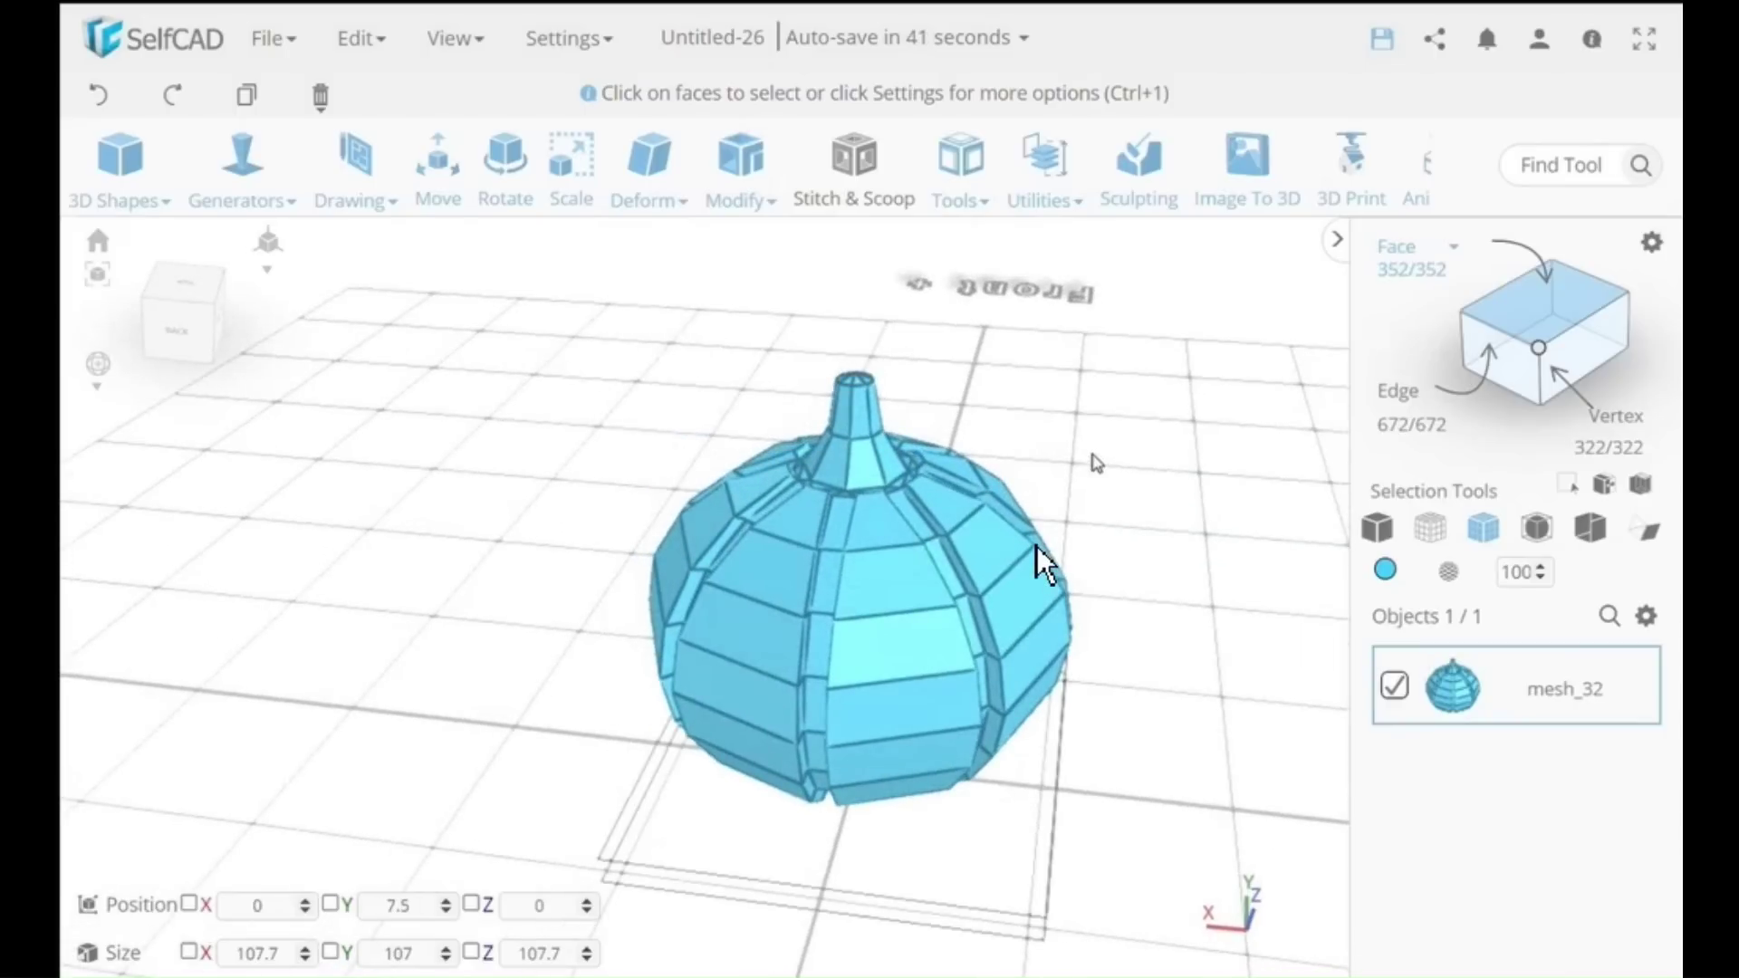
{"action": "left_click", "coordinate": [741, 163]}
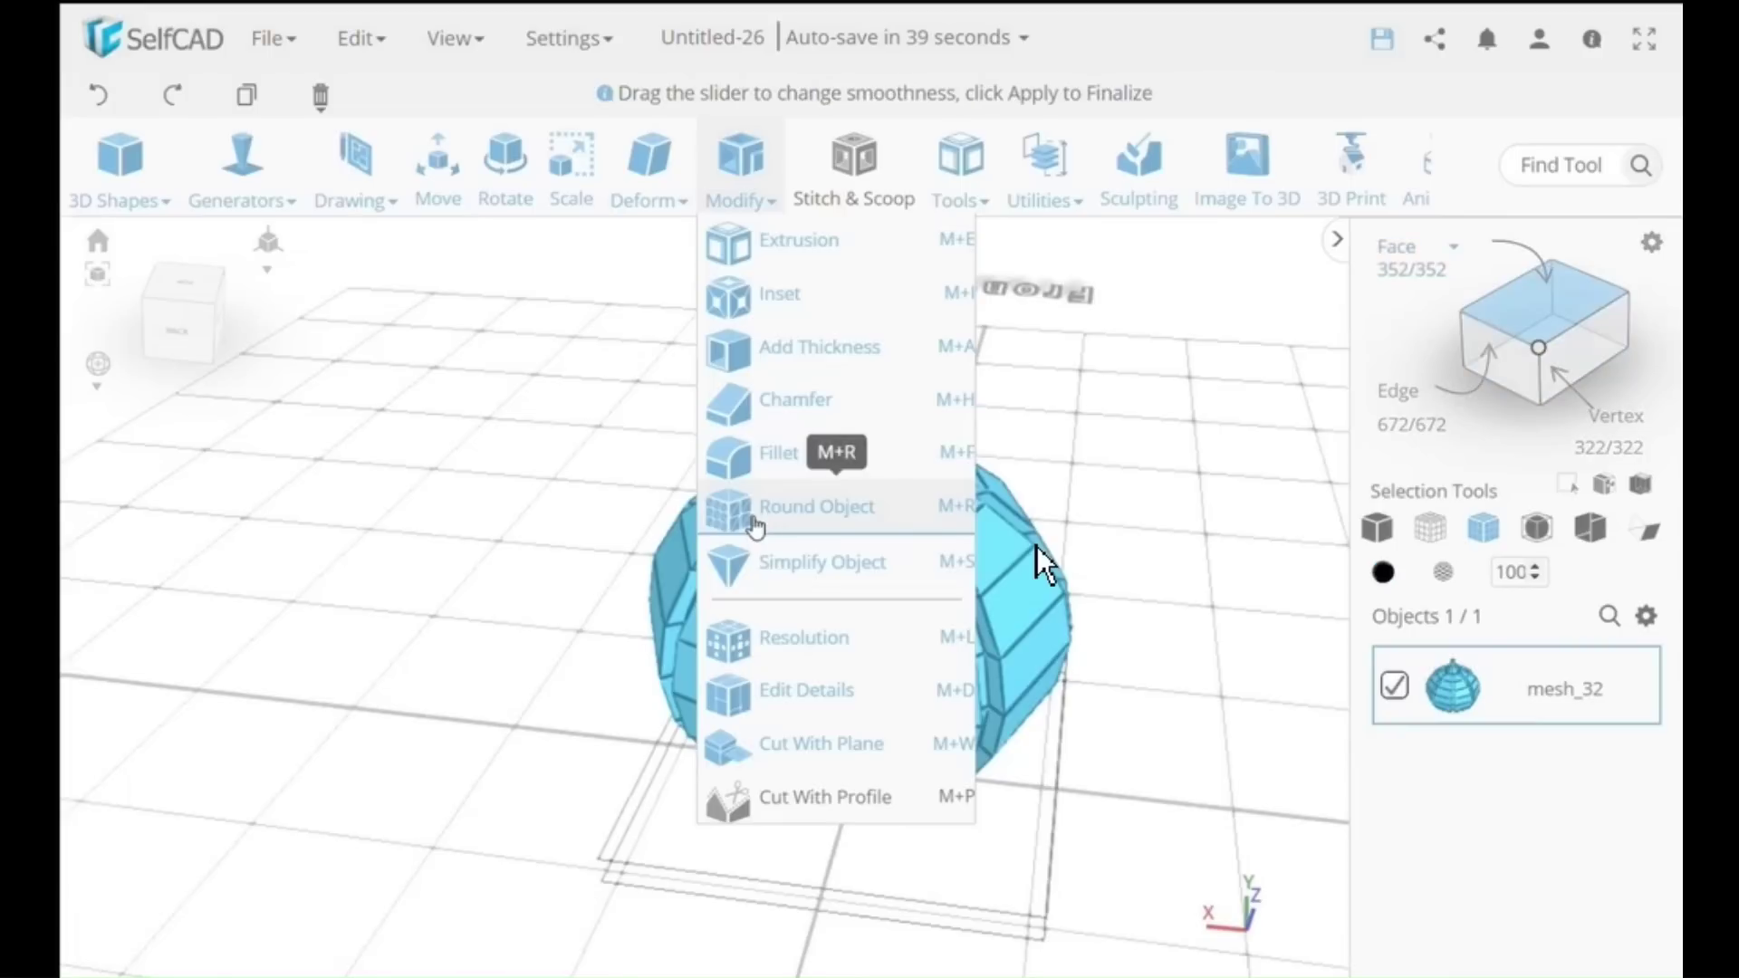
{"action": "left_click", "coordinate": [756, 504]}
{"action": "left_click", "coordinate": [352, 416]}
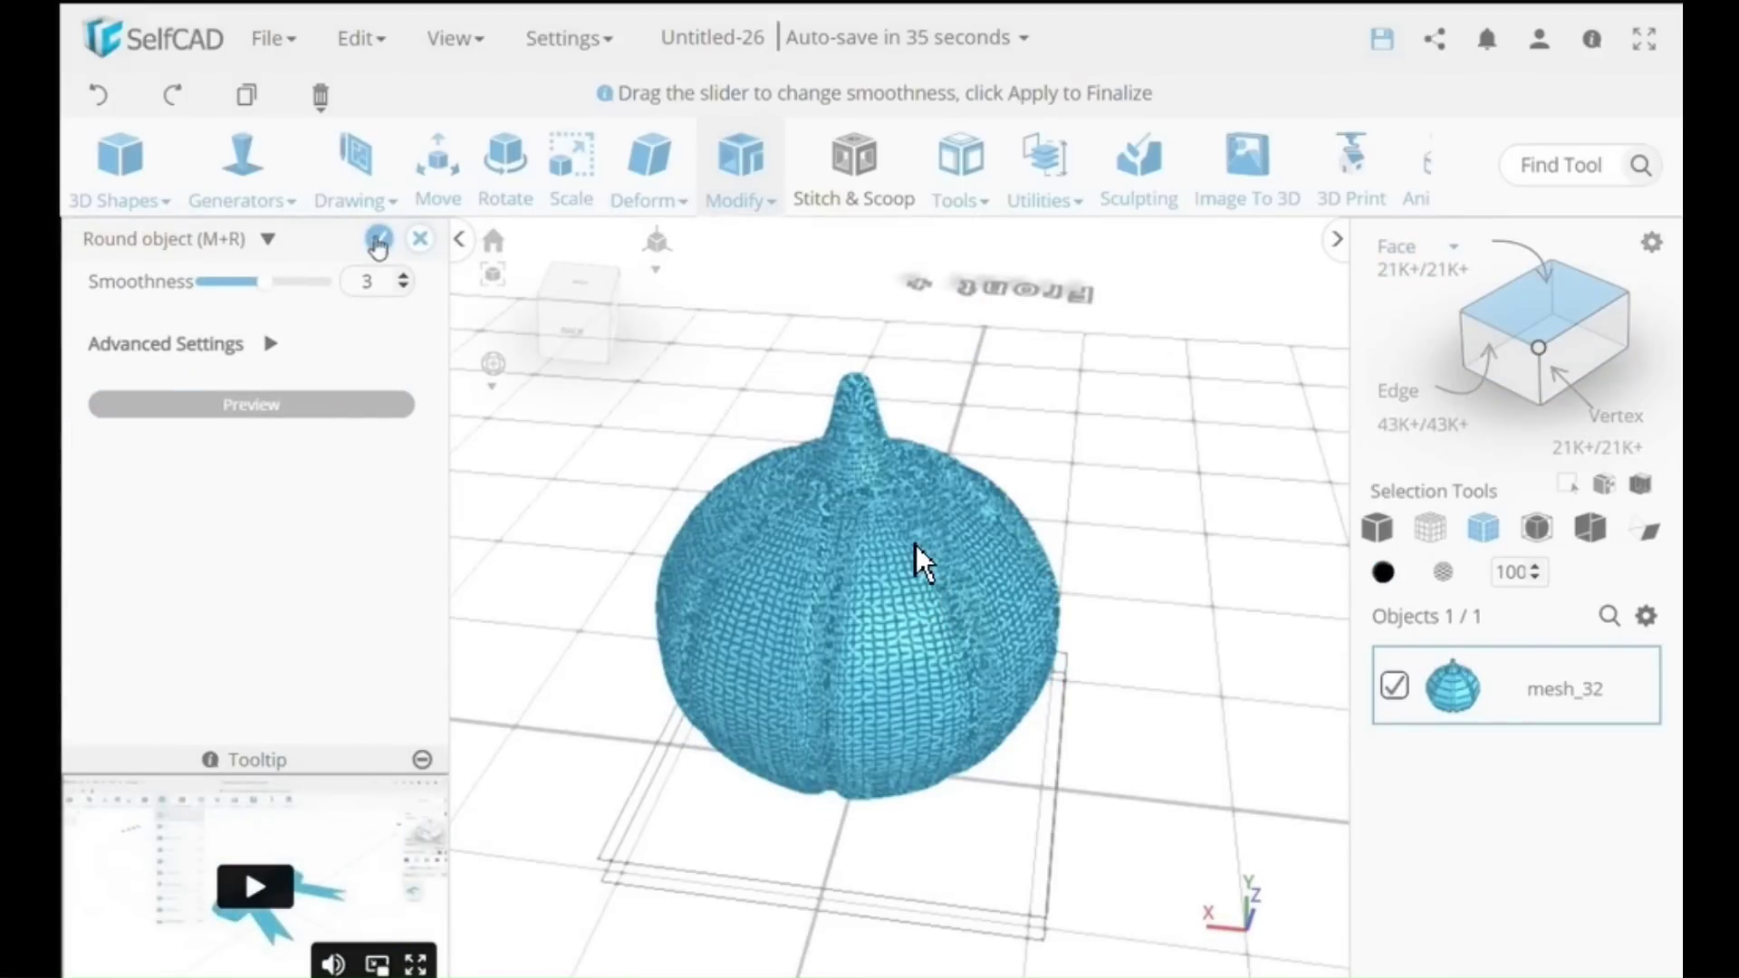
{"action": "left_click", "coordinate": [379, 238]}
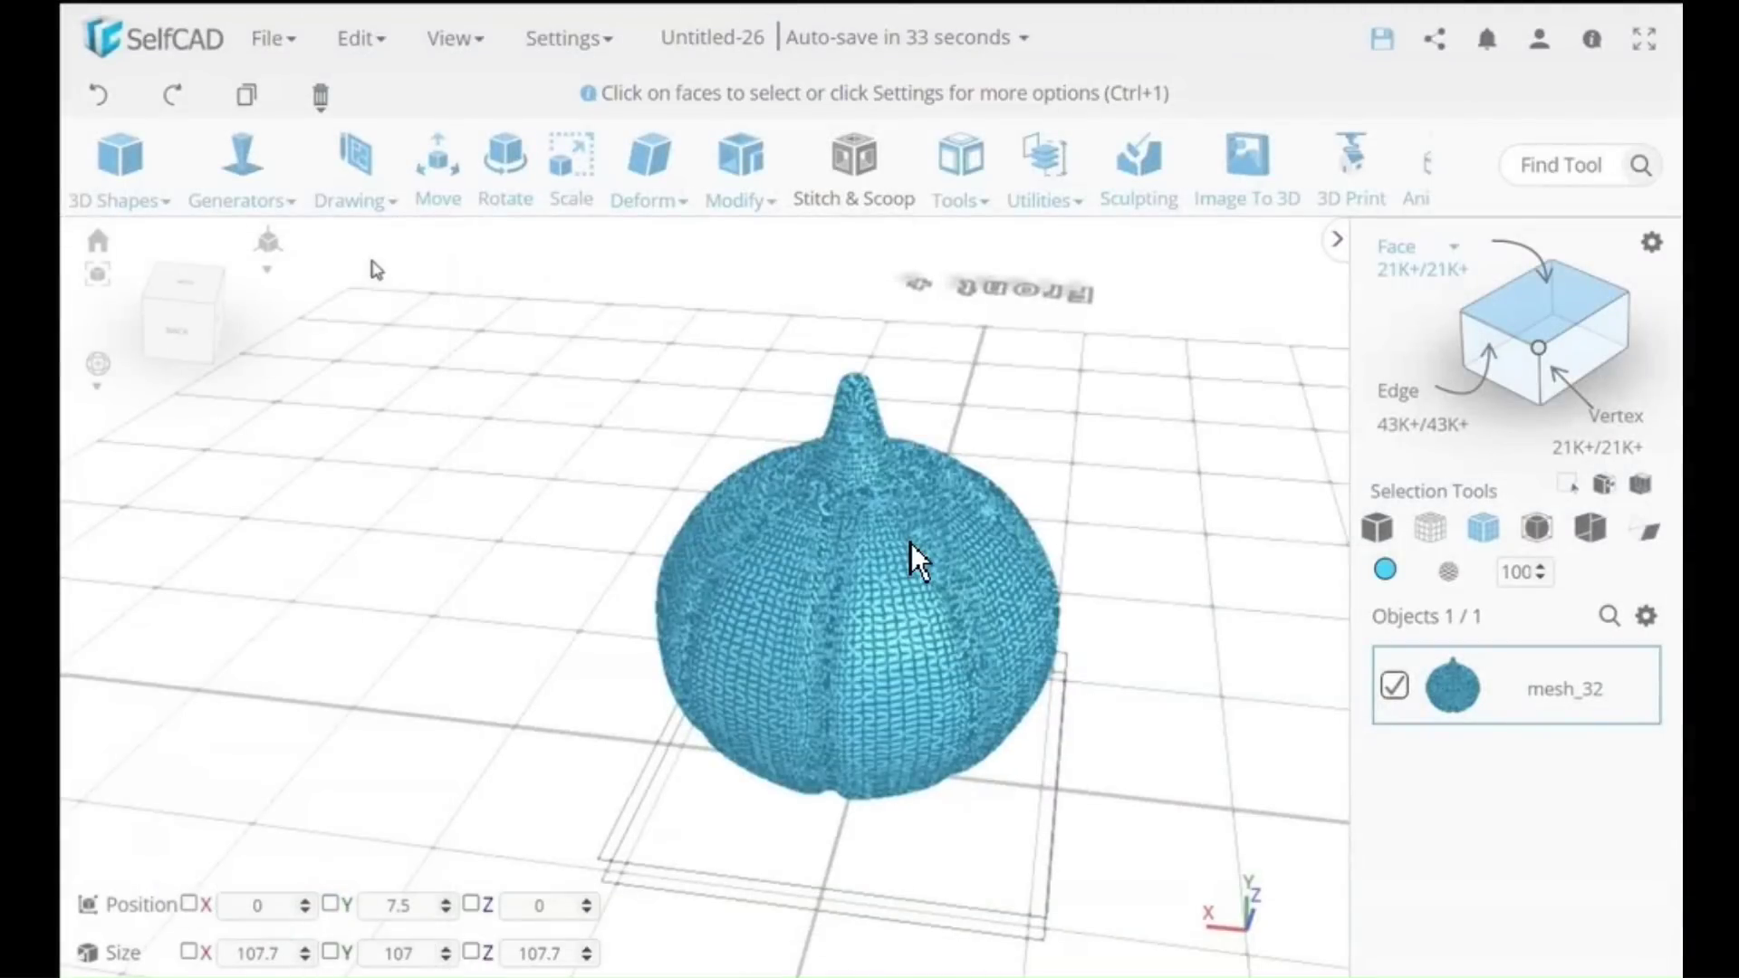
- Enter Sculpting mode with the rounded object and display it smooth-shaded and solid, without the wireframe
{"action": "left_click", "coordinate": [986, 207]}
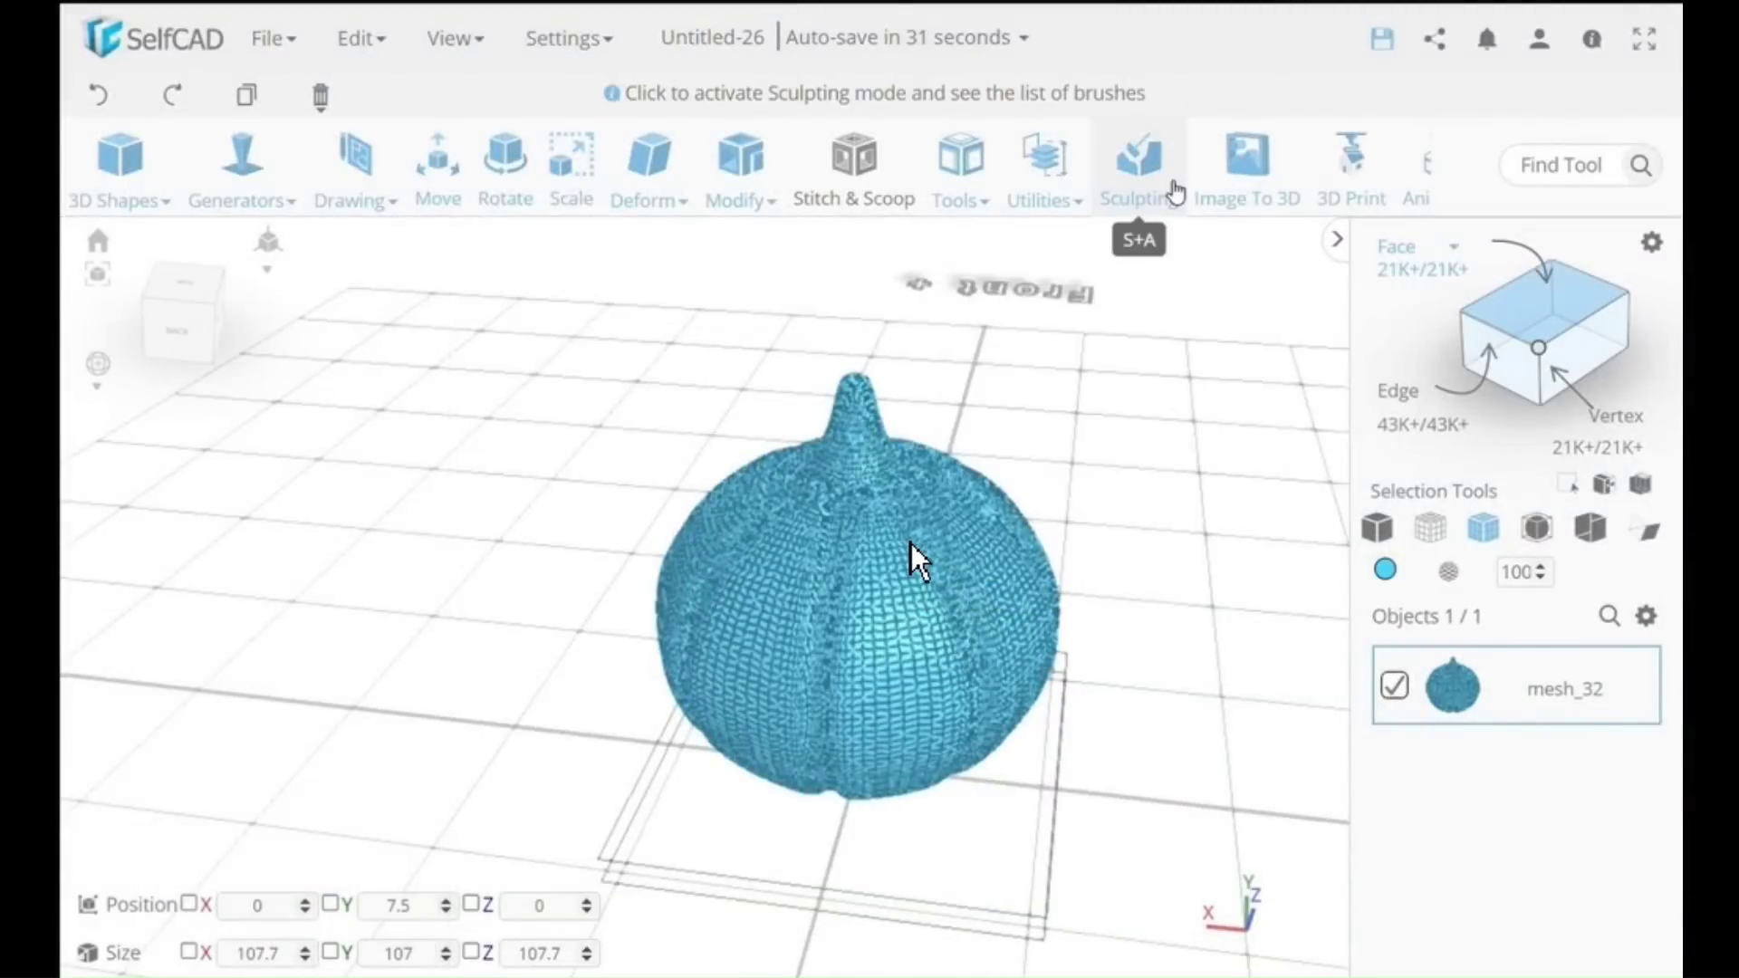
{"action": "left_click", "coordinate": [1143, 179]}
{"action": "left_click", "coordinate": [983, 521]}
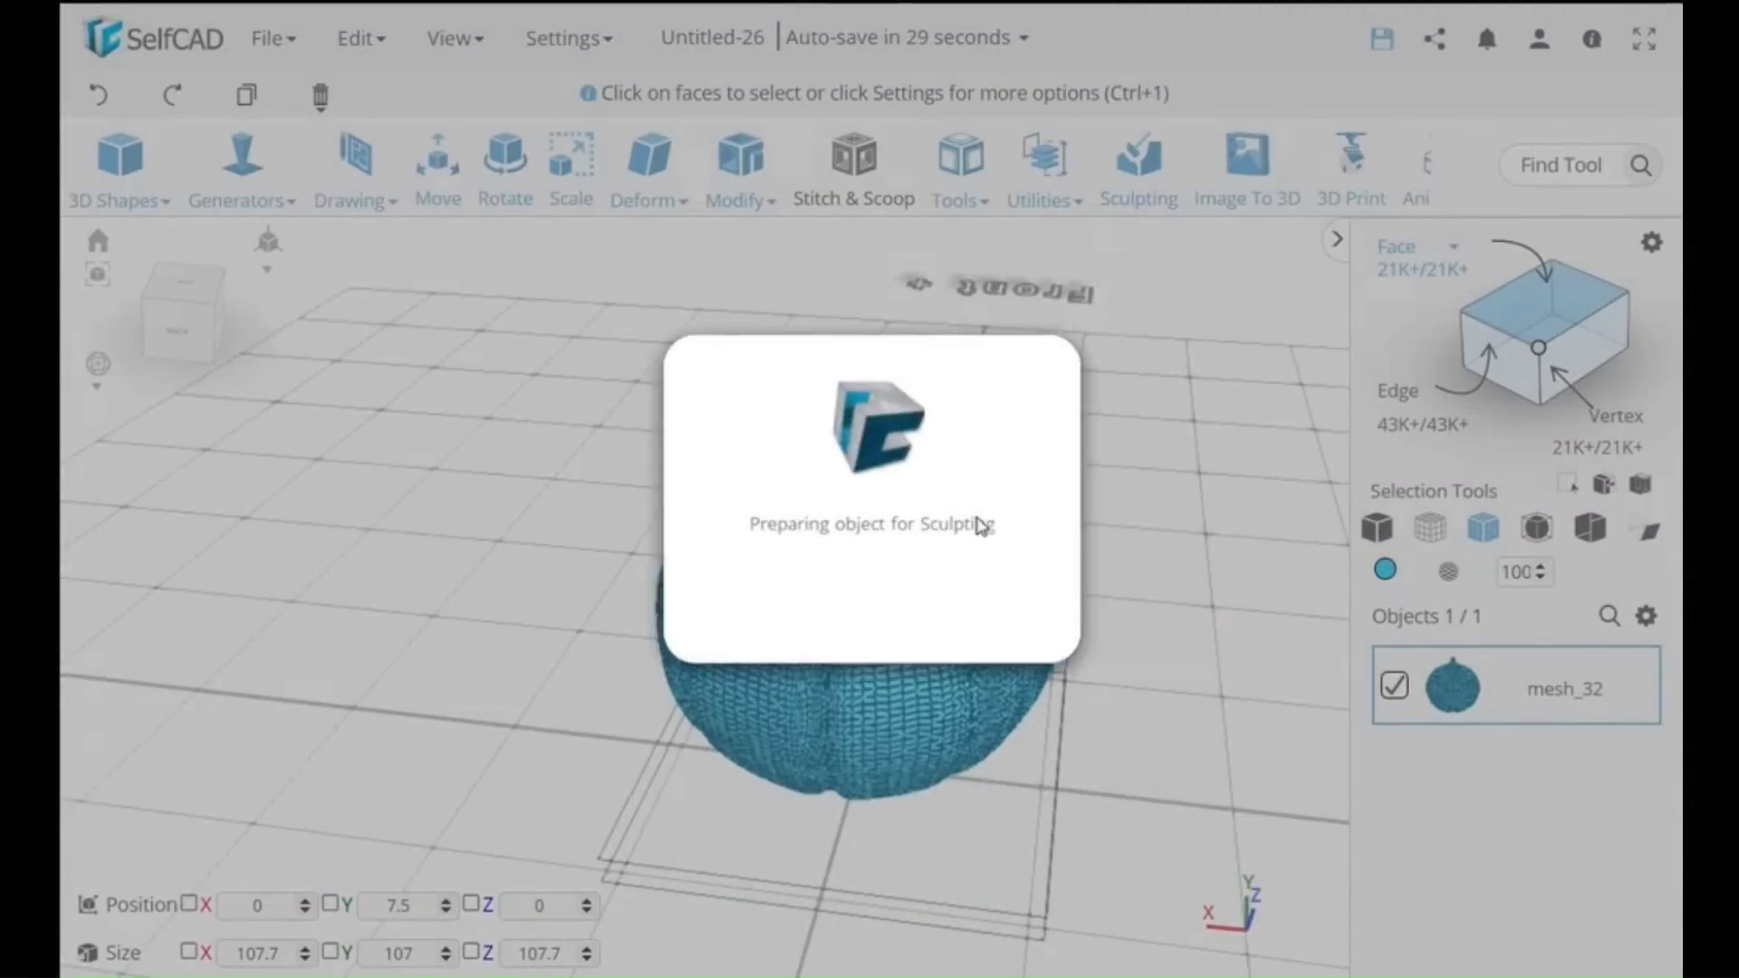
{"action": "left_click", "coordinate": [1537, 529]}
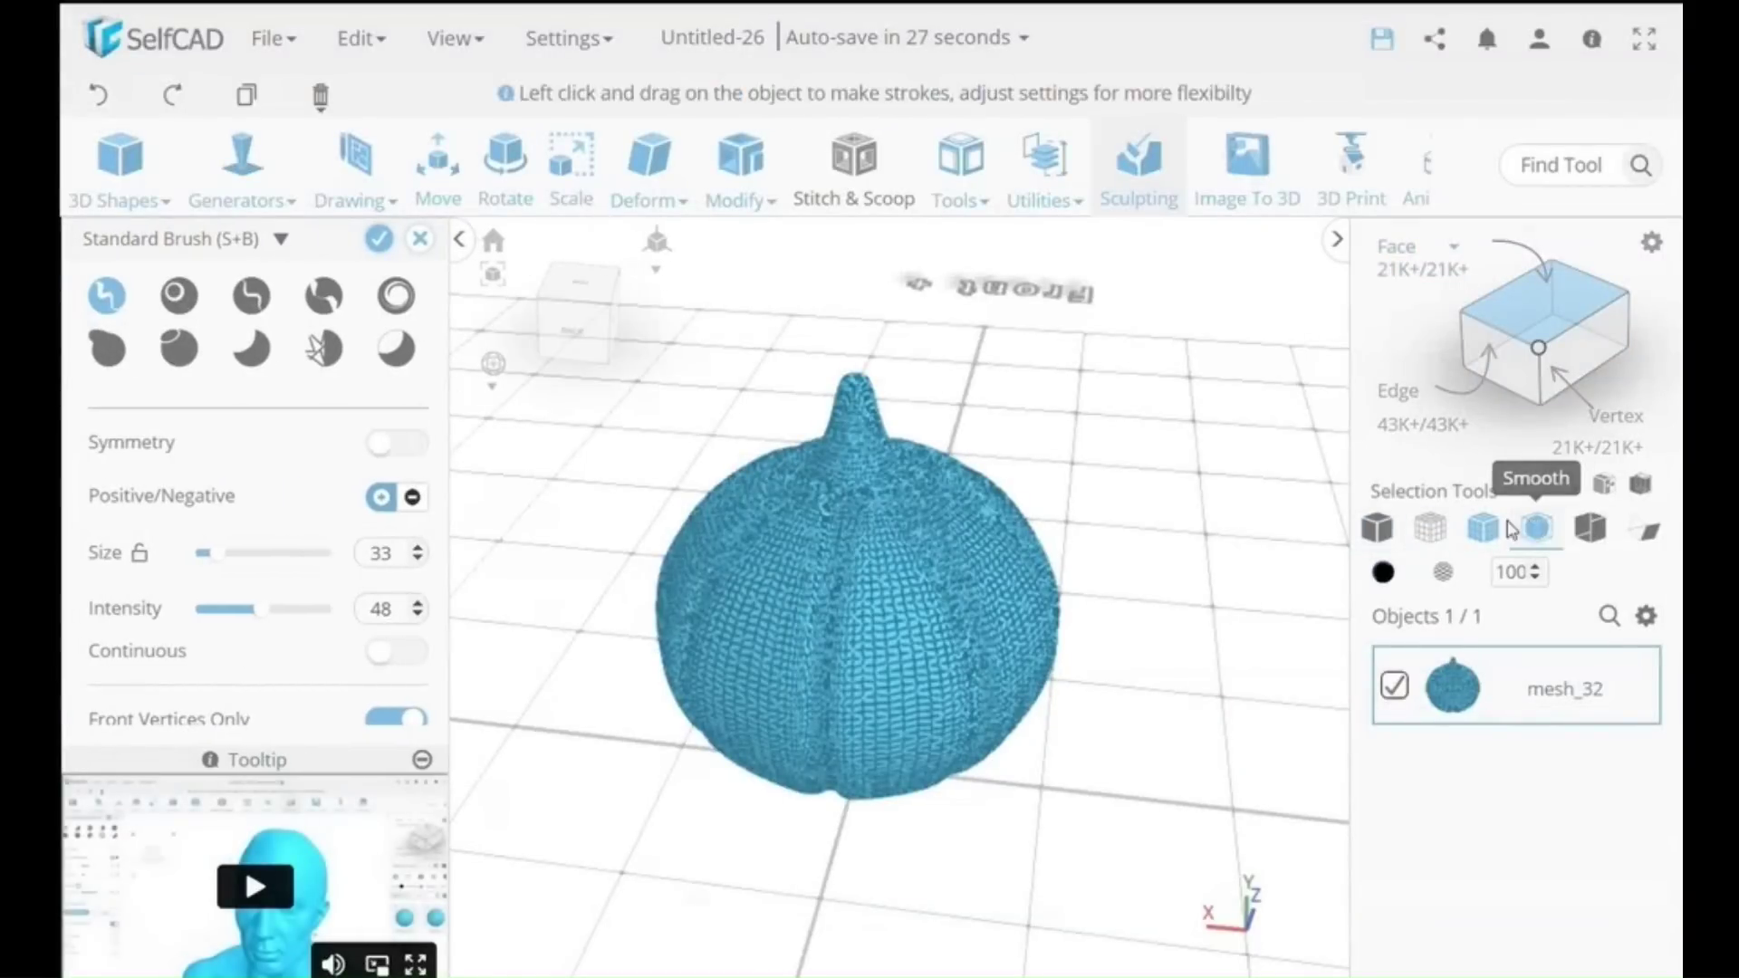
{"action": "left_click", "coordinate": [1377, 528]}
{"action": "left_click_drag", "start_coordinate": [1173, 660], "coordinate": [993, 644]}
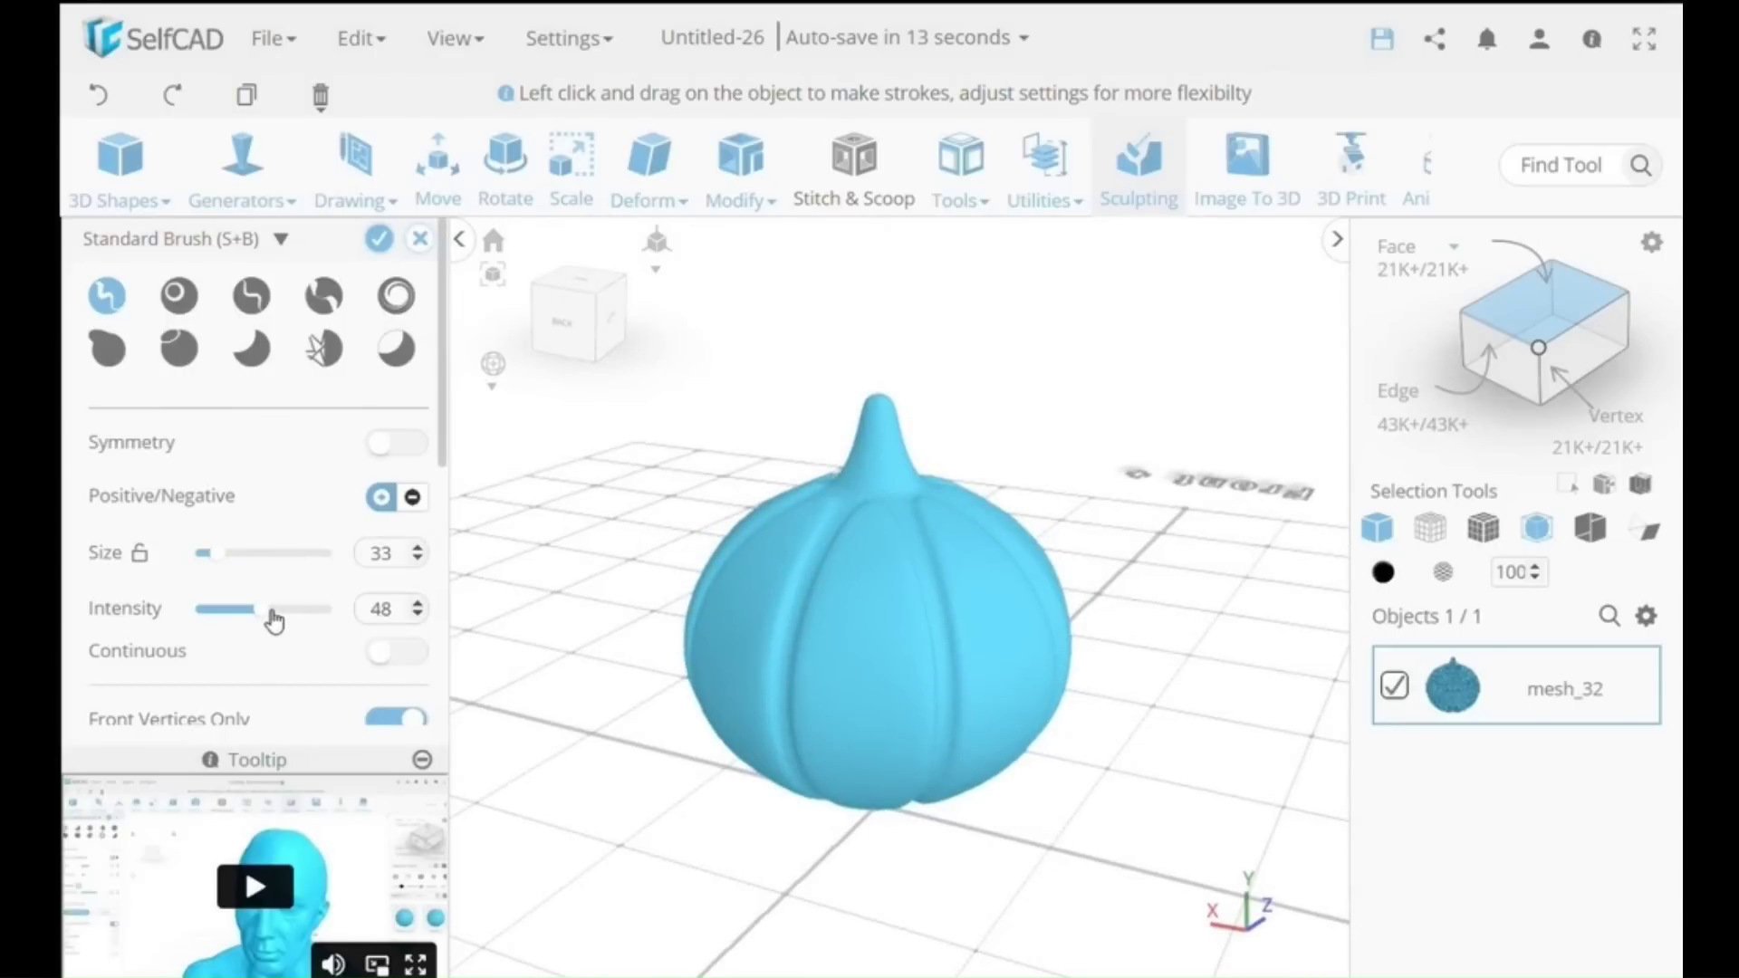
- Set the Standard Brush intensity to 55 and enable symmetry on the X axis
{"action": "left_click_drag", "start_coordinate": [274, 621], "coordinate": [291, 613]}
{"action": "scroll", "coordinate": [886, 599], "scroll_direction": "up", "scroll_amount": 2}
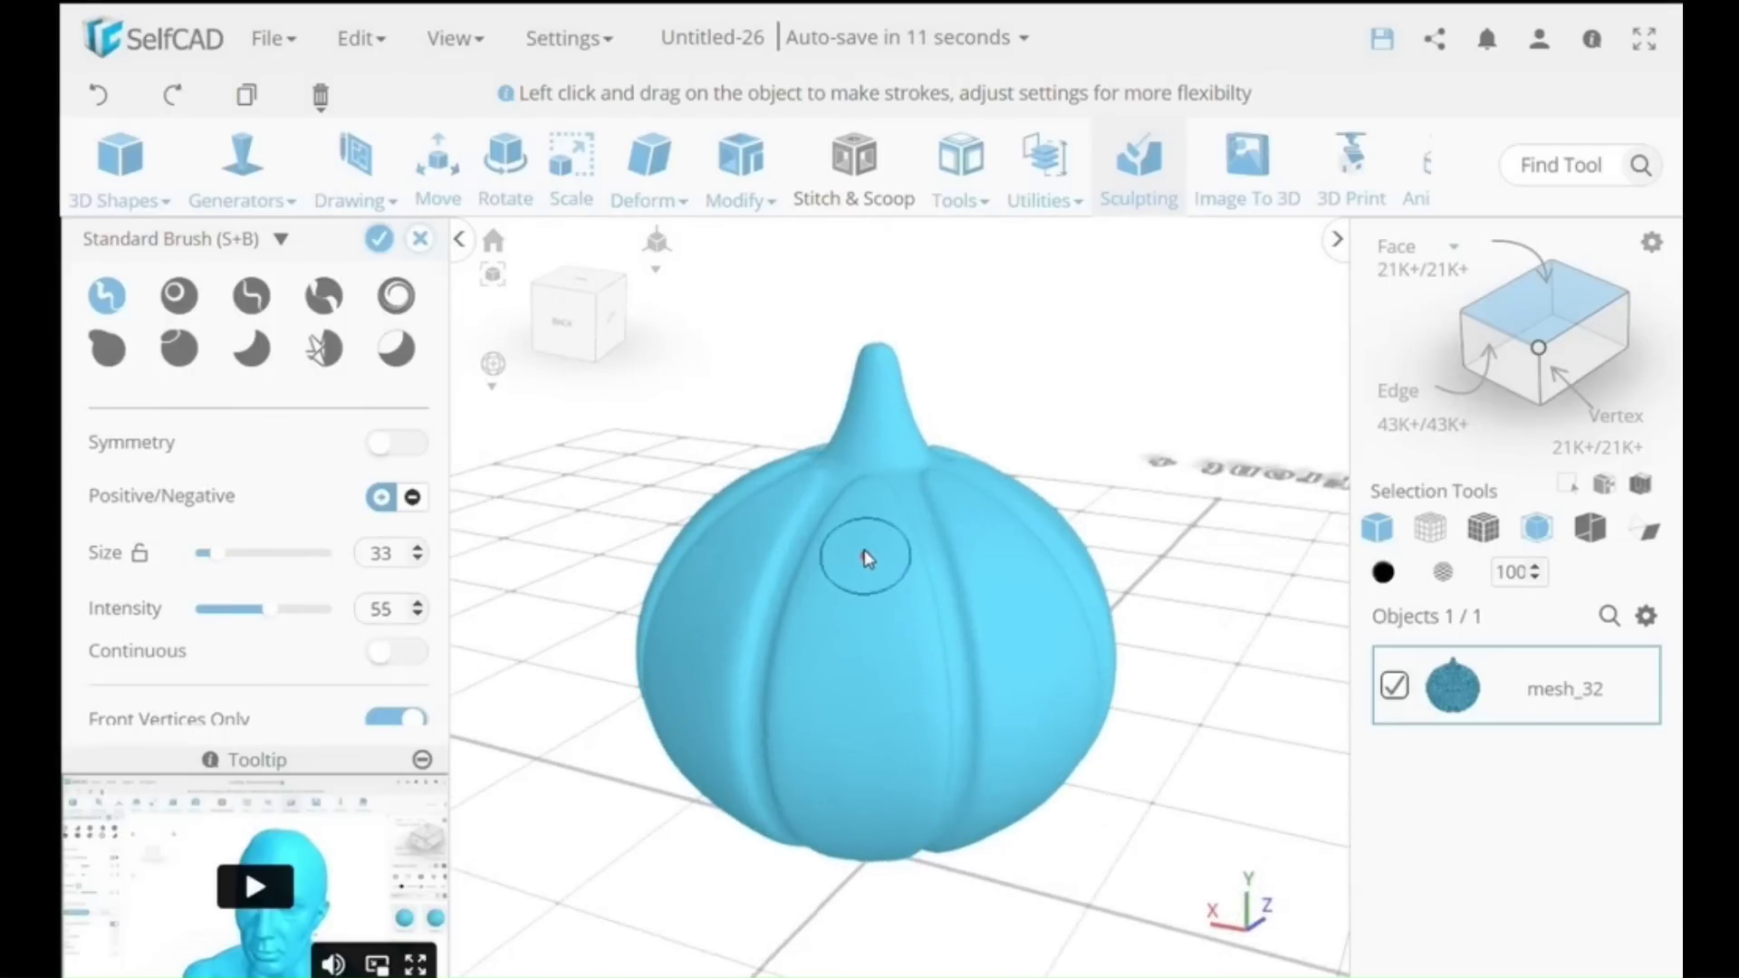
{"action": "left_click", "coordinate": [391, 444]}
- Build up the pumpkin's back segments with Standard Brush strokes running lengthwise between the stem and the base
{"action": "left_click_drag", "start_coordinate": [858, 503], "coordinate": [828, 822]}
{"action": "right_click_drag", "start_coordinate": [857, 749], "coordinate": [862, 737]}
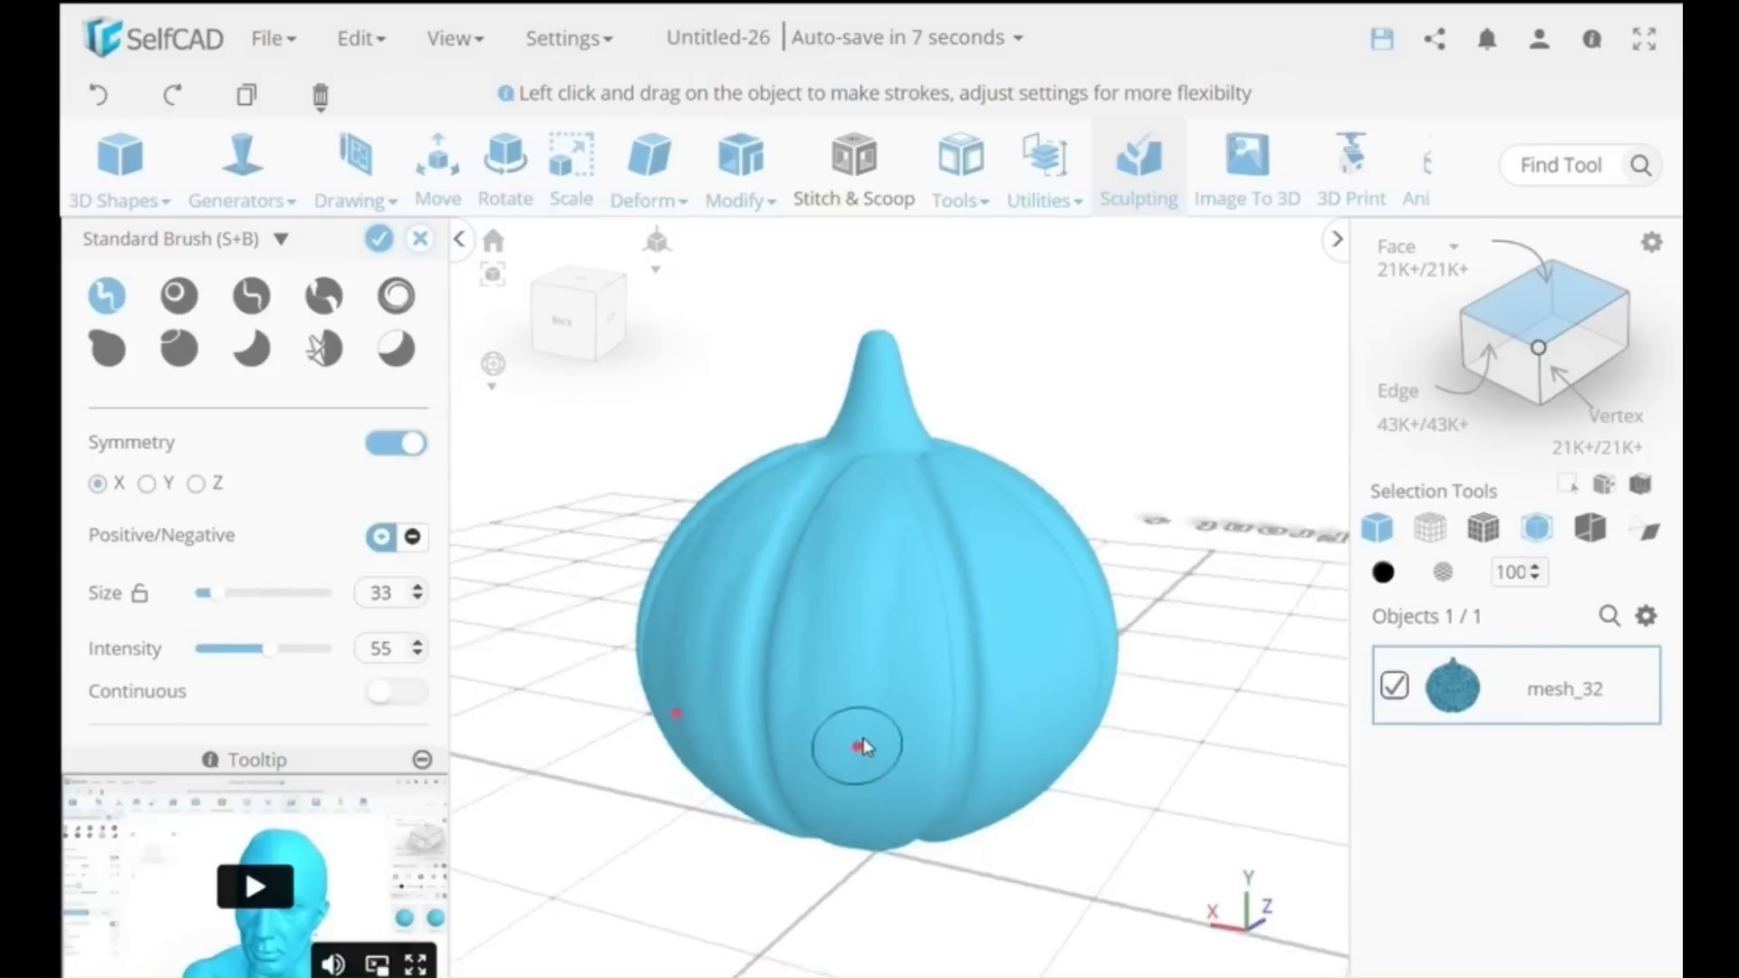
{"action": "left_click_drag", "start_coordinate": [862, 745], "coordinate": [946, 559]}
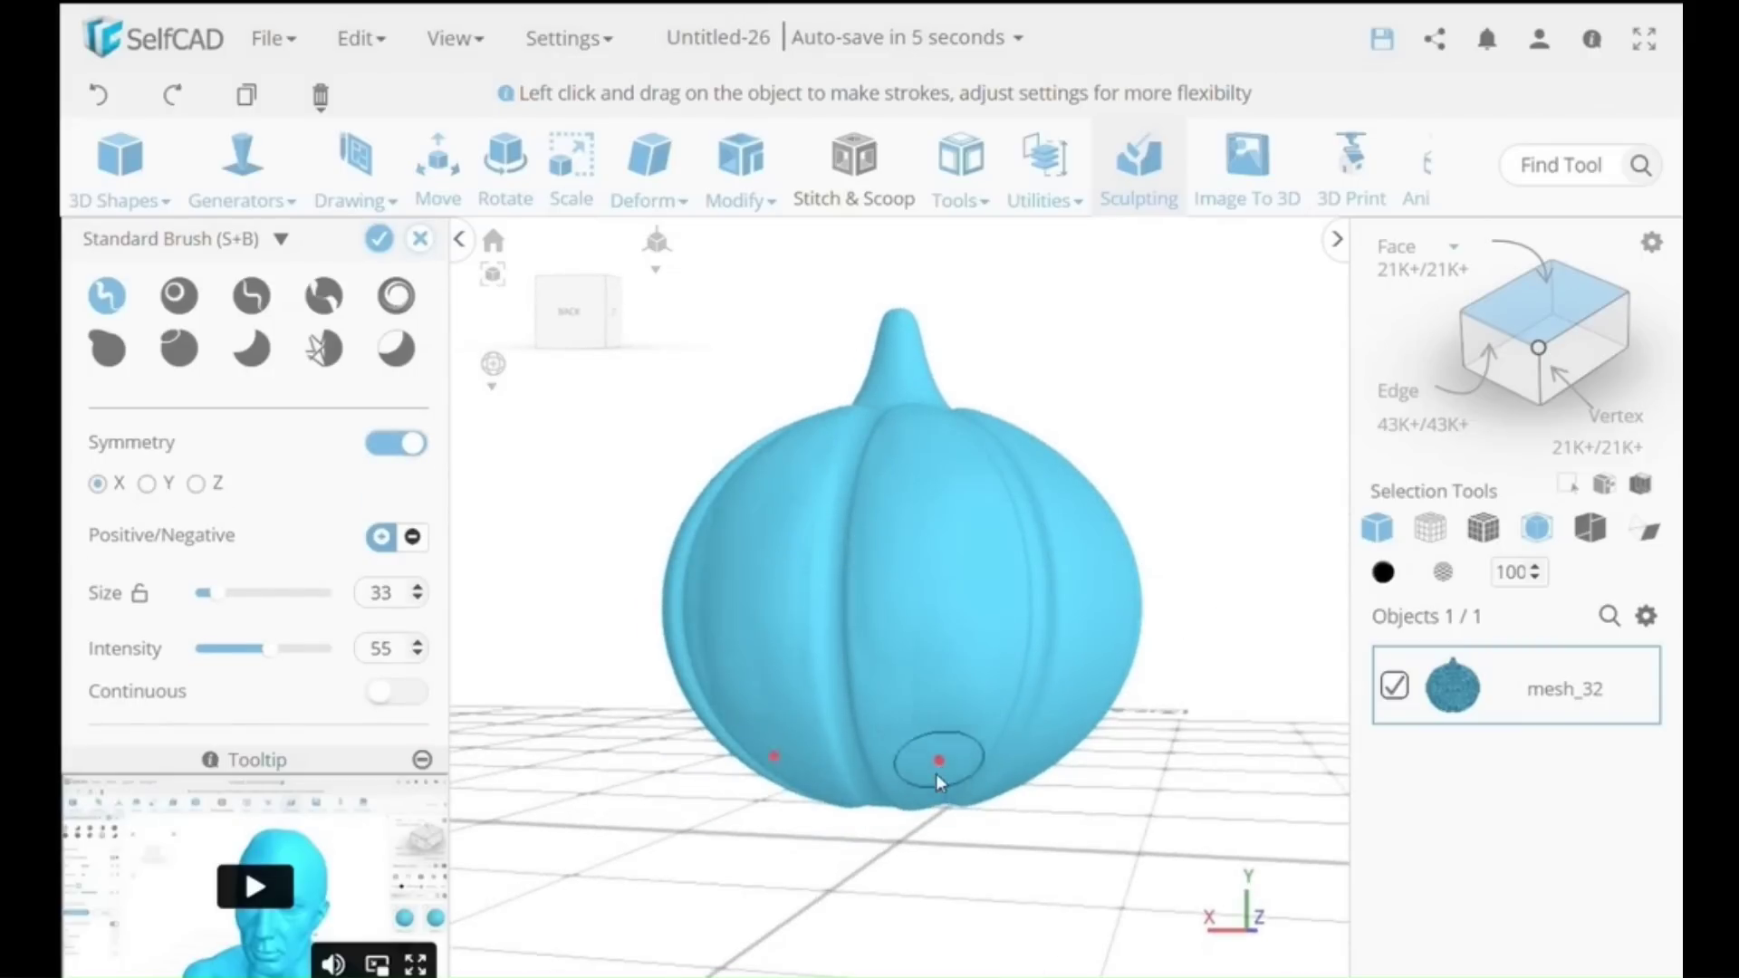
{"action": "right_click_drag", "start_coordinate": [953, 628], "coordinate": [977, 489]}
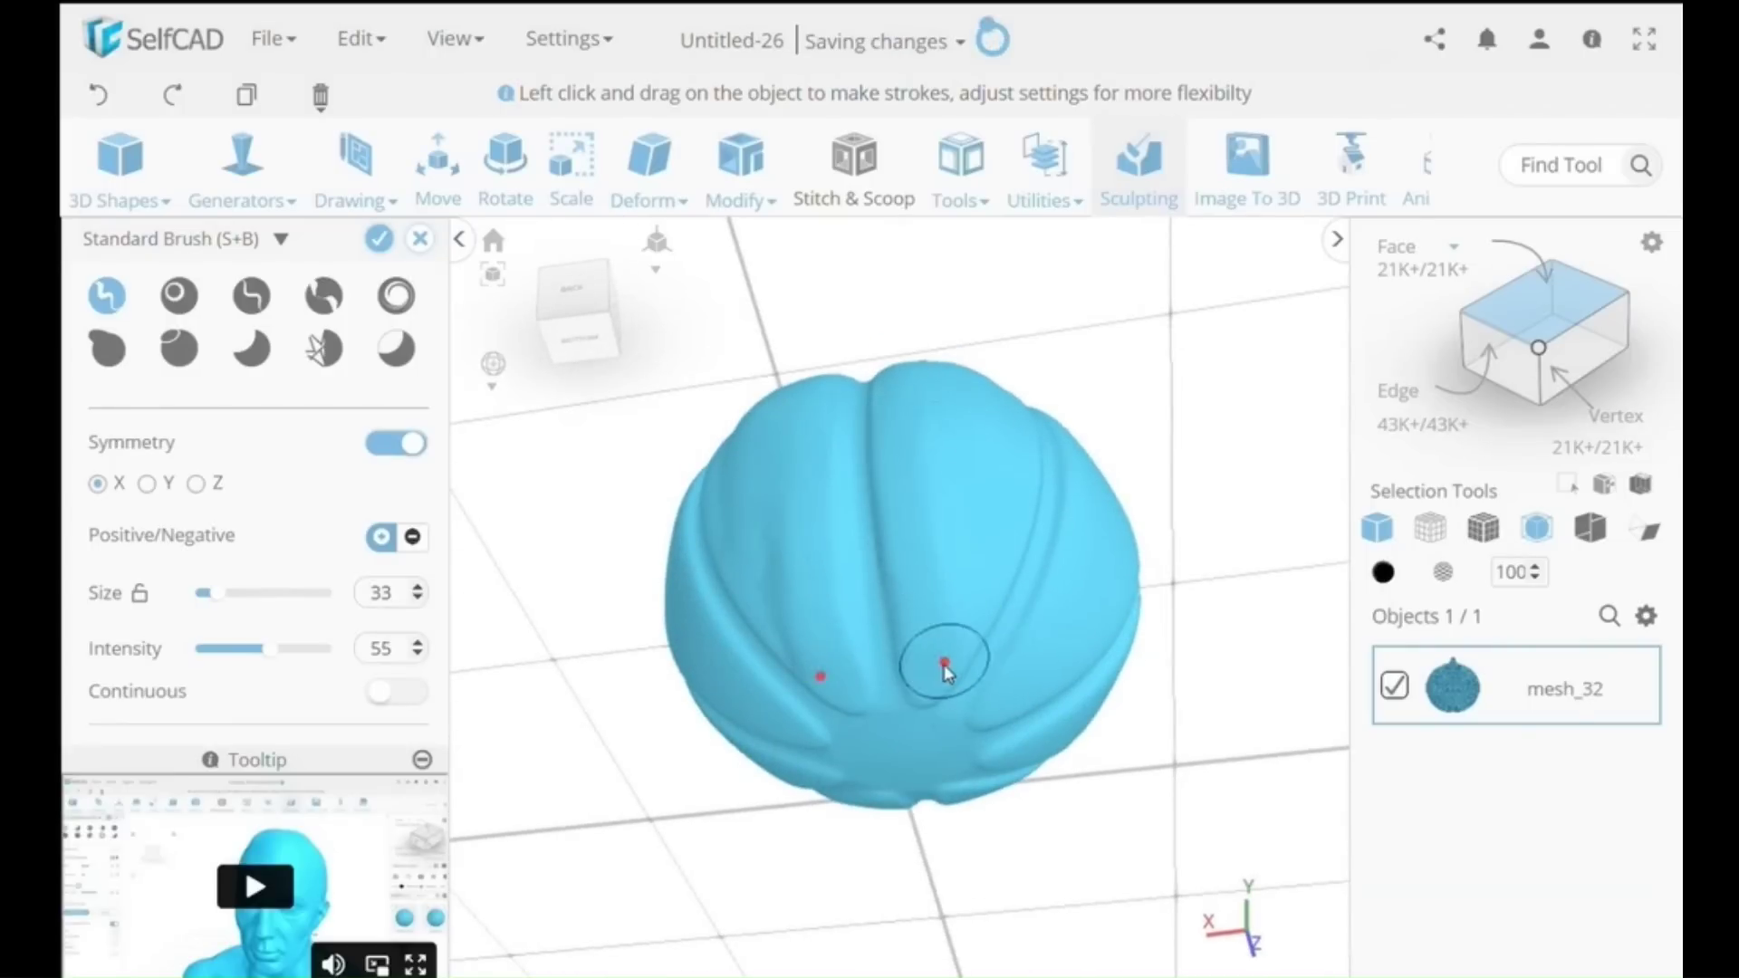
{"action": "mouse_move", "coordinate": [1024, 397]}
{"action": "right_mouse_down"}
{"action": "mouse_move", "coordinate": [931, 496]}
{"action": "mouse_move", "coordinate": [931, 601]}
{"action": "right_mouse_up"}
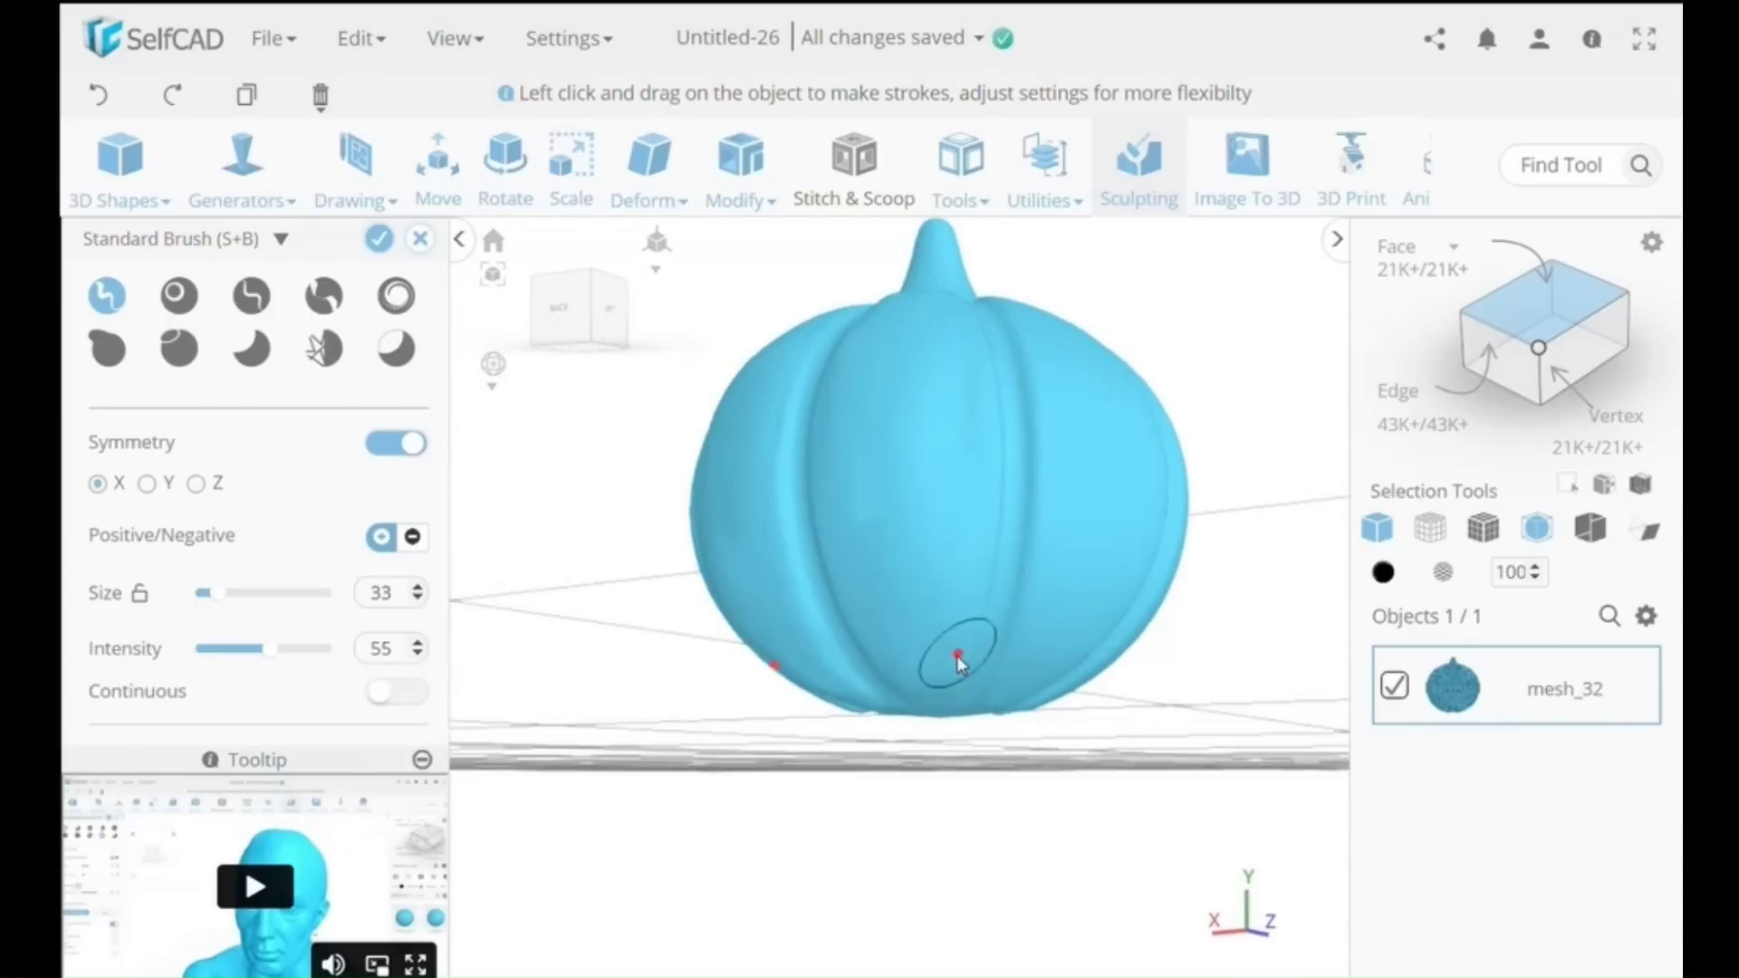
{"action": "right_click_drag", "start_coordinate": [933, 548], "coordinate": [932, 508]}
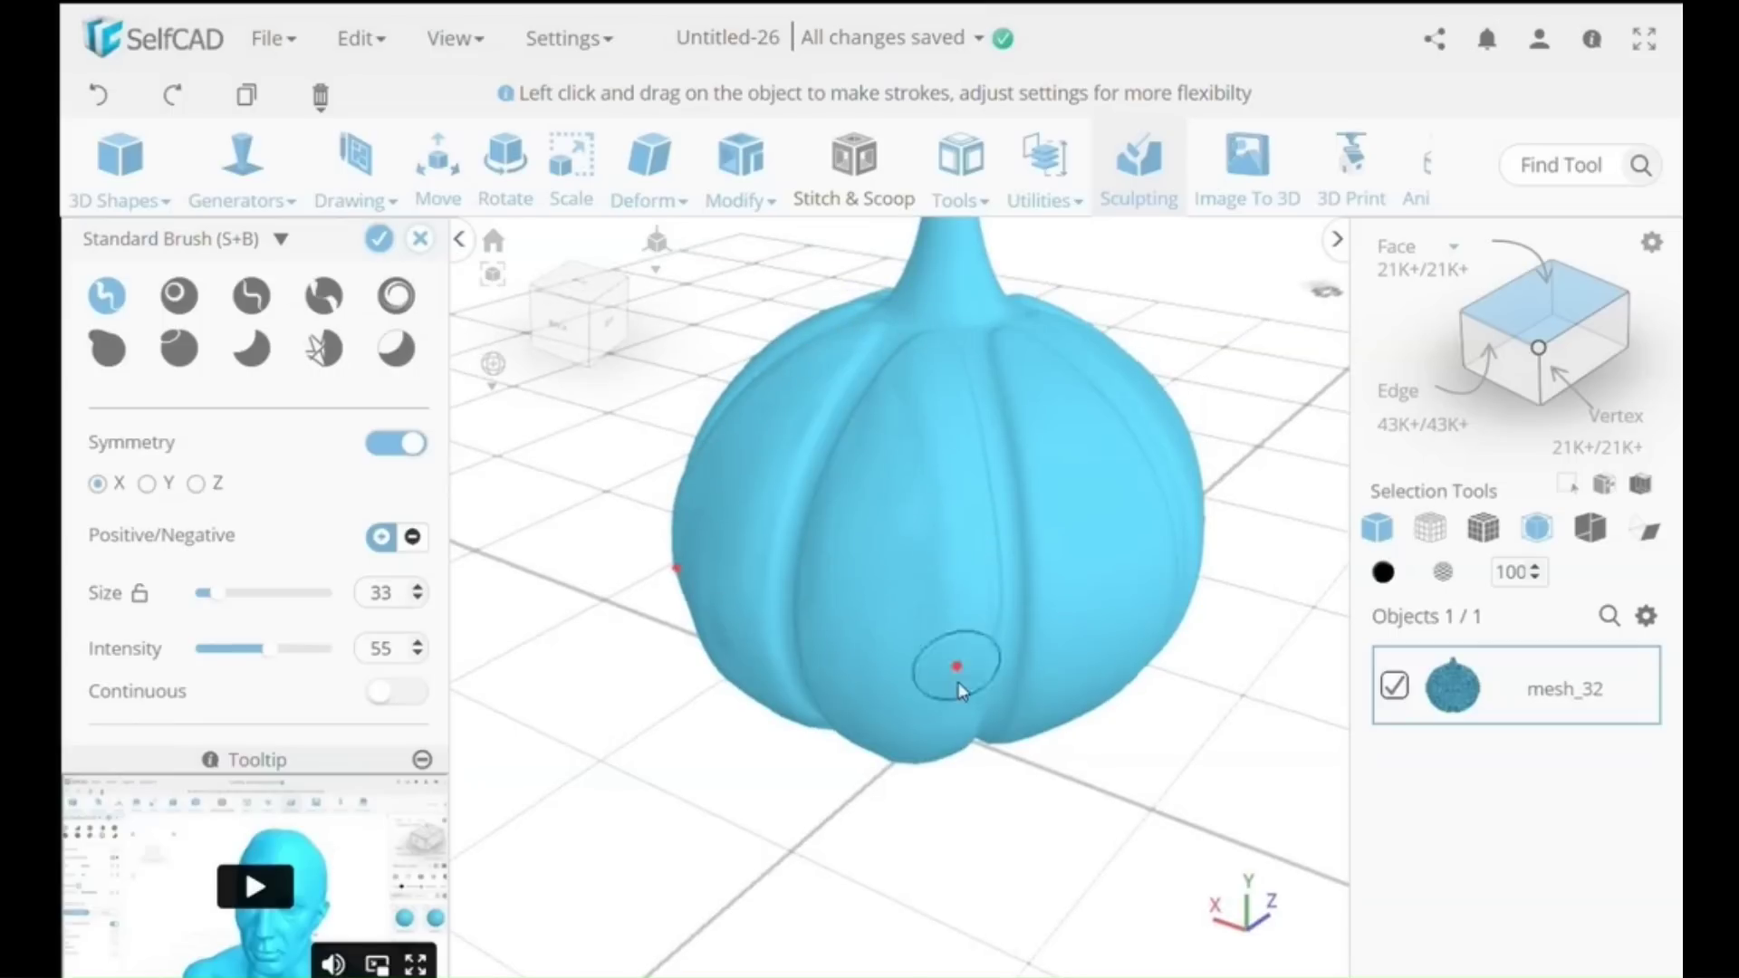
{"action": "right_click_drag", "start_coordinate": [949, 745], "coordinate": [924, 519]}
{"action": "right_click_drag", "start_coordinate": [927, 399], "coordinate": [916, 616]}
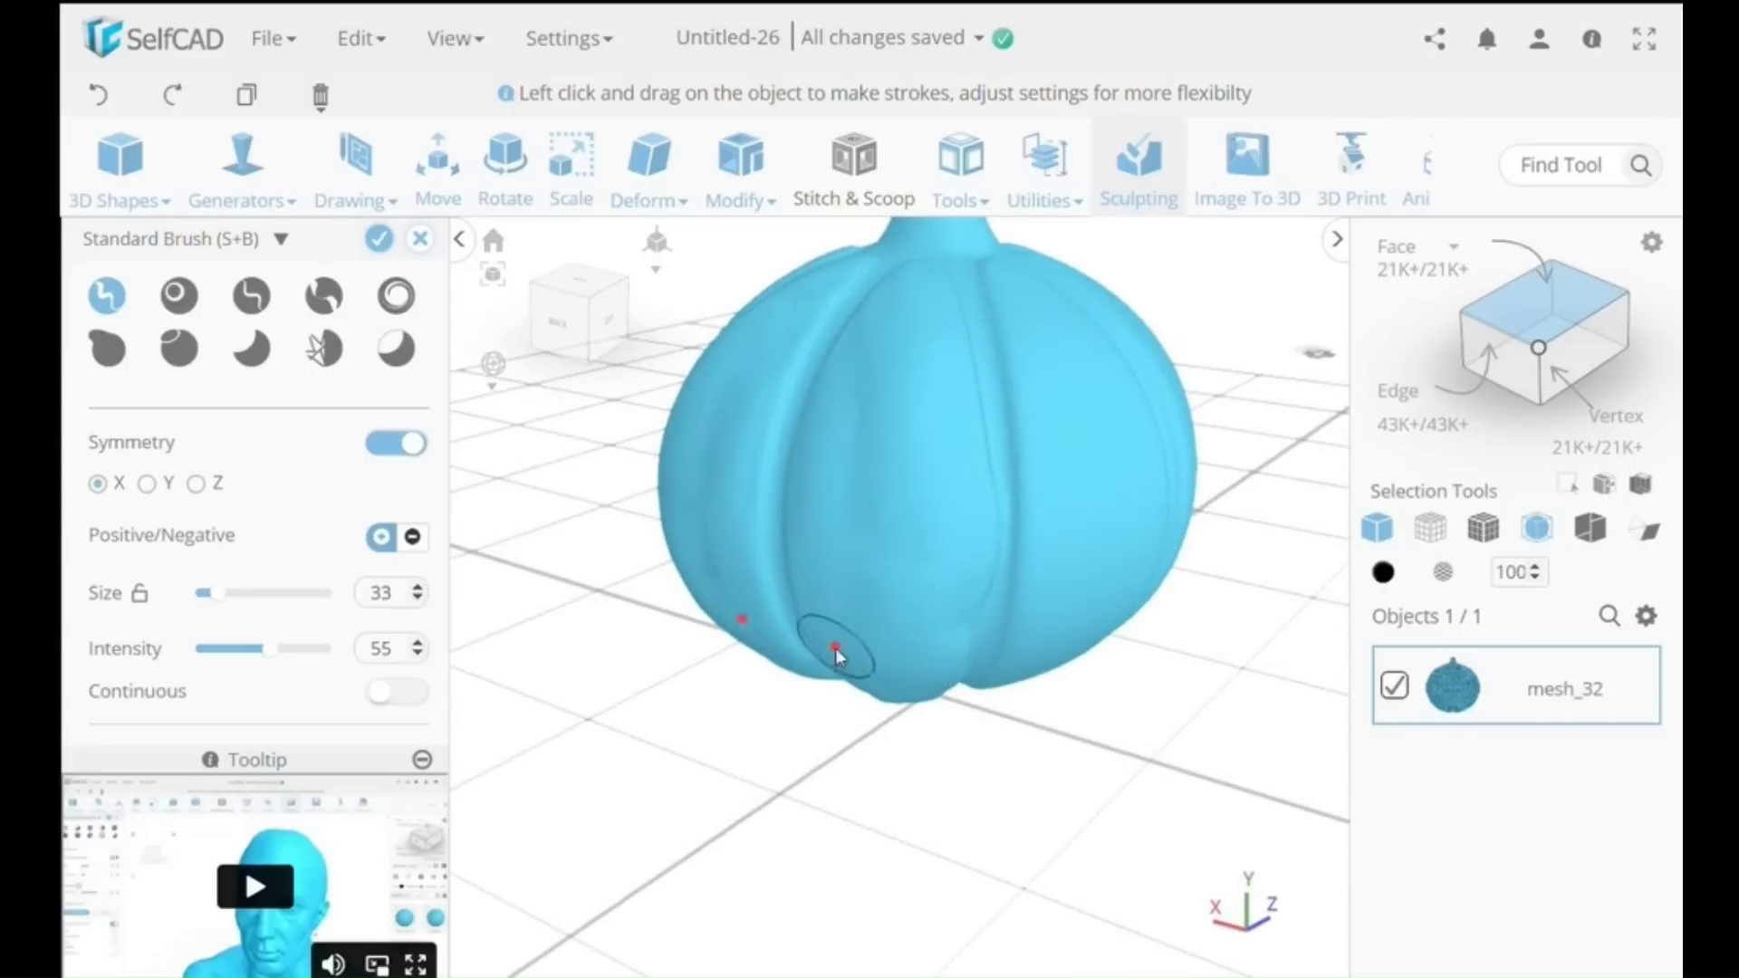
- Swell the segments on the pumpkin's left side with lengthwise Standard Brush strokes, keeping the grooves between them
{"action": "mouse_move", "coordinate": [912, 245]}
{"action": "right_mouse_down"}
{"action": "mouse_move", "coordinate": [901, 349]}
{"action": "mouse_move", "coordinate": [811, 303]}
{"action": "mouse_move", "coordinate": [824, 360]}
{"action": "right_mouse_up"}
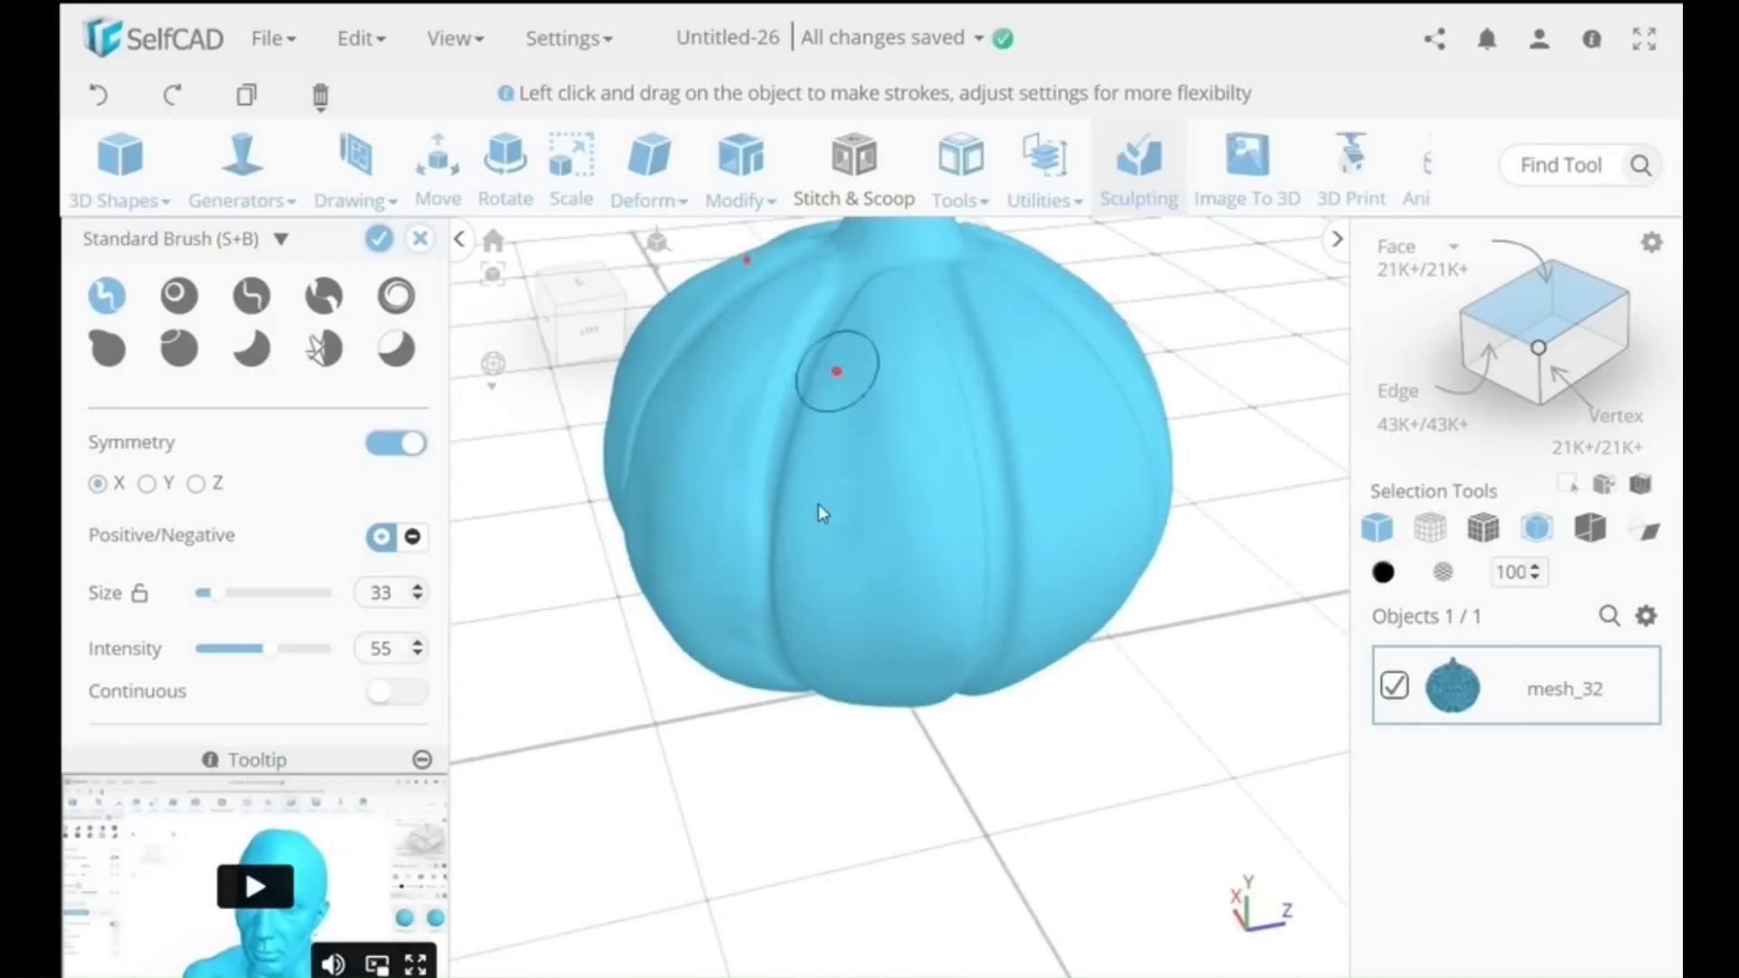
{"action": "right_click_drag", "start_coordinate": [871, 627], "coordinate": [877, 439]}
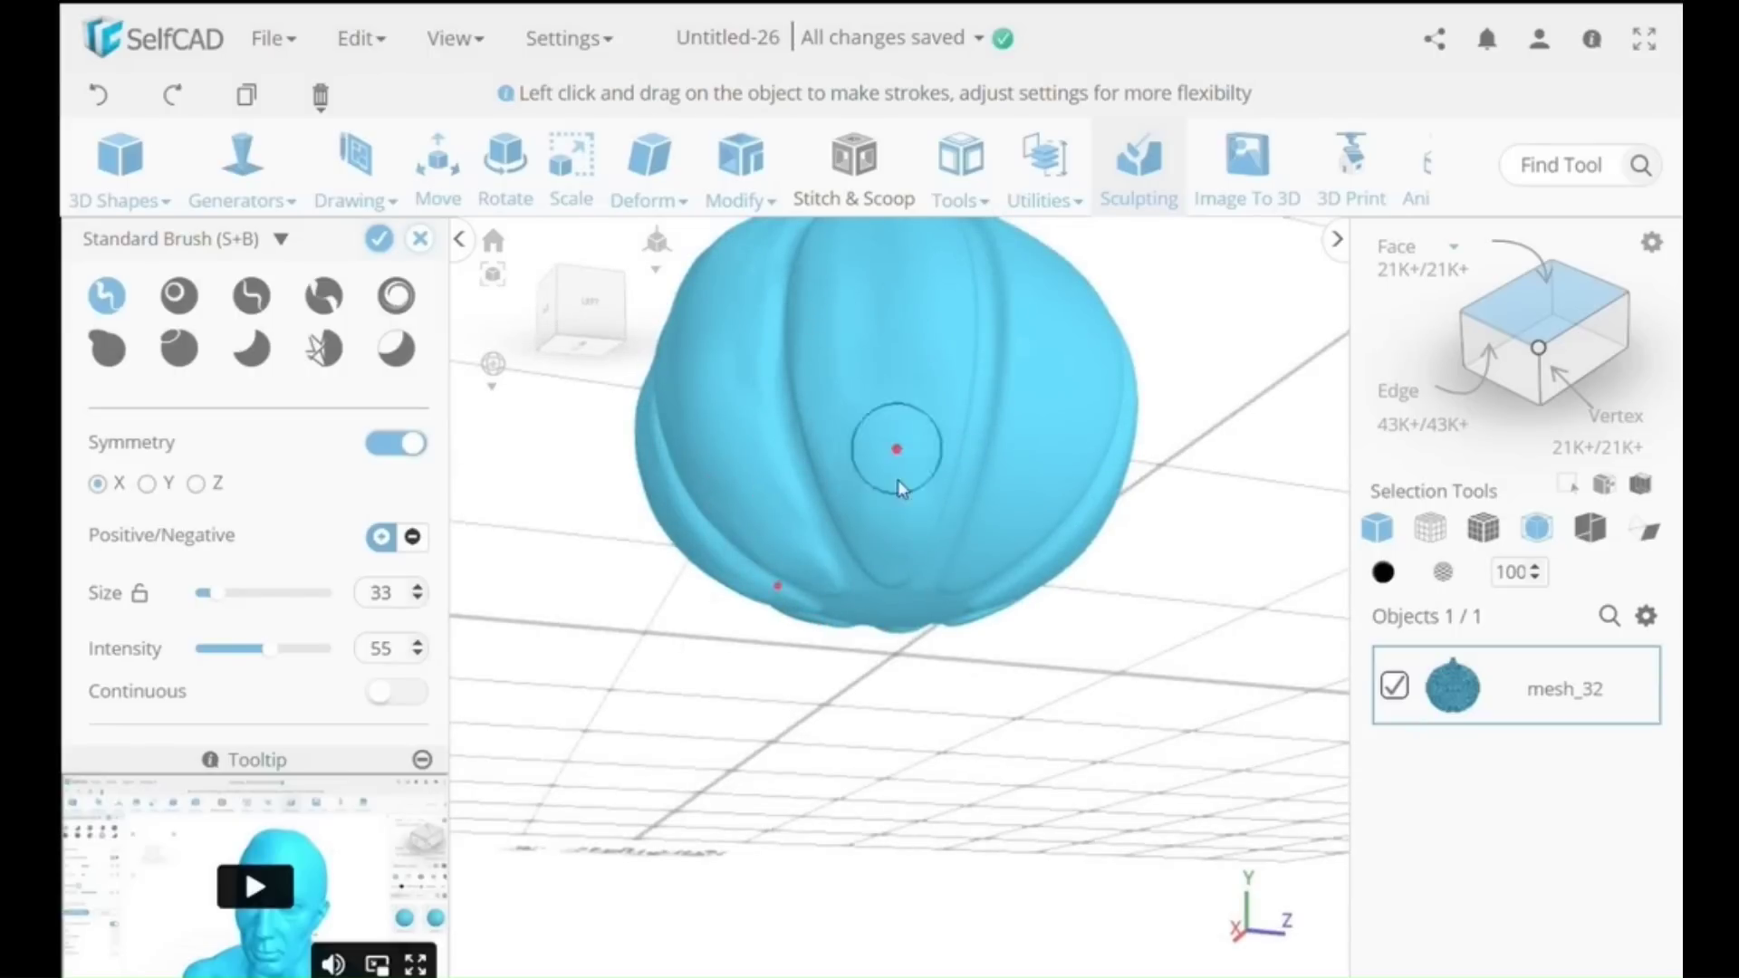
{"action": "mouse_move", "coordinate": [924, 474]}
{"action": "right_mouse_down"}
{"action": "mouse_move", "coordinate": [939, 349]}
{"action": "mouse_move", "coordinate": [904, 428]}
{"action": "mouse_move", "coordinate": [860, 389]}
{"action": "mouse_move", "coordinate": [785, 535]}
{"action": "right_mouse_up"}
{"action": "right_click_drag", "start_coordinate": [833, 258], "coordinate": [776, 321]}
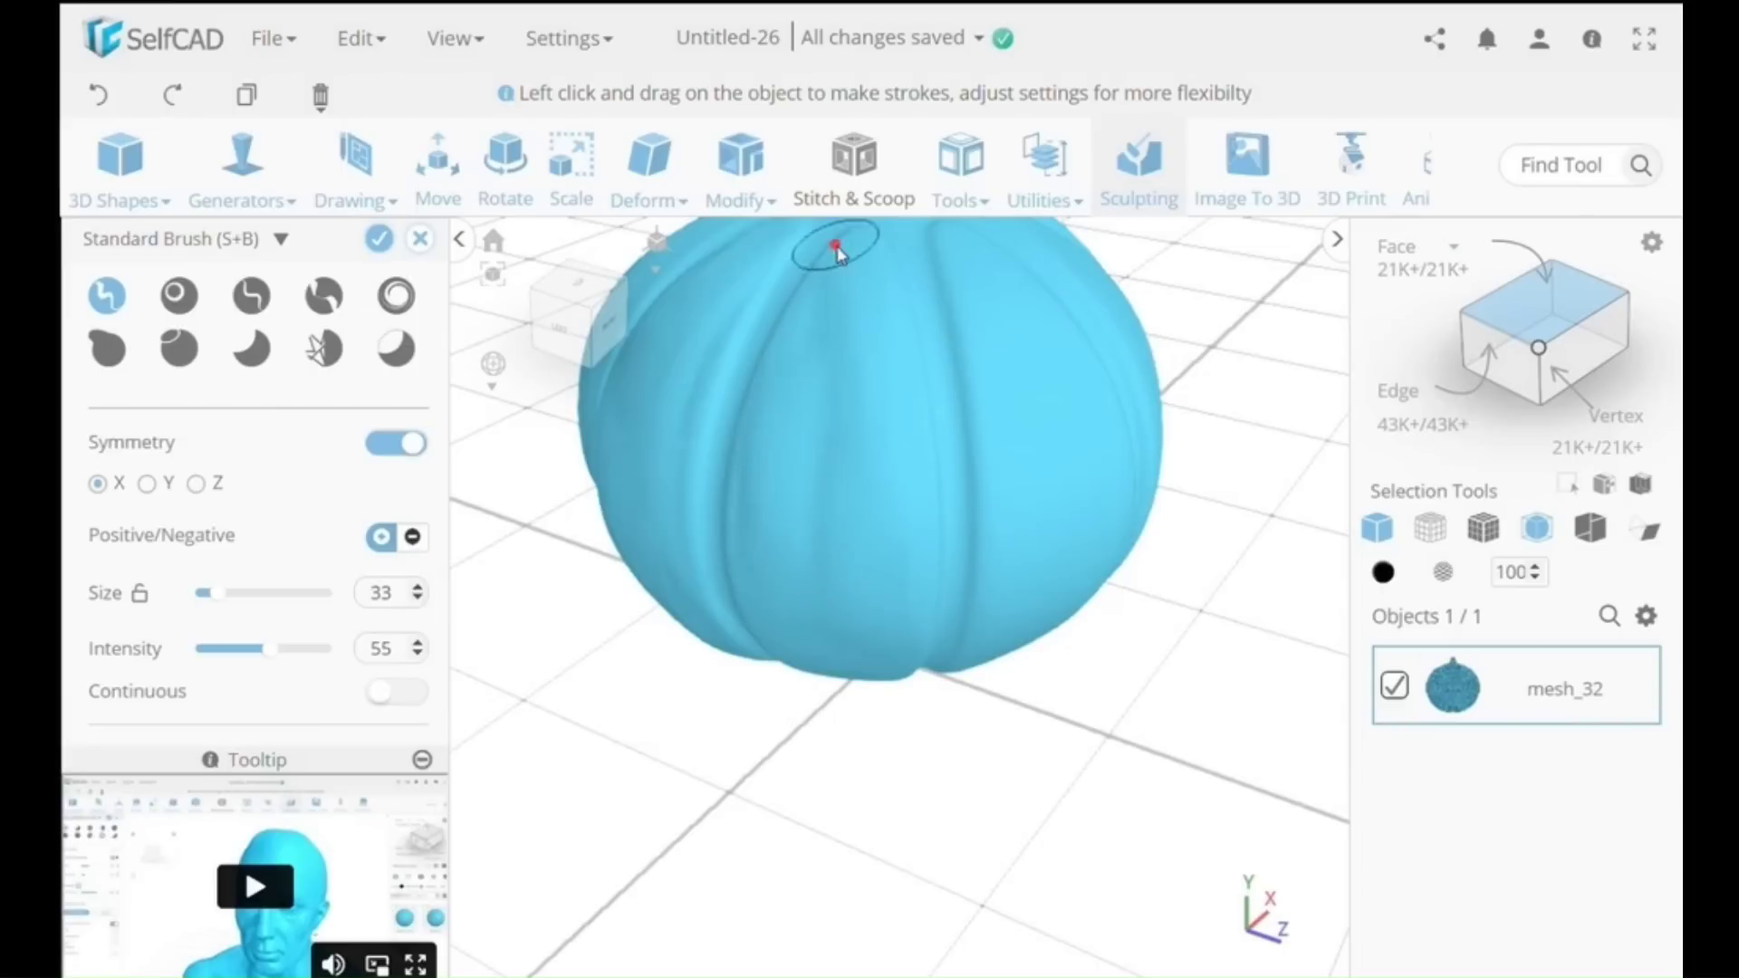
{"action": "right_click_drag", "start_coordinate": [759, 568], "coordinate": [842, 428]}
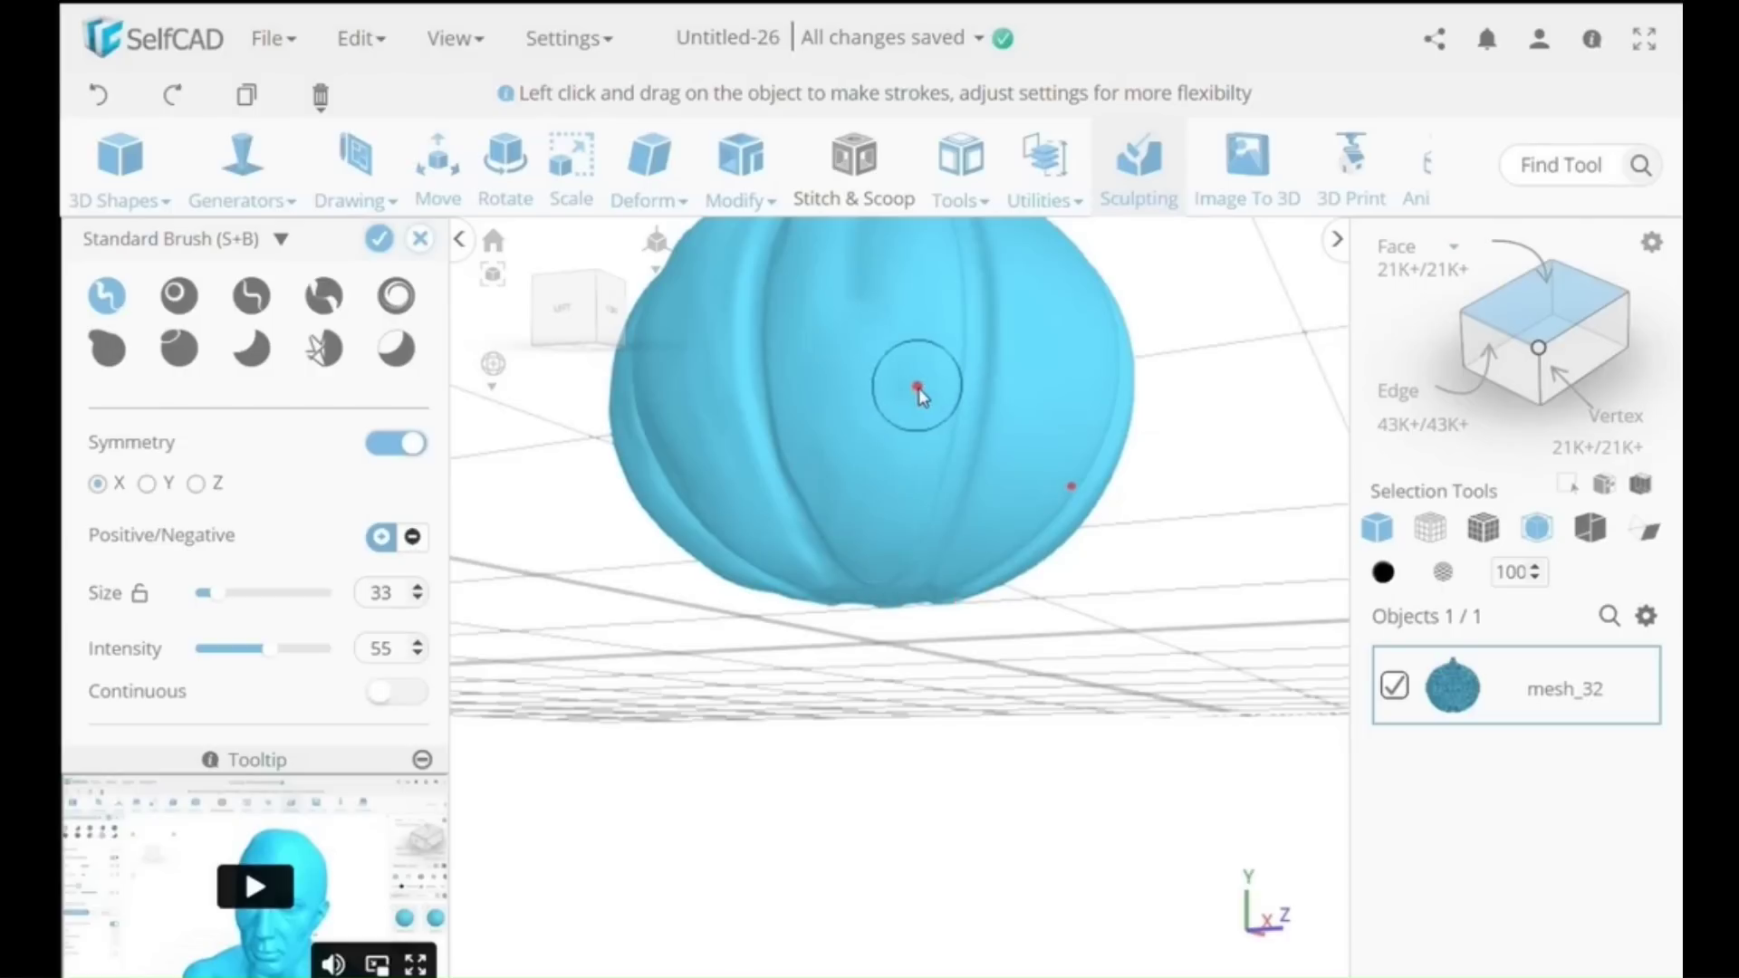
- Raise the pumpkin's front segments with Standard Brush strokes from the stem's foot down to the underside
{"action": "mouse_move", "coordinate": [918, 387]}
{"action": "right_mouse_down"}
{"action": "mouse_move", "coordinate": [868, 381]}
{"action": "mouse_move", "coordinate": [885, 416]}
{"action": "mouse_move", "coordinate": [798, 563]}
{"action": "right_mouse_up"}
{"action": "right_click_drag", "start_coordinate": [829, 251], "coordinate": [683, 334]}
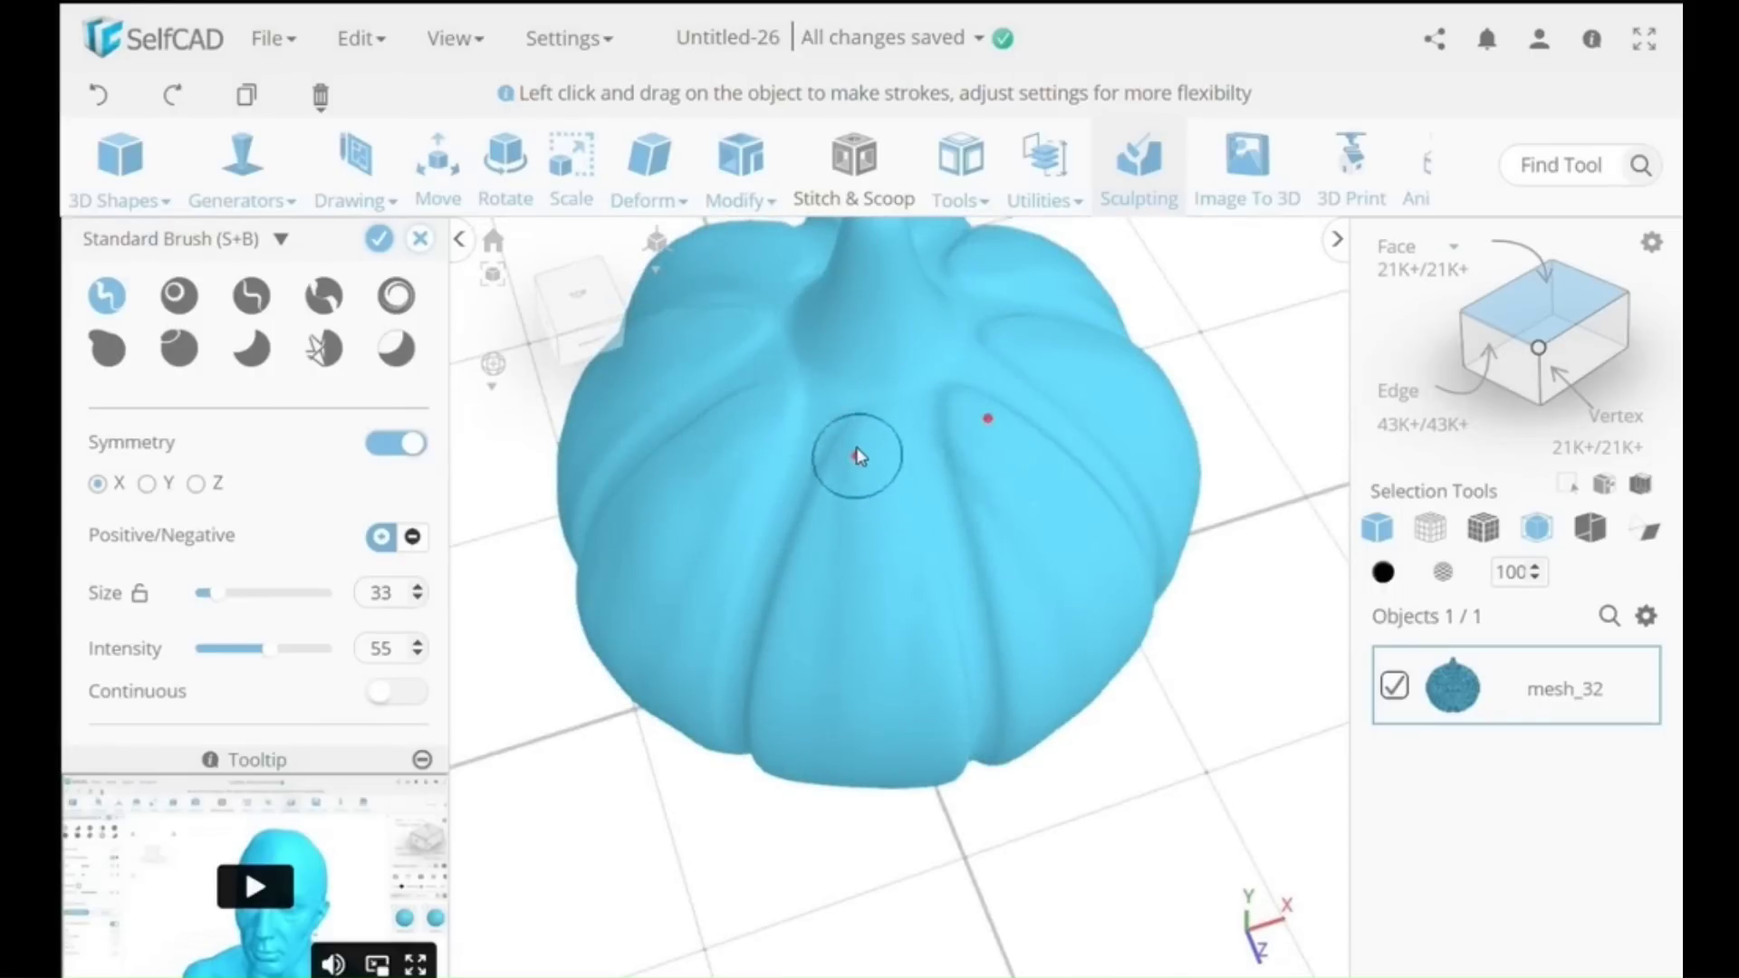
{"action": "right_click_drag", "start_coordinate": [807, 691], "coordinate": [826, 540]}
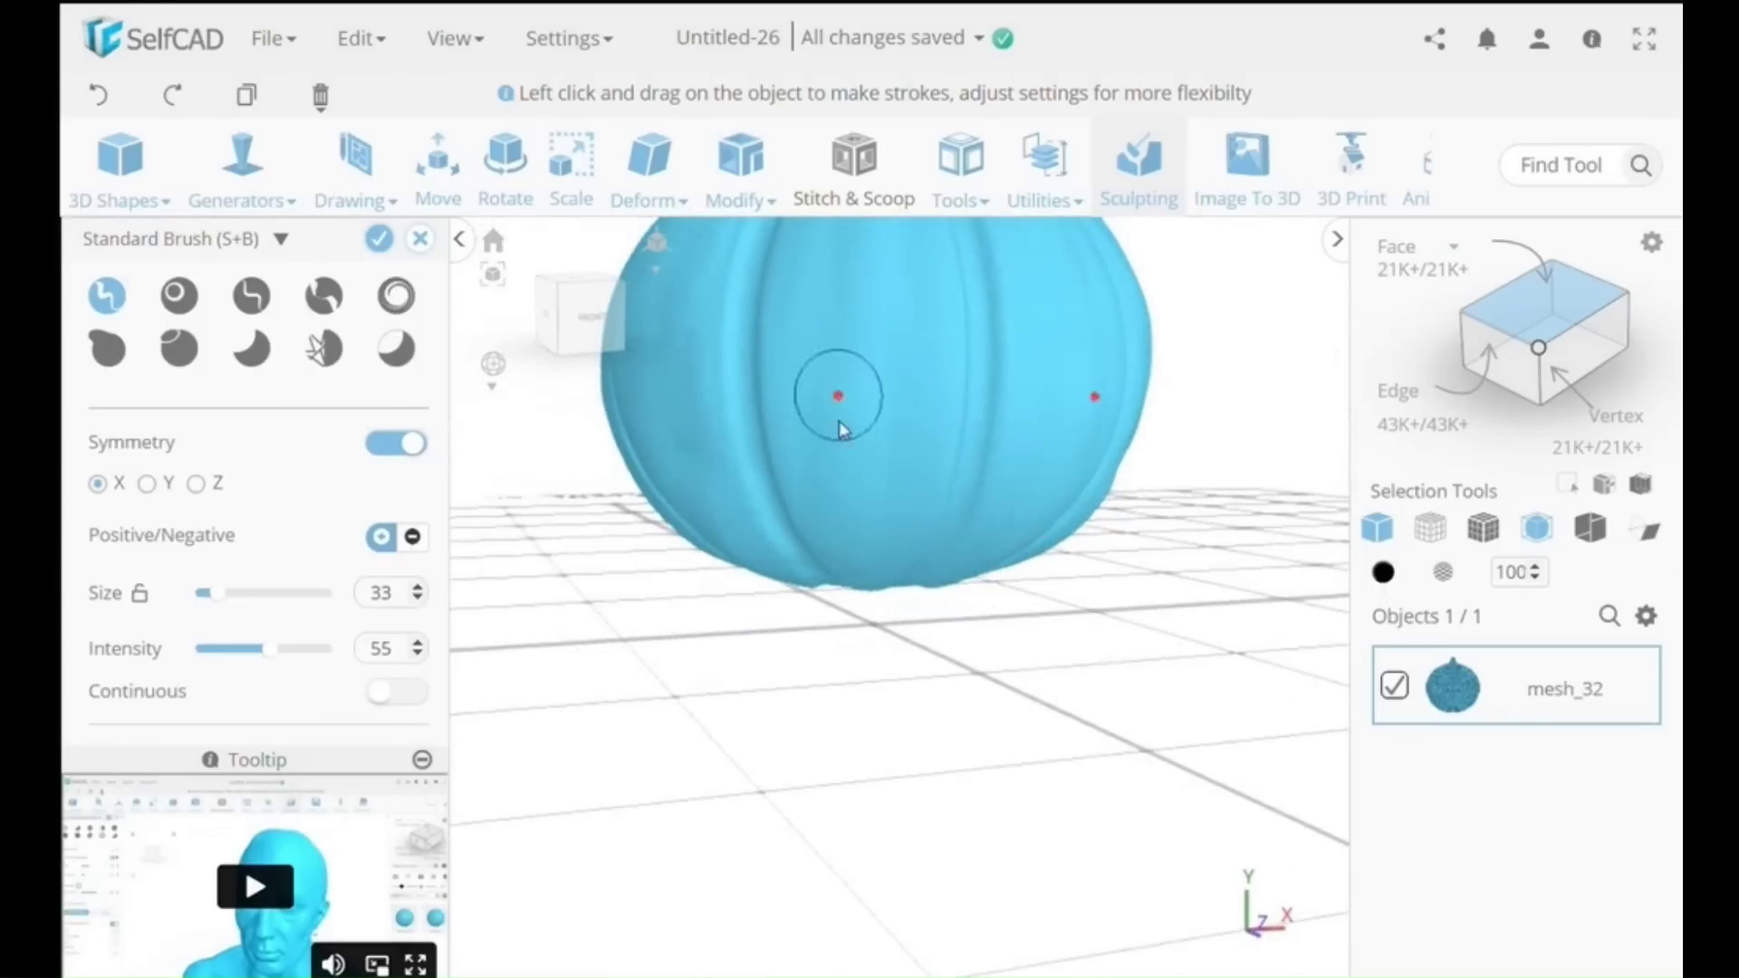
{"action": "mouse_move", "coordinate": [800, 447]}
{"action": "right_mouse_down"}
{"action": "mouse_move", "coordinate": [871, 312]}
{"action": "mouse_move", "coordinate": [839, 551]}
{"action": "right_mouse_up"}
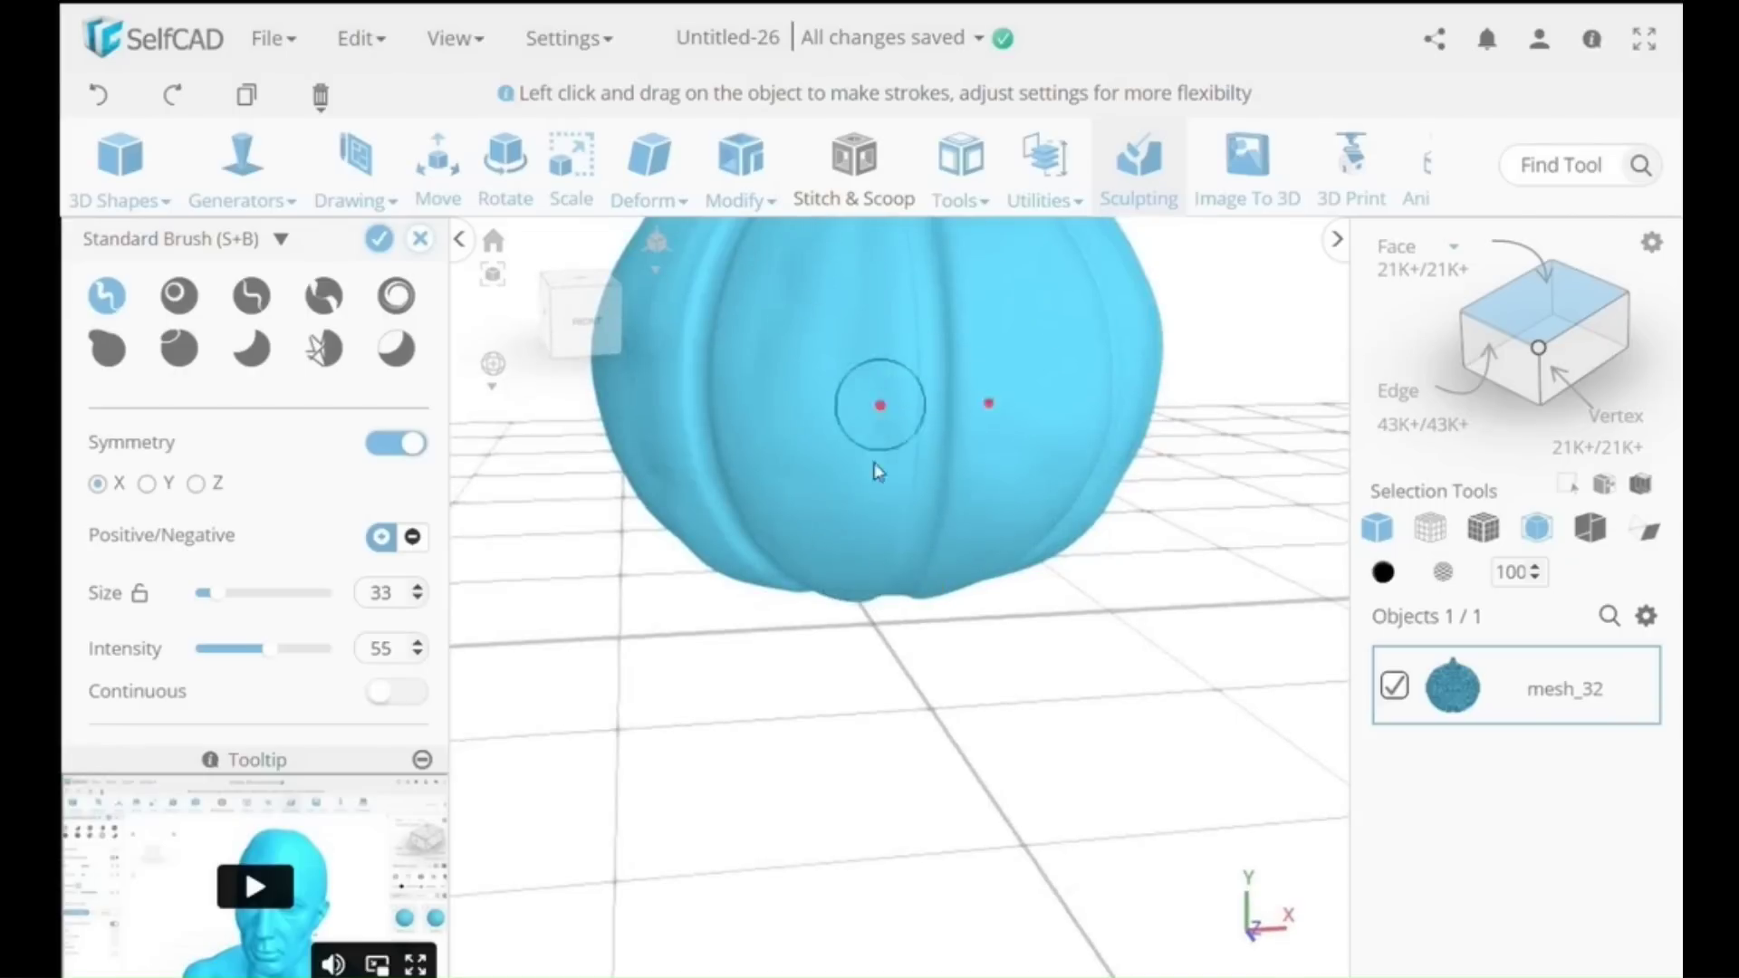
{"action": "right_click_drag", "start_coordinate": [873, 272], "coordinate": [863, 344]}
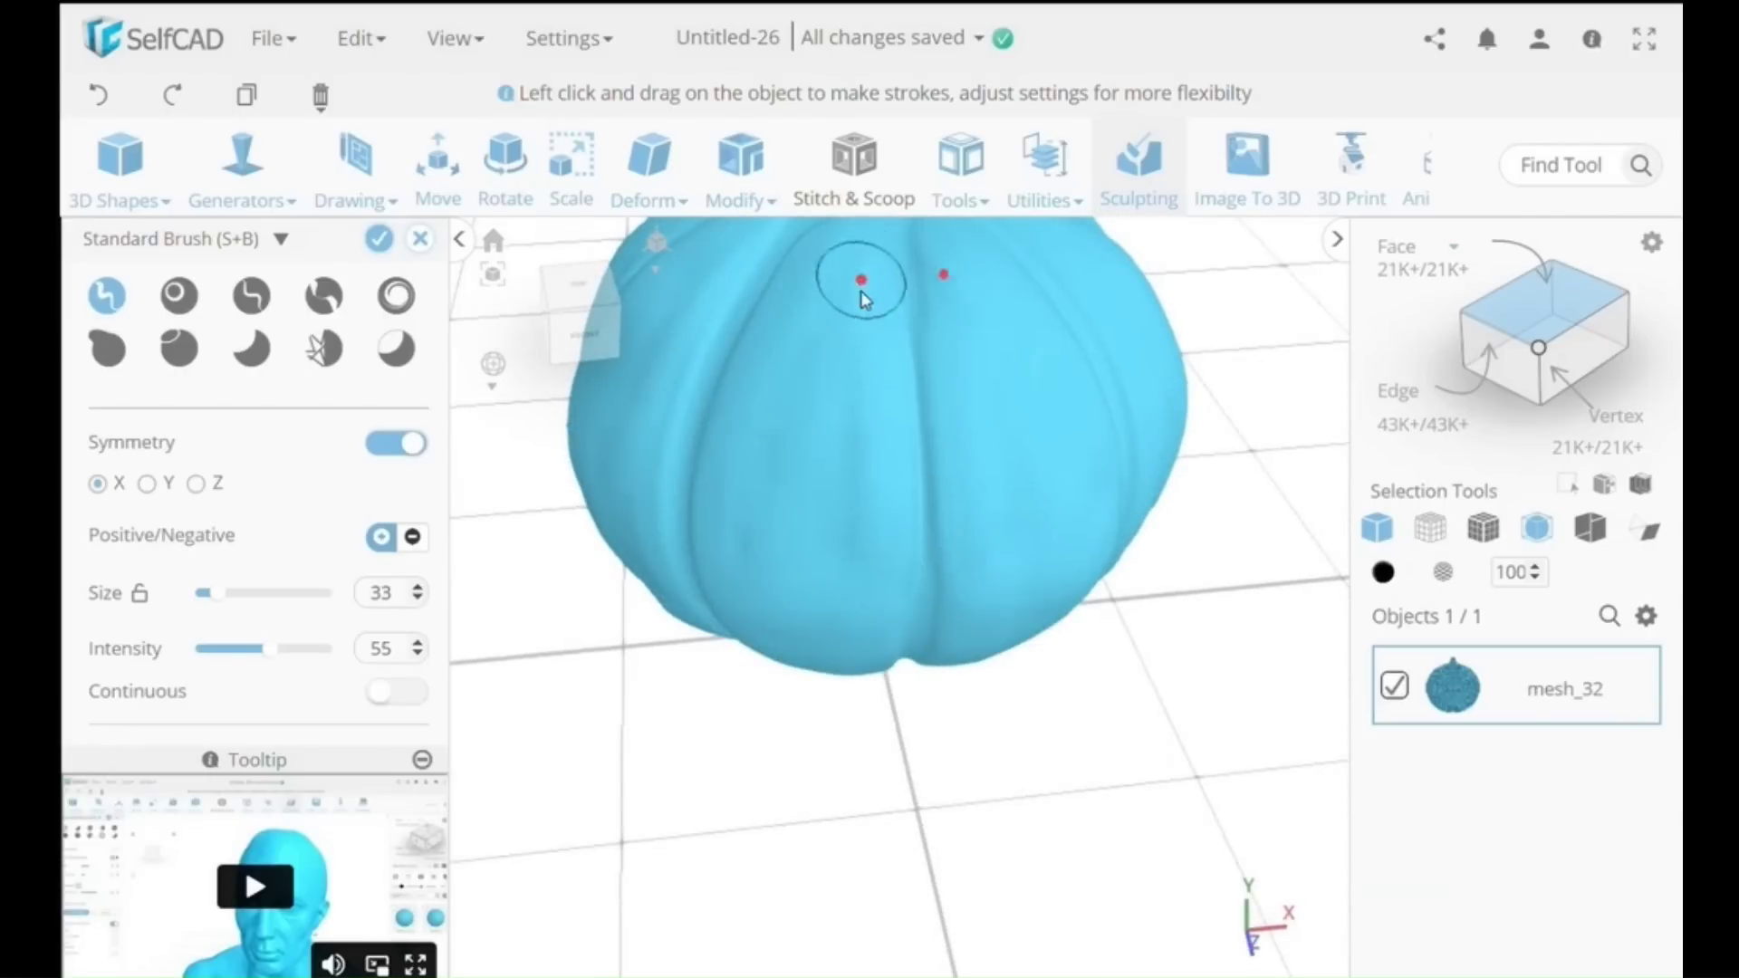
{"action": "right_click_drag", "start_coordinate": [1023, 442], "coordinate": [915, 377]}
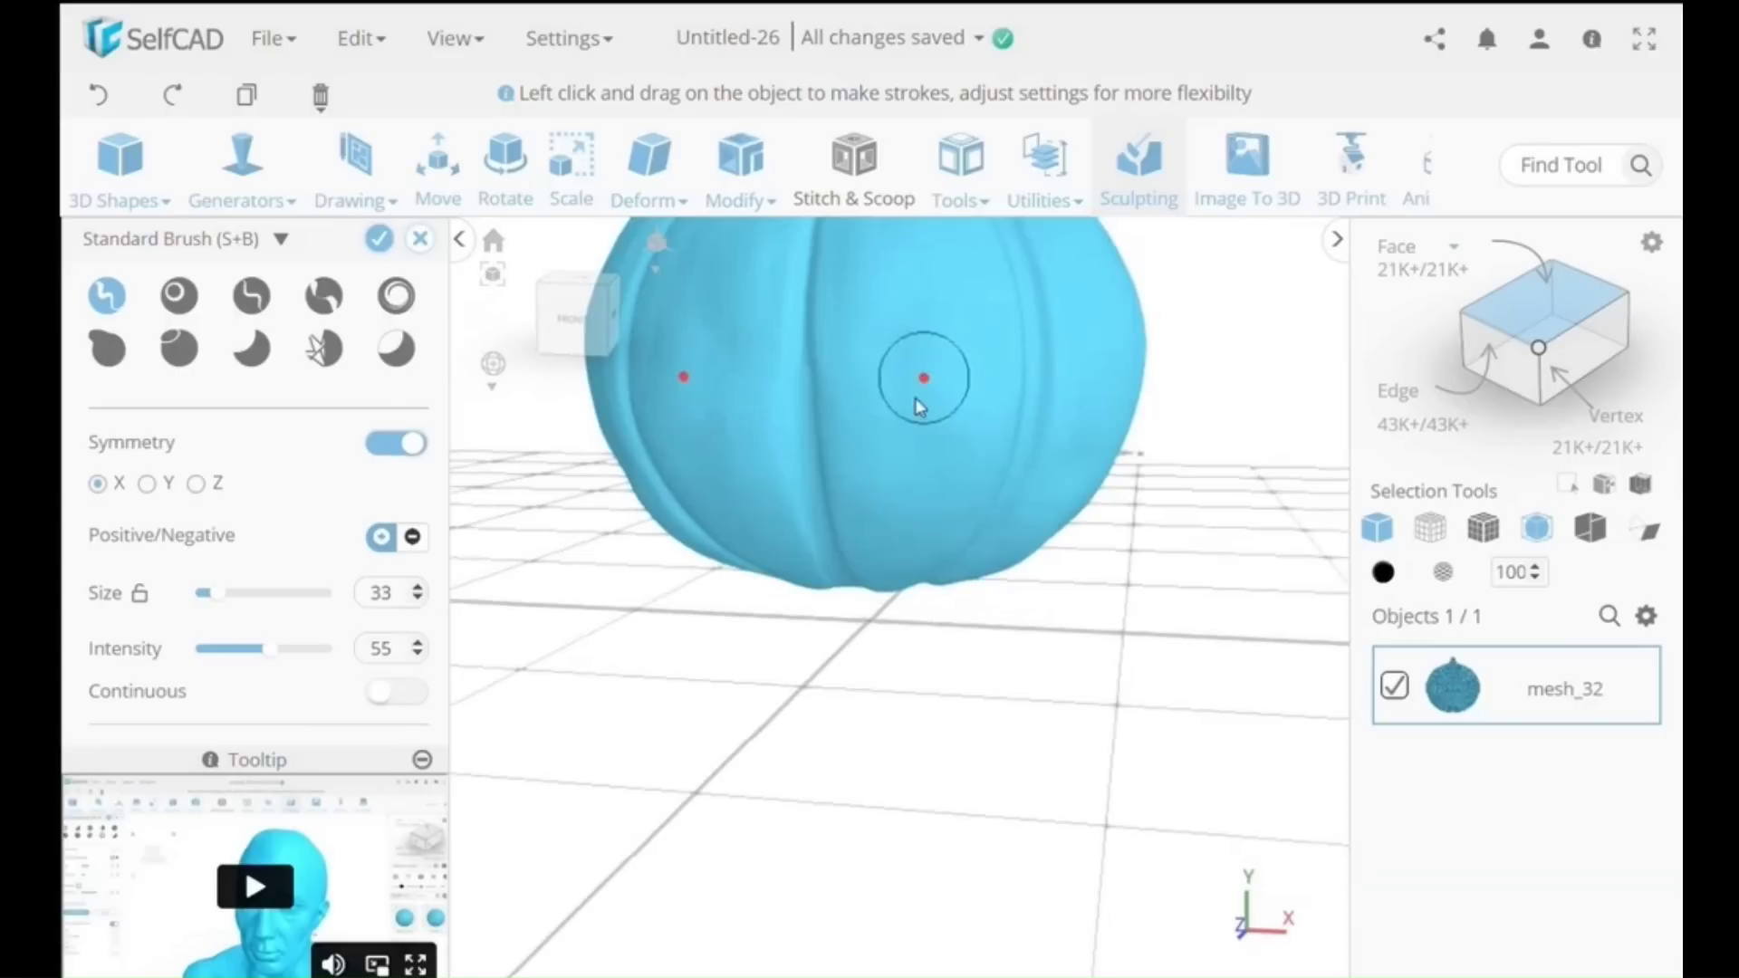
- Thicken the lower ends of the segments on the pumpkin's underside with Standard Brush strokes
{"action": "right_click_drag", "start_coordinate": [873, 462], "coordinate": [902, 503]}
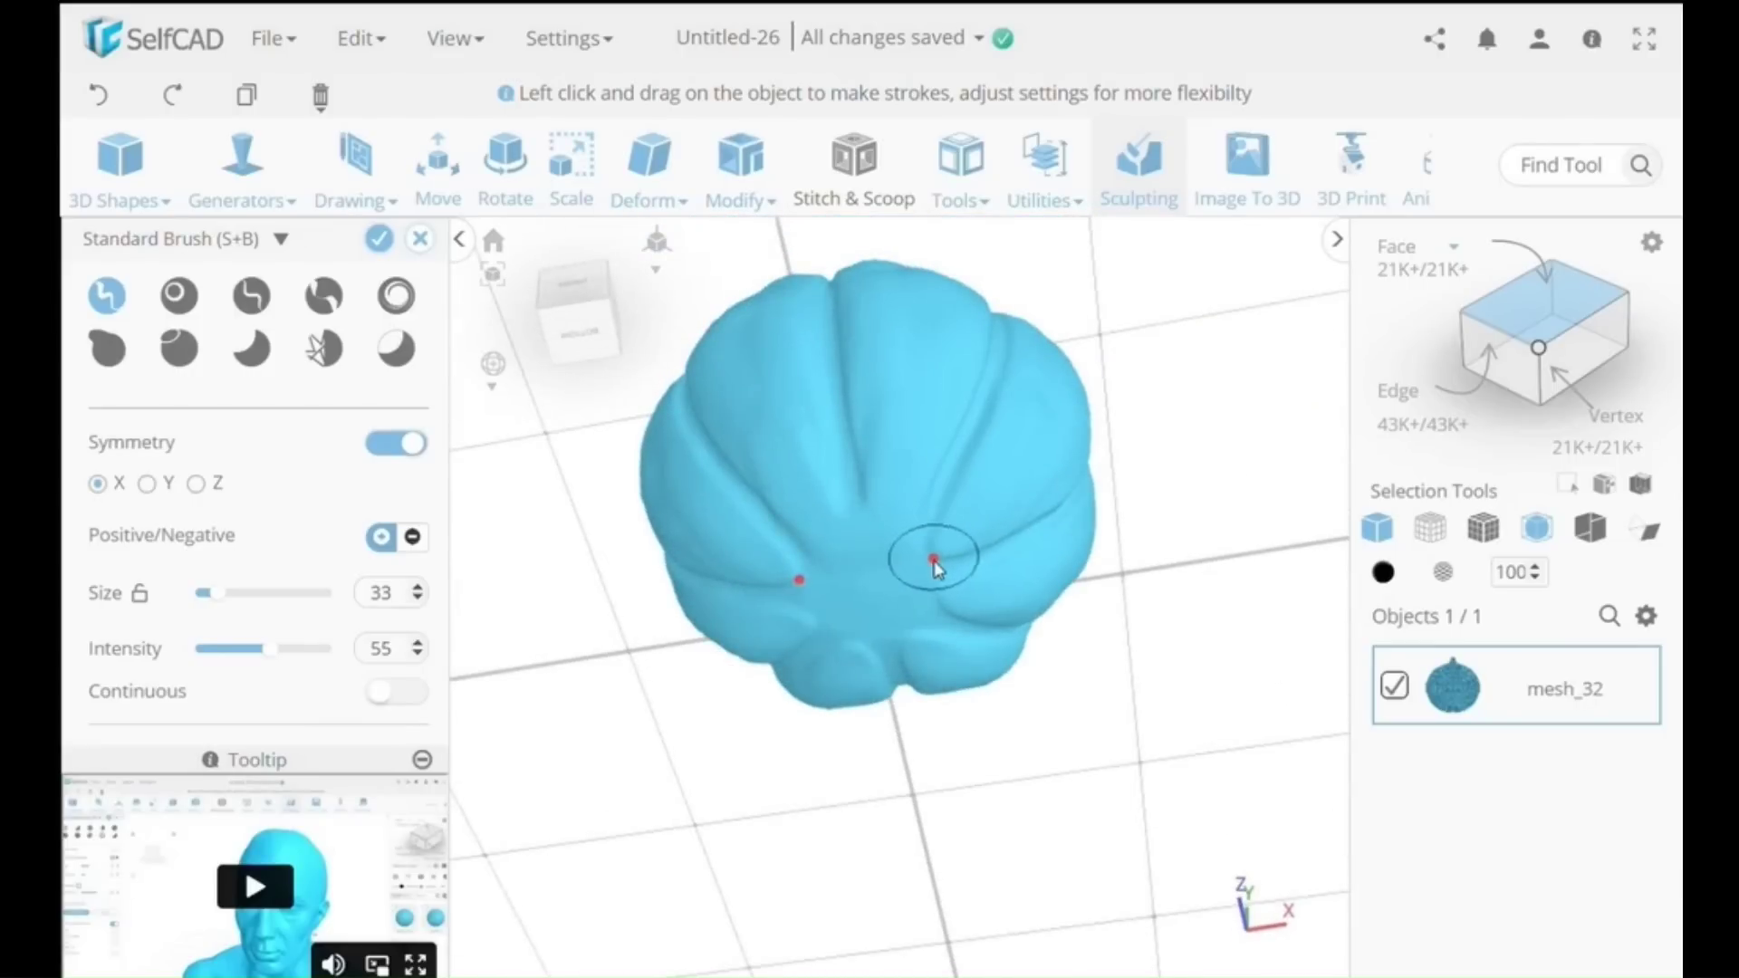
{"action": "mouse_move", "coordinate": [1017, 583]}
{"action": "right_mouse_down"}
{"action": "mouse_move", "coordinate": [1029, 482]}
{"action": "mouse_move", "coordinate": [987, 684]}
{"action": "right_mouse_up"}
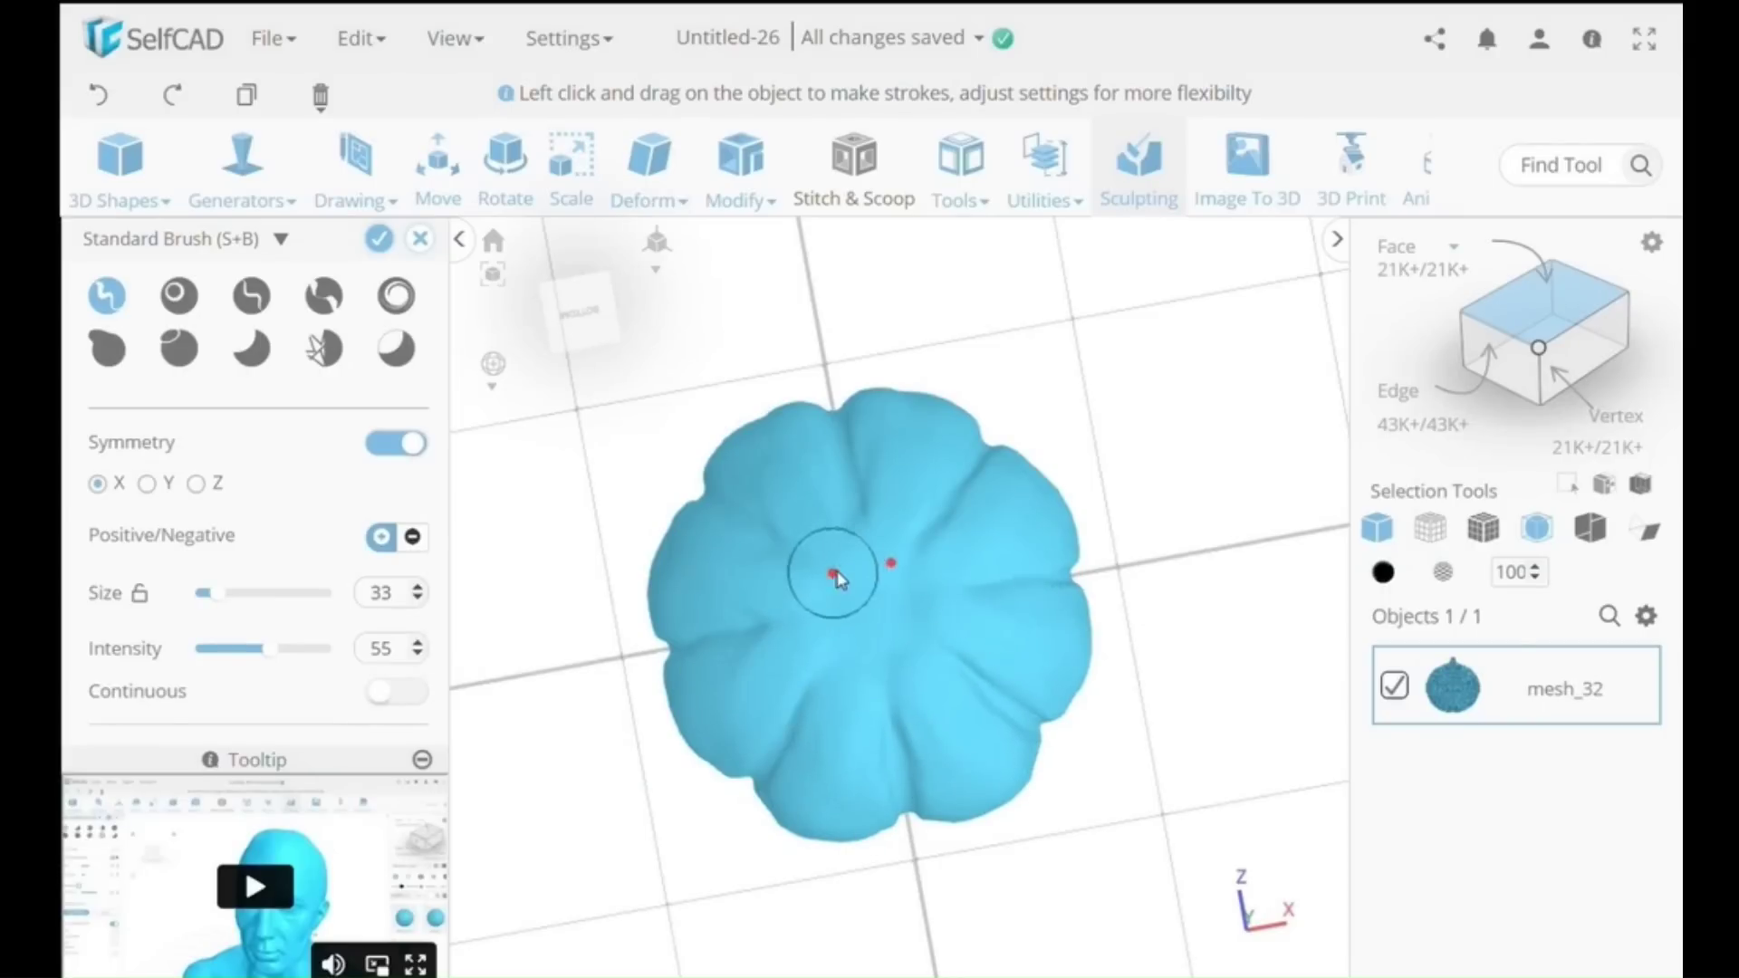
{"action": "mouse_move", "coordinate": [754, 503]}
{"action": "right_mouse_down"}
{"action": "mouse_move", "coordinate": [1036, 617]}
{"action": "mouse_move", "coordinate": [1067, 649]}
{"action": "right_mouse_up"}
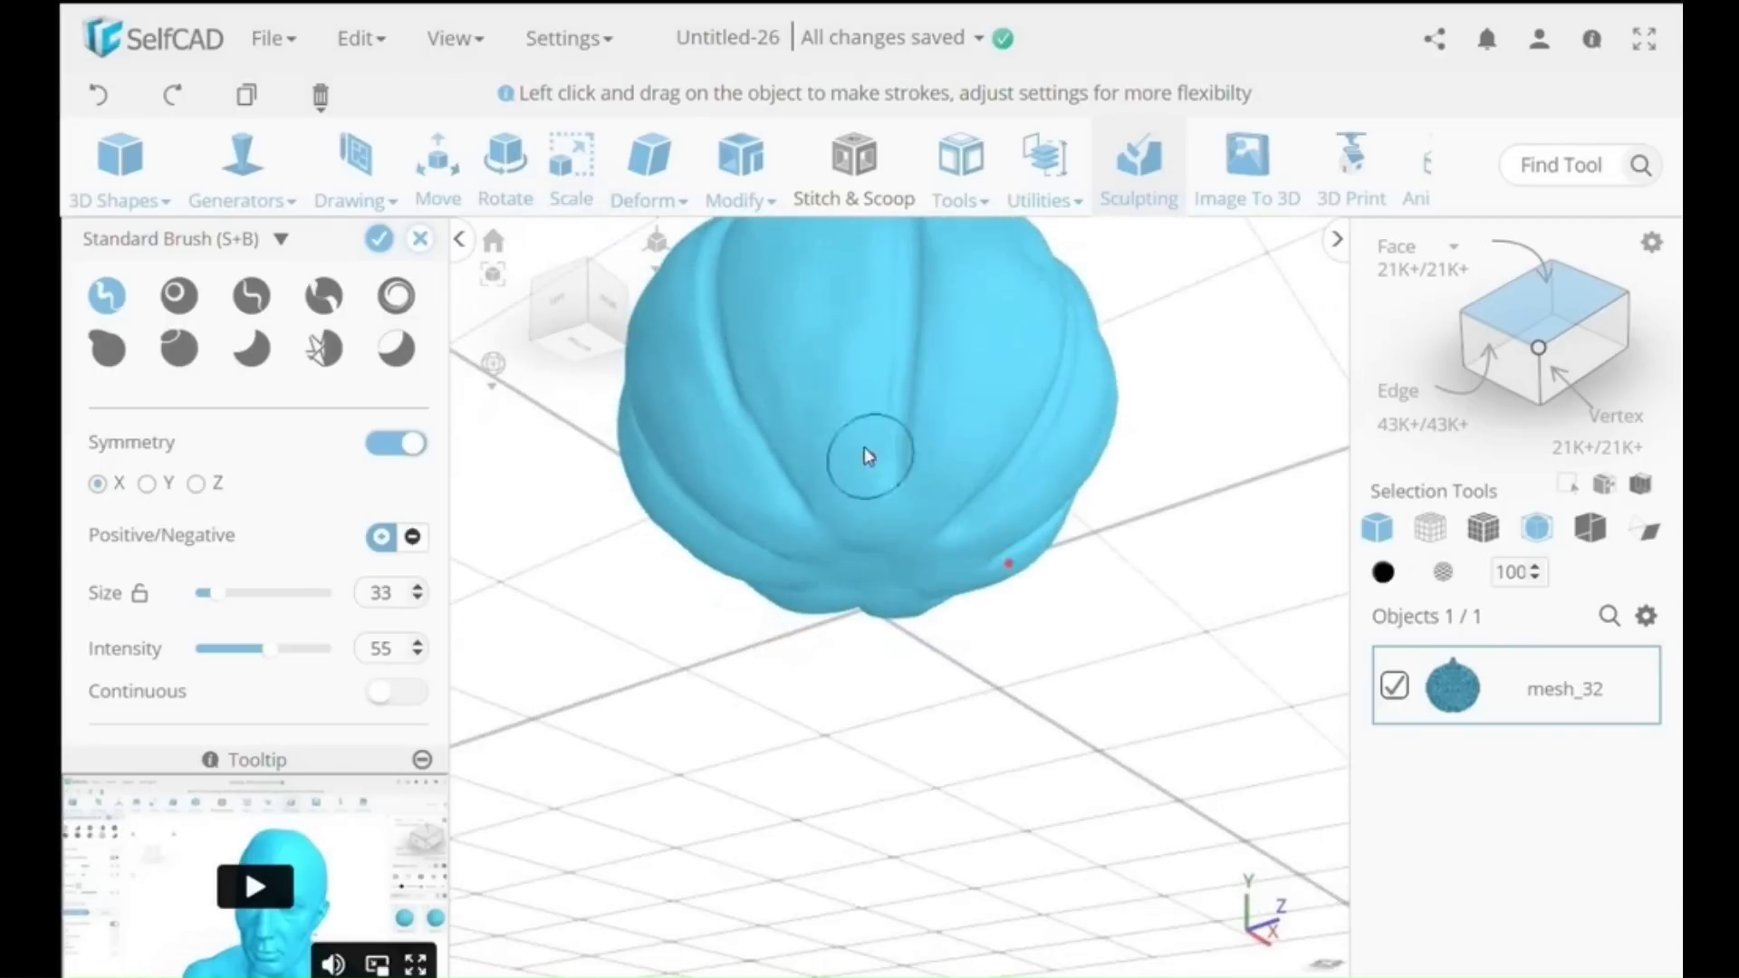
- Add further volume to the front-left and front segments with more lengthwise Standard Brush strokes
{"action": "mouse_move", "coordinate": [873, 380]}
{"action": "right_mouse_down"}
{"action": "mouse_move", "coordinate": [1017, 567]}
{"action": "mouse_move", "coordinate": [974, 625]}
{"action": "mouse_move", "coordinate": [996, 681]}
{"action": "right_mouse_up"}
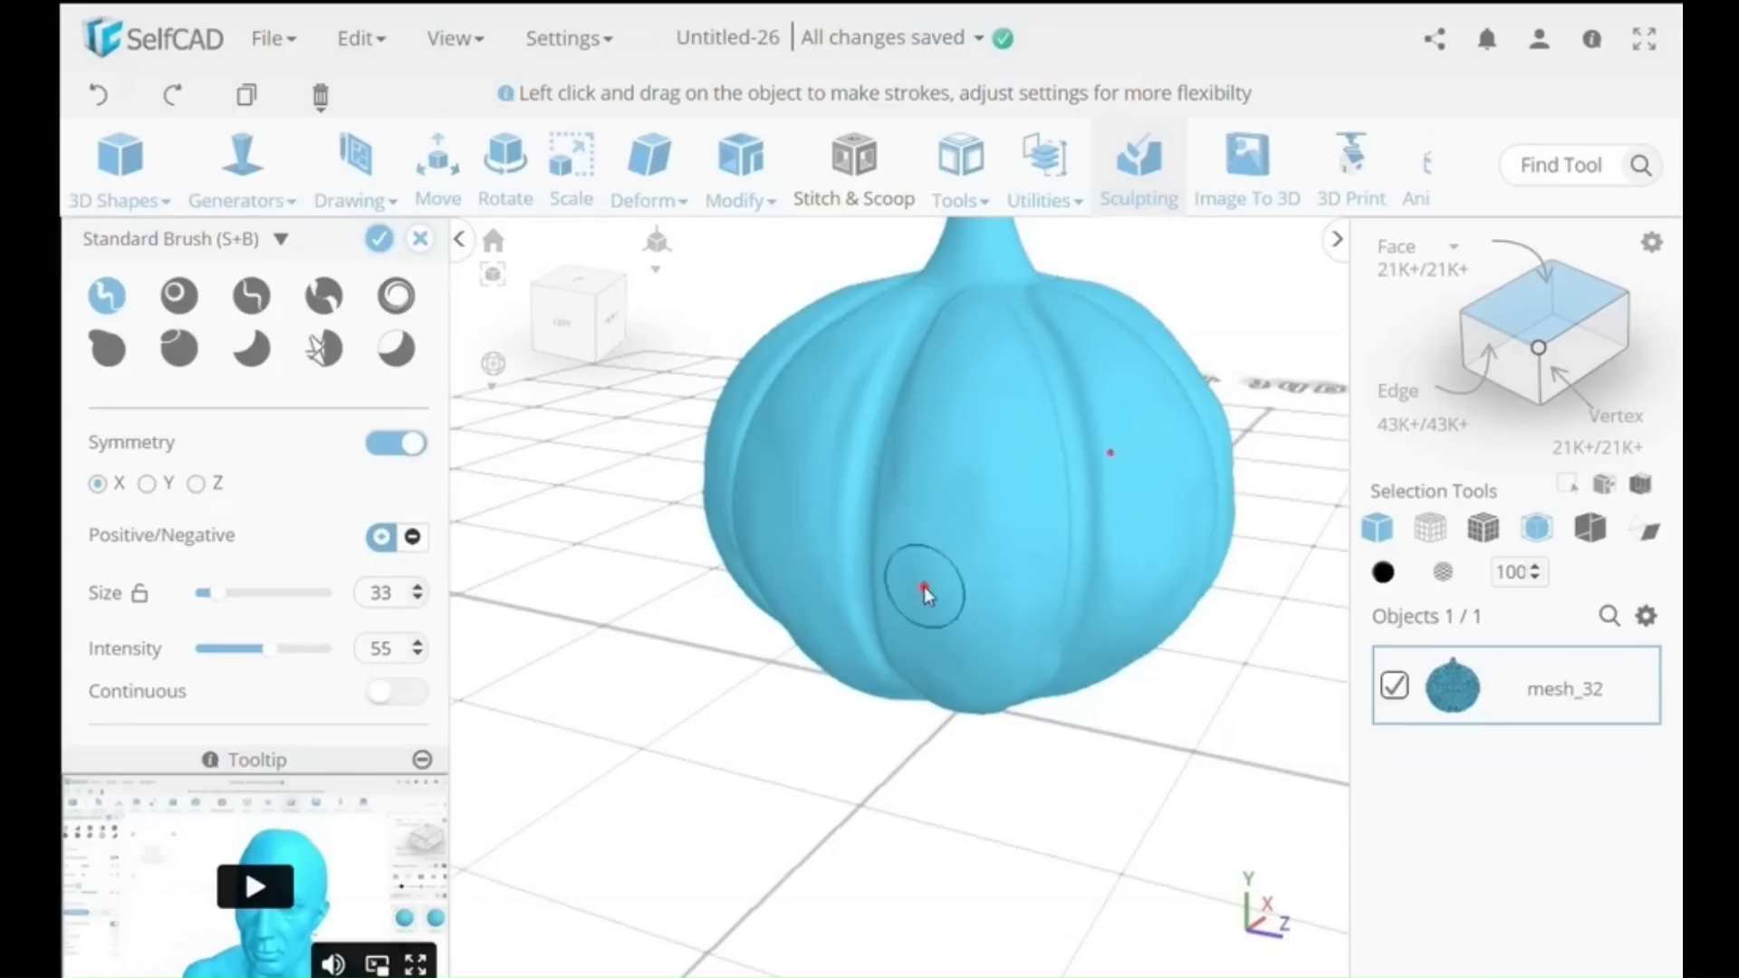
{"action": "mouse_move", "coordinate": [997, 435]}
{"action": "right_mouse_down"}
{"action": "mouse_move", "coordinate": [832, 446]}
{"action": "mouse_move", "coordinate": [951, 302]}
{"action": "right_mouse_up"}
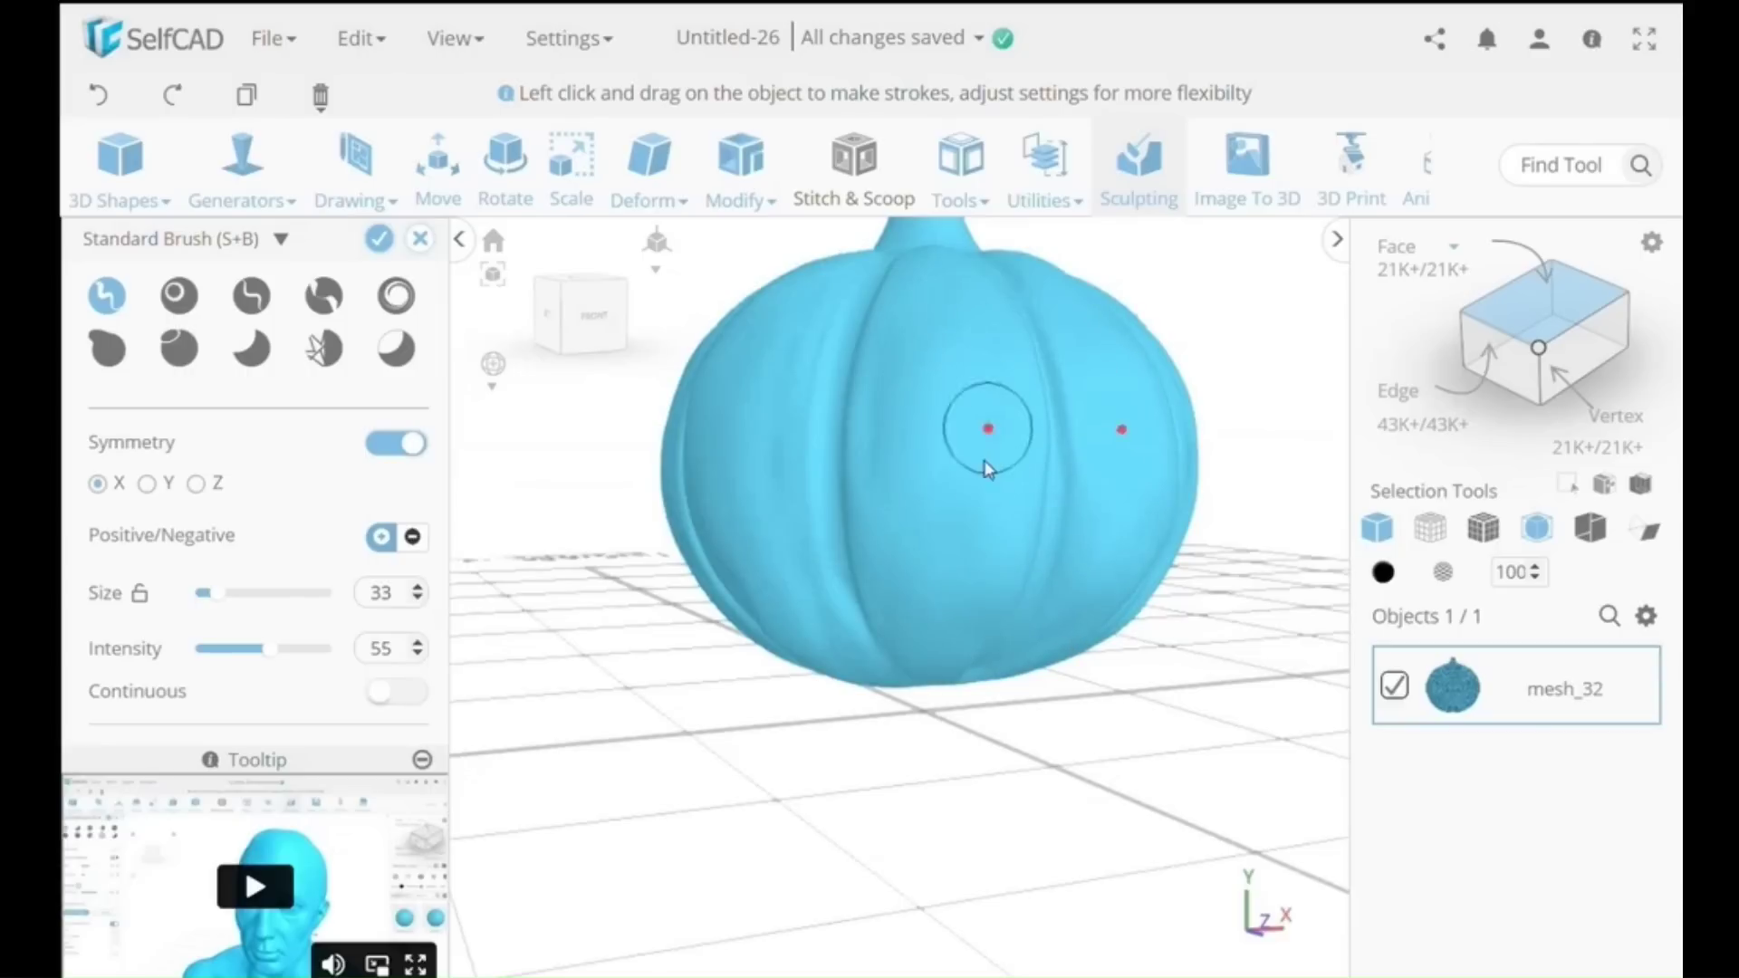
{"action": "right_click_drag", "start_coordinate": [986, 435], "coordinate": [880, 417]}
{"action": "mouse_move", "coordinate": [960, 532]}
{"action": "right_mouse_down"}
{"action": "mouse_move", "coordinate": [951, 388]}
{"action": "mouse_move", "coordinate": [947, 494]}
{"action": "right_mouse_up"}
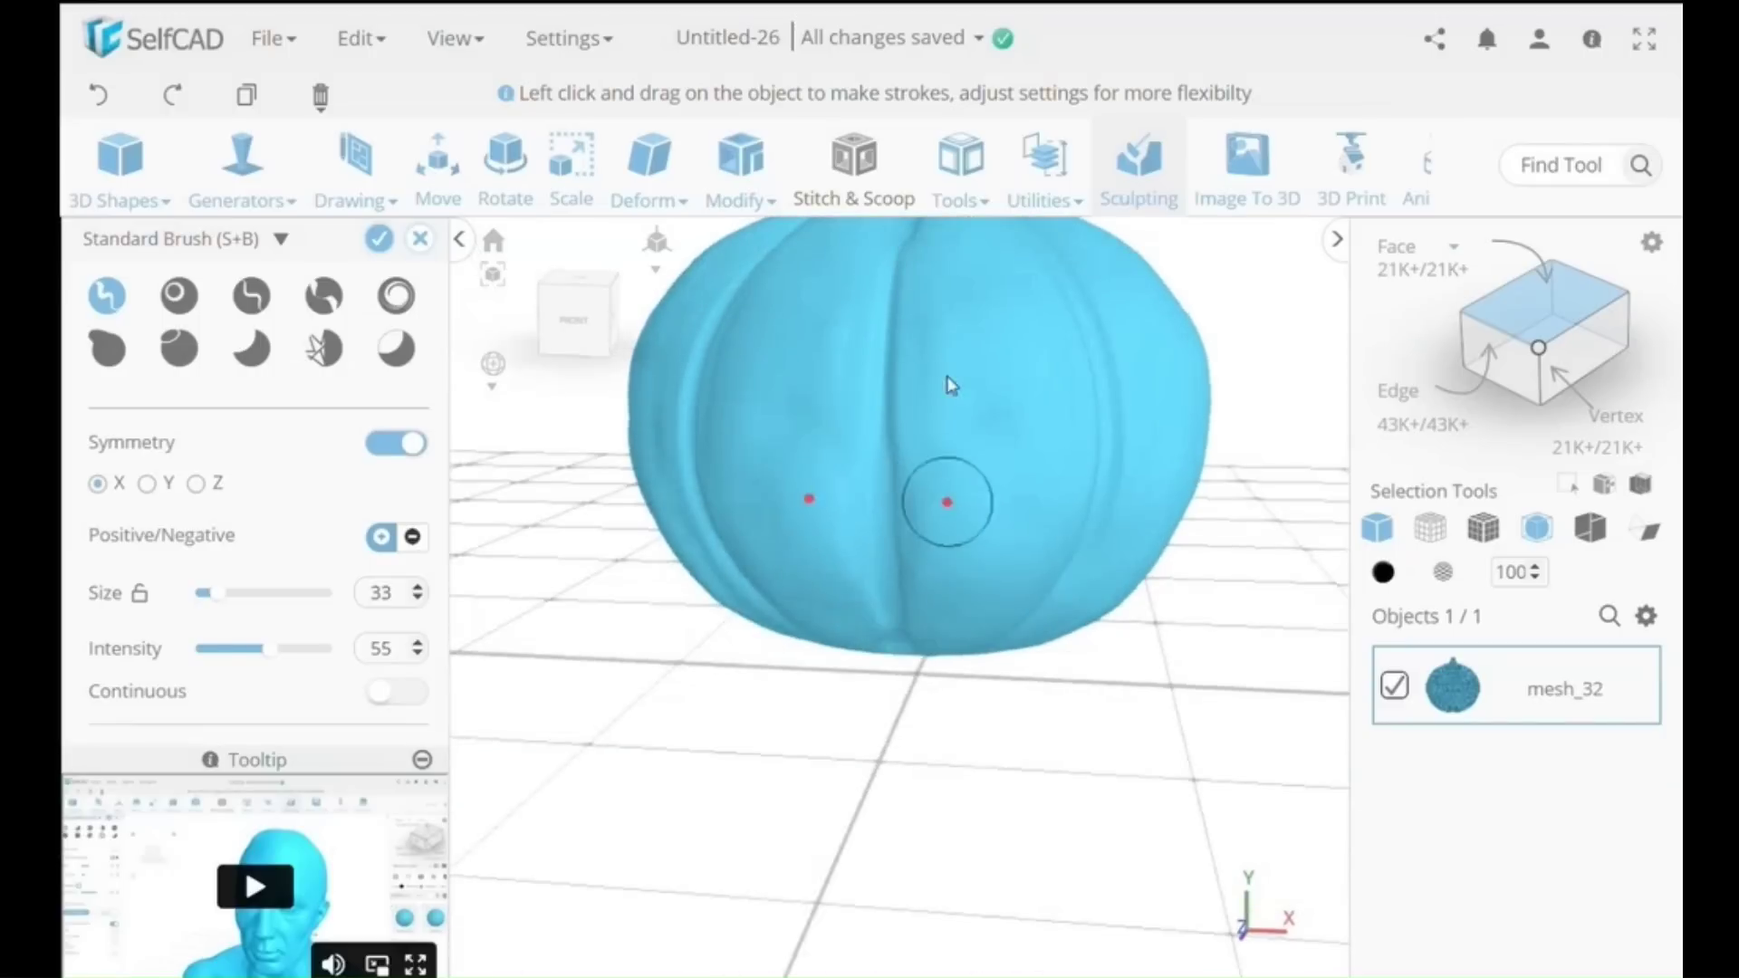
{"action": "mouse_move", "coordinate": [987, 400]}
{"action": "right_mouse_down"}
{"action": "mouse_move", "coordinate": [989, 577]}
{"action": "mouse_move", "coordinate": [961, 469]}
{"action": "mouse_move", "coordinate": [938, 471]}
{"action": "right_mouse_up"}
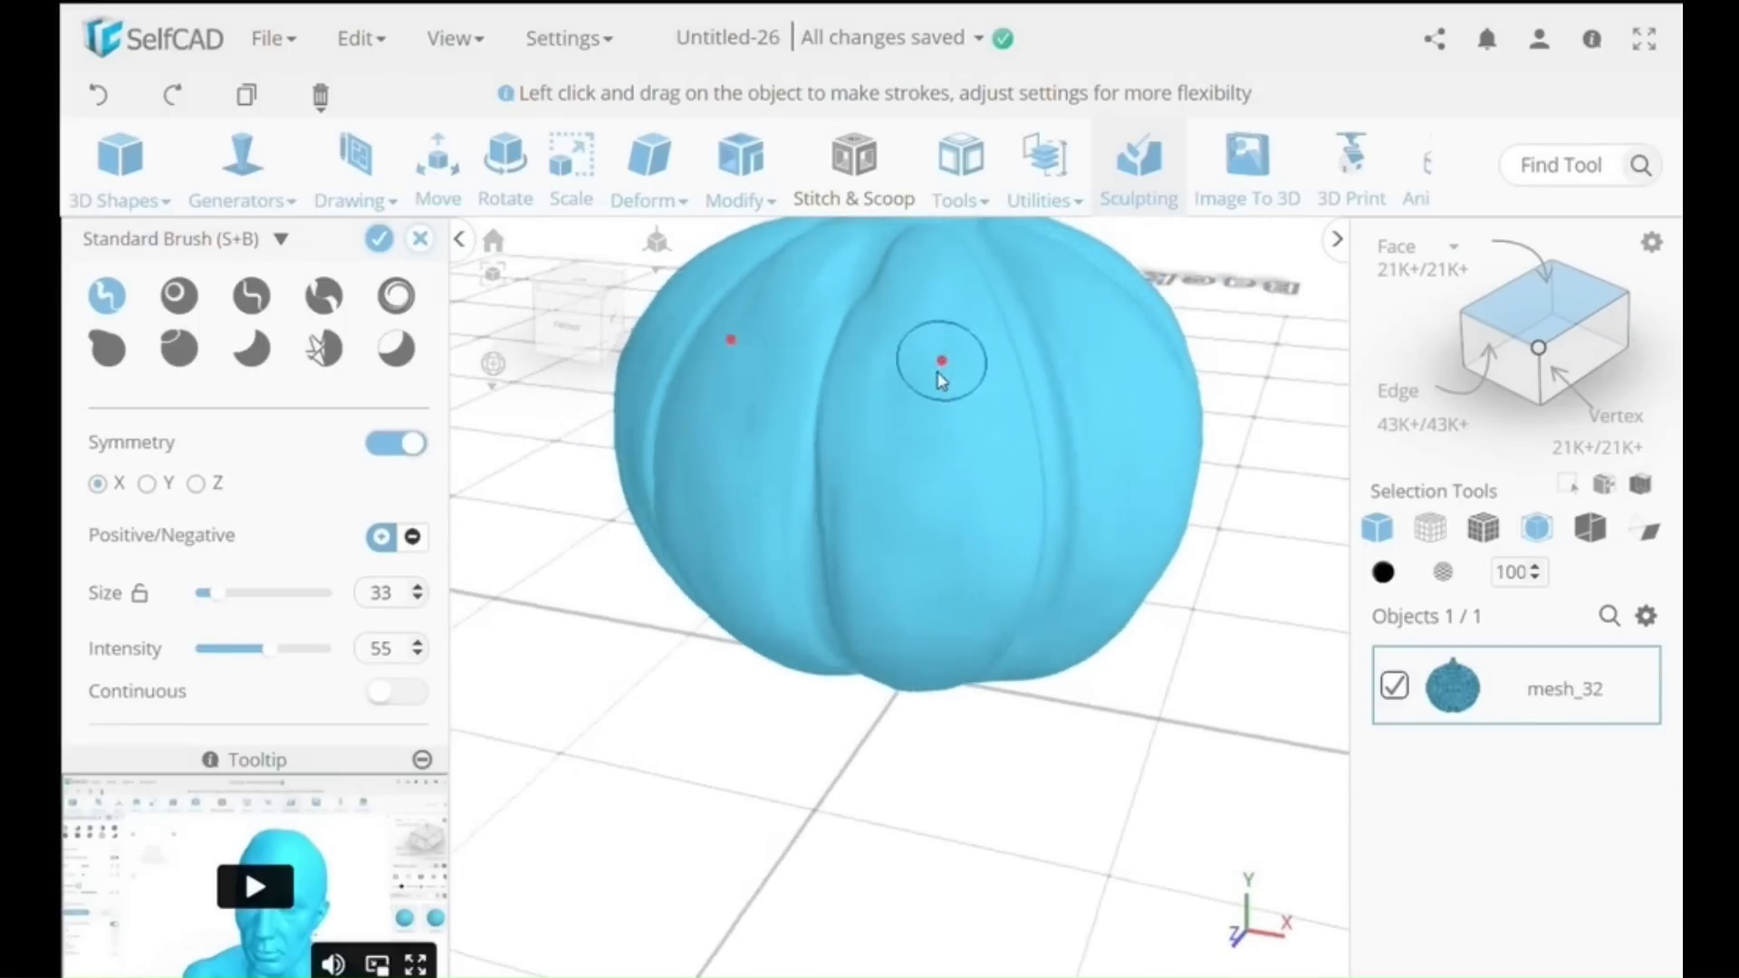
{"action": "right_click_drag", "start_coordinate": [939, 370], "coordinate": [922, 426]}
{"action": "right_click_drag", "start_coordinate": [931, 527], "coordinate": [908, 679]}
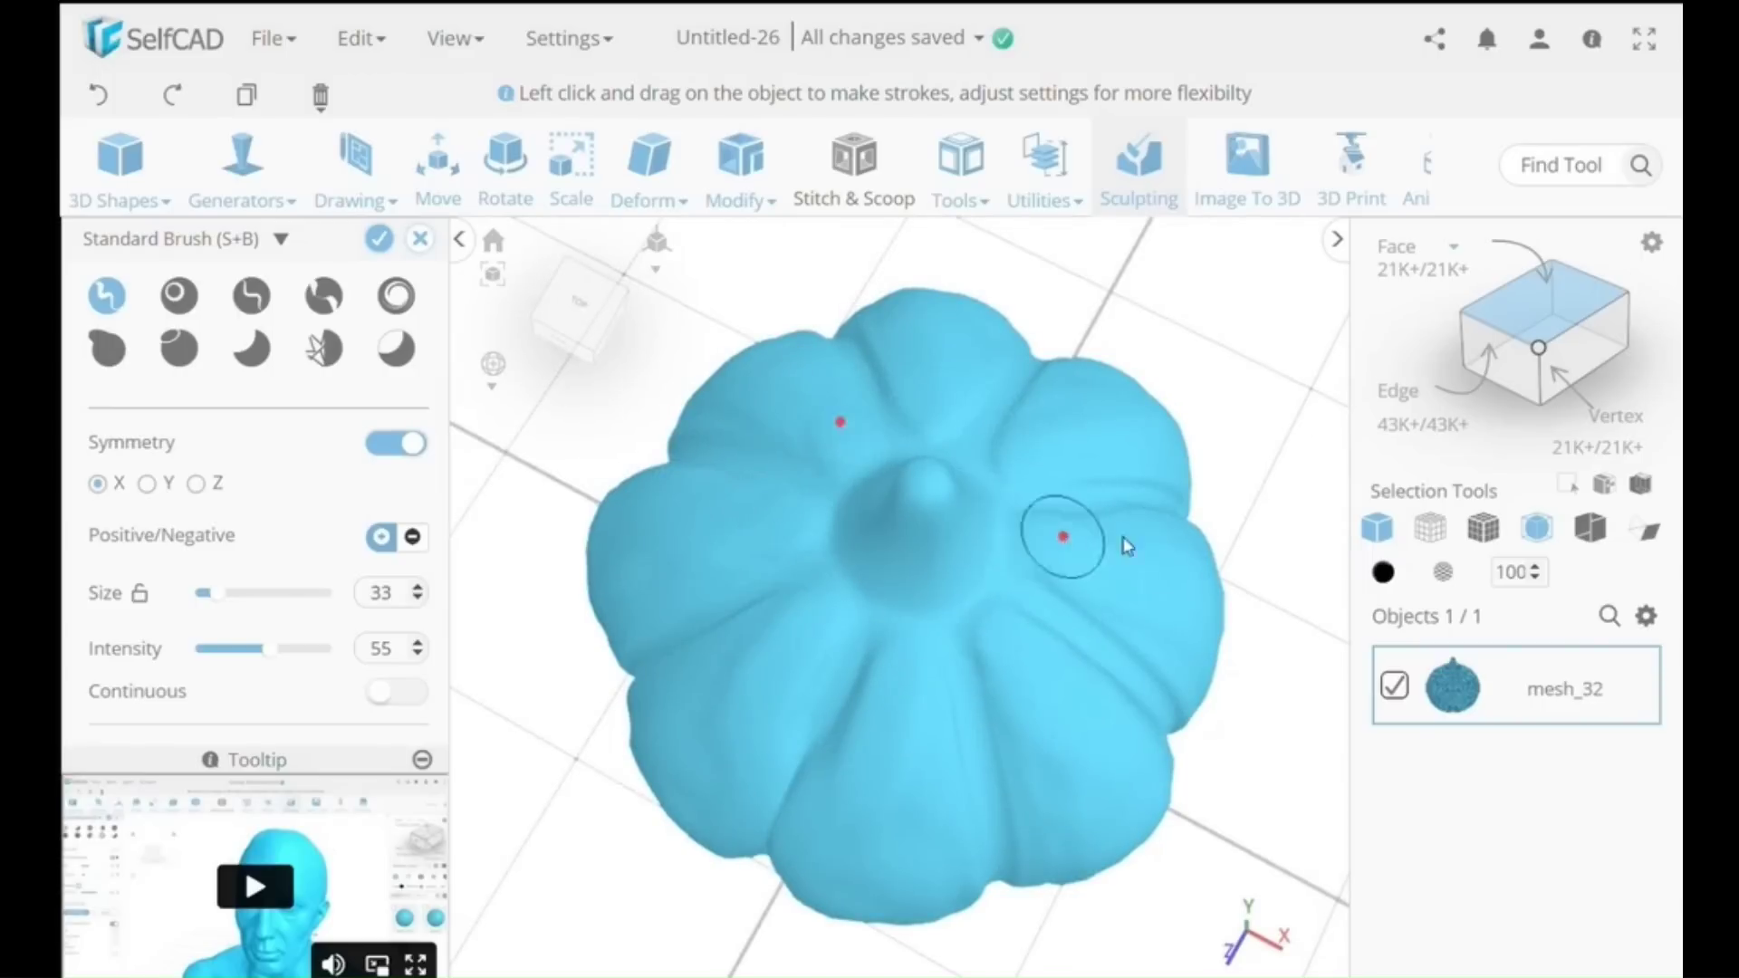
- Sculpt the right-side segments fuller with Standard Brush strokes along their length, from the stem to the base
{"action": "right_click_drag", "start_coordinate": [1194, 654], "coordinate": [1012, 500]}
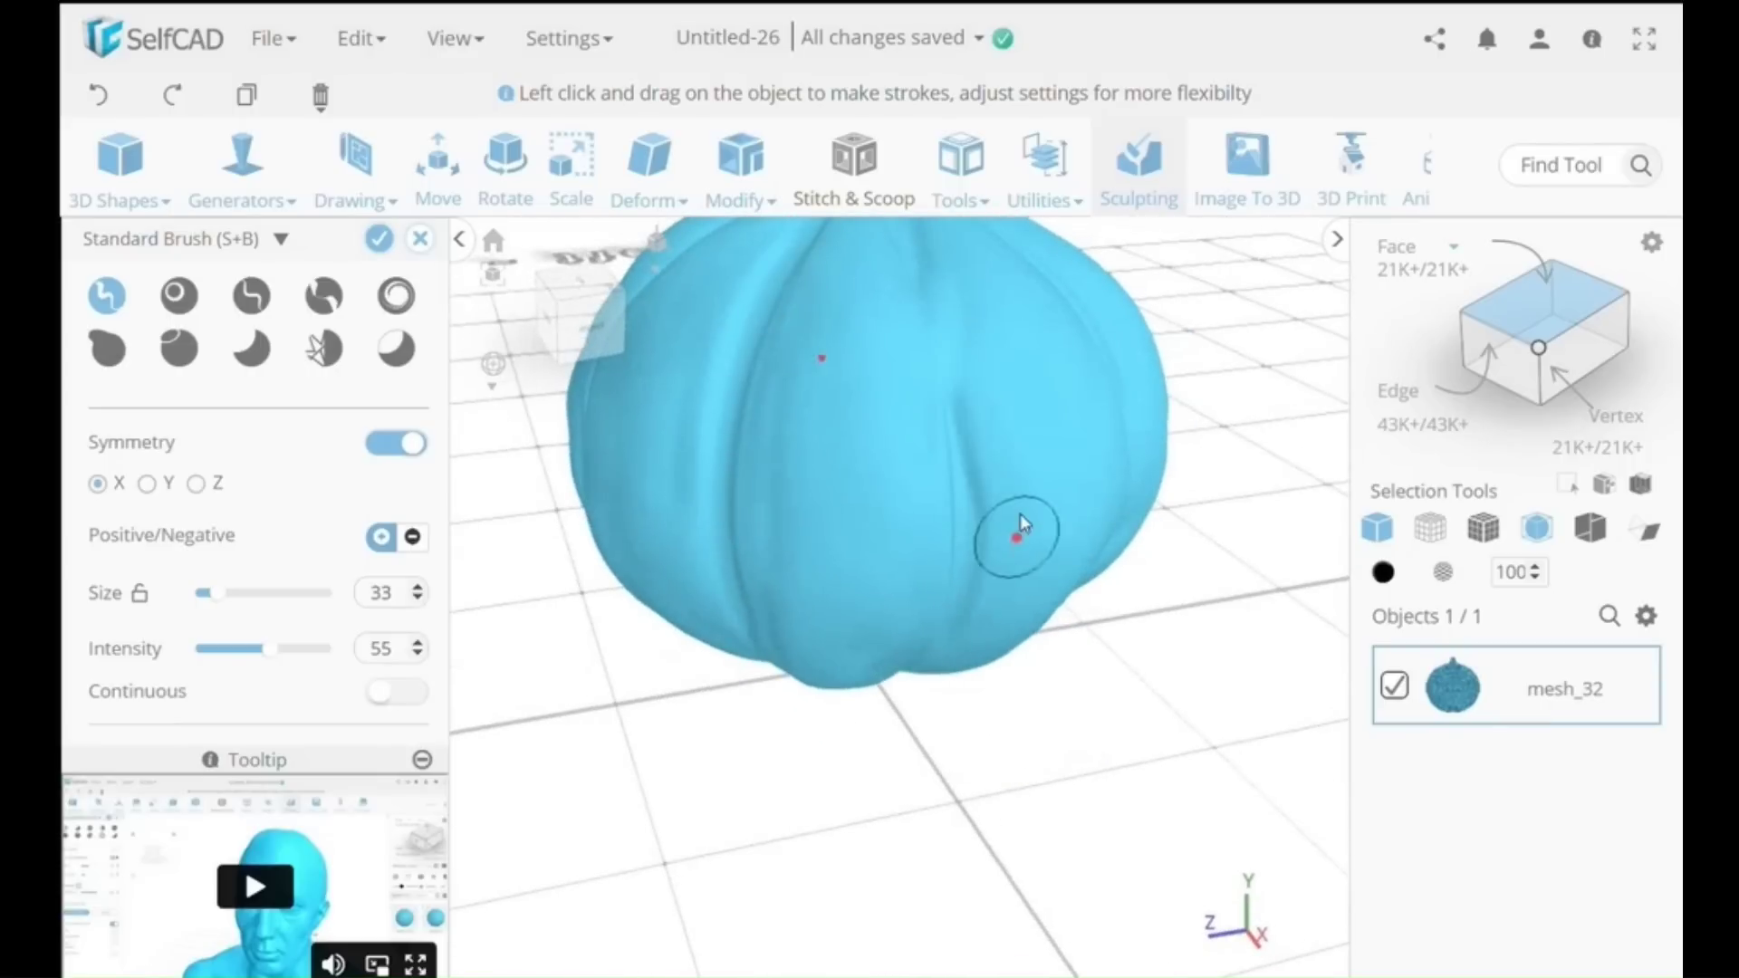
{"action": "right_click_drag", "start_coordinate": [1001, 590], "coordinate": [909, 521]}
{"action": "mouse_move", "coordinate": [958, 388]}
{"action": "right_mouse_down"}
{"action": "mouse_move", "coordinate": [884, 516]}
{"action": "mouse_move", "coordinate": [905, 318]}
{"action": "right_mouse_up"}
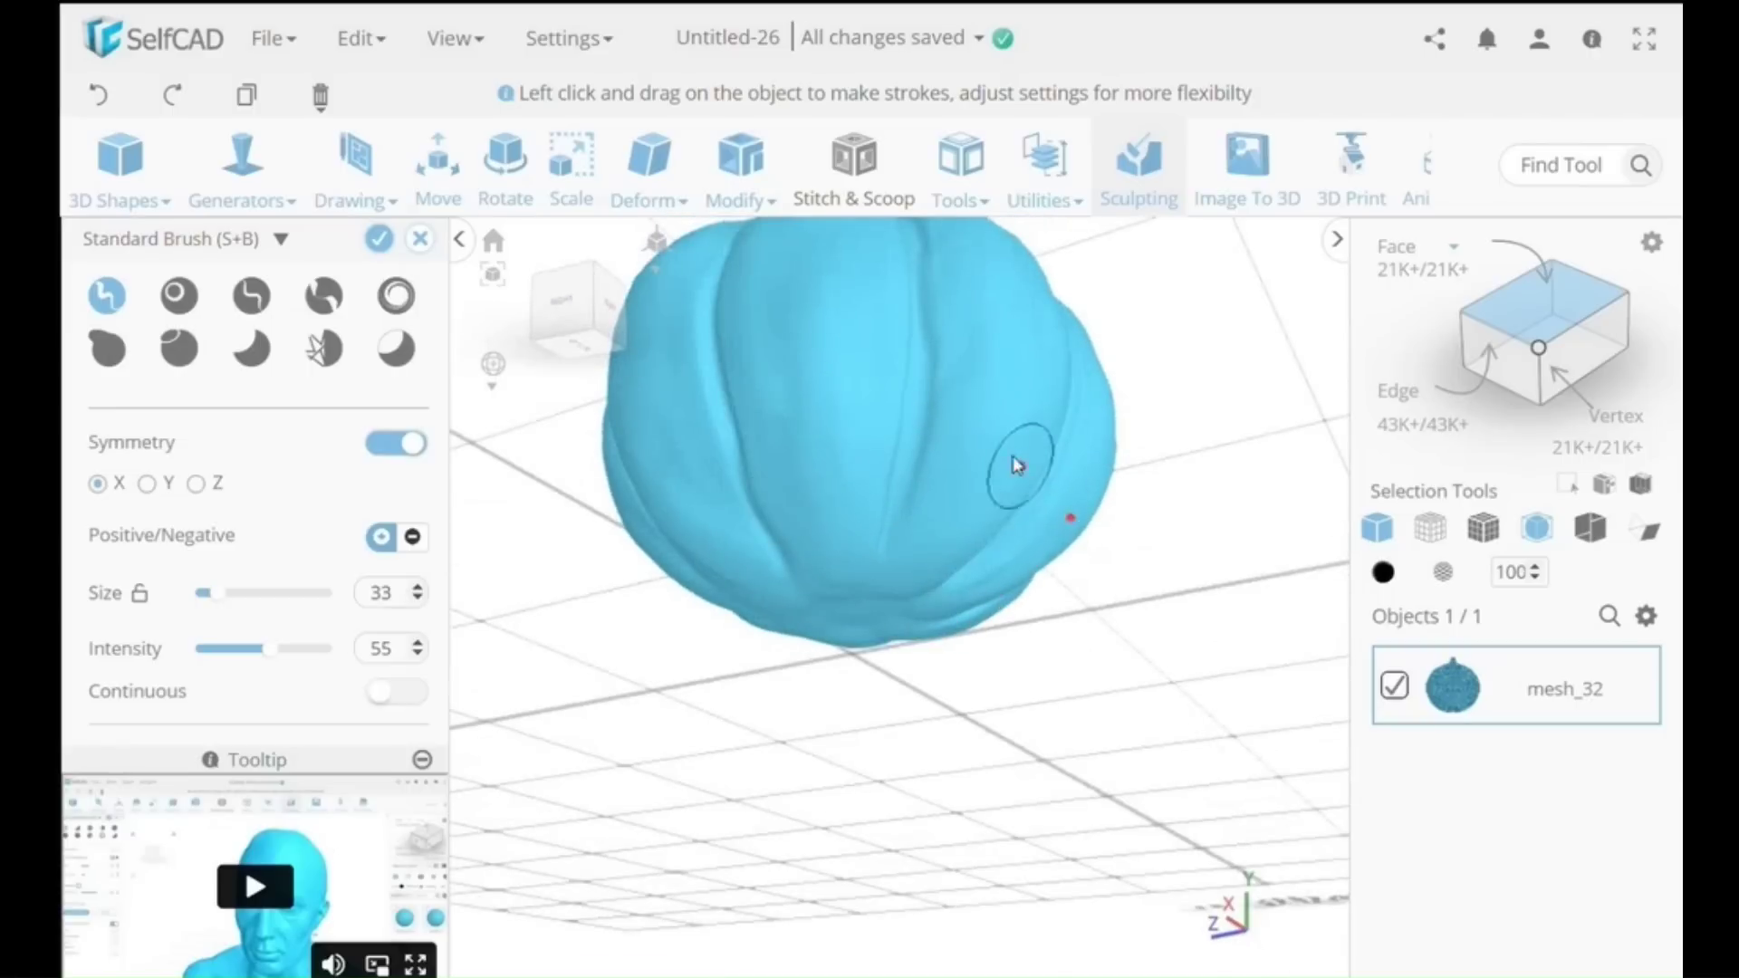
{"action": "right_click_drag", "start_coordinate": [1017, 466], "coordinate": [935, 517]}
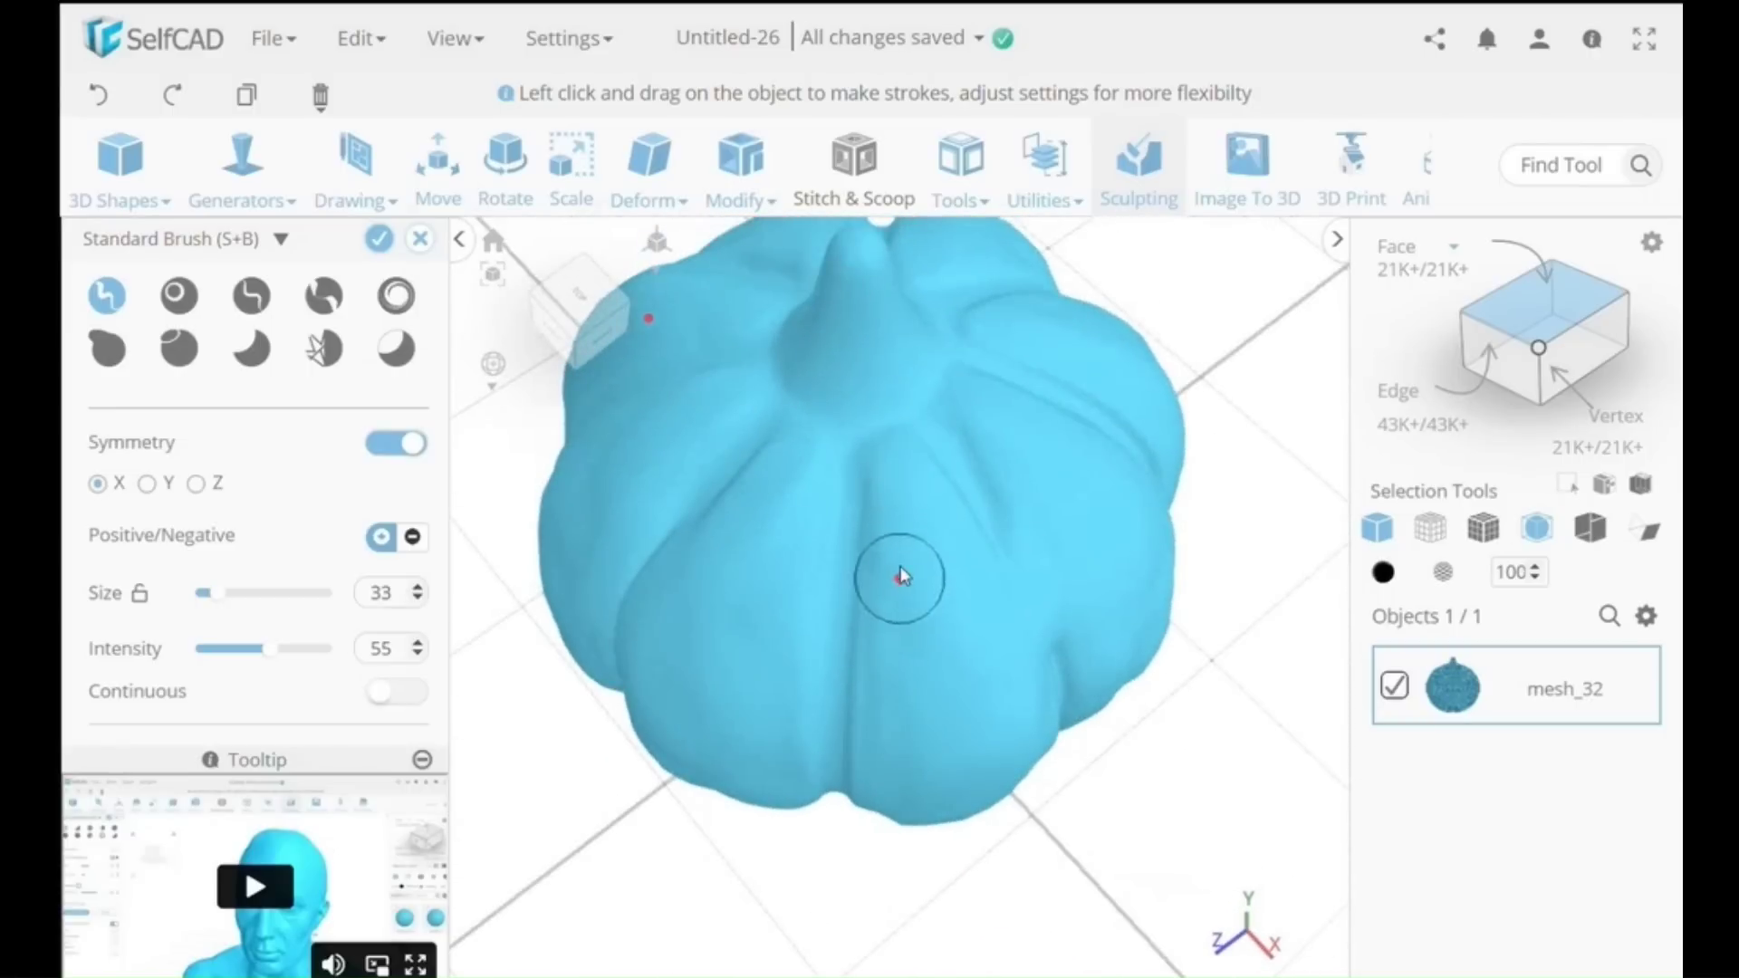
{"action": "right_click_drag", "start_coordinate": [889, 765], "coordinate": [947, 621]}
{"action": "right_click_drag", "start_coordinate": [943, 345], "coordinate": [969, 448]}
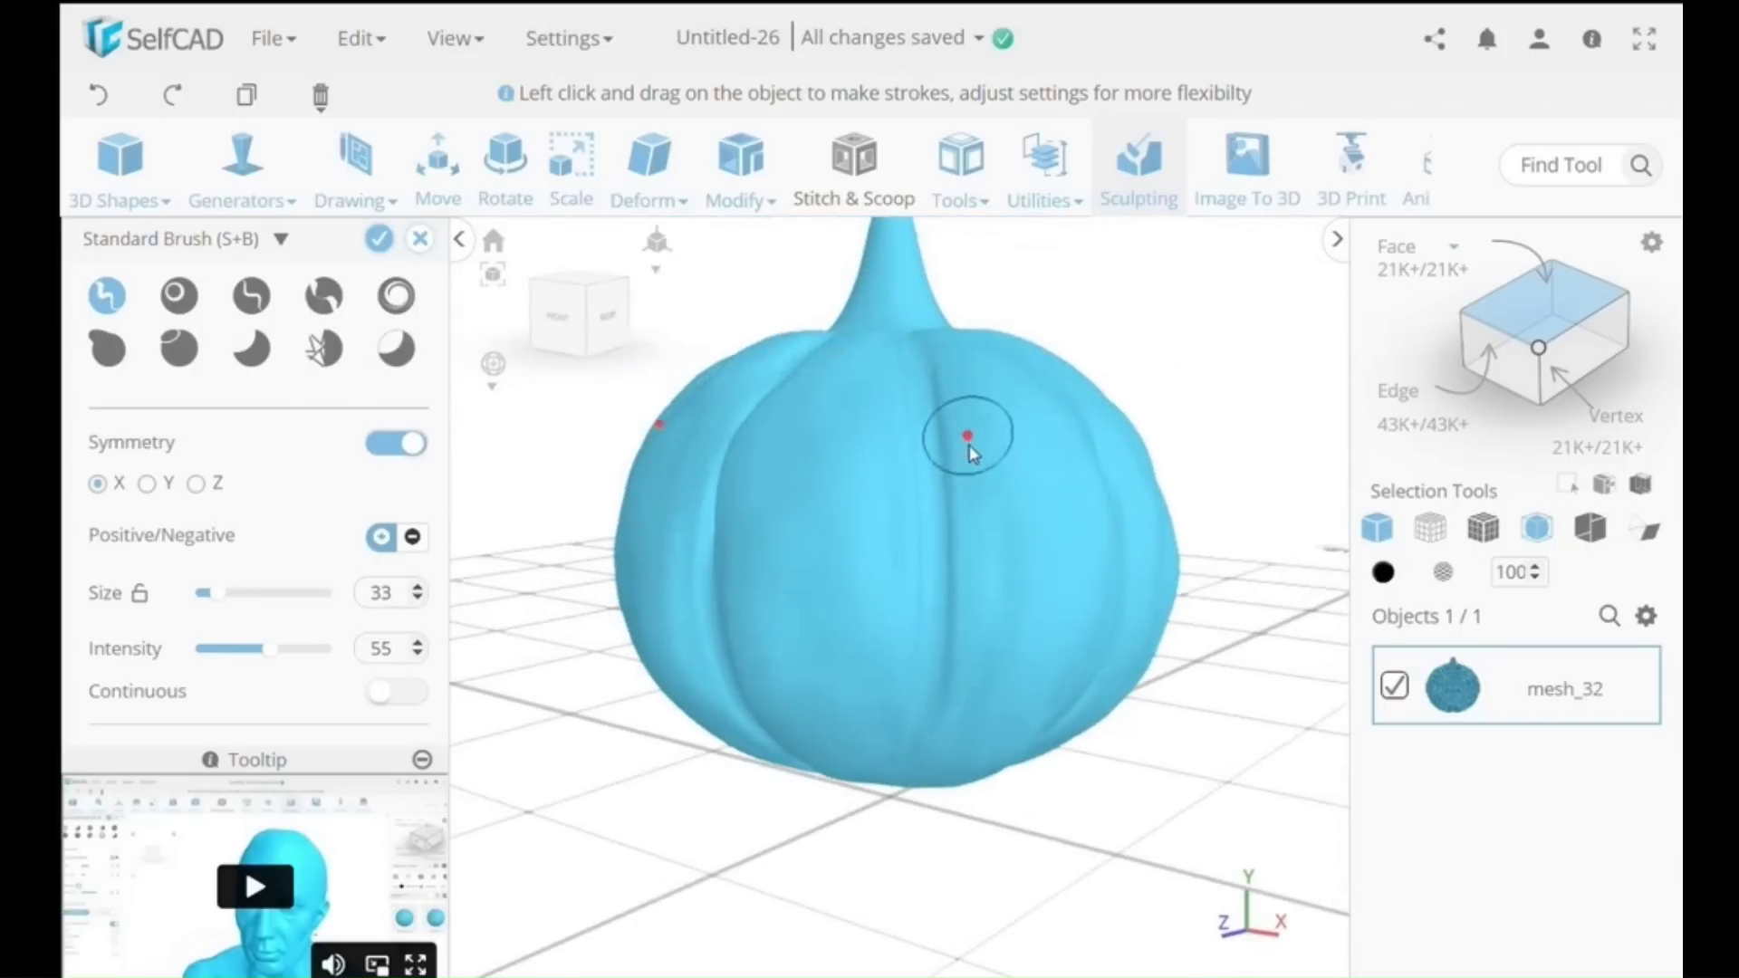
- Fill out the segments beside the front centre groove and near the base with additional Standard Brush strokes
{"action": "right_click_drag", "start_coordinate": [954, 730], "coordinate": [1064, 634]}
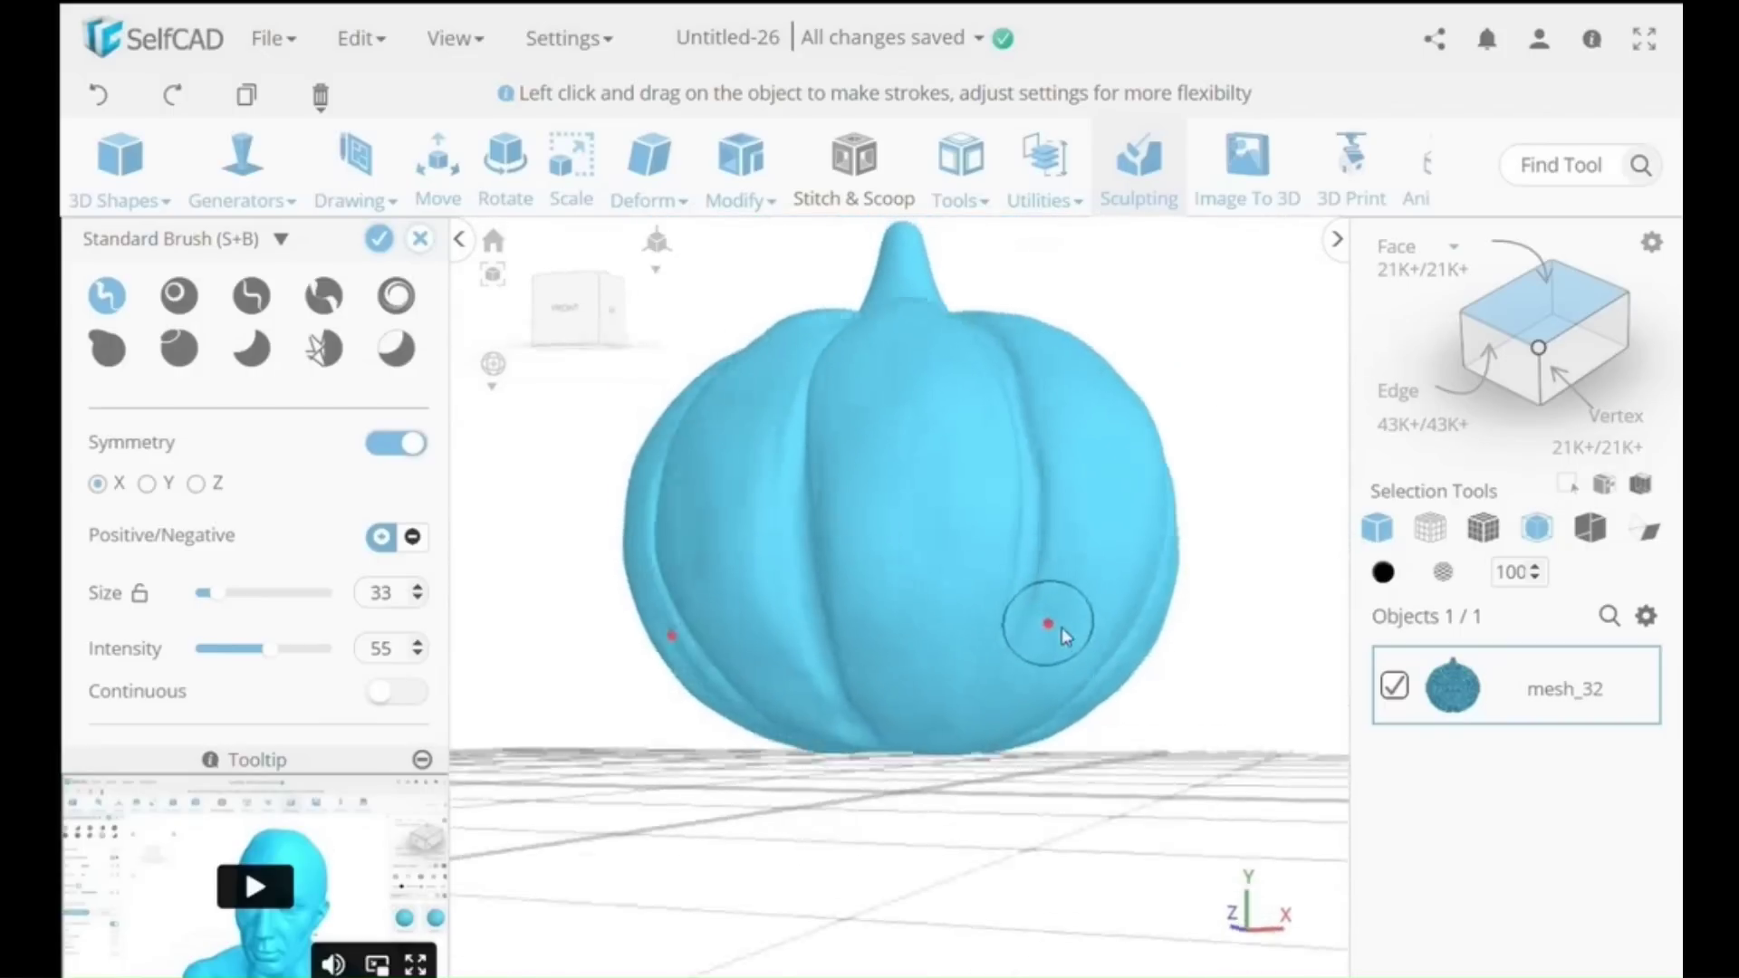
{"action": "right_click_drag", "start_coordinate": [897, 563], "coordinate": [947, 470]}
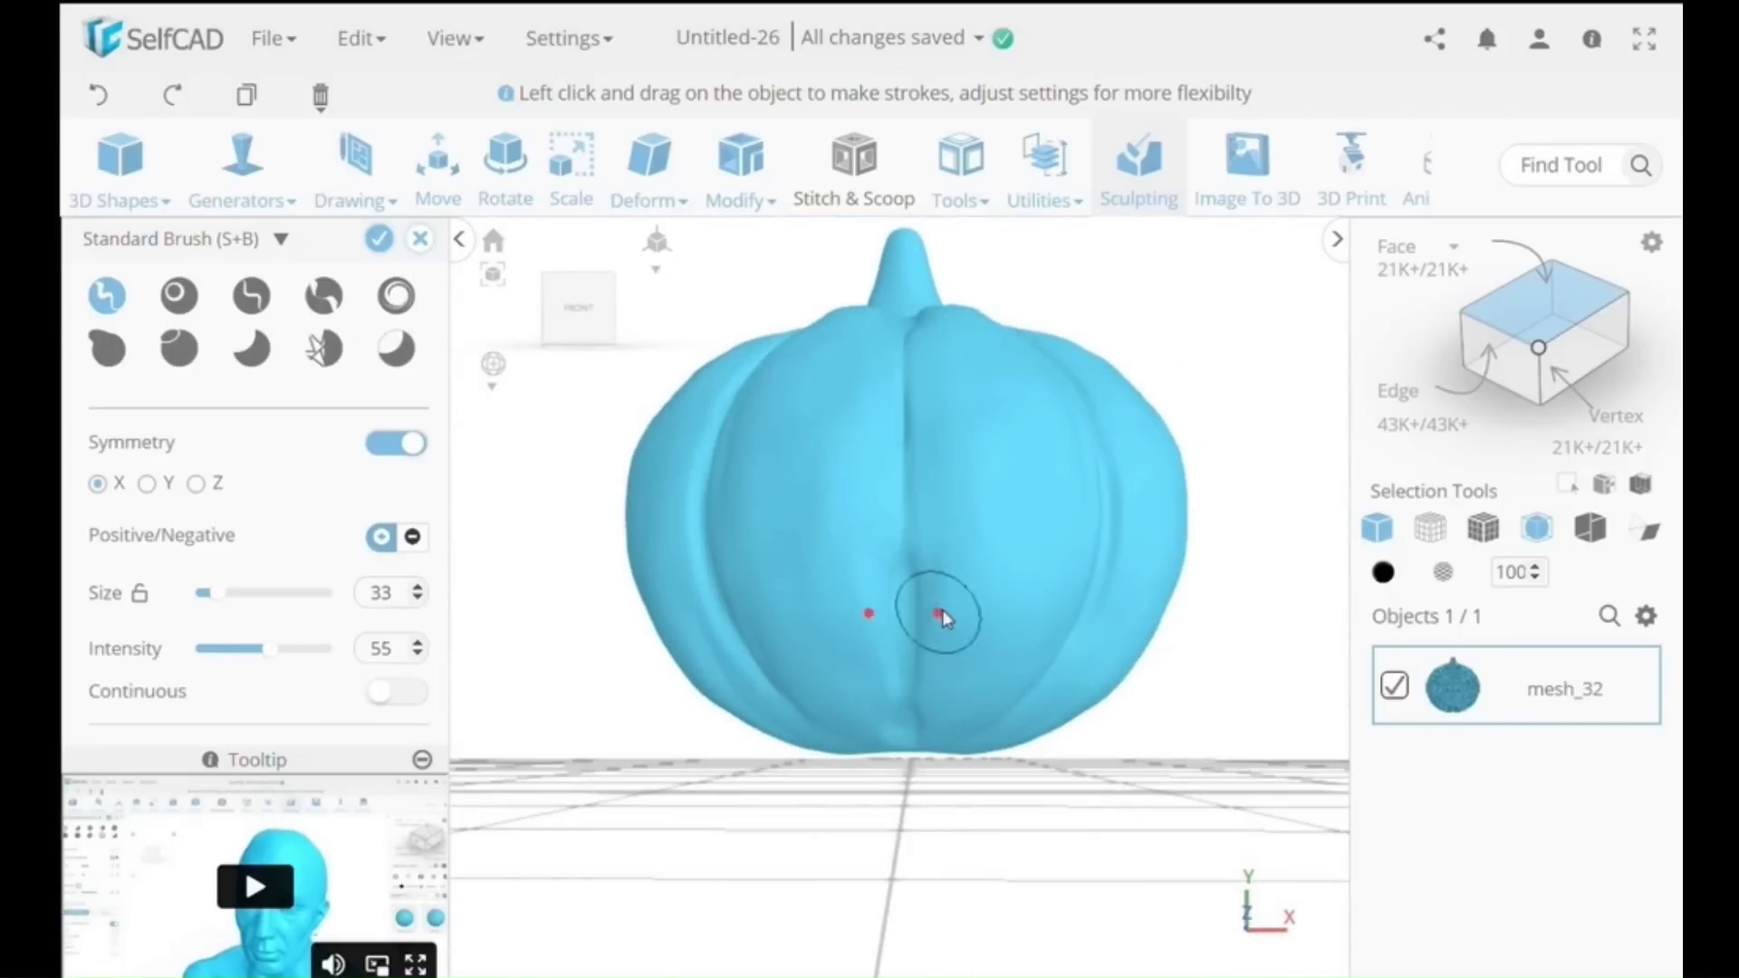
{"action": "right_click_drag", "start_coordinate": [942, 610], "coordinate": [1087, 500]}
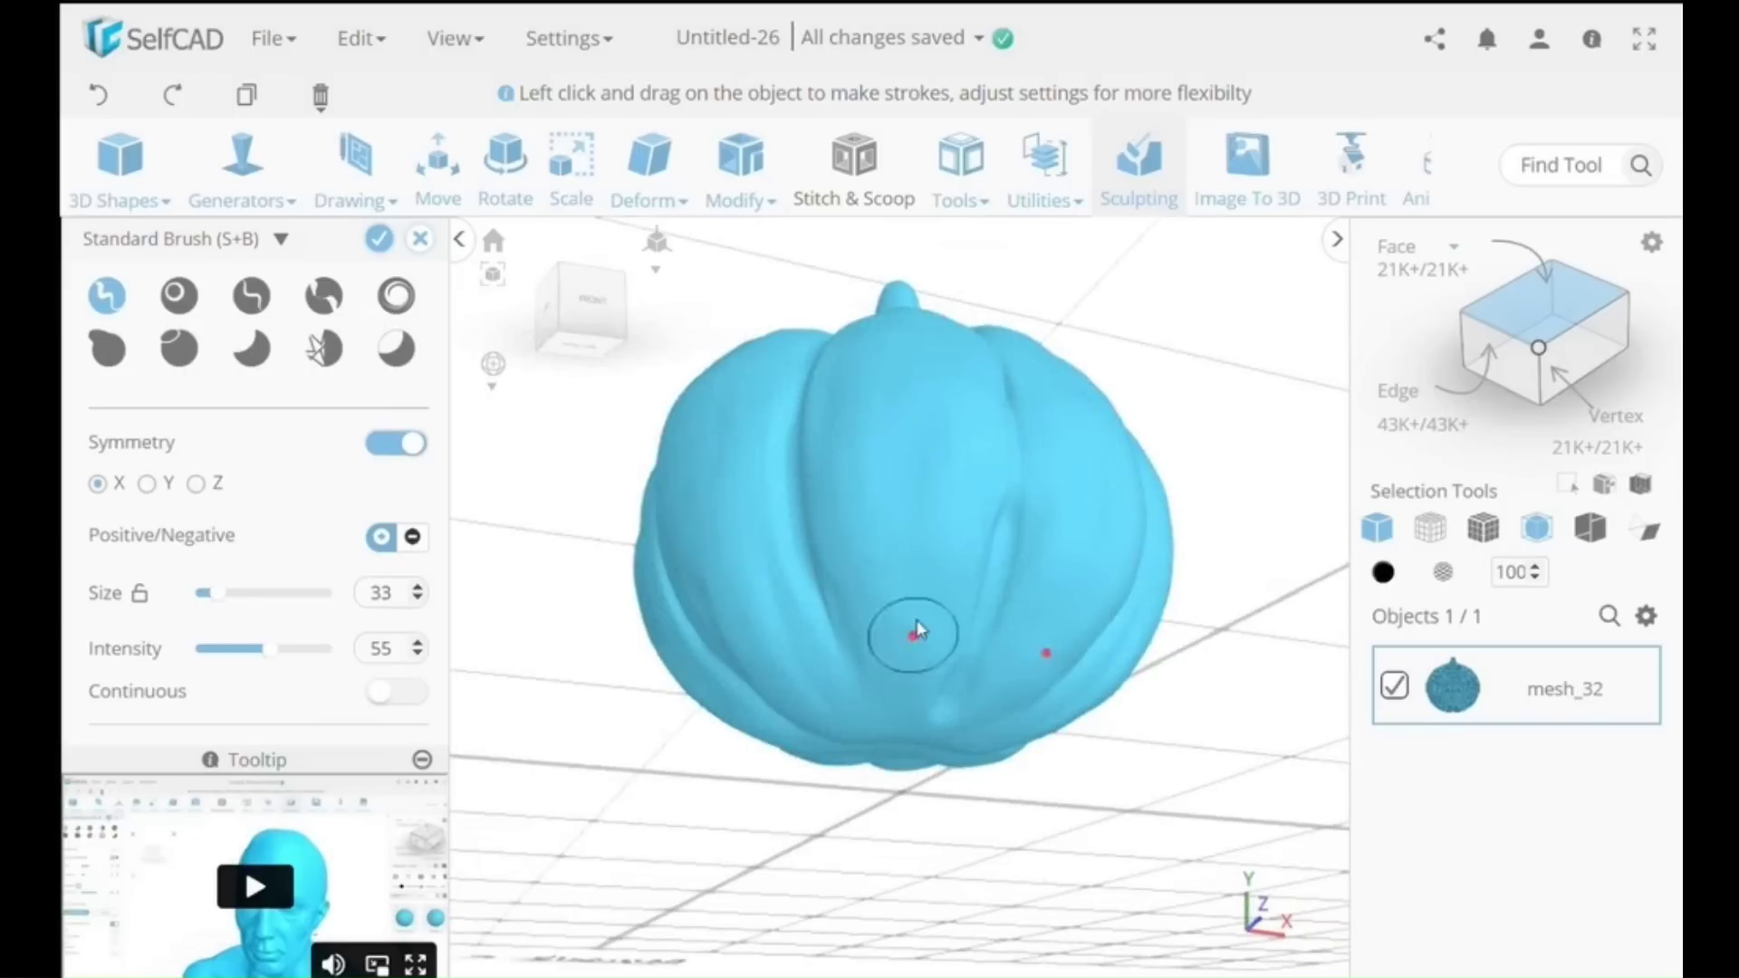
{"action": "right_click_drag", "start_coordinate": [917, 626], "coordinate": [1006, 628]}
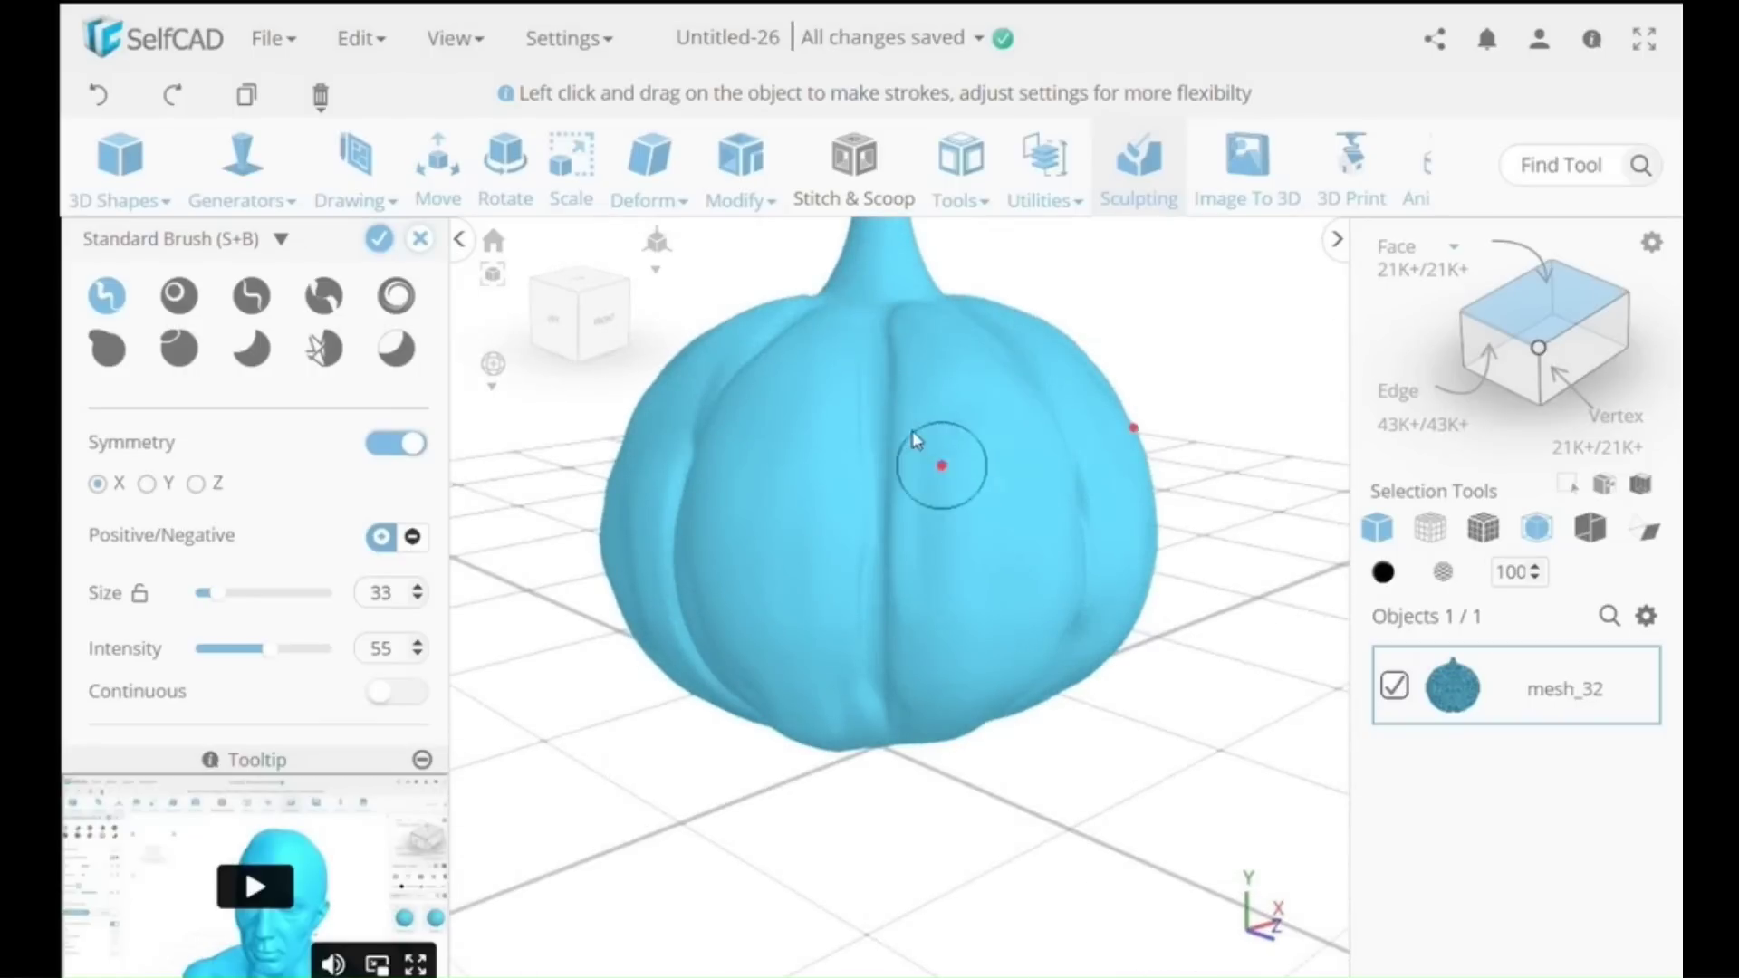
{"action": "right_click_drag", "start_coordinate": [983, 399], "coordinate": [878, 530]}
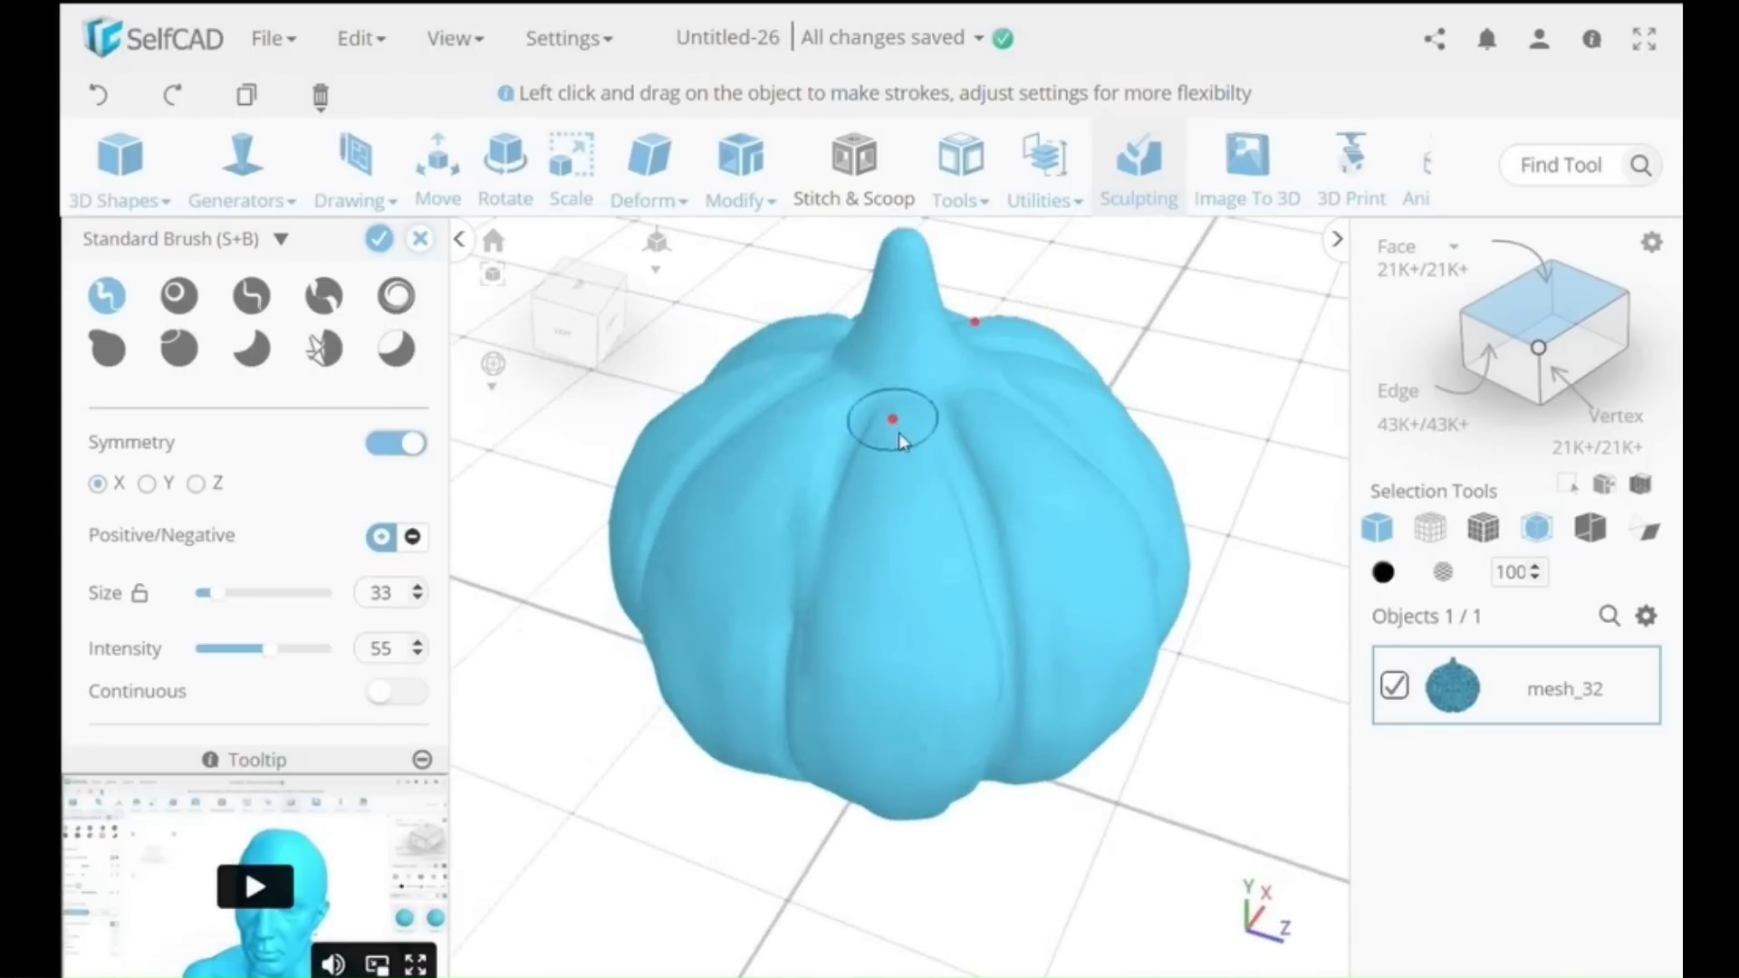
- Make another pass of Standard Brush strokes over the left and back segments to even out their bulges
{"action": "right_click_drag", "start_coordinate": [871, 687], "coordinate": [933, 462]}
{"action": "right_click_drag", "start_coordinate": [945, 667], "coordinate": [975, 516]}
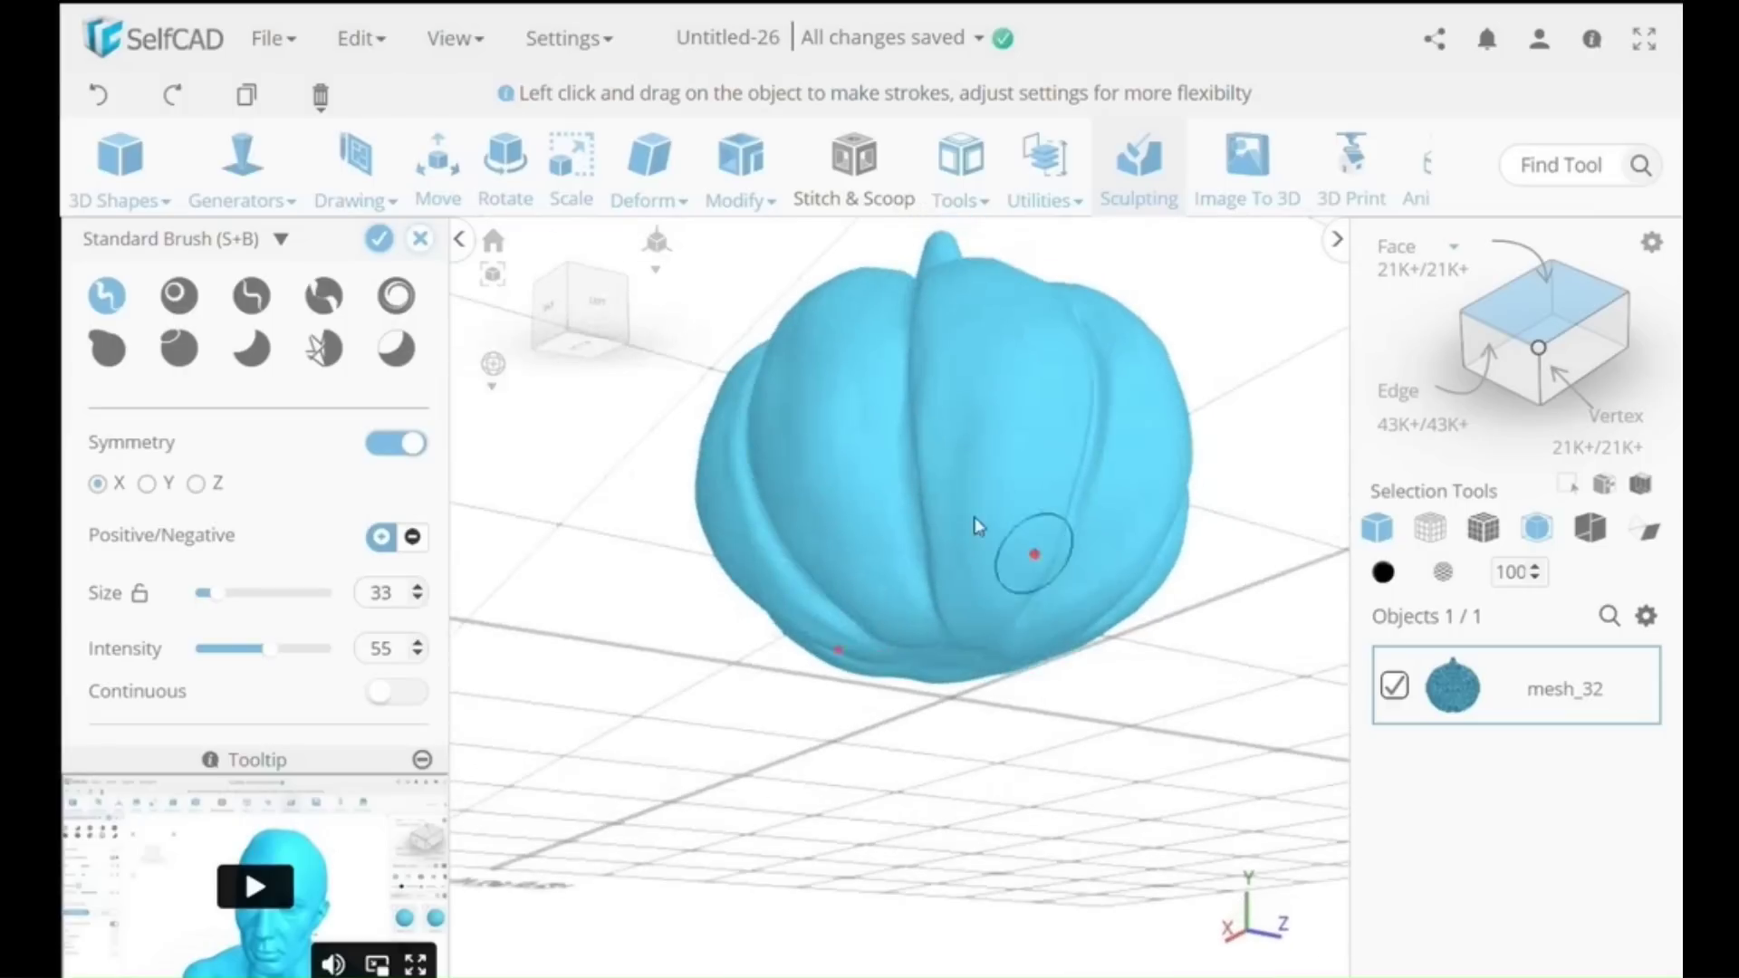
{"action": "right_click_drag", "start_coordinate": [850, 567], "coordinate": [1100, 706]}
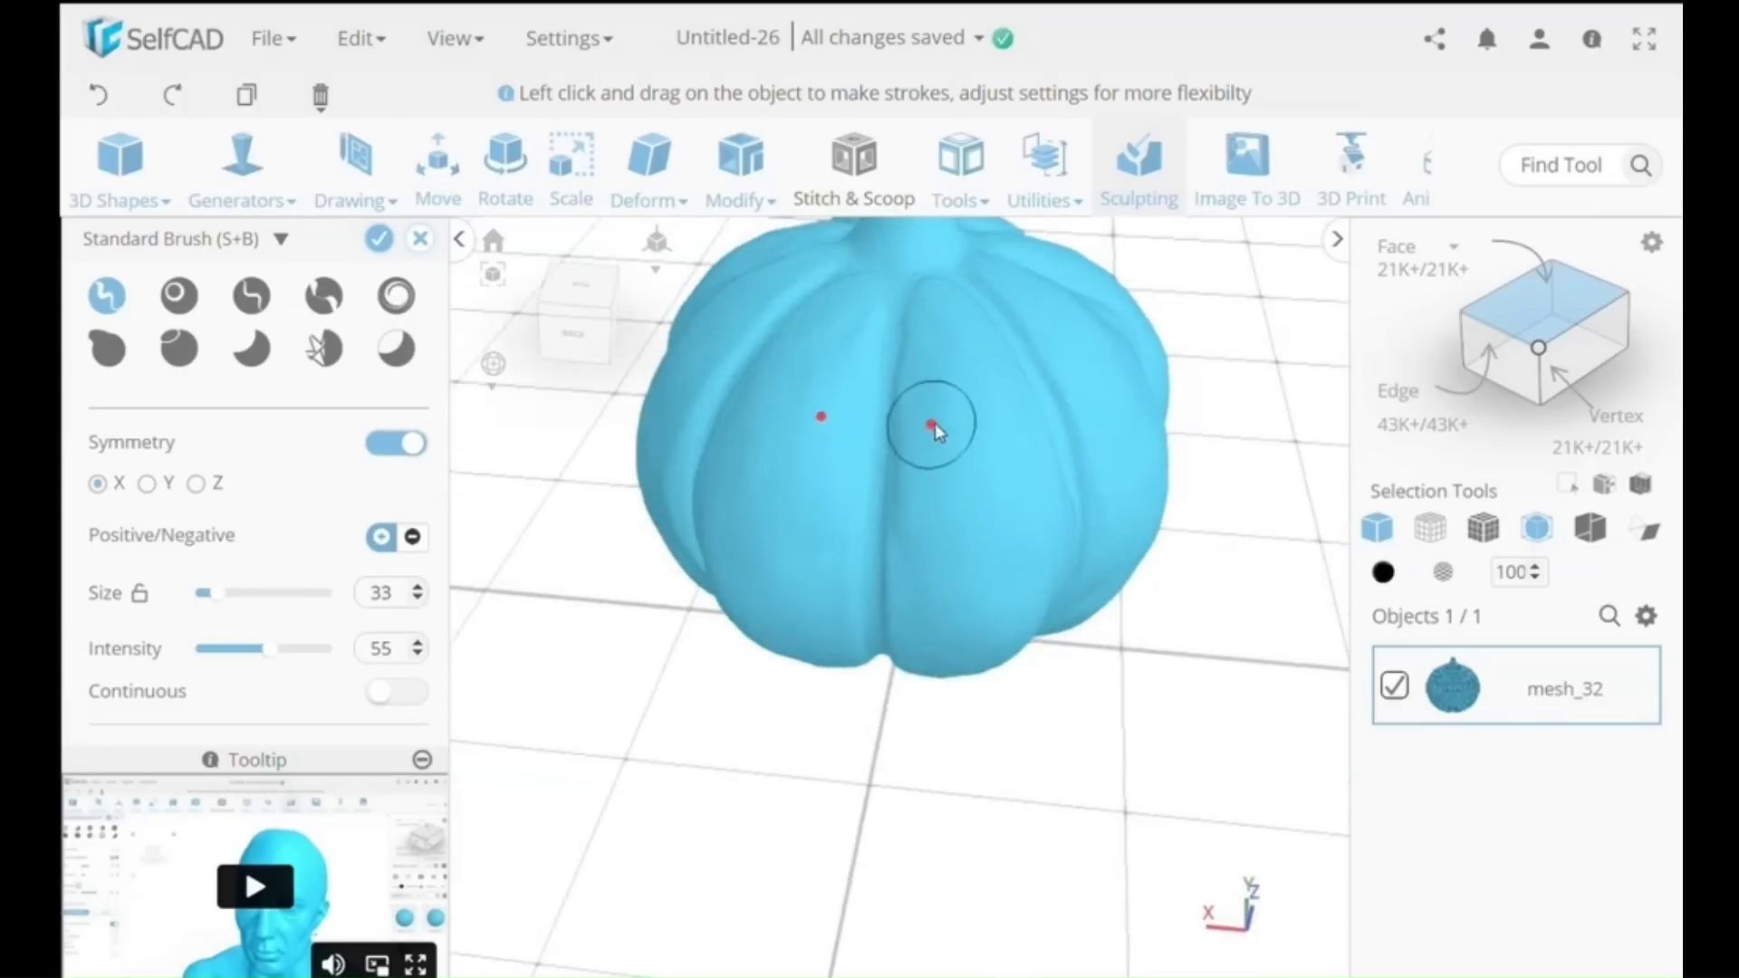
{"action": "right_click_drag", "start_coordinate": [935, 423], "coordinate": [960, 514]}
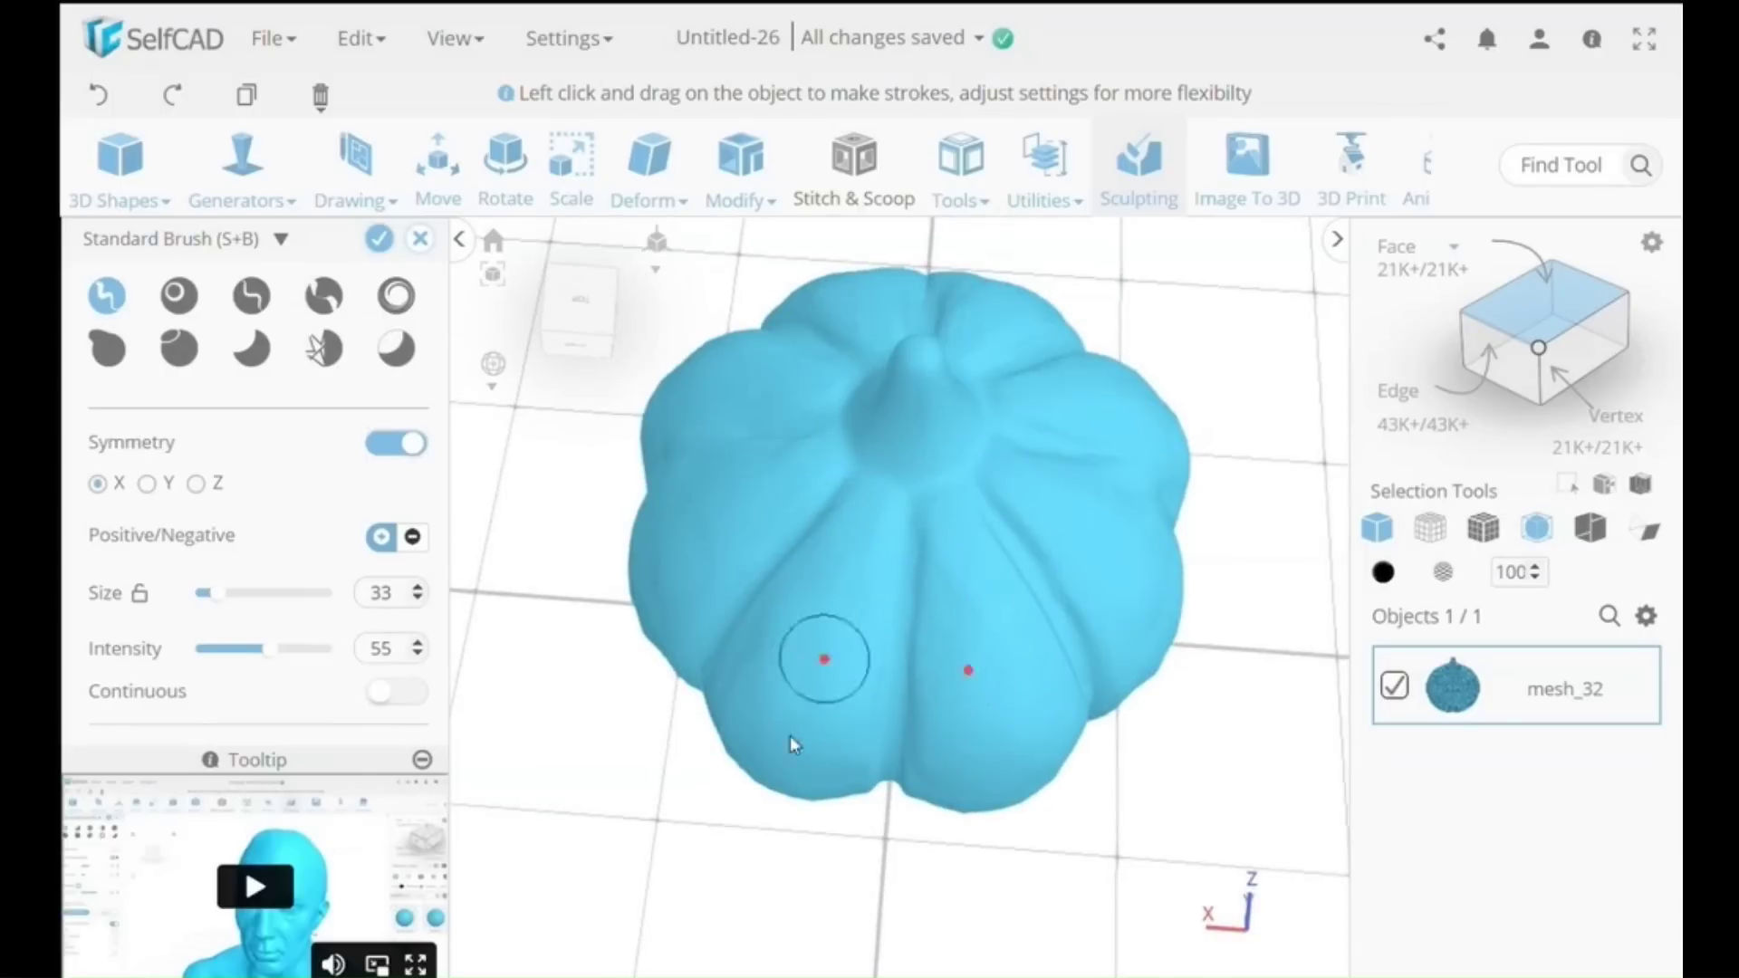
- Even out the segments on the pumpkin's back and sides with the Smooth Brush at size 51 and intensity 30, with X symmetry
{"action": "mouse_move", "coordinate": [790, 736]}
{"action": "right_mouse_down"}
{"action": "mouse_move", "coordinate": [915, 524]}
{"action": "mouse_move", "coordinate": [915, 298]}
{"action": "right_mouse_up"}
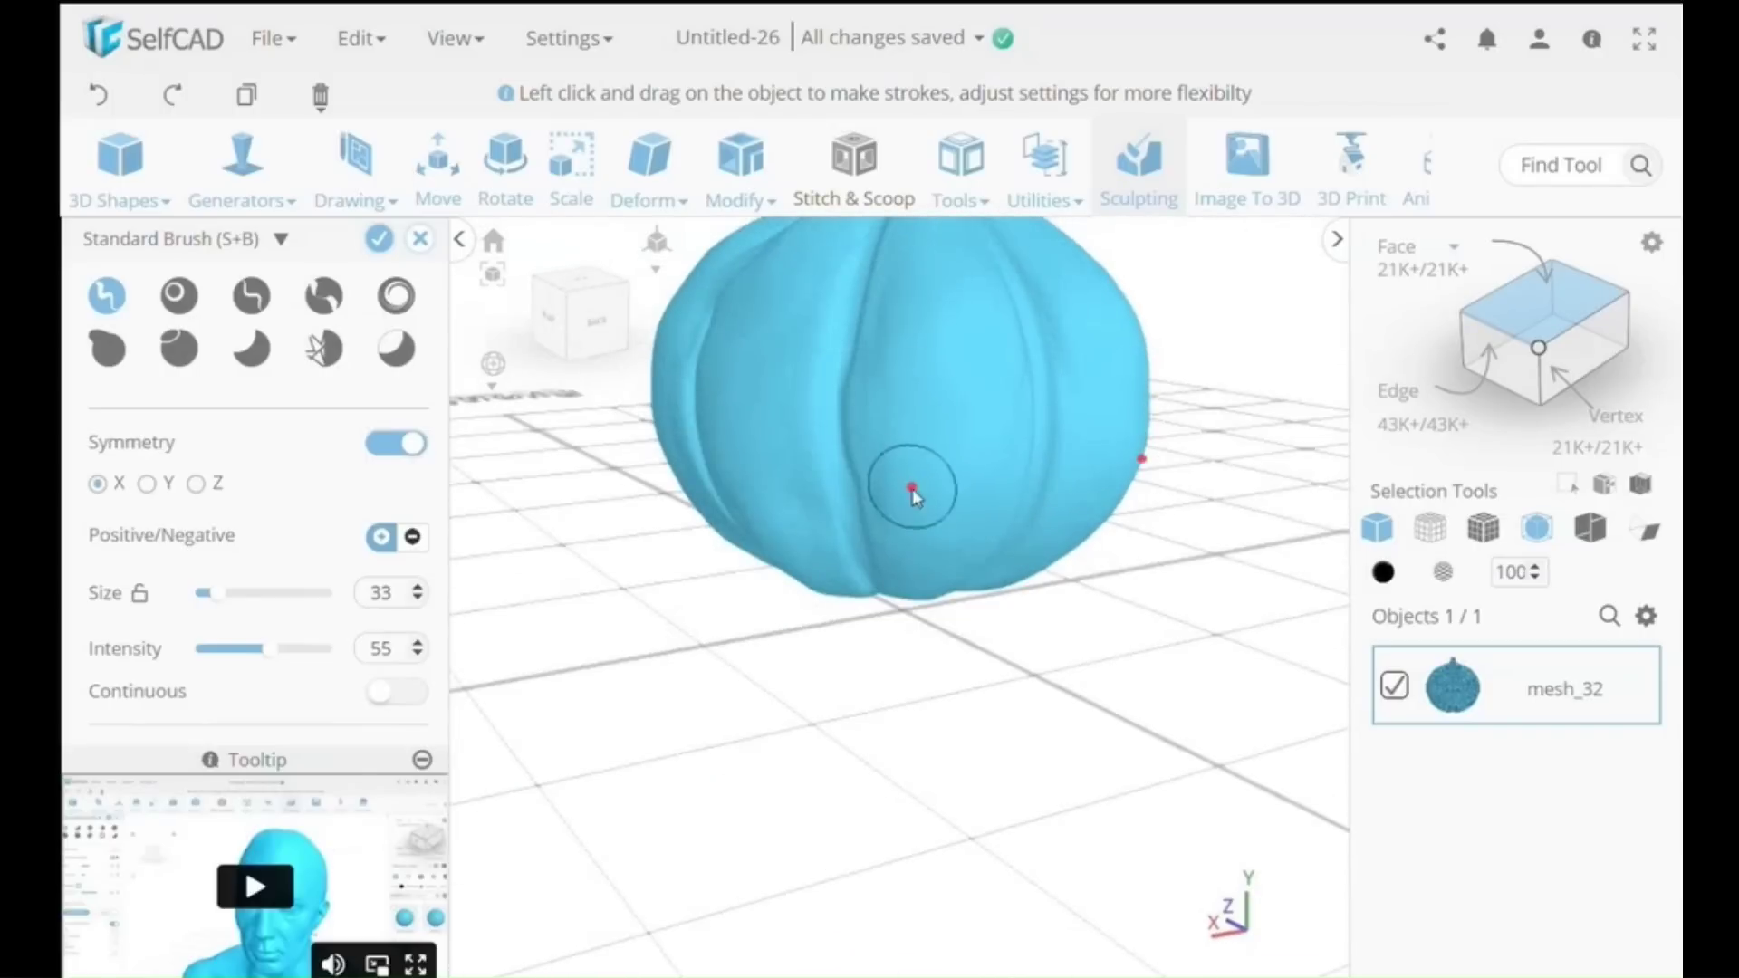
{"action": "right_click_drag", "start_coordinate": [981, 447], "coordinate": [955, 538]}
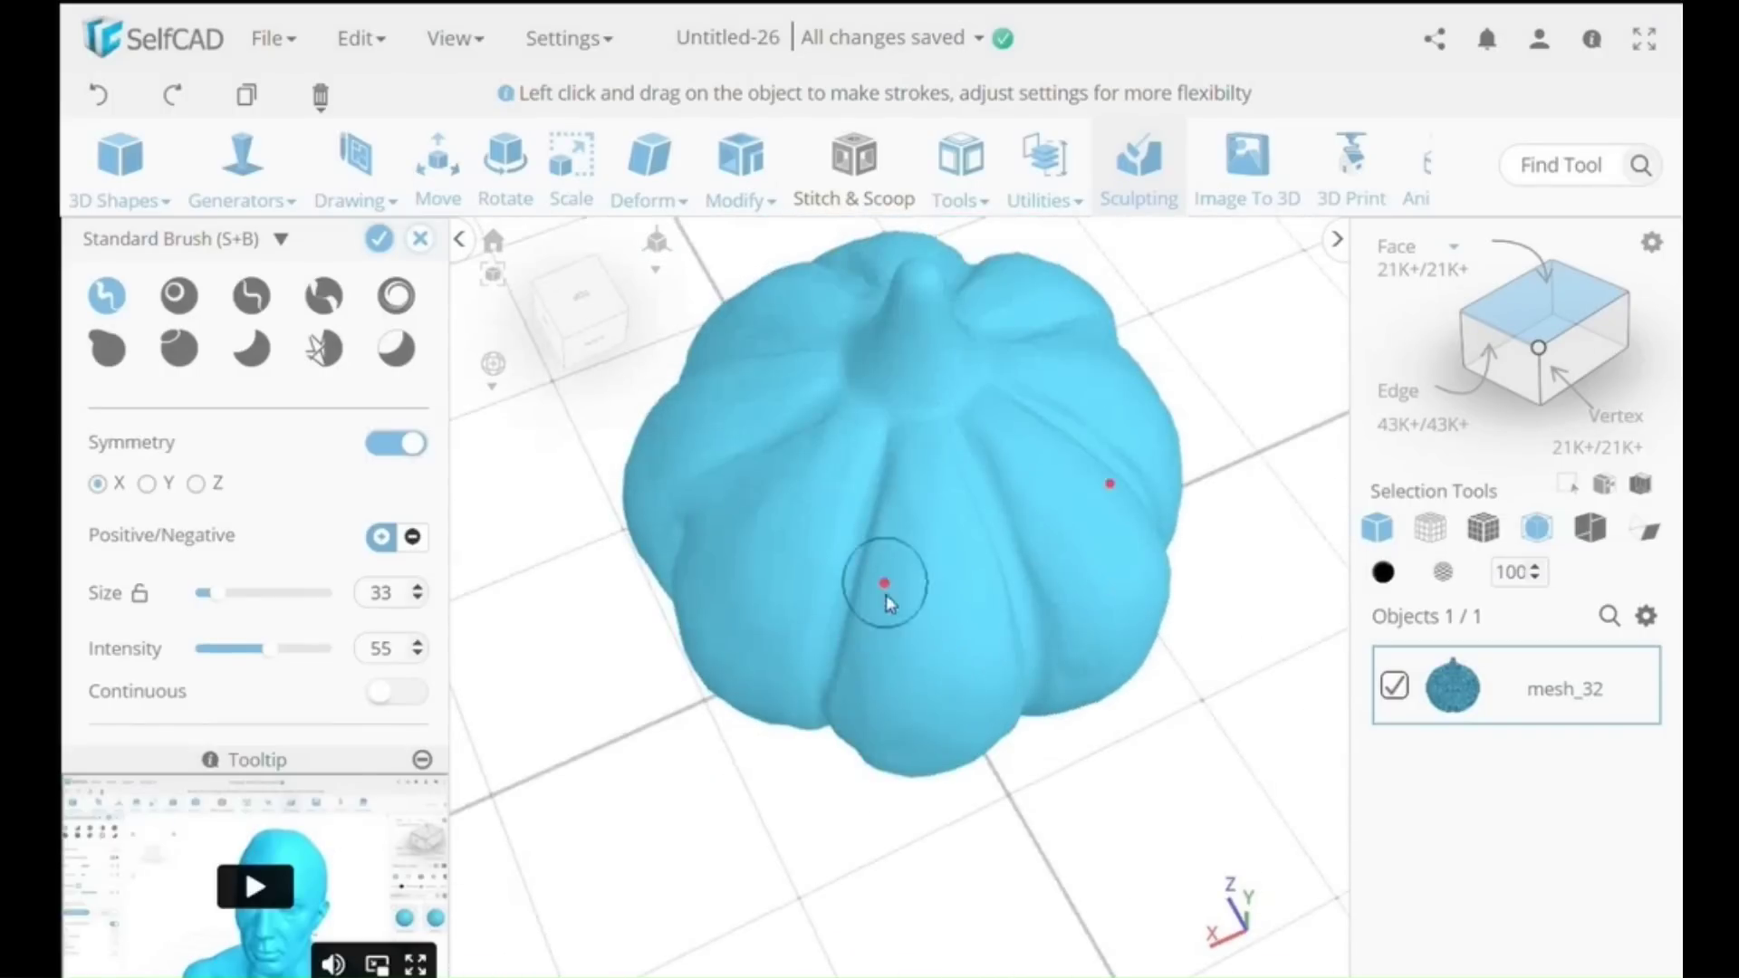
{"action": "left_click", "coordinate": [328, 353]}
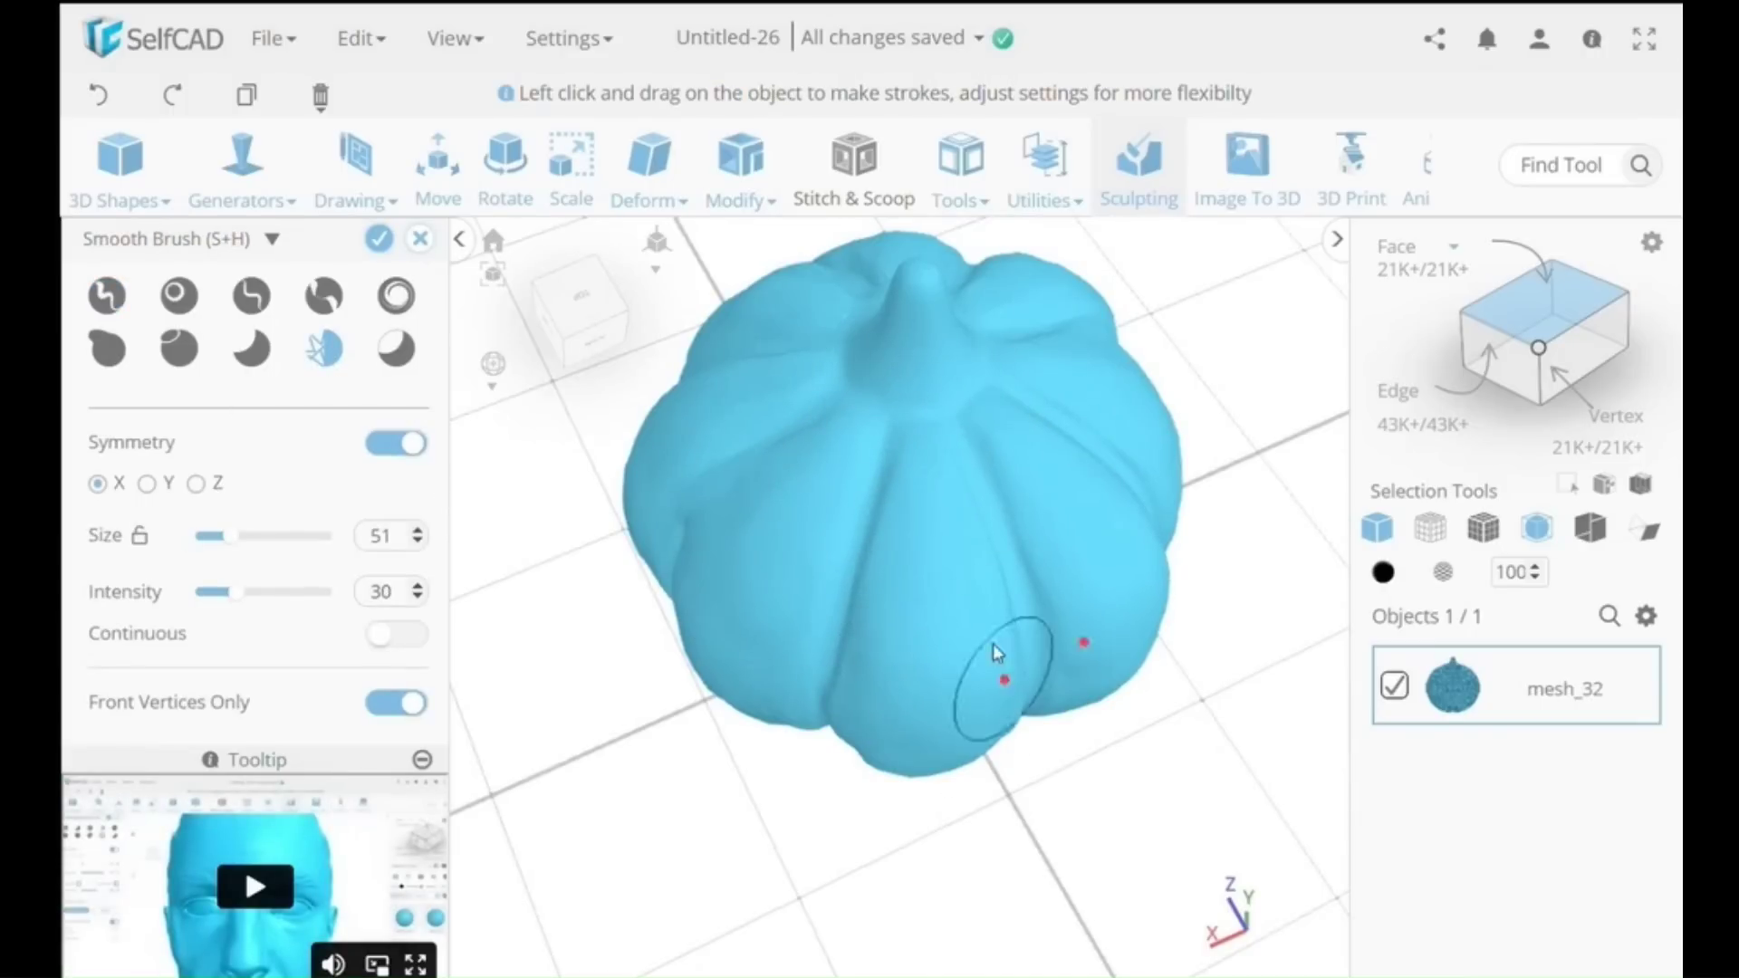
{"action": "right_click_drag", "start_coordinate": [1067, 451], "coordinate": [963, 272]}
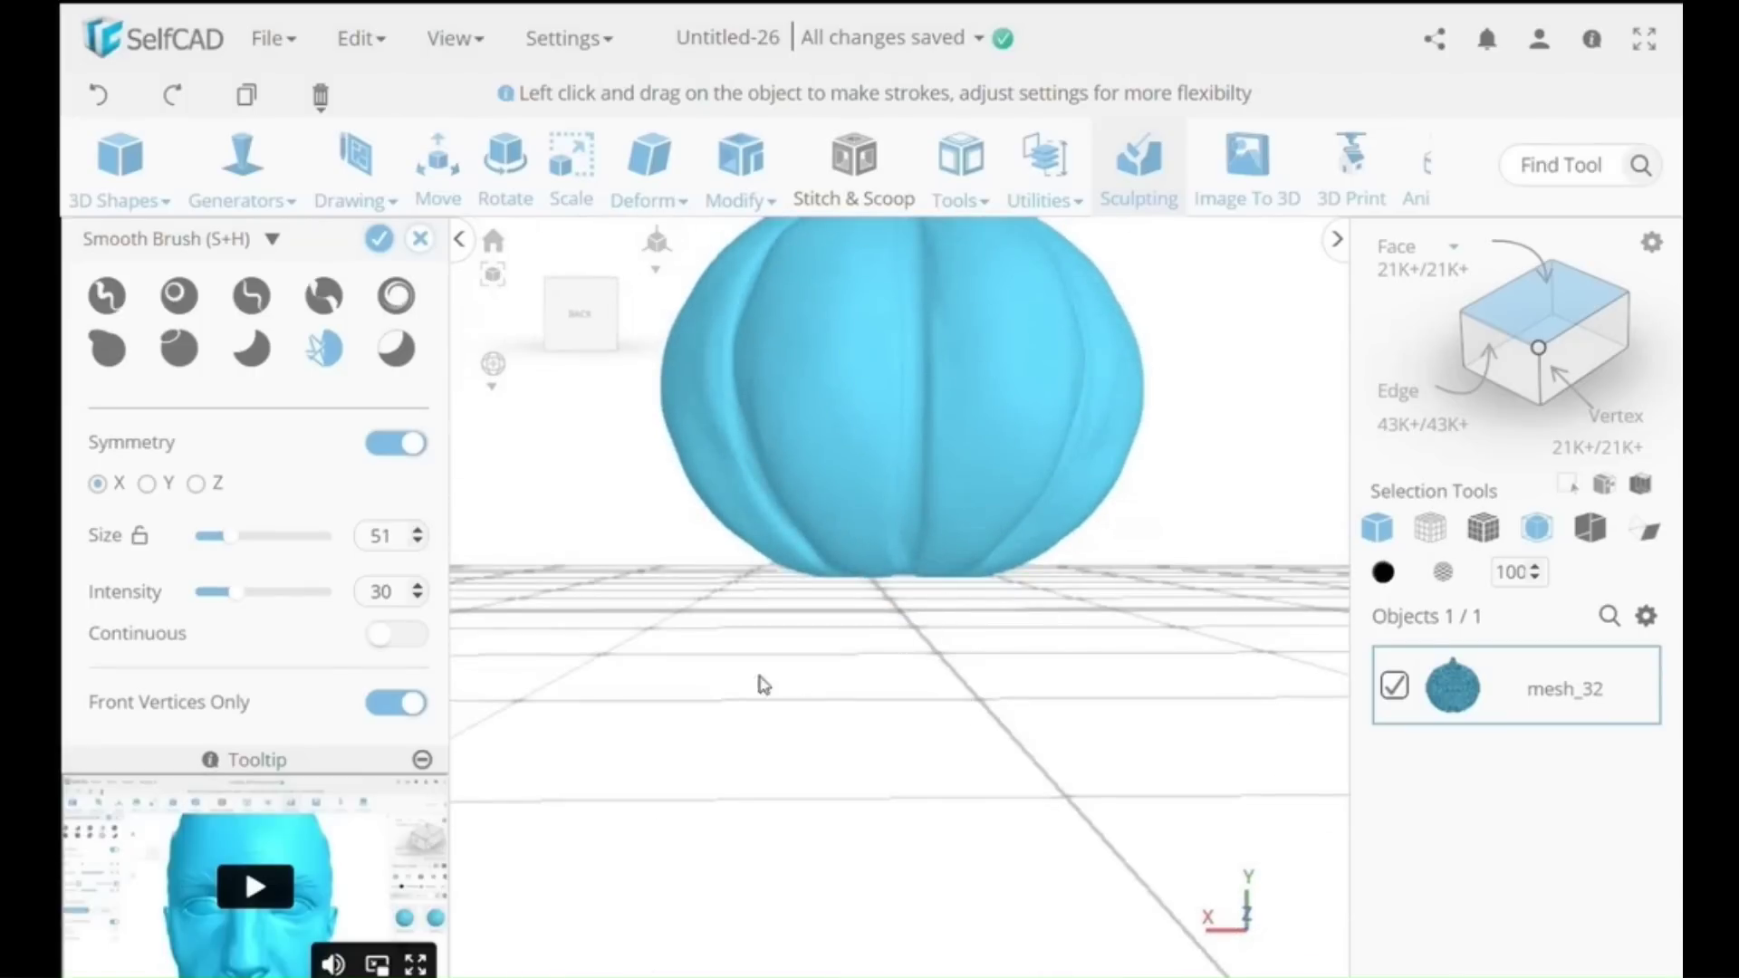
{"action": "mouse_move", "coordinate": [922, 382]}
{"action": "right_mouse_down"}
{"action": "mouse_move", "coordinate": [932, 434]}
{"action": "mouse_move", "coordinate": [983, 318]}
{"action": "right_mouse_up"}
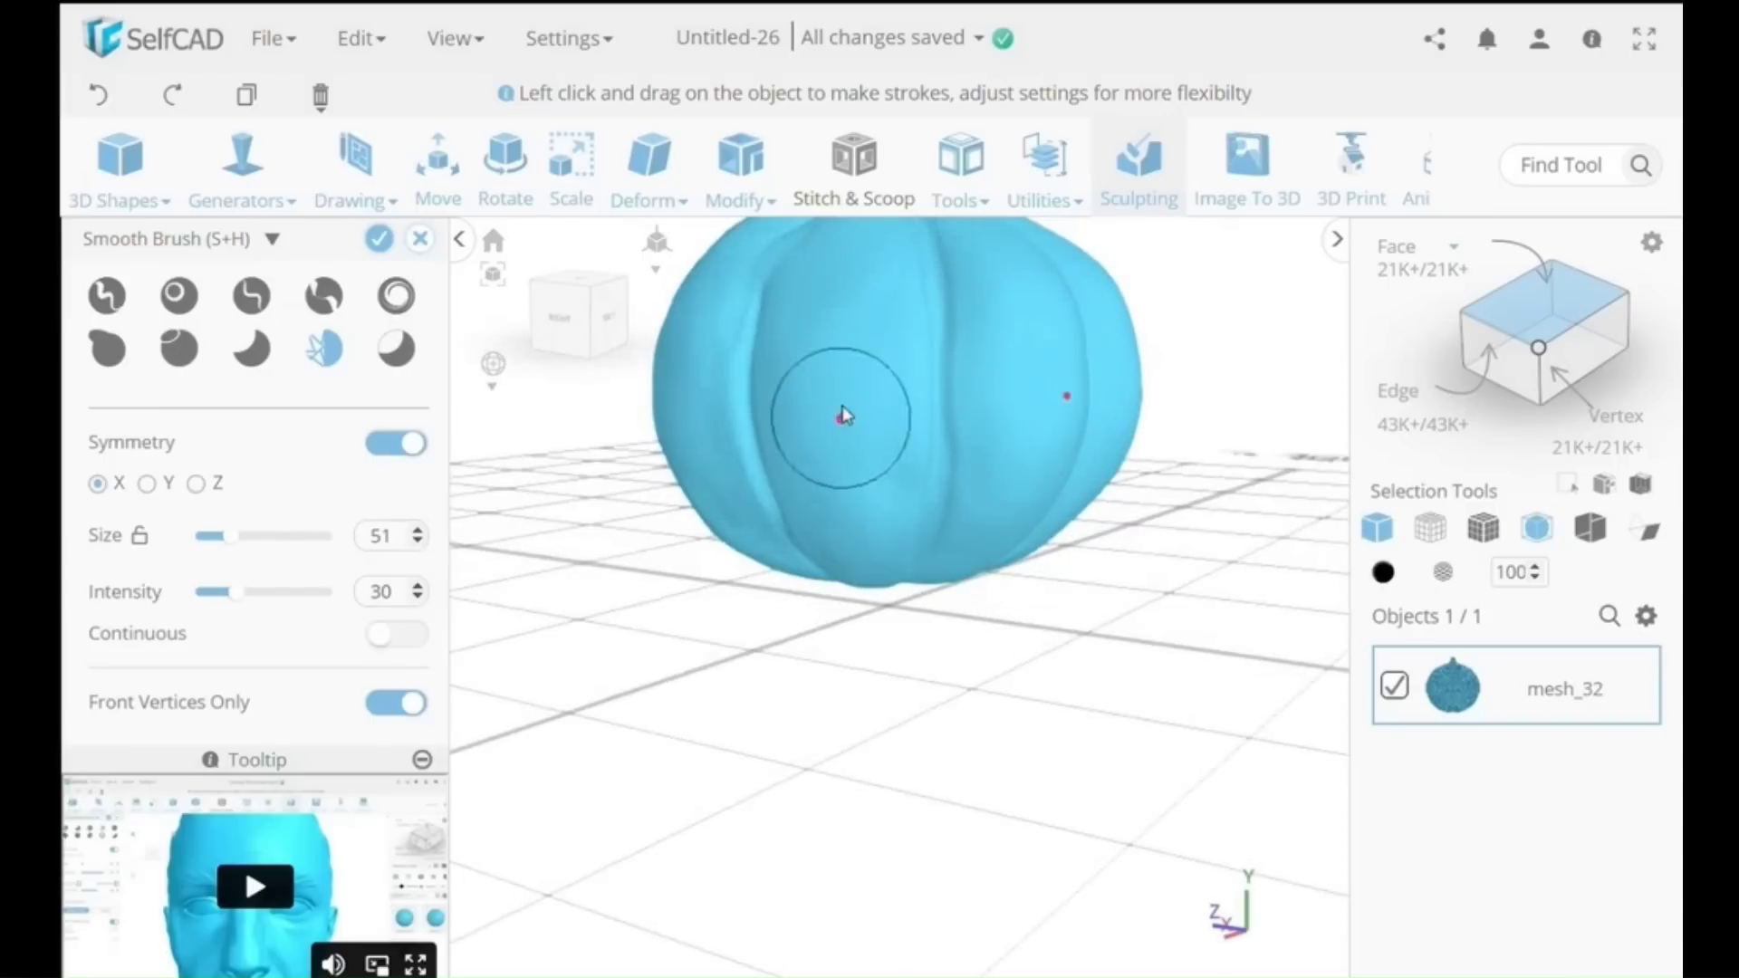
{"action": "mouse_move", "coordinate": [865, 453]}
{"action": "right_mouse_down"}
{"action": "mouse_move", "coordinate": [924, 444]}
{"action": "mouse_move", "coordinate": [977, 317]}
{"action": "right_mouse_up"}
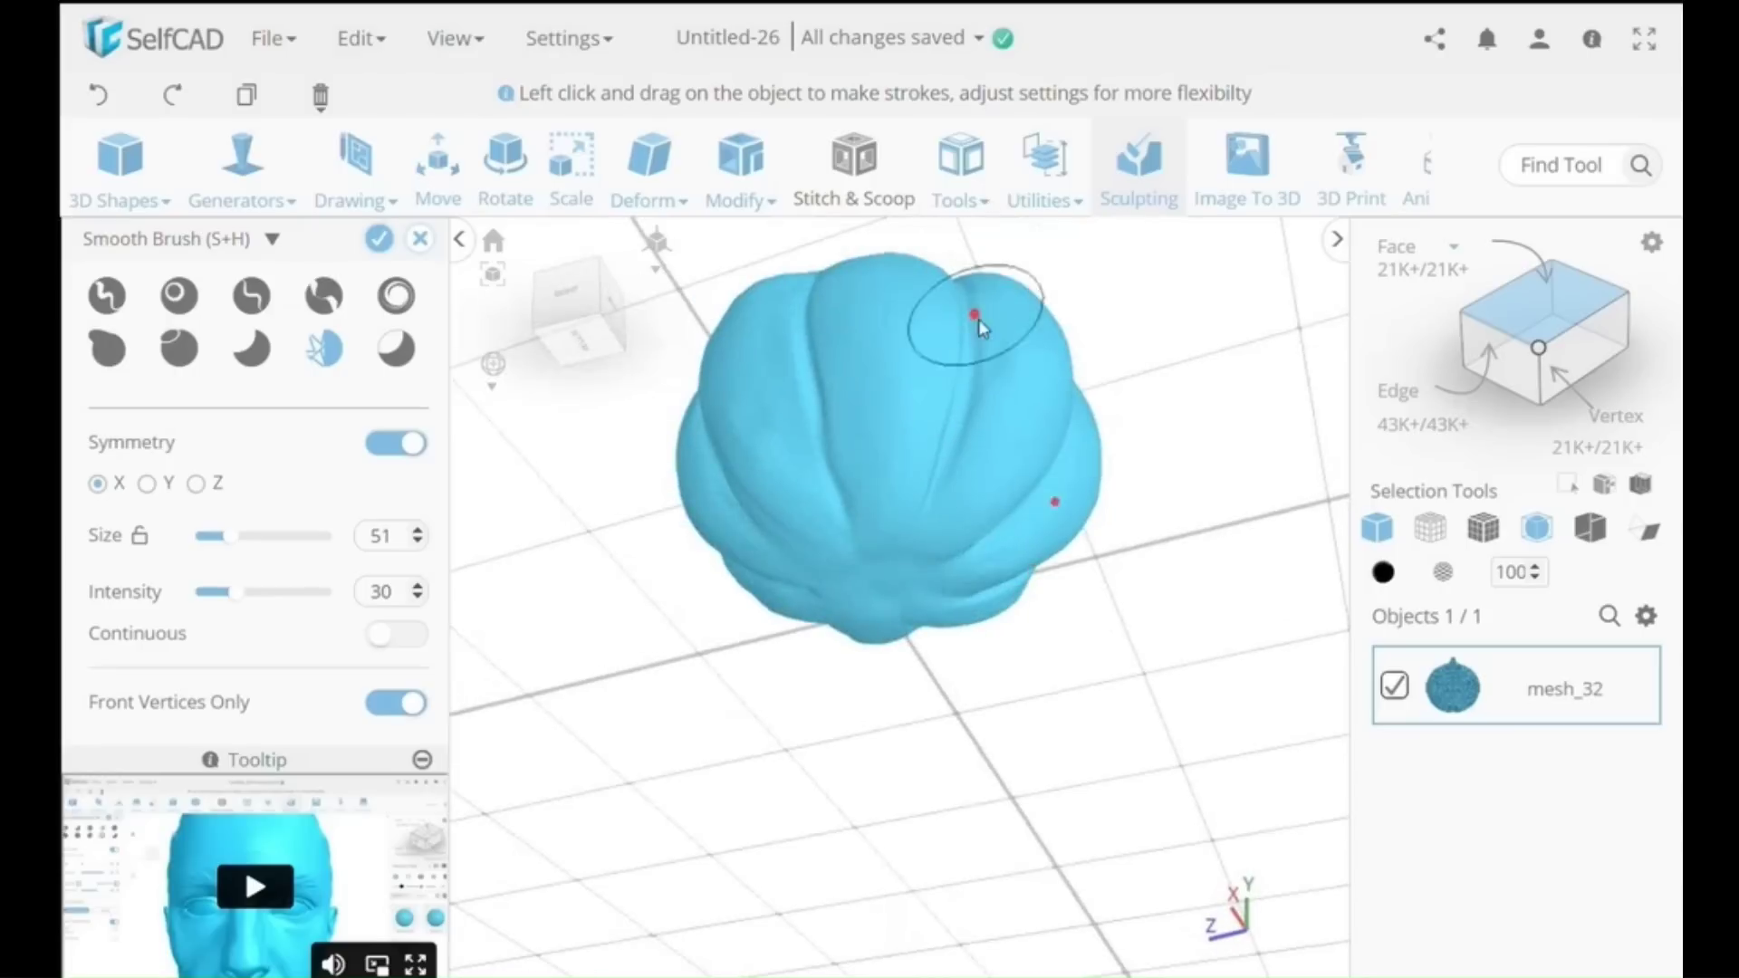
{"action": "right_click_drag", "start_coordinate": [858, 501], "coordinate": [1048, 547]}
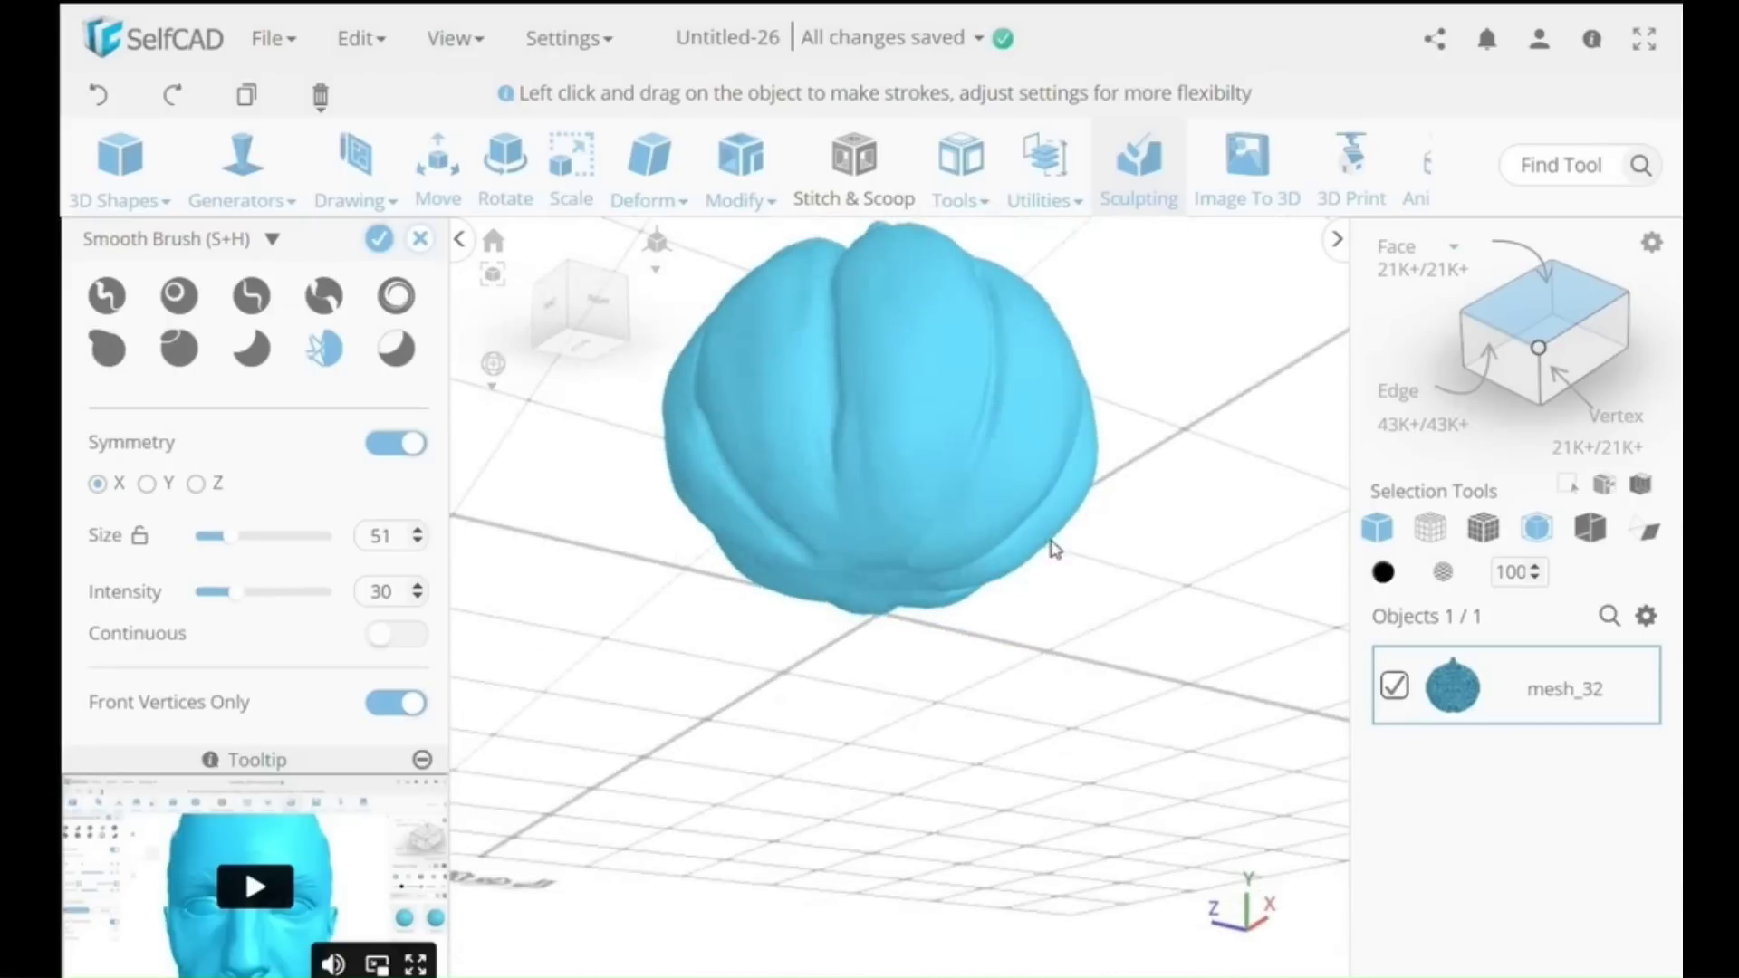
- Smooth the remaining side segments and the grooves where they converge on the underside
{"action": "right_click_drag", "start_coordinate": [920, 524], "coordinate": [924, 453]}
{"action": "mouse_move", "coordinate": [986, 507]}
{"action": "right_mouse_down"}
{"action": "mouse_move", "coordinate": [947, 453]}
{"action": "mouse_move", "coordinate": [942, 362]}
{"action": "mouse_move", "coordinate": [921, 418]}
{"action": "right_mouse_up"}
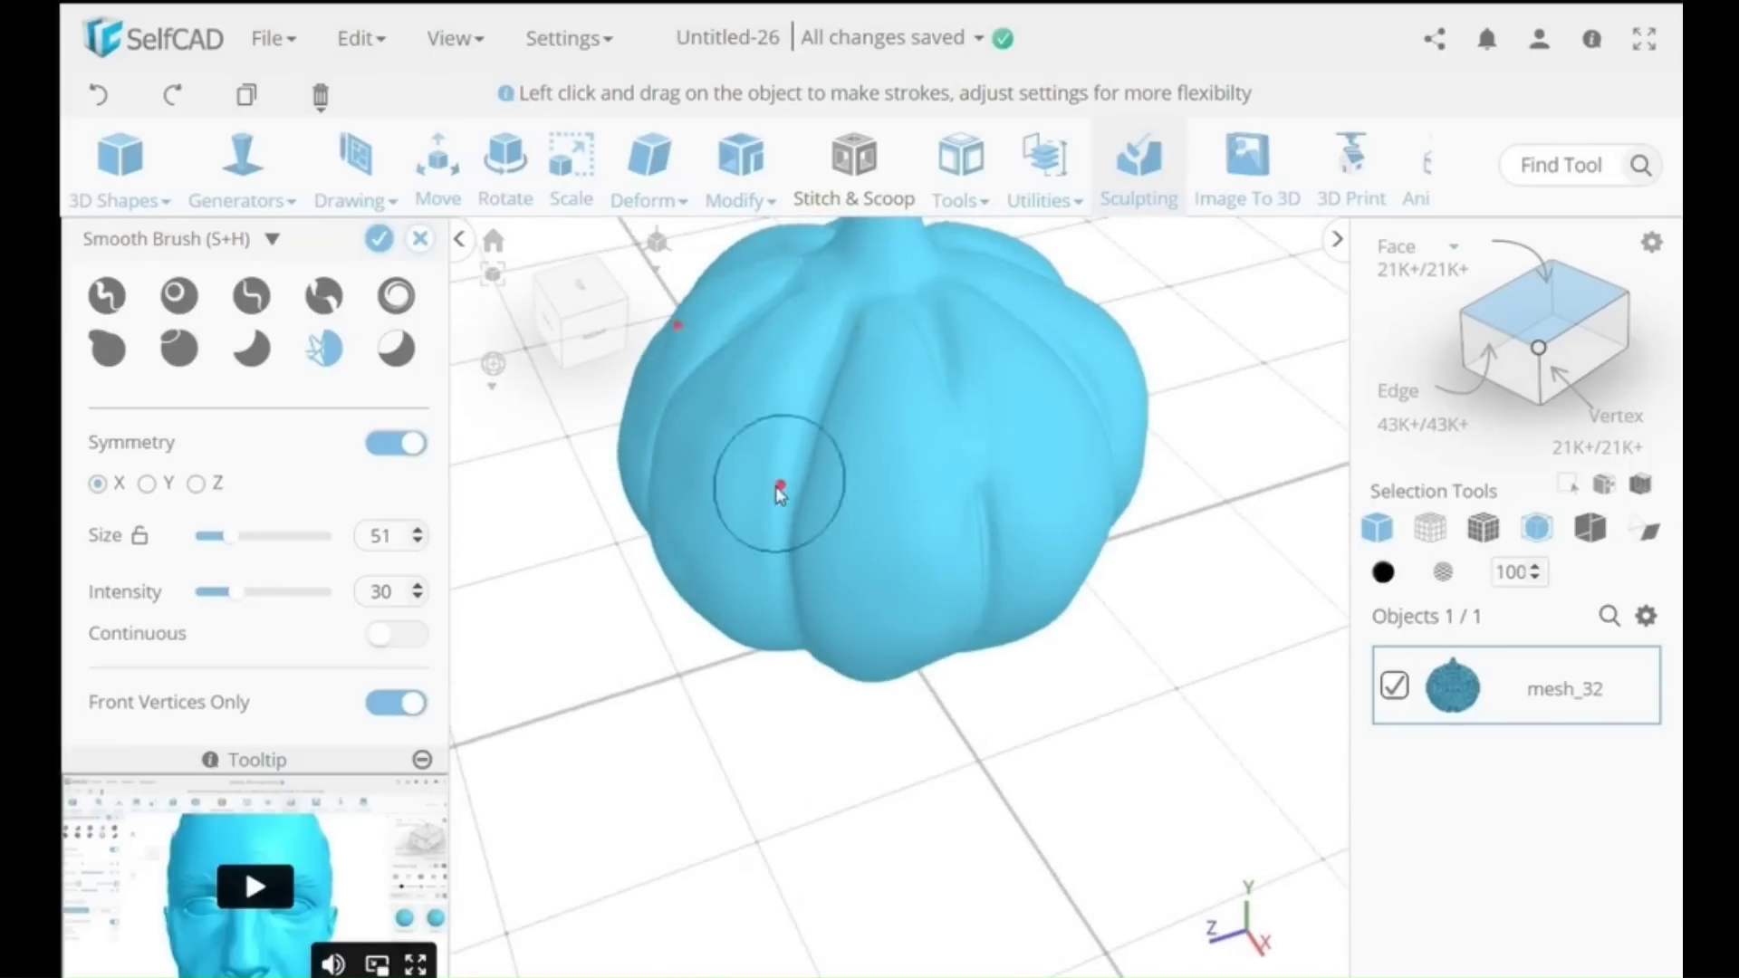
{"action": "right_click_drag", "start_coordinate": [768, 378], "coordinate": [986, 525]}
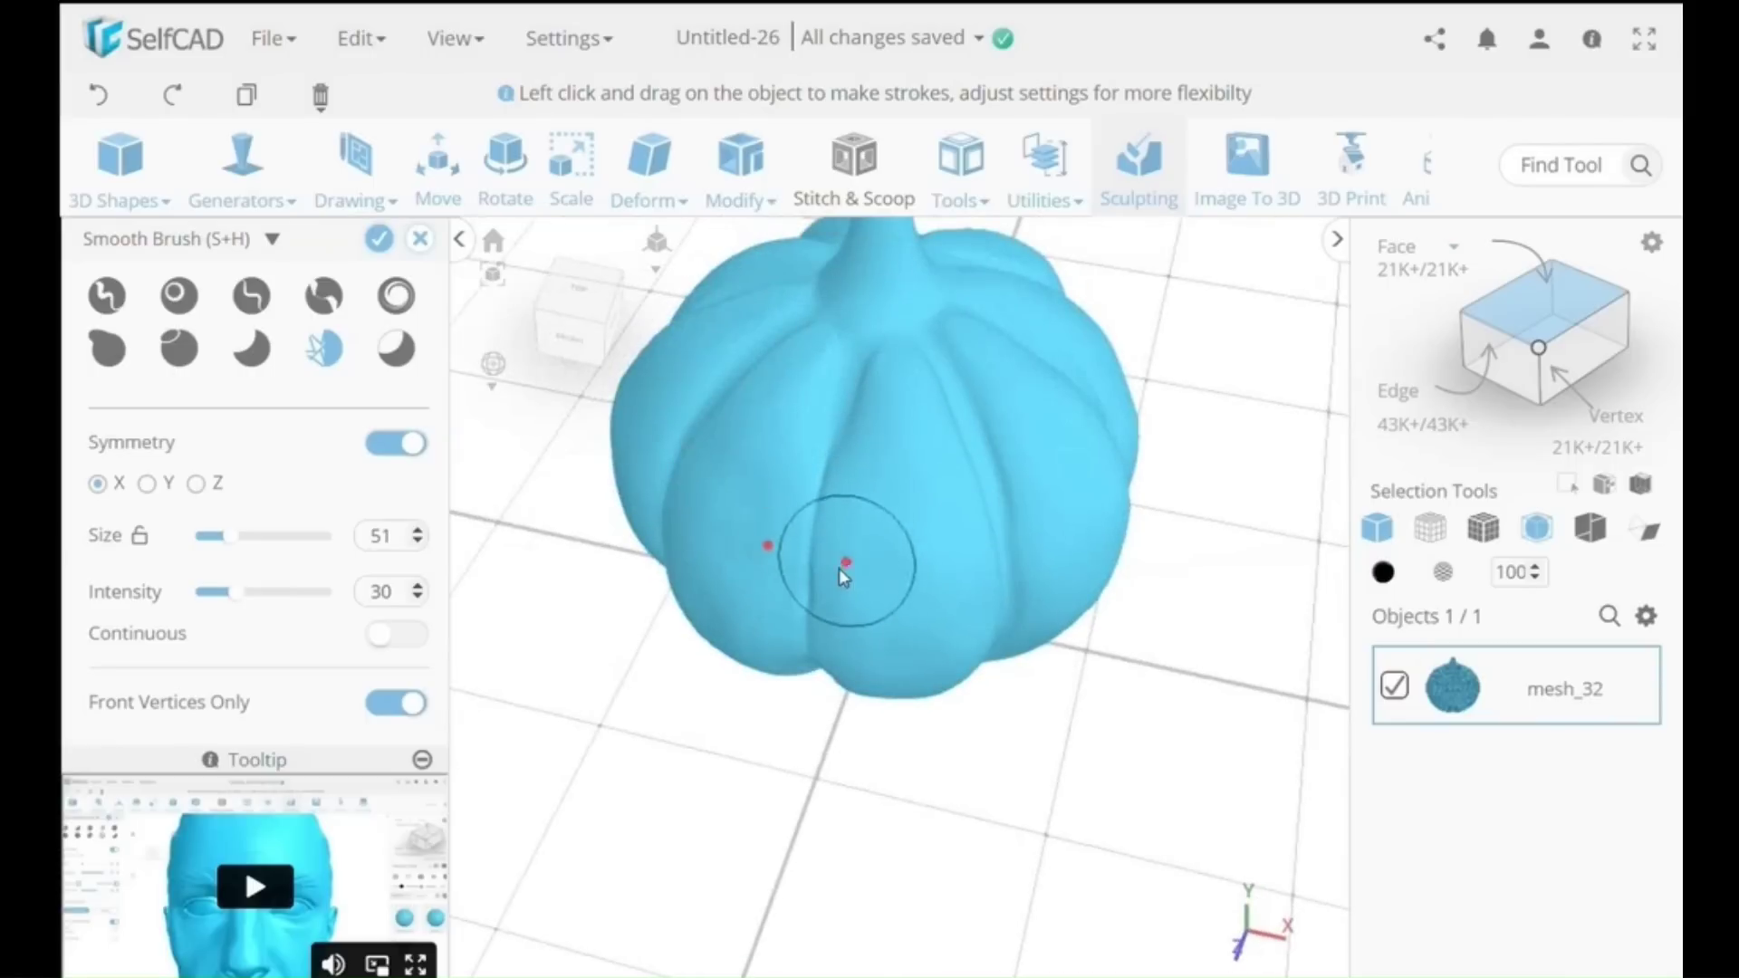
{"action": "right_click_drag", "start_coordinate": [842, 562], "coordinate": [982, 369]}
{"action": "mouse_move", "coordinate": [854, 384]}
{"action": "right_mouse_down"}
{"action": "mouse_move", "coordinate": [939, 349]}
{"action": "mouse_move", "coordinate": [850, 389]}
{"action": "right_mouse_up"}
{"action": "right_click_drag", "start_coordinate": [750, 504], "coordinate": [965, 232]}
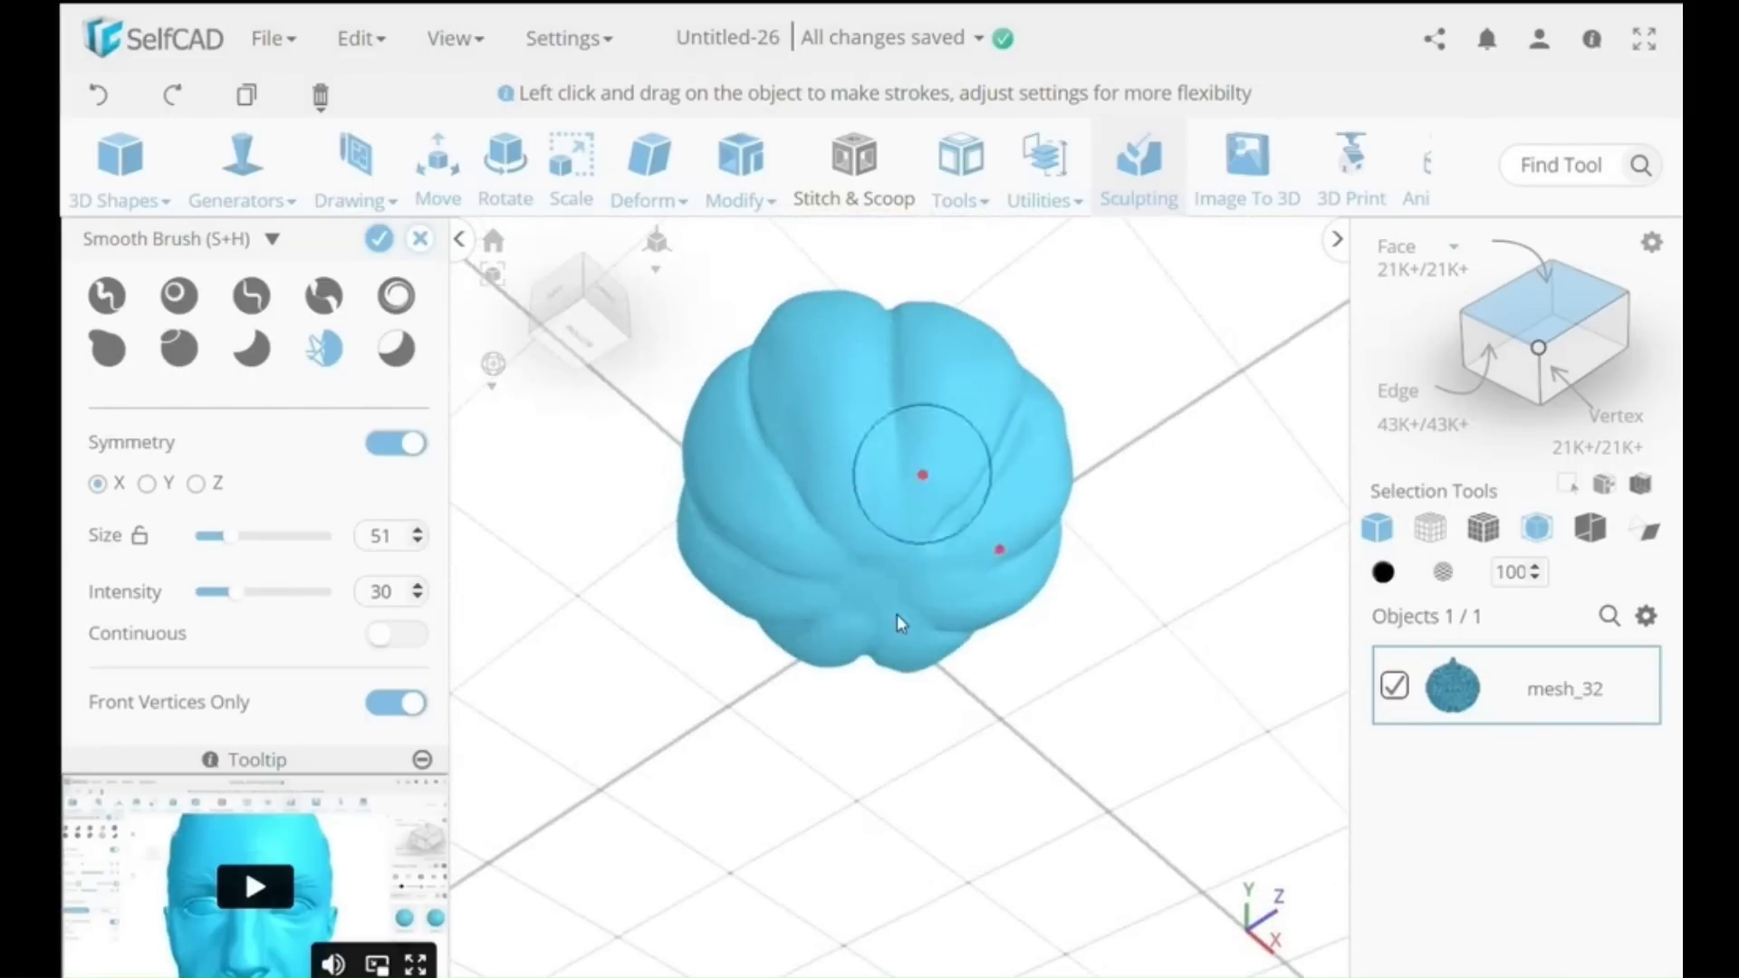
{"action": "right_click_drag", "start_coordinate": [892, 619], "coordinate": [942, 435]}
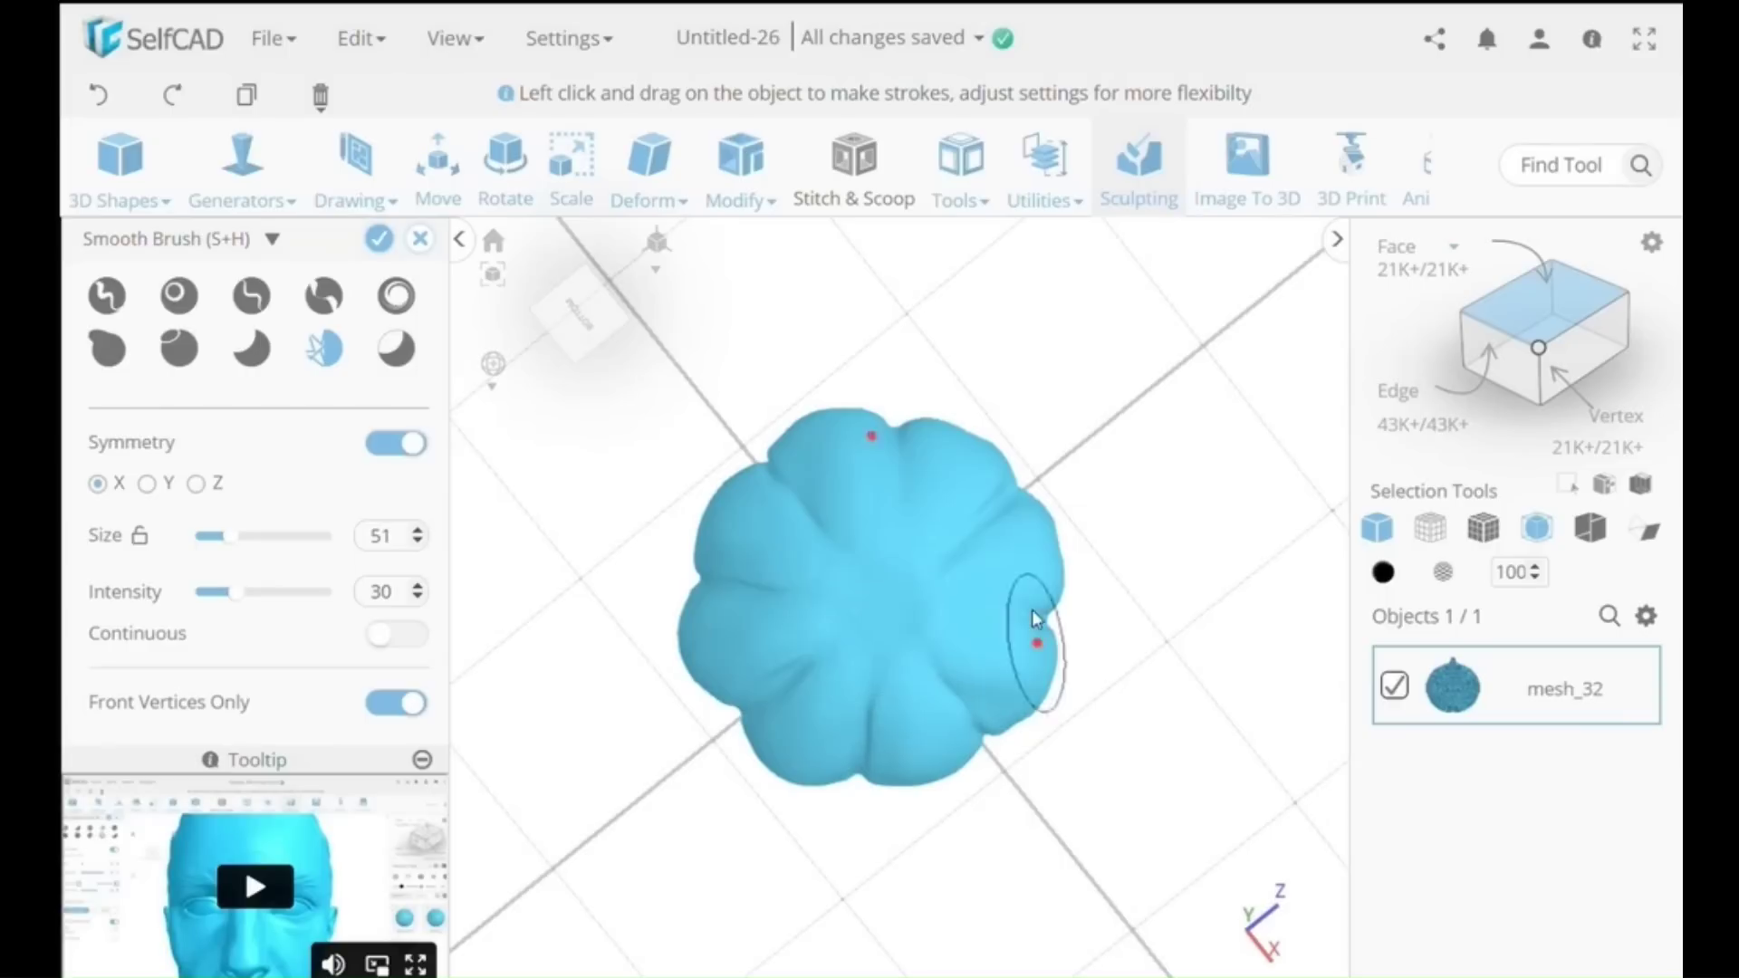
- With symmetry off, build up the centre of the underside using the Standard Brush at size 11 and intensity 27, and smooth the result
{"action": "left_click", "coordinate": [107, 295]}
{"action": "scroll", "coordinate": [868, 616], "scroll_direction": "up", "scroll_amount": 5}
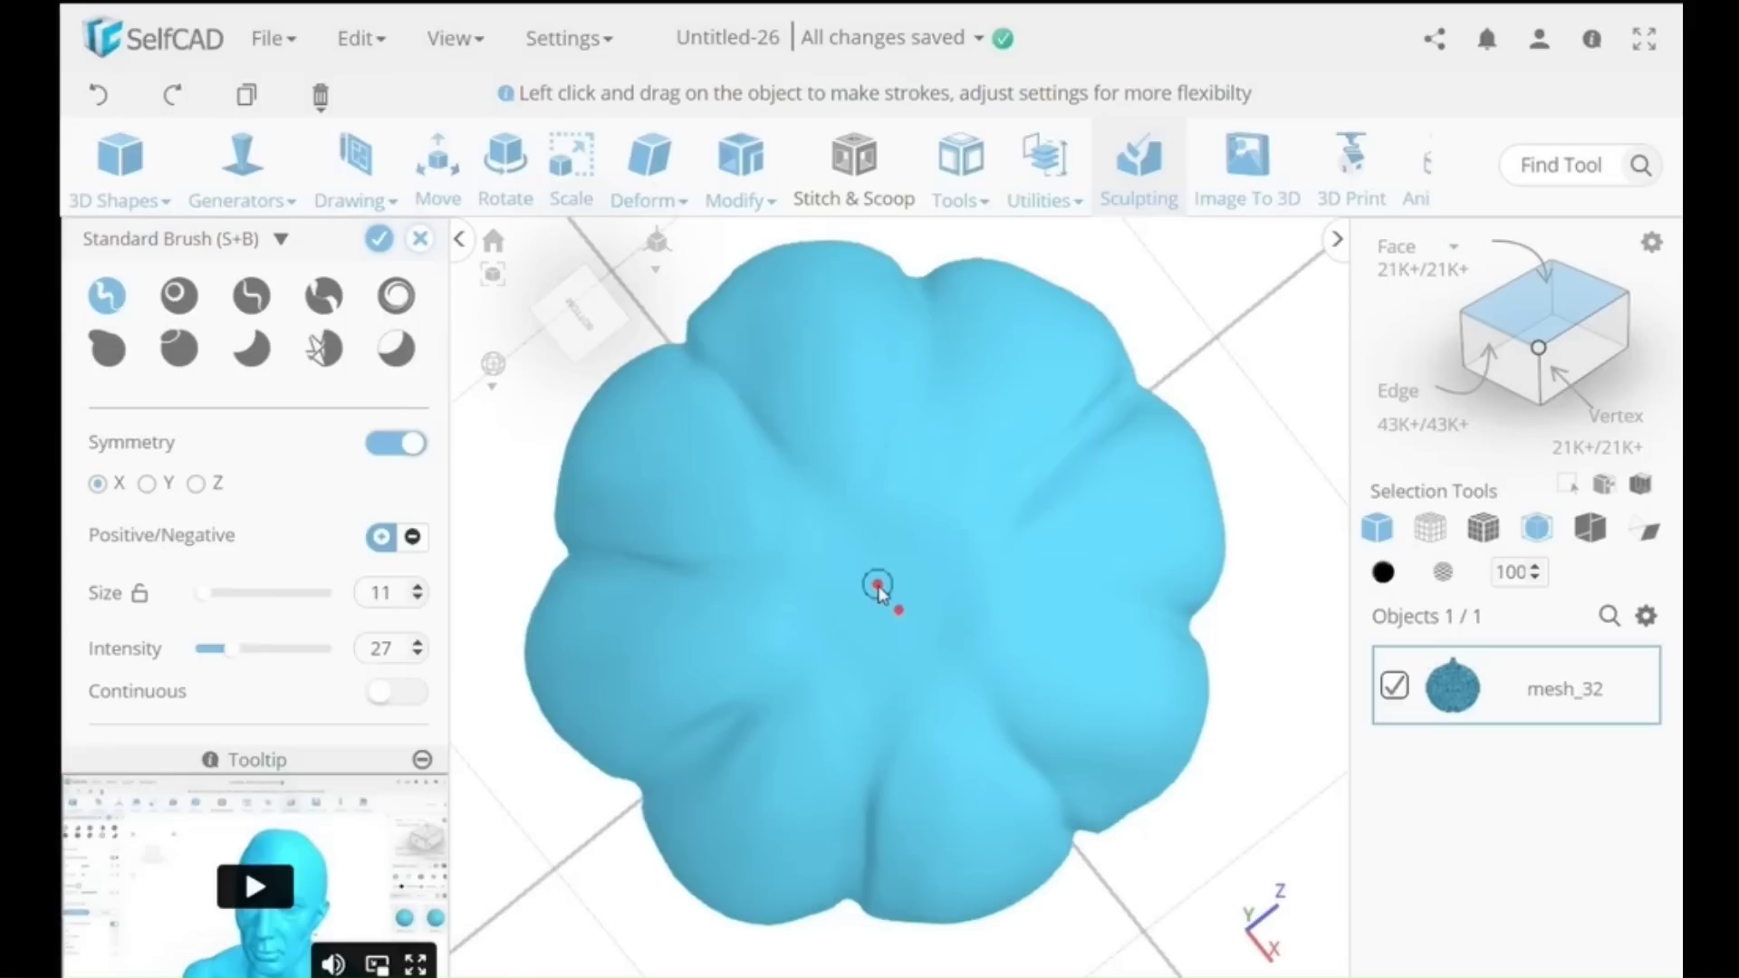
{"action": "left_click", "coordinate": [406, 444]}
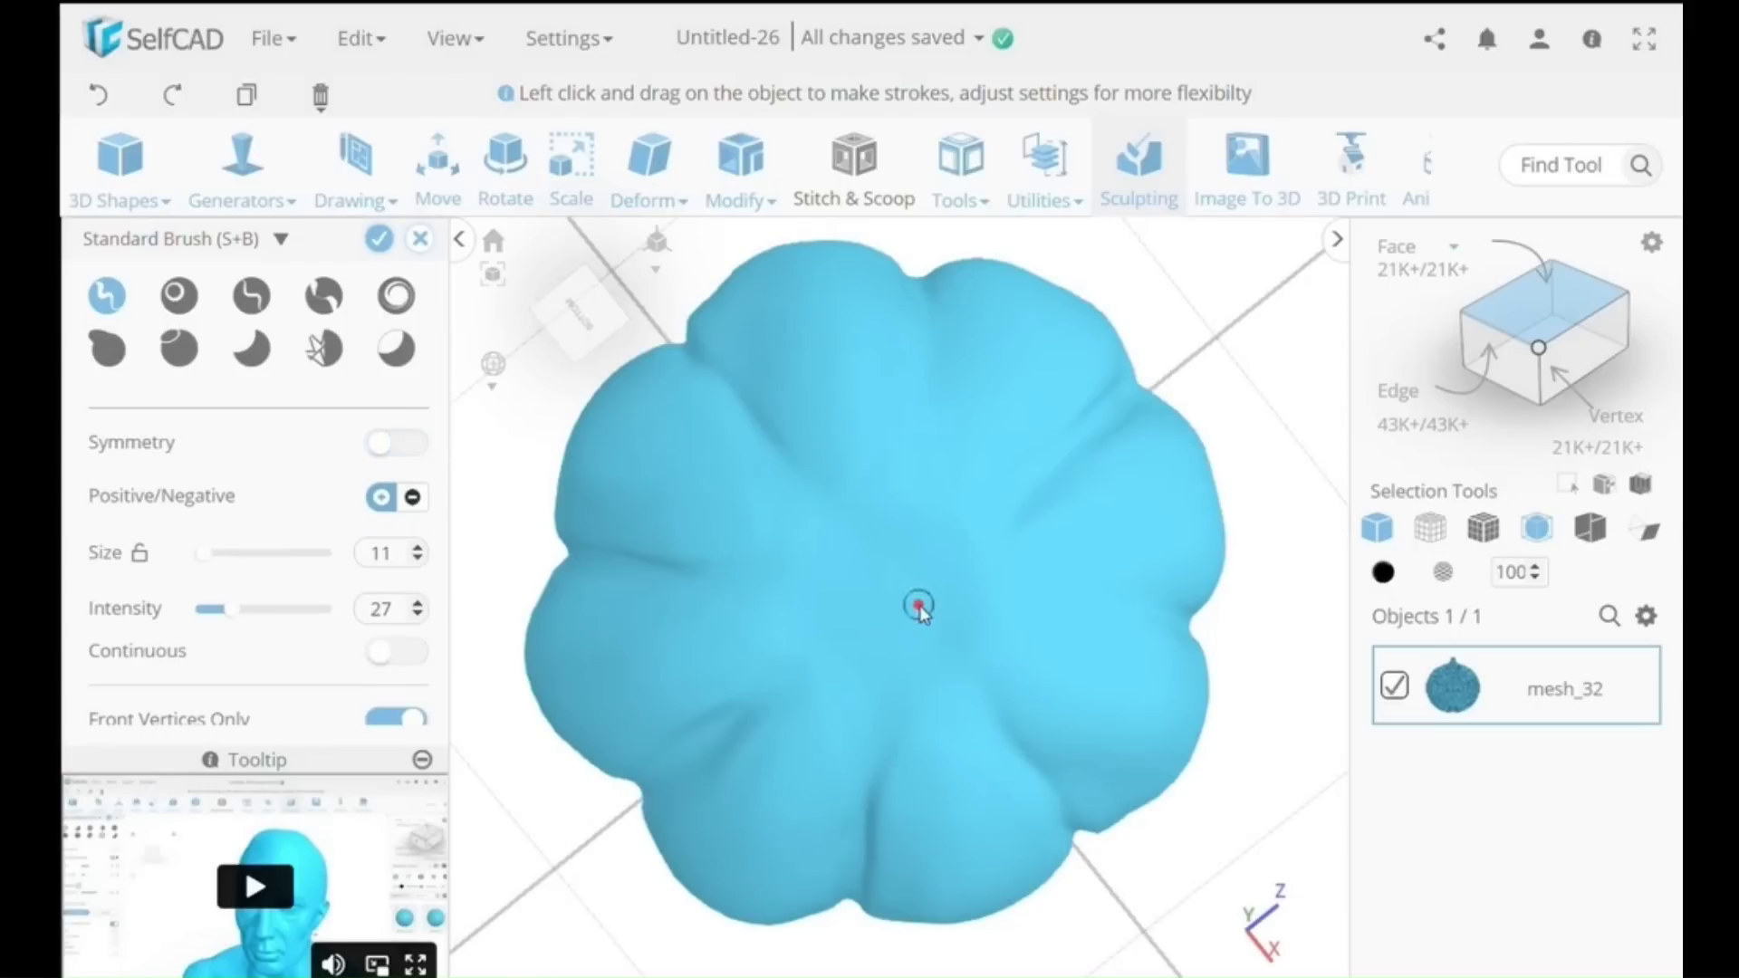
{"action": "scroll", "coordinate": [901, 602], "scroll_direction": "up", "scroll_amount": 3}
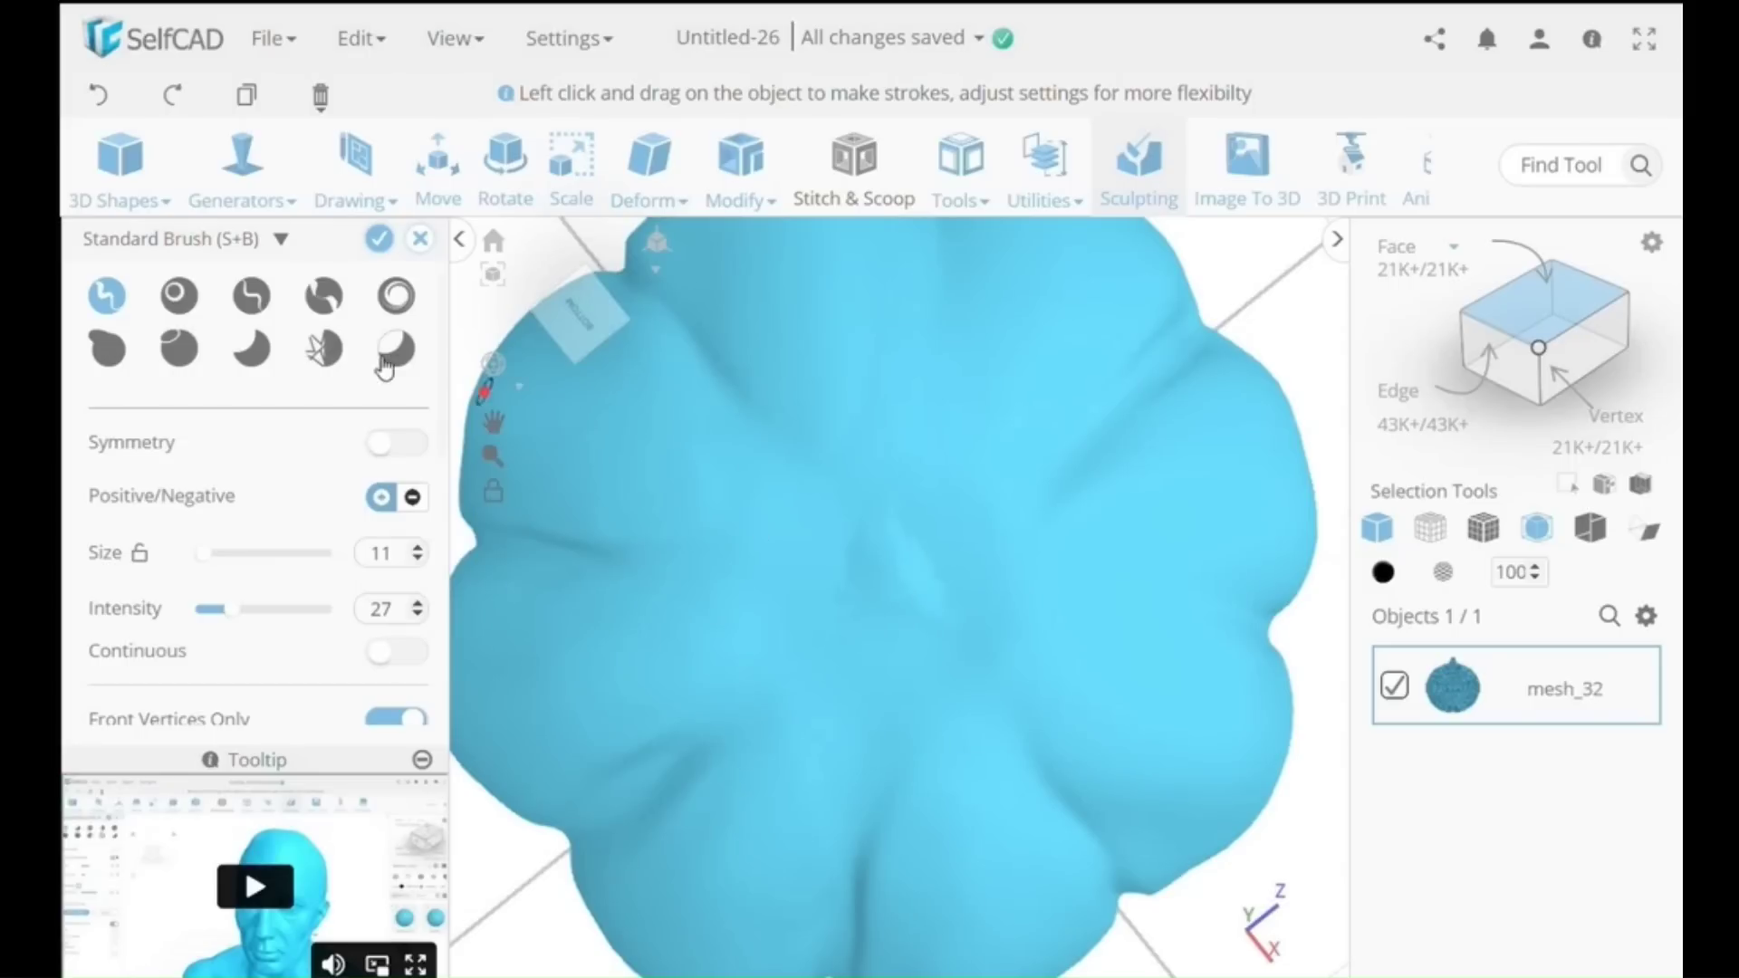
{"action": "left_click", "coordinate": [323, 348]}
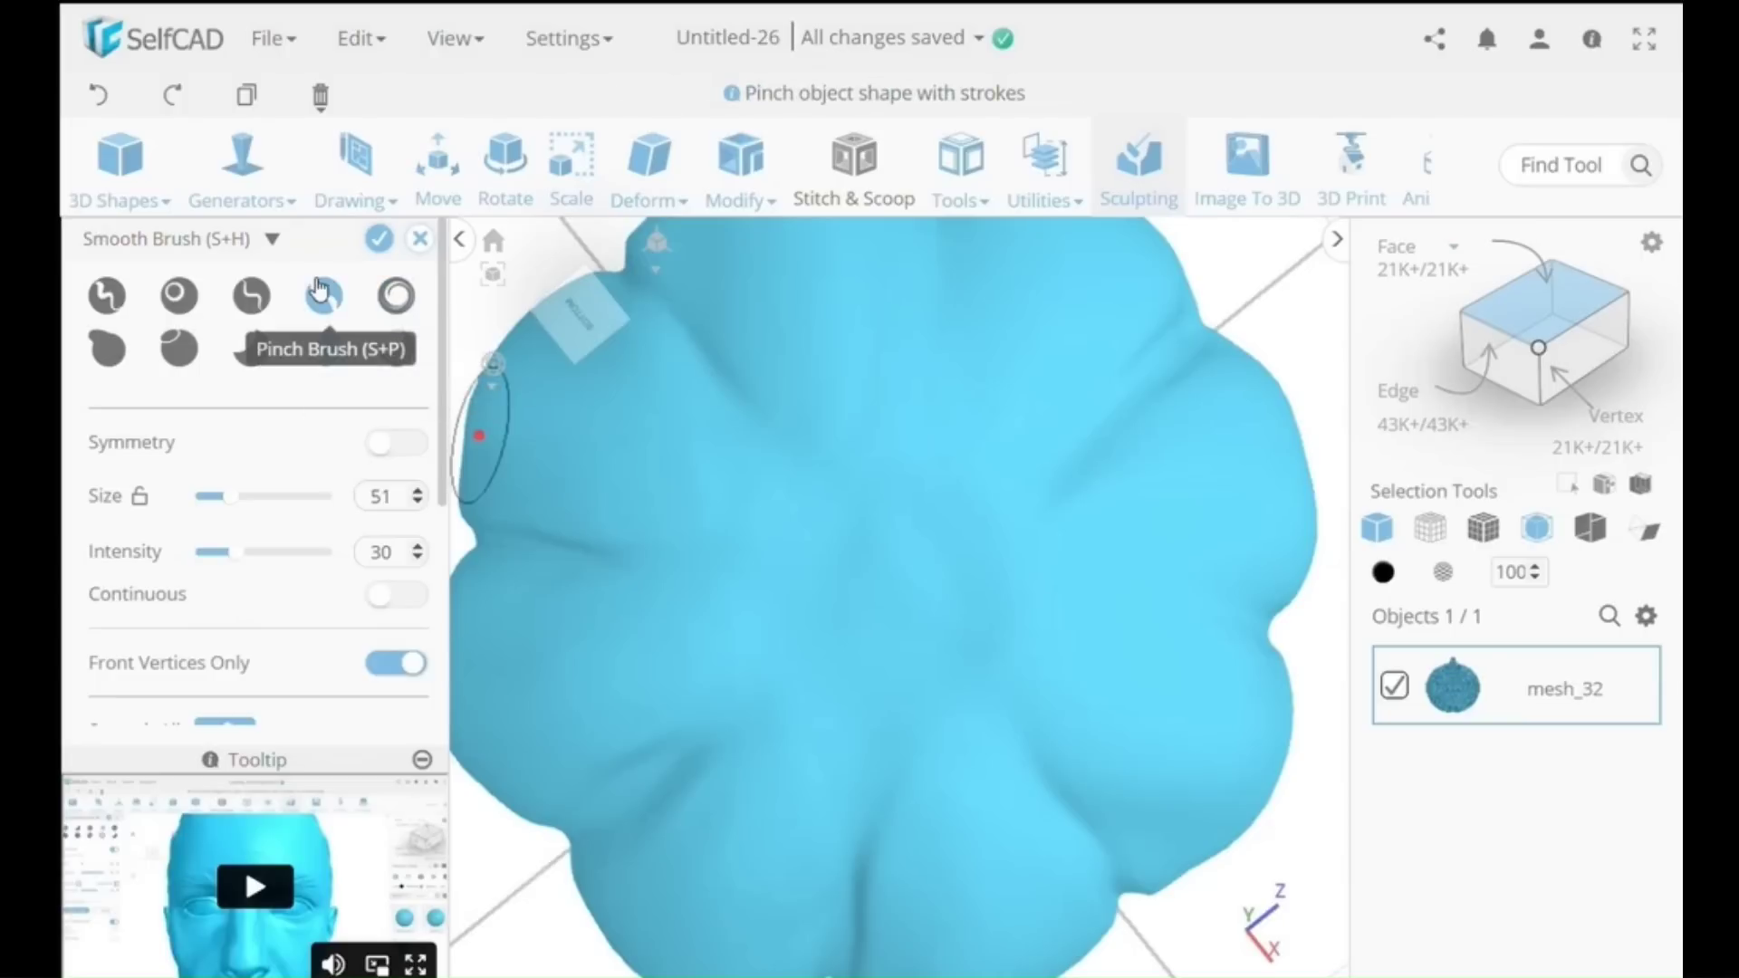
- Crease around the centre of the underside with the Crease Brush at size 20 and intensity 20, switching from positive to negative strokes
{"action": "left_click", "coordinate": [263, 298]}
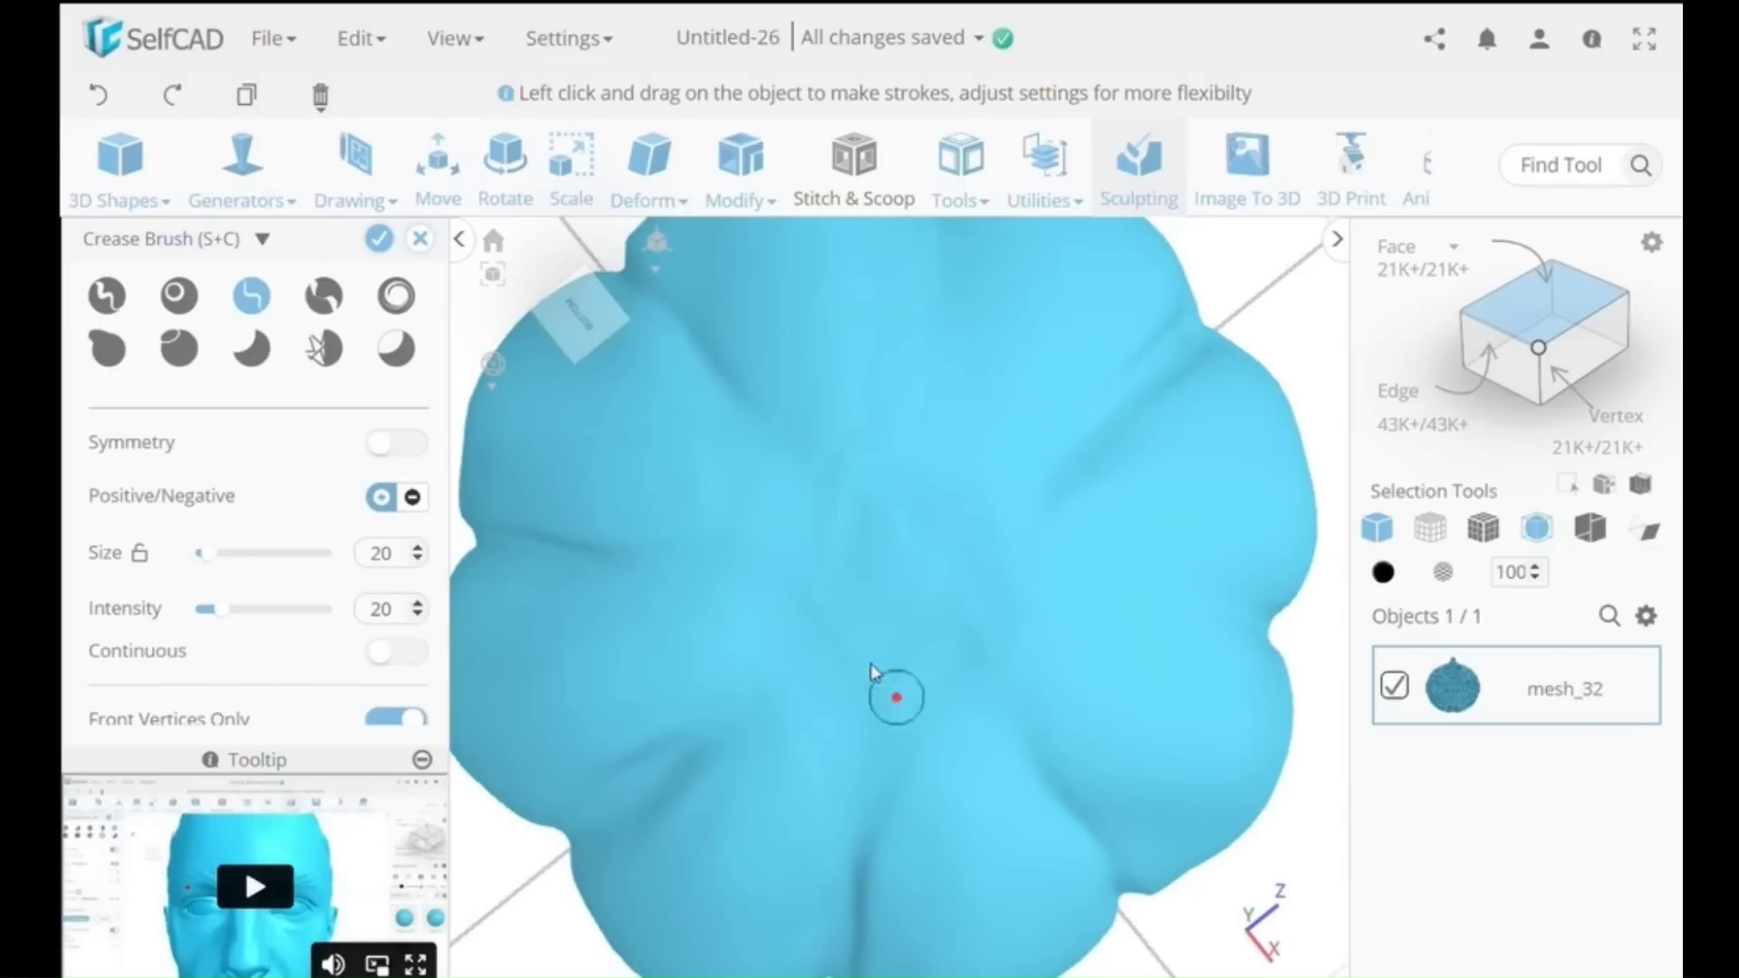
{"action": "right_click_drag", "start_coordinate": [875, 704], "coordinate": [980, 590]}
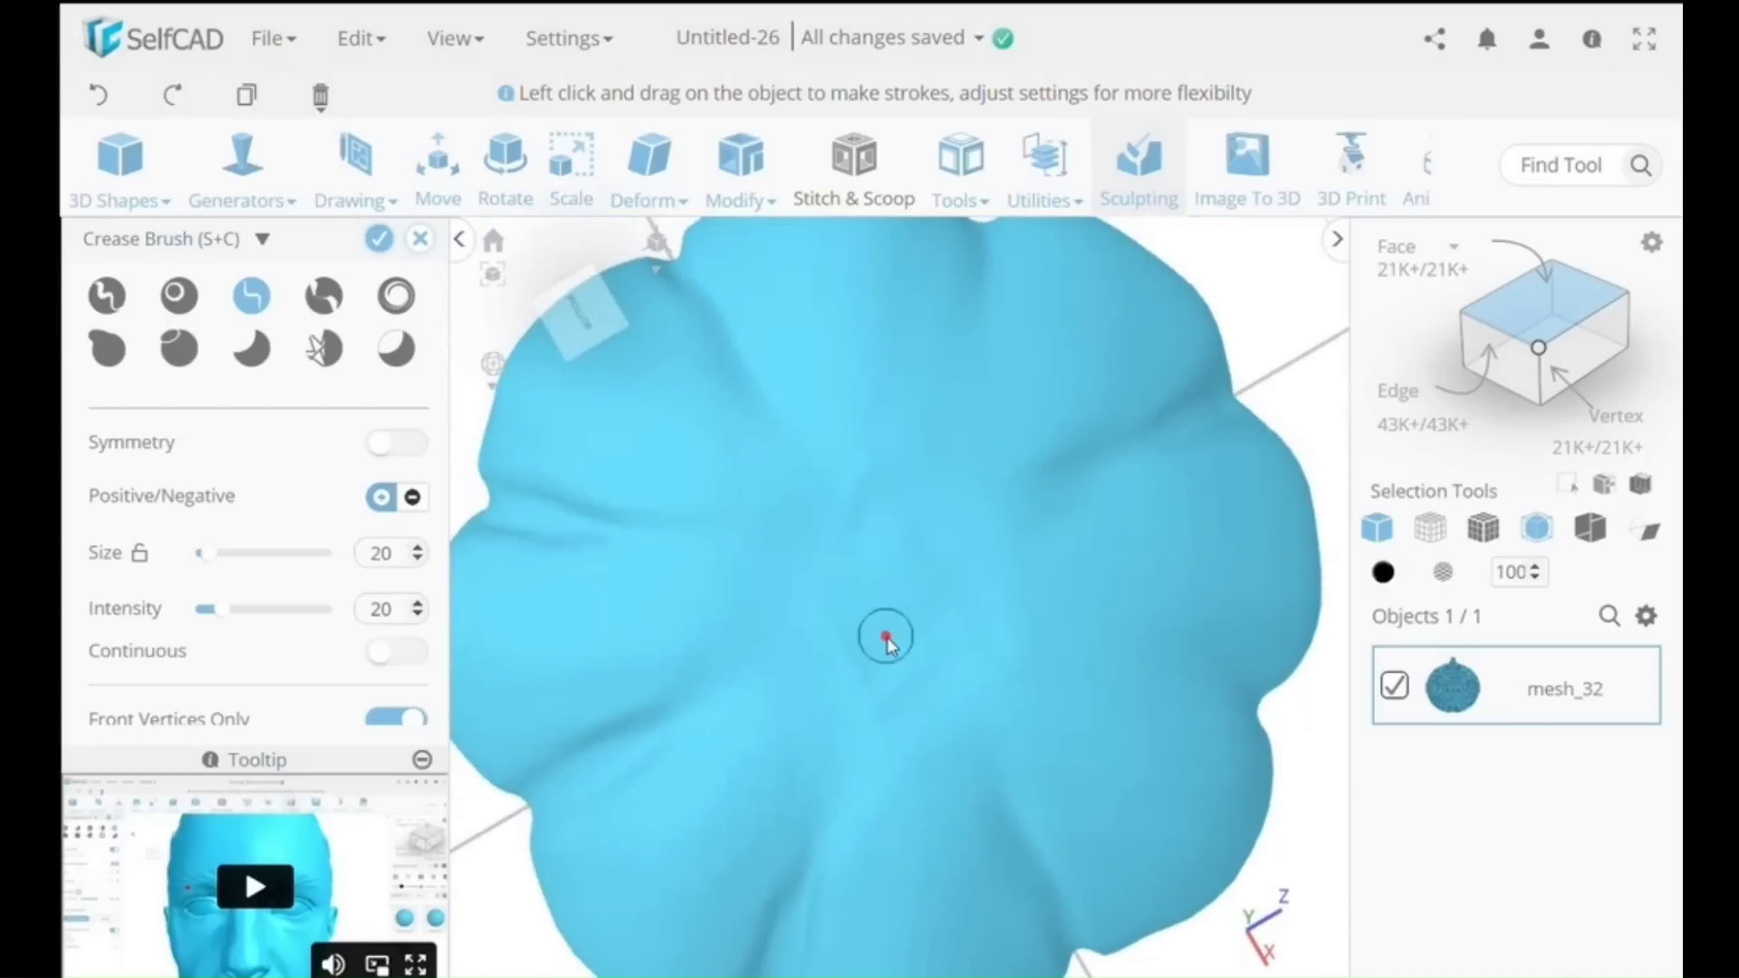
{"action": "left_click", "coordinate": [421, 500]}
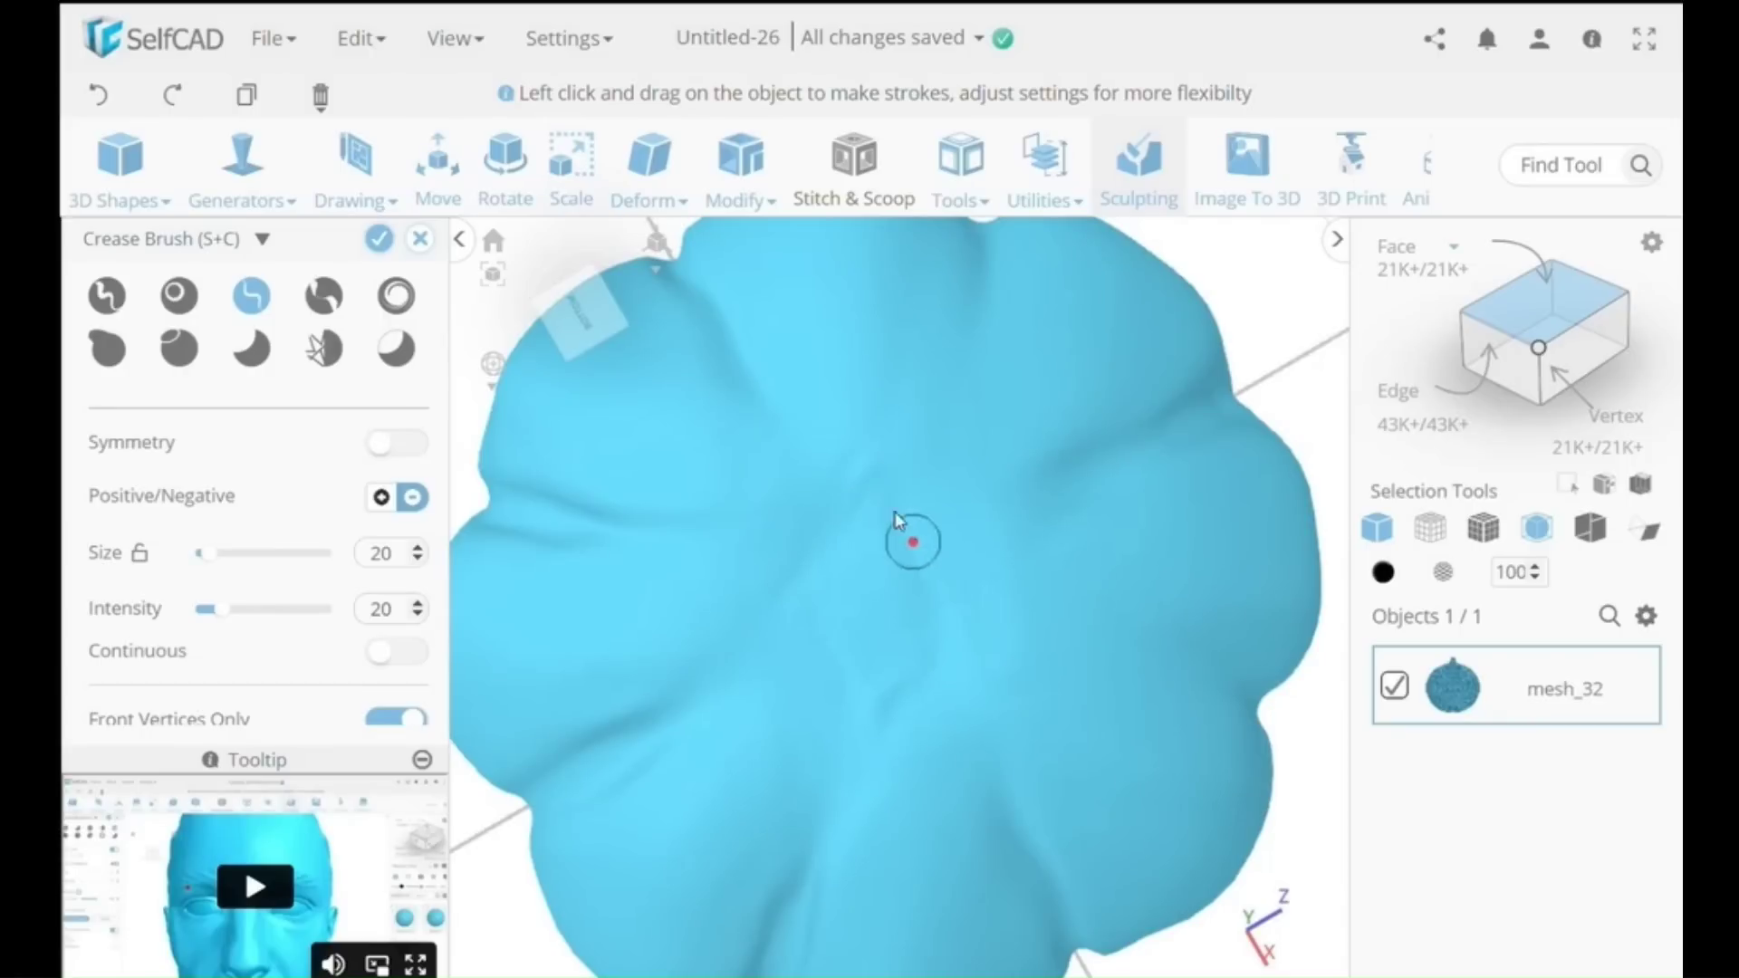
{"action": "left_click_drag", "start_coordinate": [889, 486], "coordinate": [947, 671]}
{"action": "right_click_drag", "start_coordinate": [948, 671], "coordinate": [905, 617]}
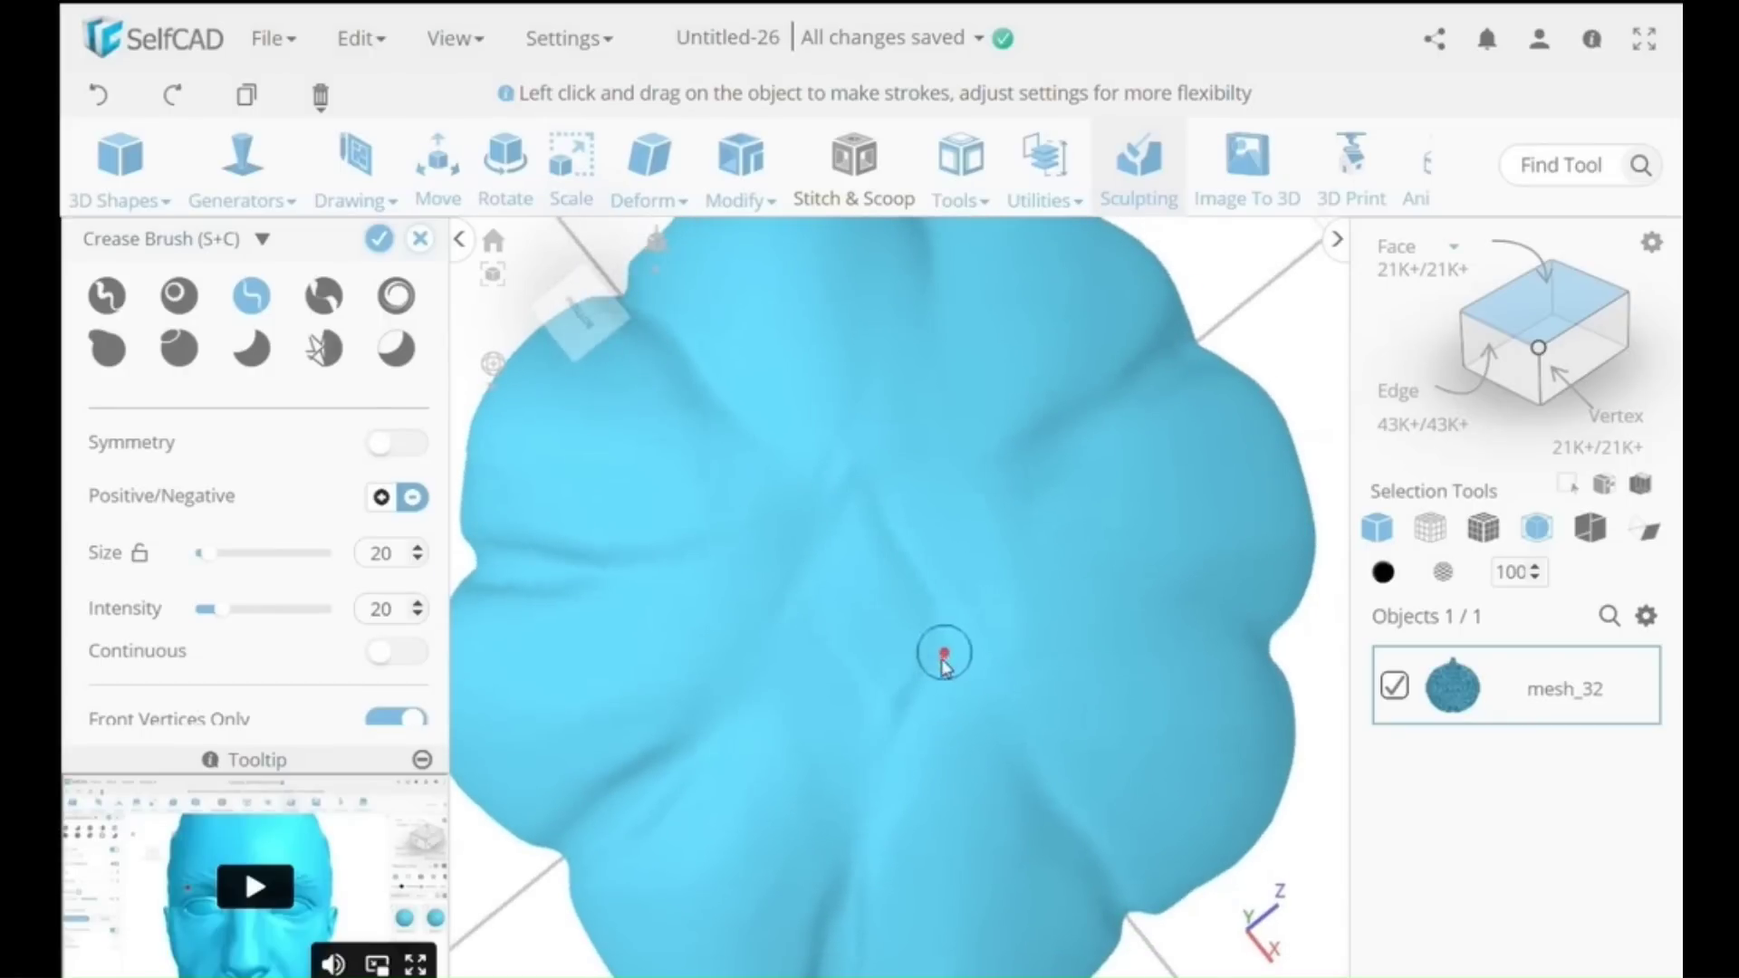
{"action": "left_click_drag", "start_coordinate": [862, 487], "coordinate": [886, 514]}
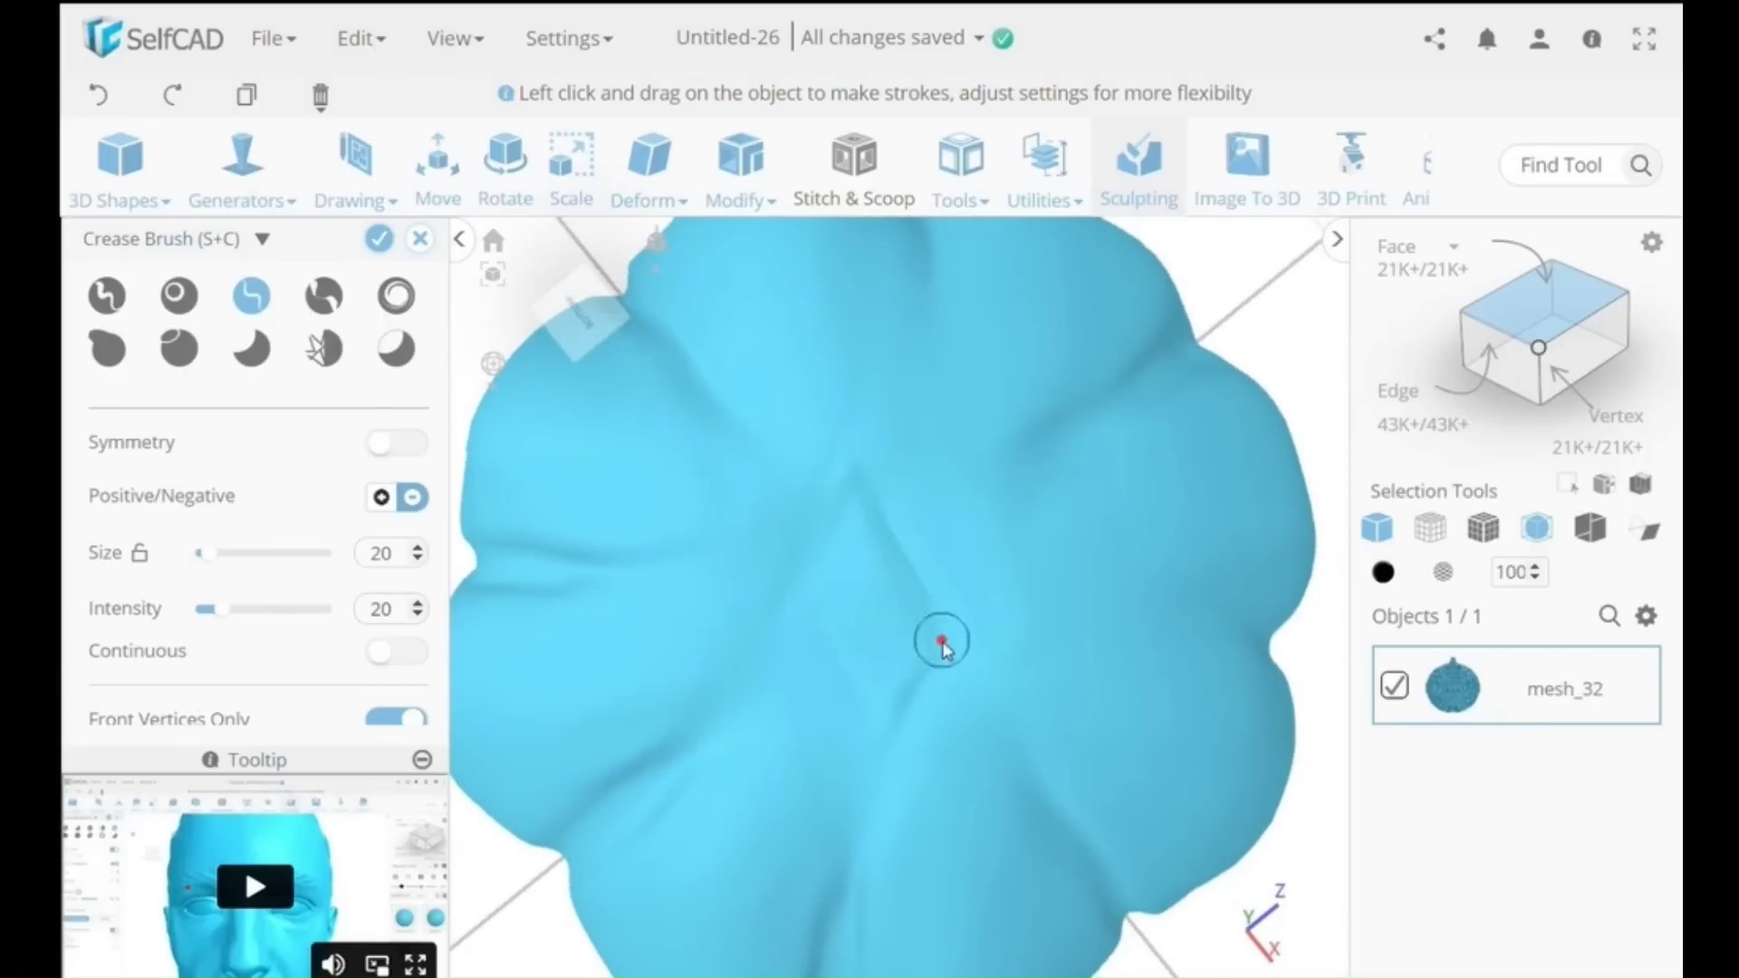
{"action": "mouse_move", "coordinate": [942, 643]}
{"action": "left_mouse_down"}
{"action": "mouse_move", "coordinate": [827, 516]}
{"action": "mouse_move", "coordinate": [807, 575]}
{"action": "mouse_move", "coordinate": [842, 505]}
{"action": "mouse_move", "coordinate": [797, 591]}
{"action": "left_mouse_up"}
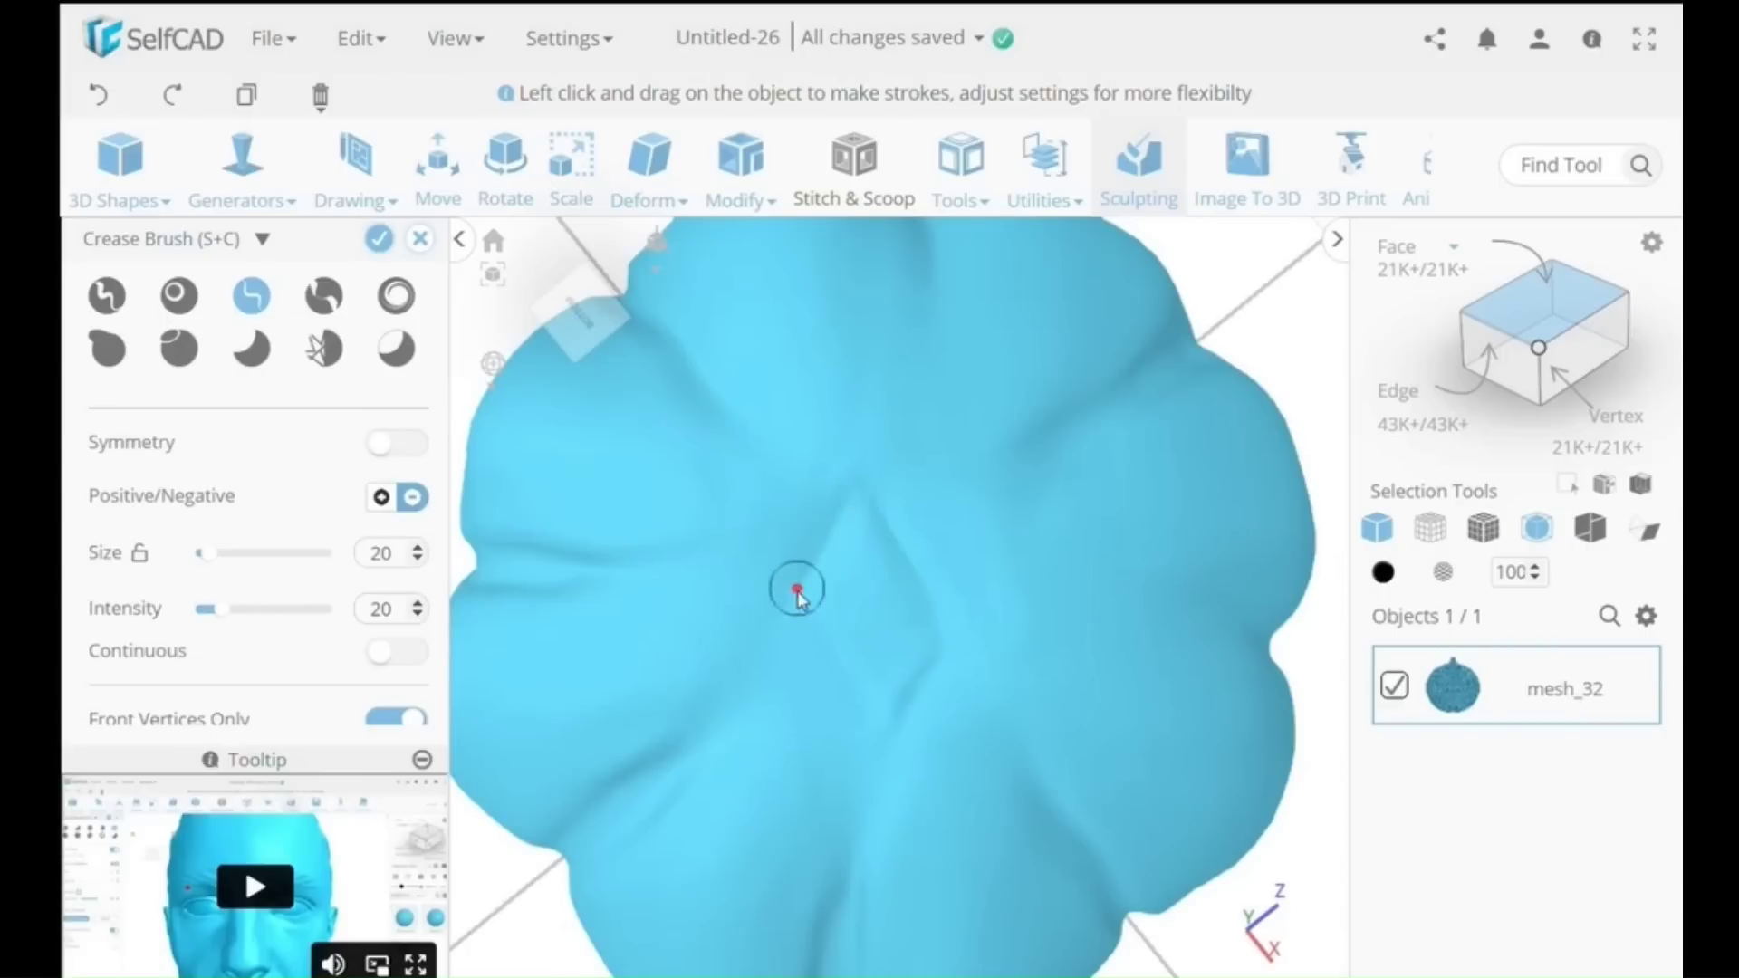
- Carve the remaining edges of the diamond-shaped patch at the underside's centre with negative Crease Brush strokes, extending them into the adjoining grooves
{"action": "left_click_drag", "start_coordinate": [849, 489], "coordinate": [761, 649]}
{"action": "mouse_move", "coordinate": [807, 578]}
{"action": "left_mouse_down"}
{"action": "mouse_move", "coordinate": [738, 702]}
{"action": "mouse_move", "coordinate": [636, 781]}
{"action": "left_mouse_up"}
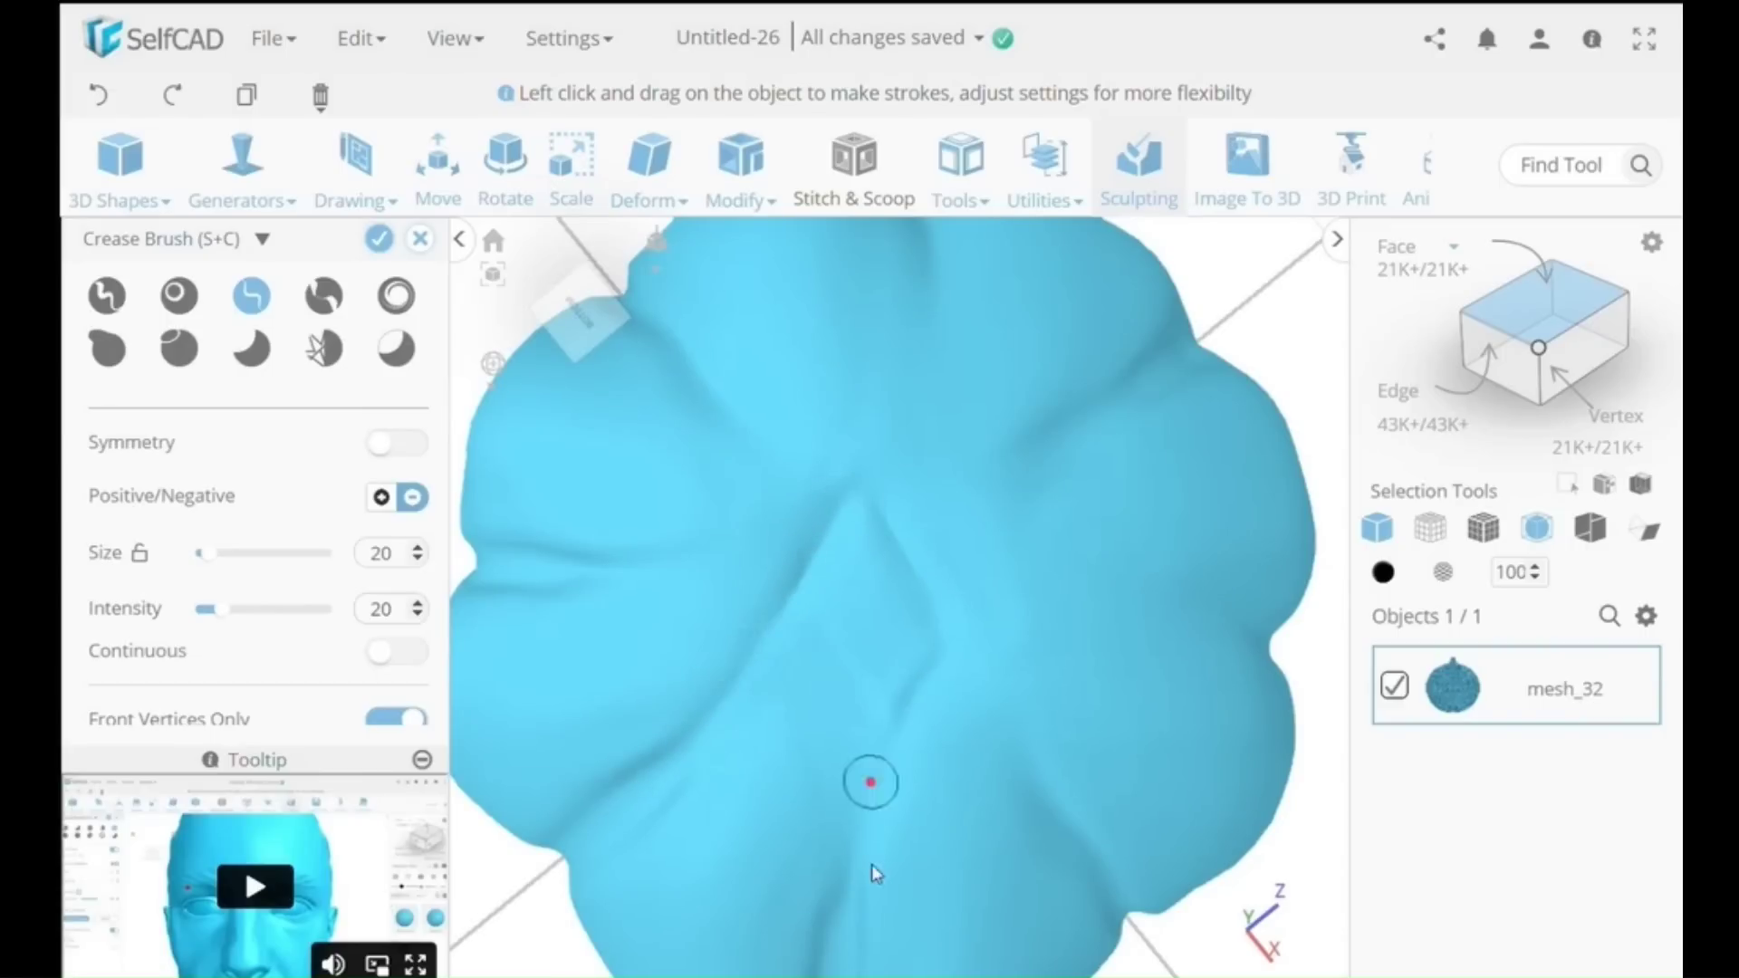
{"action": "left_click_drag", "start_coordinate": [873, 784], "coordinate": [836, 867]}
{"action": "left_click_drag", "start_coordinate": [821, 641], "coordinate": [870, 724]}
{"action": "left_click_drag", "start_coordinate": [825, 617], "coordinate": [866, 717]}
{"action": "mouse_move", "coordinate": [838, 614]}
{"action": "left_mouse_down"}
{"action": "mouse_move", "coordinate": [869, 755]}
{"action": "mouse_move", "coordinate": [817, 633]}
{"action": "mouse_move", "coordinate": [854, 733]}
{"action": "left_mouse_up"}
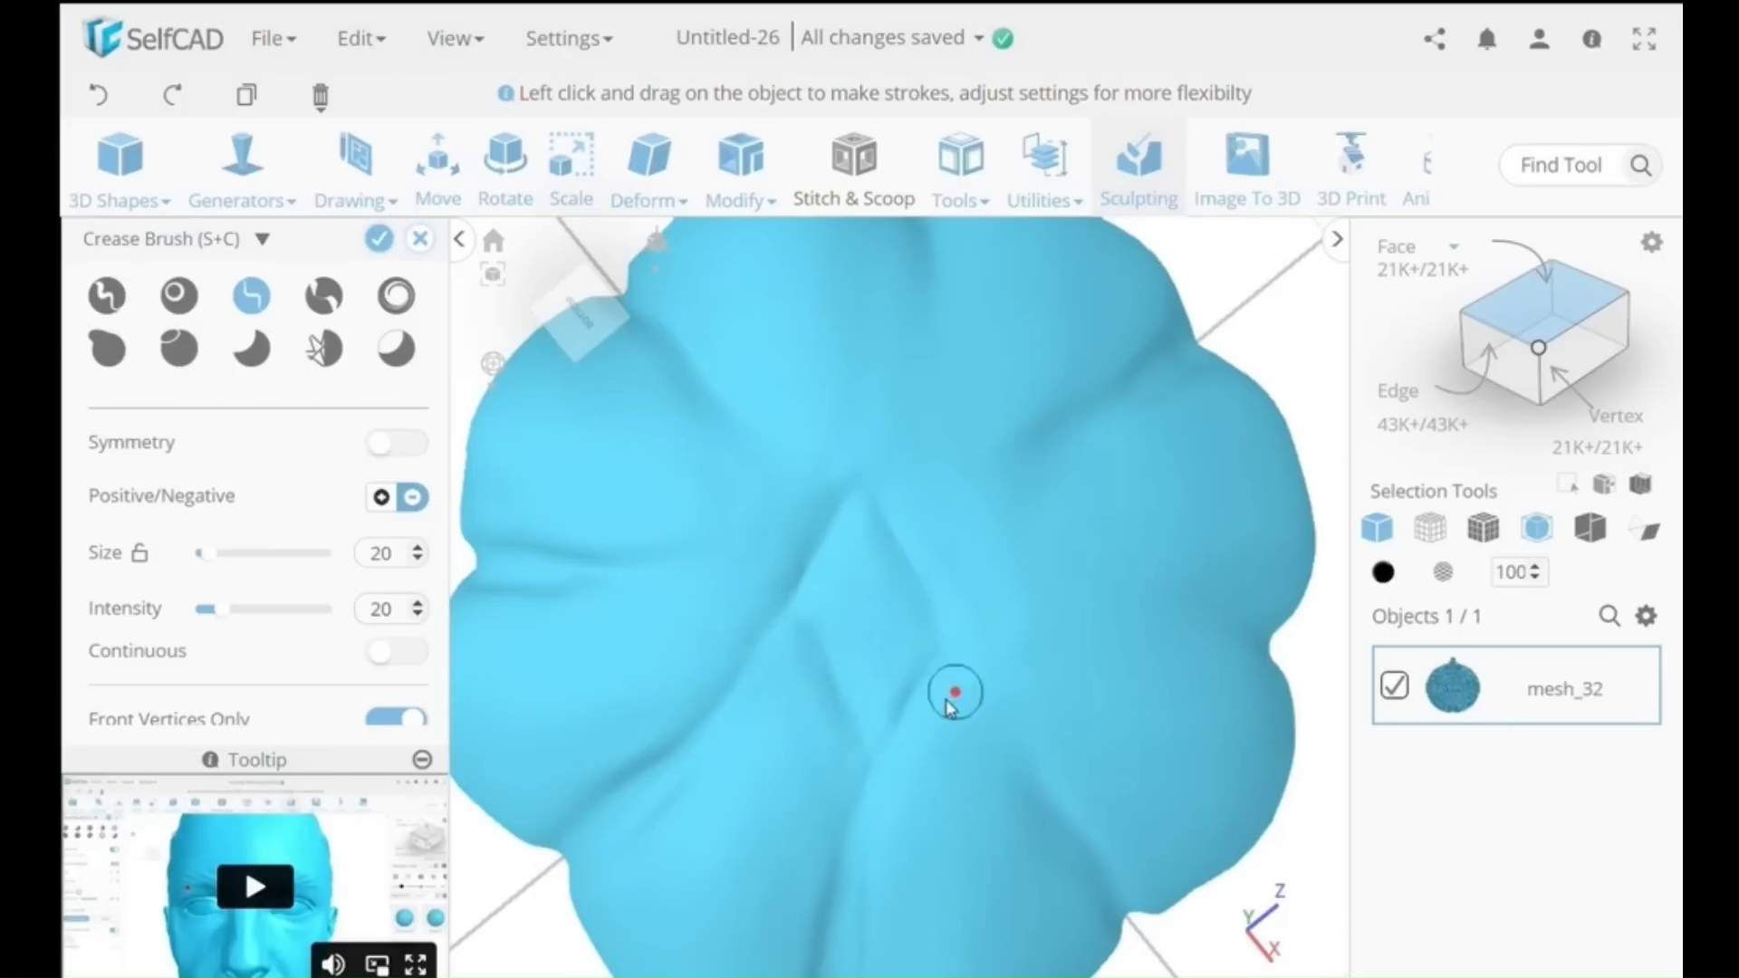
- Raise the outlined patch at the centre of the underside with positive Standard Brush strokes at size 11 and intensity 27
{"action": "right_click_drag", "start_coordinate": [950, 698], "coordinate": [1121, 670]}
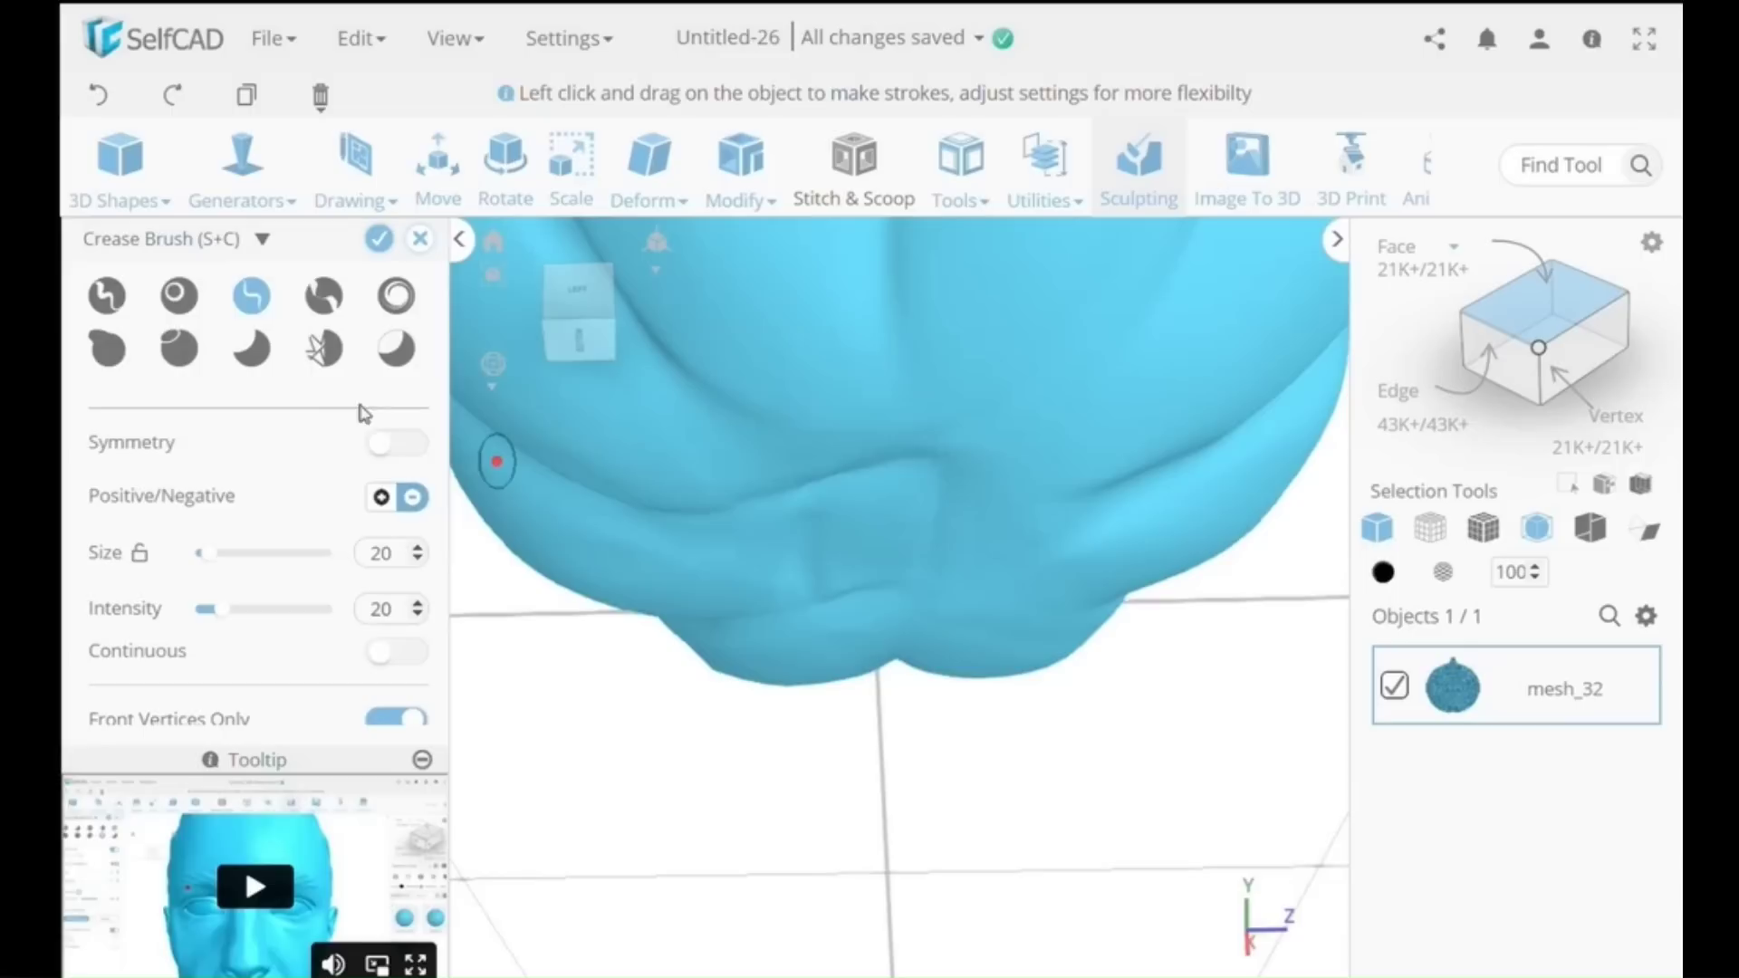
{"action": "left_click", "coordinate": [107, 295]}
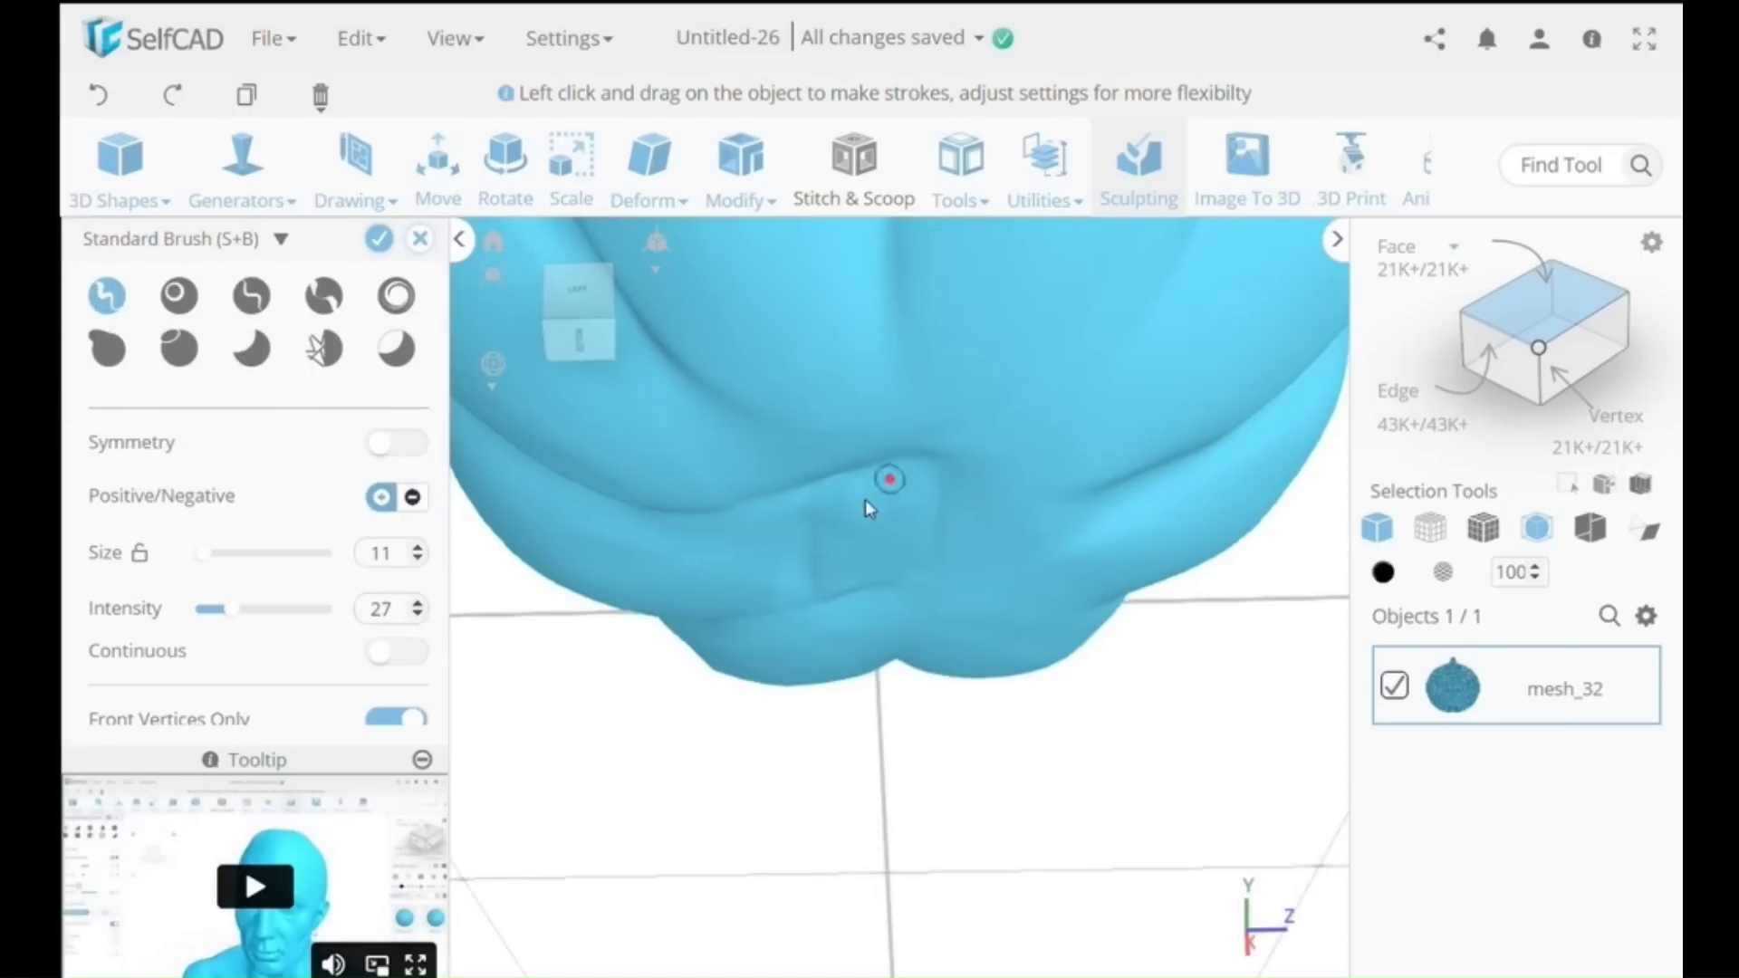
{"action": "right_click_drag", "start_coordinate": [857, 534], "coordinate": [893, 446]}
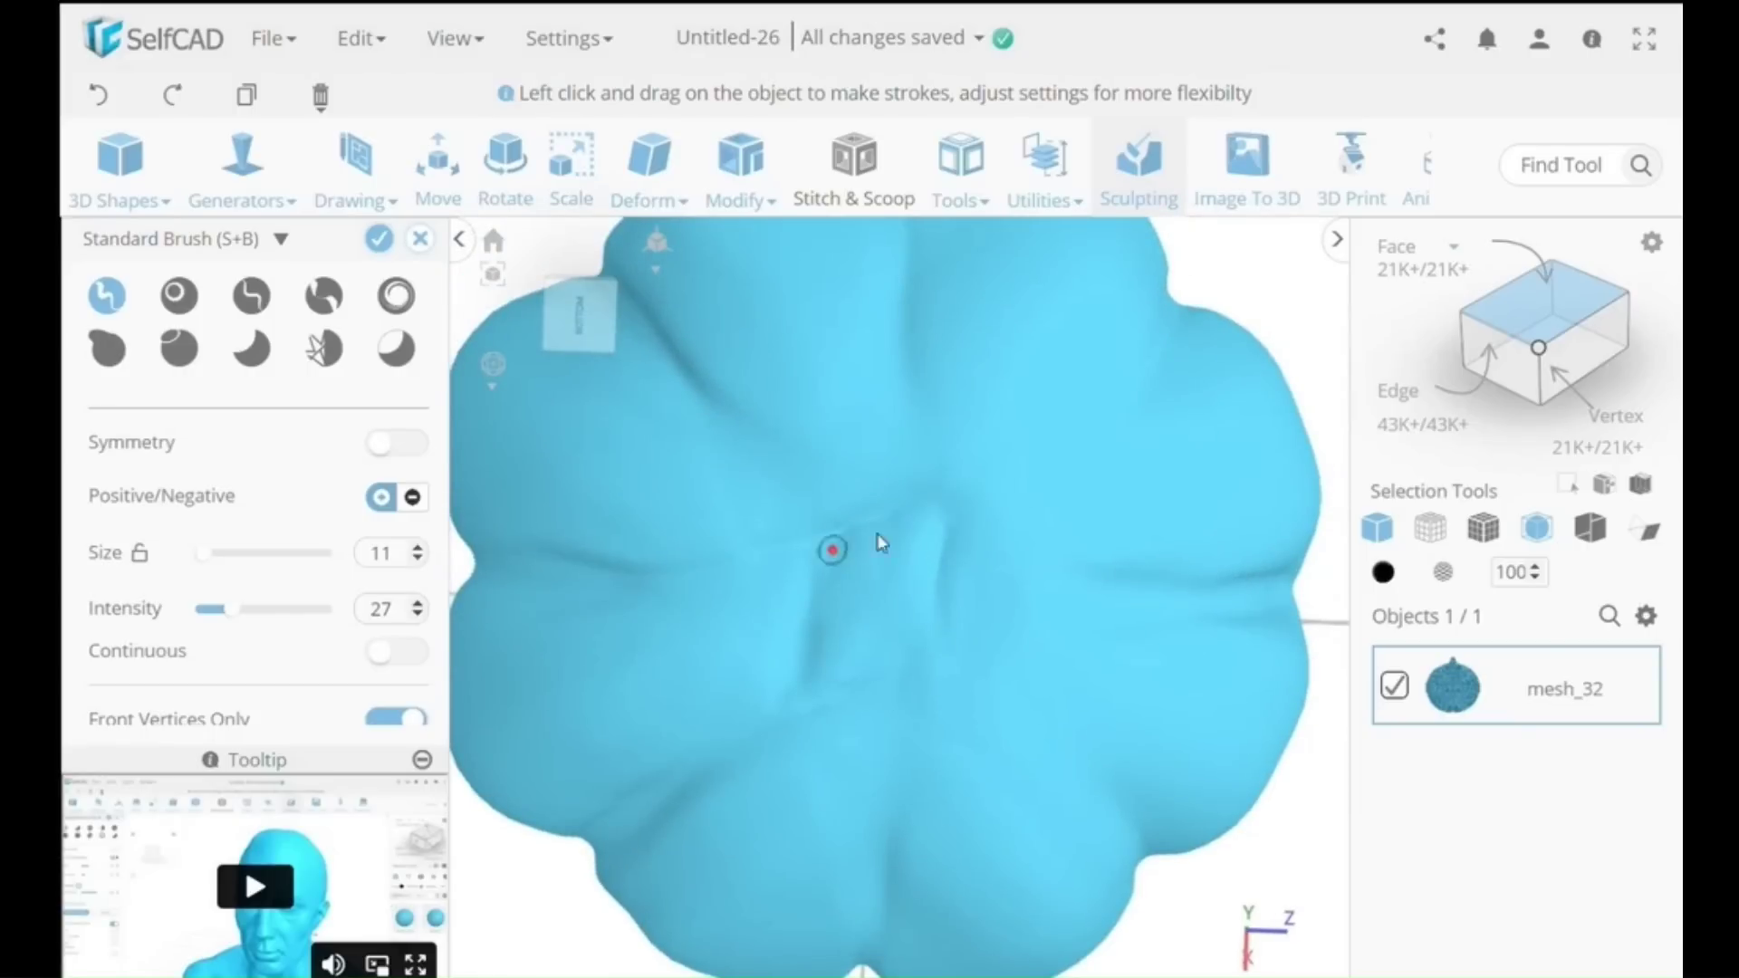
- Deepen the outline of the central patch and the nearby segment grooves with negative Crease Brush strokes at intensity 20
{"action": "left_click", "coordinate": [249, 296]}
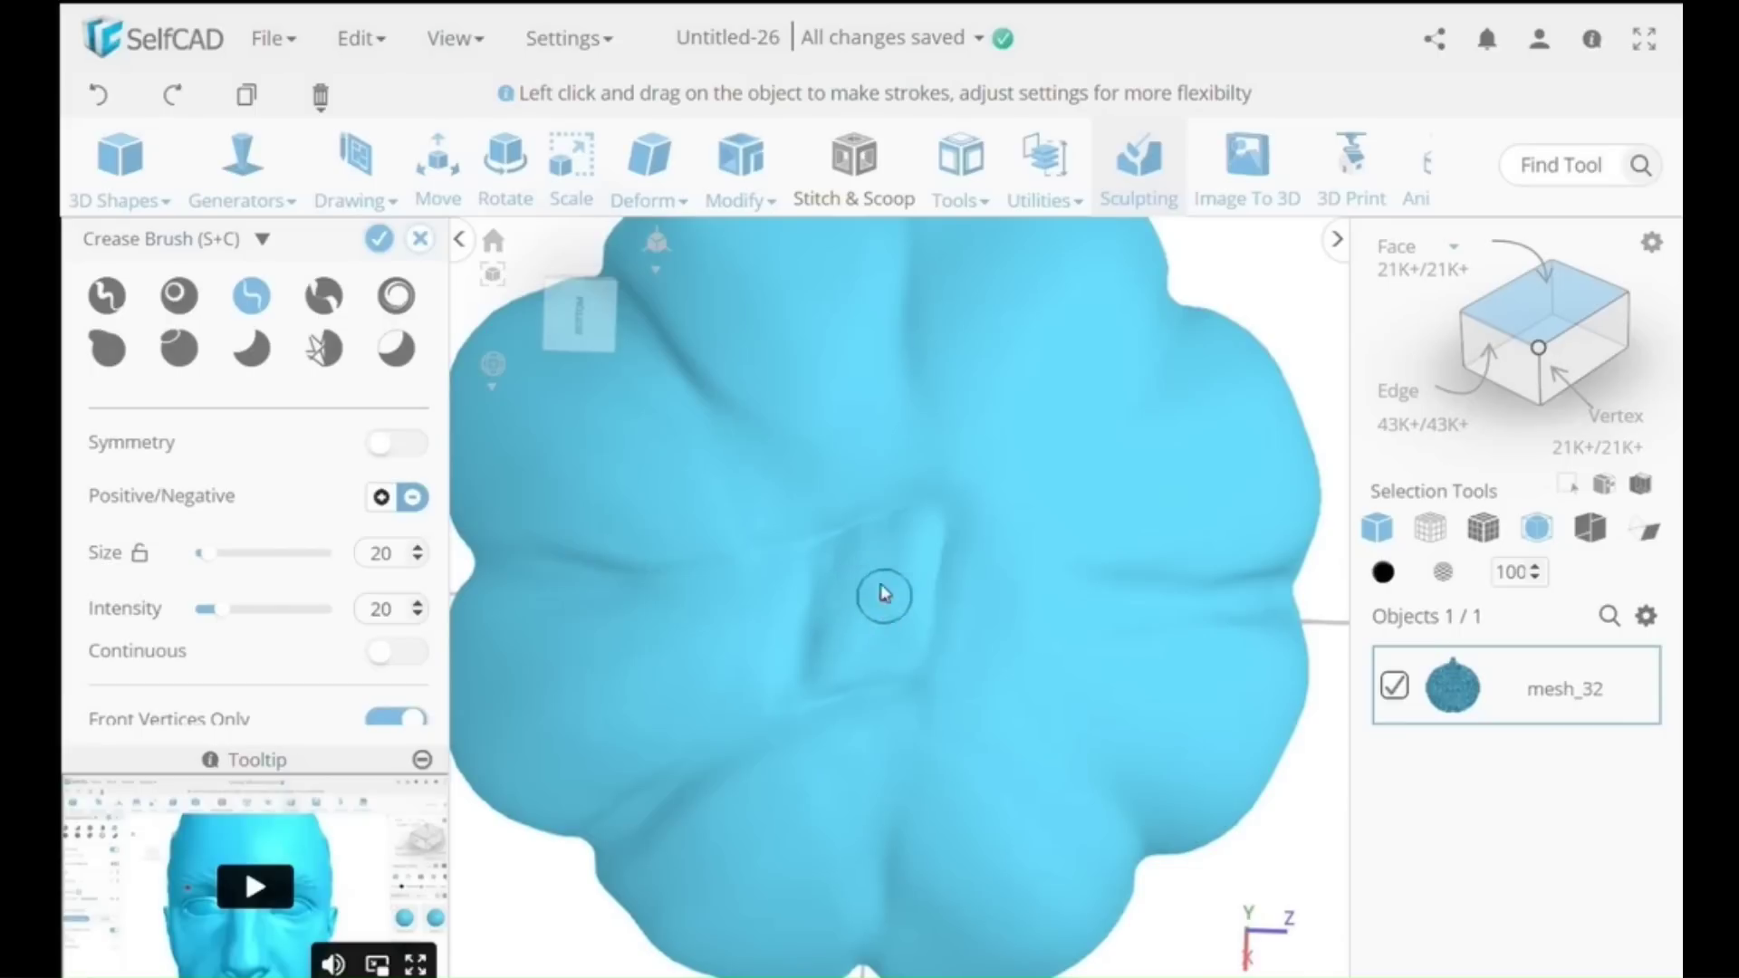
{"action": "mouse_move", "coordinate": [922, 600]}
{"action": "right_mouse_down"}
{"action": "mouse_move", "coordinate": [901, 545]}
{"action": "mouse_move", "coordinate": [761, 691]}
{"action": "mouse_move", "coordinate": [932, 652]}
{"action": "mouse_move", "coordinate": [911, 523]}
{"action": "mouse_move", "coordinate": [1073, 518]}
{"action": "mouse_move", "coordinate": [1005, 458]}
{"action": "mouse_move", "coordinate": [1051, 370]}
{"action": "right_mouse_up"}
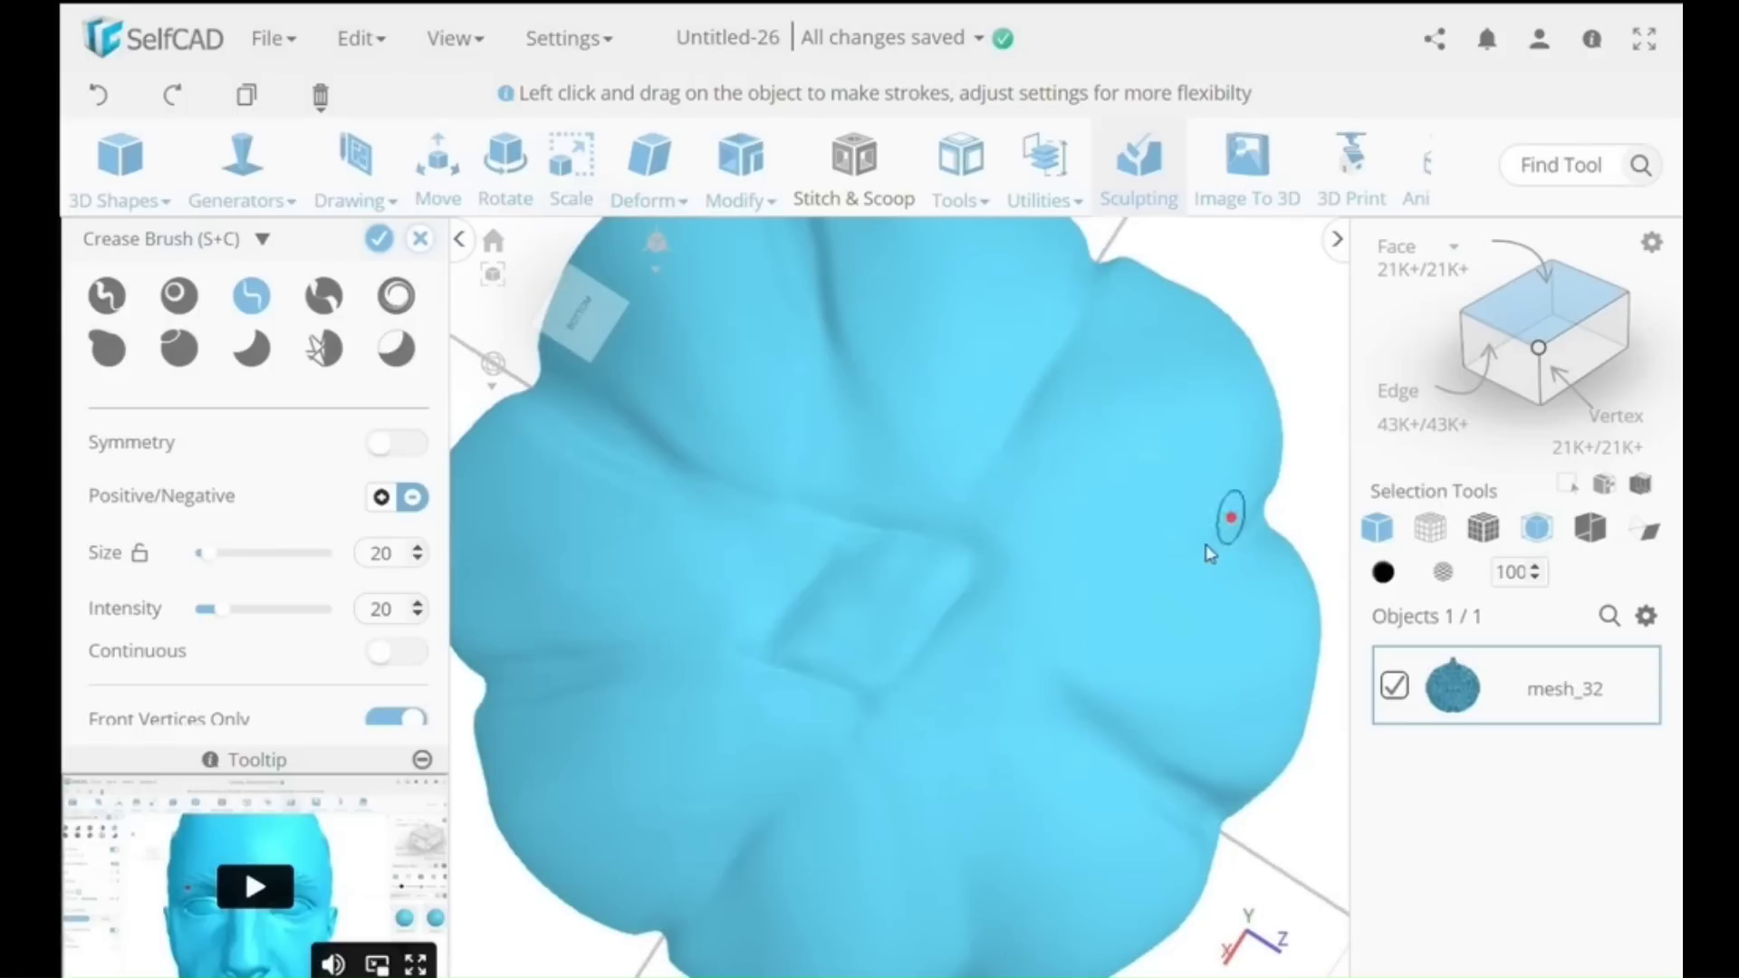
{"action": "mouse_move", "coordinate": [1207, 551]}
{"action": "right_mouse_down"}
{"action": "mouse_move", "coordinate": [997, 579]}
{"action": "mouse_move", "coordinate": [909, 640]}
{"action": "mouse_move", "coordinate": [1023, 362]}
{"action": "mouse_move", "coordinate": [1041, 470]}
{"action": "mouse_move", "coordinate": [1073, 497]}
{"action": "right_mouse_up"}
{"action": "mouse_move", "coordinate": [1063, 596]}
{"action": "right_mouse_down"}
{"action": "mouse_move", "coordinate": [994, 539]}
{"action": "mouse_move", "coordinate": [1029, 436]}
{"action": "right_mouse_up"}
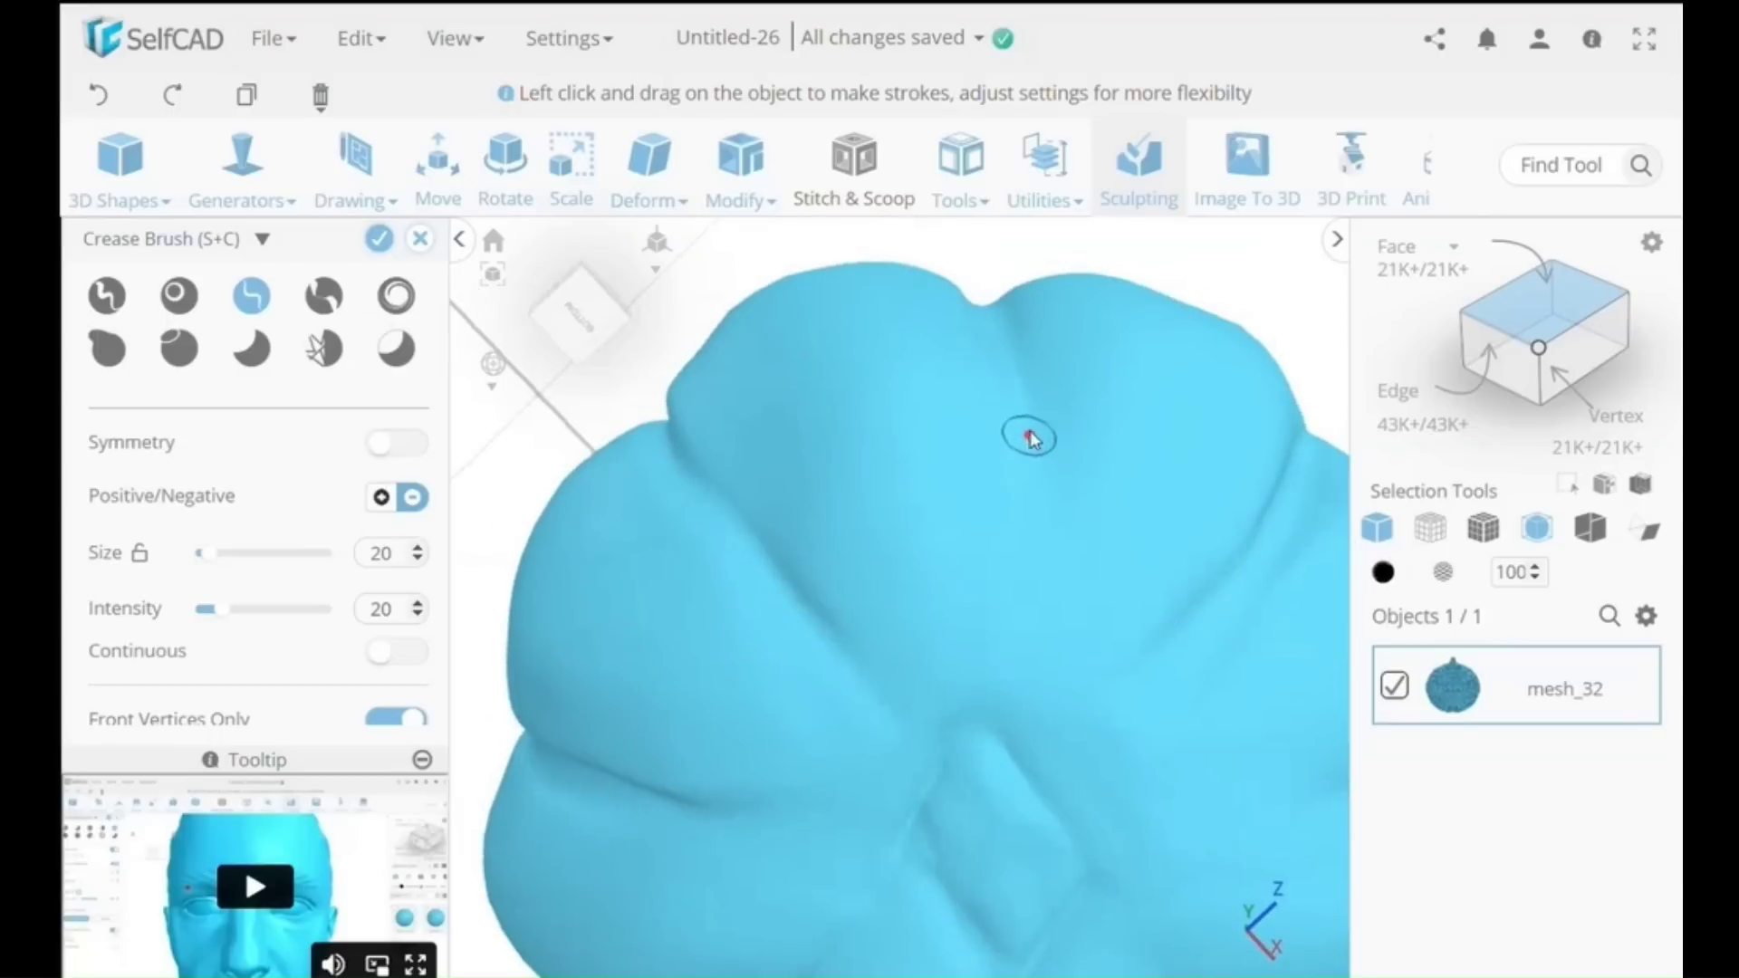
- Raise the Crease Brush intensity to 30 and extend the segment grooves on the underside toward the central patch
{"action": "left_click", "coordinate": [243, 621]}
{"action": "right_click_drag", "start_coordinate": [1029, 450], "coordinate": [1069, 430]}
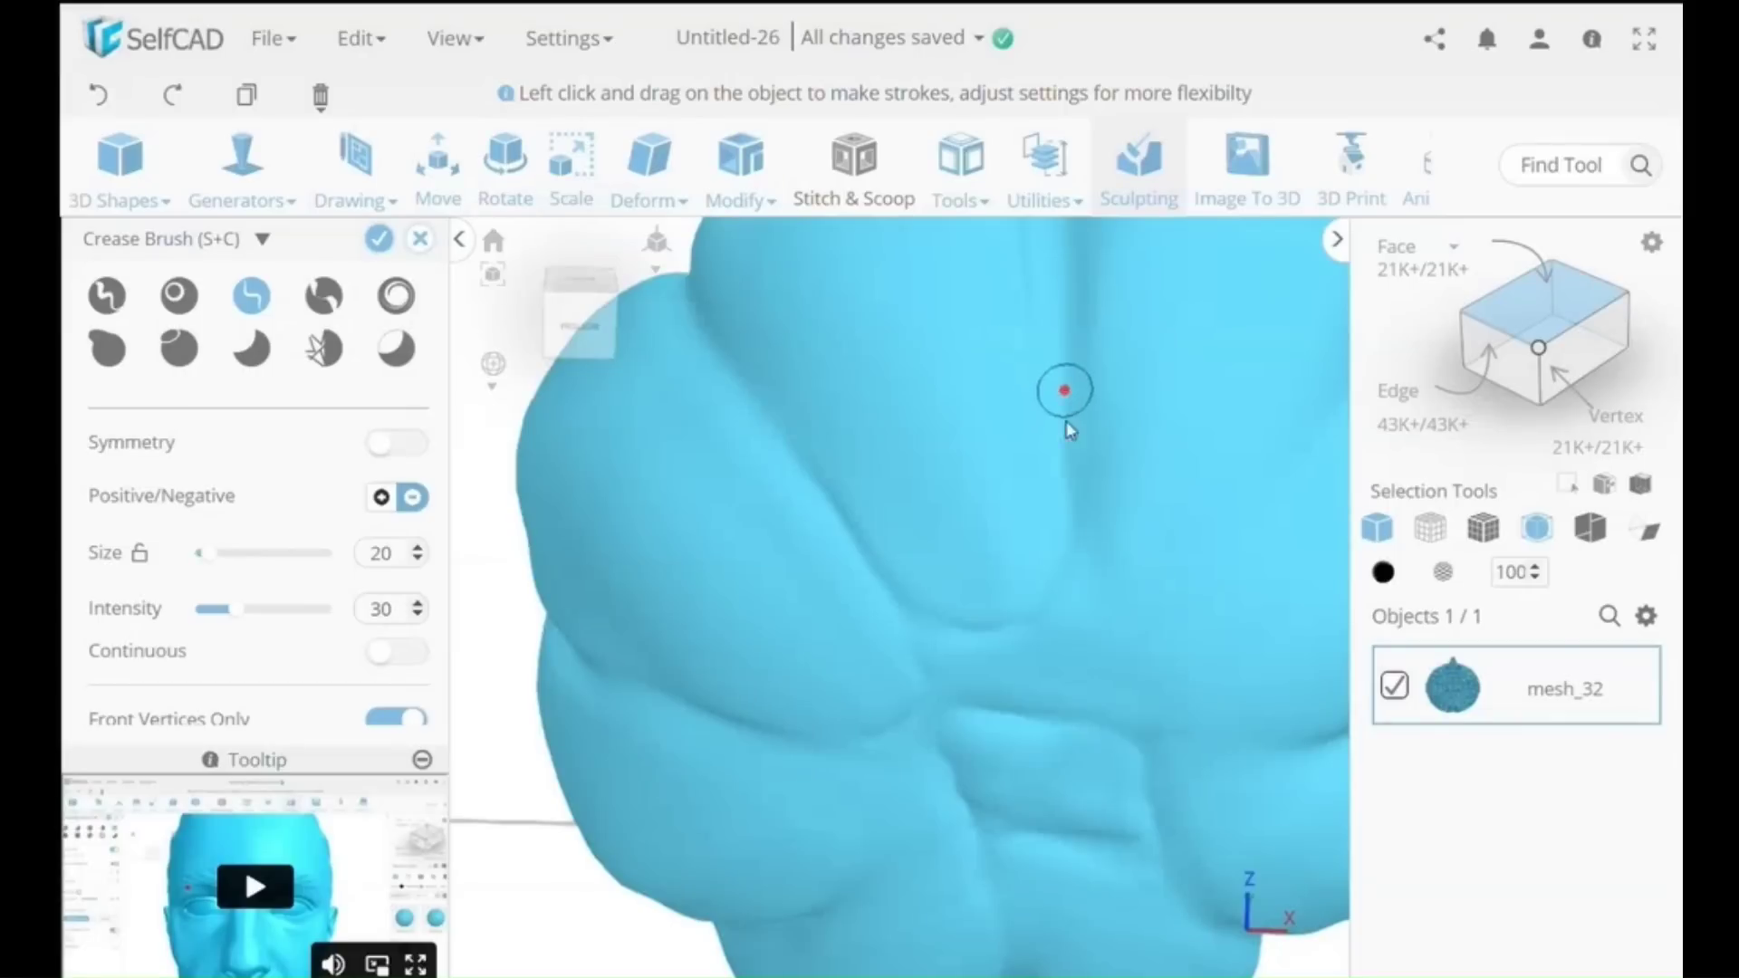
{"action": "right_click_drag", "start_coordinate": [990, 622], "coordinate": [1089, 488]}
{"action": "middle_click_drag", "start_coordinate": [1068, 587], "coordinate": [875, 635]}
{"action": "right_click_drag", "start_coordinate": [988, 693], "coordinate": [737, 698]}
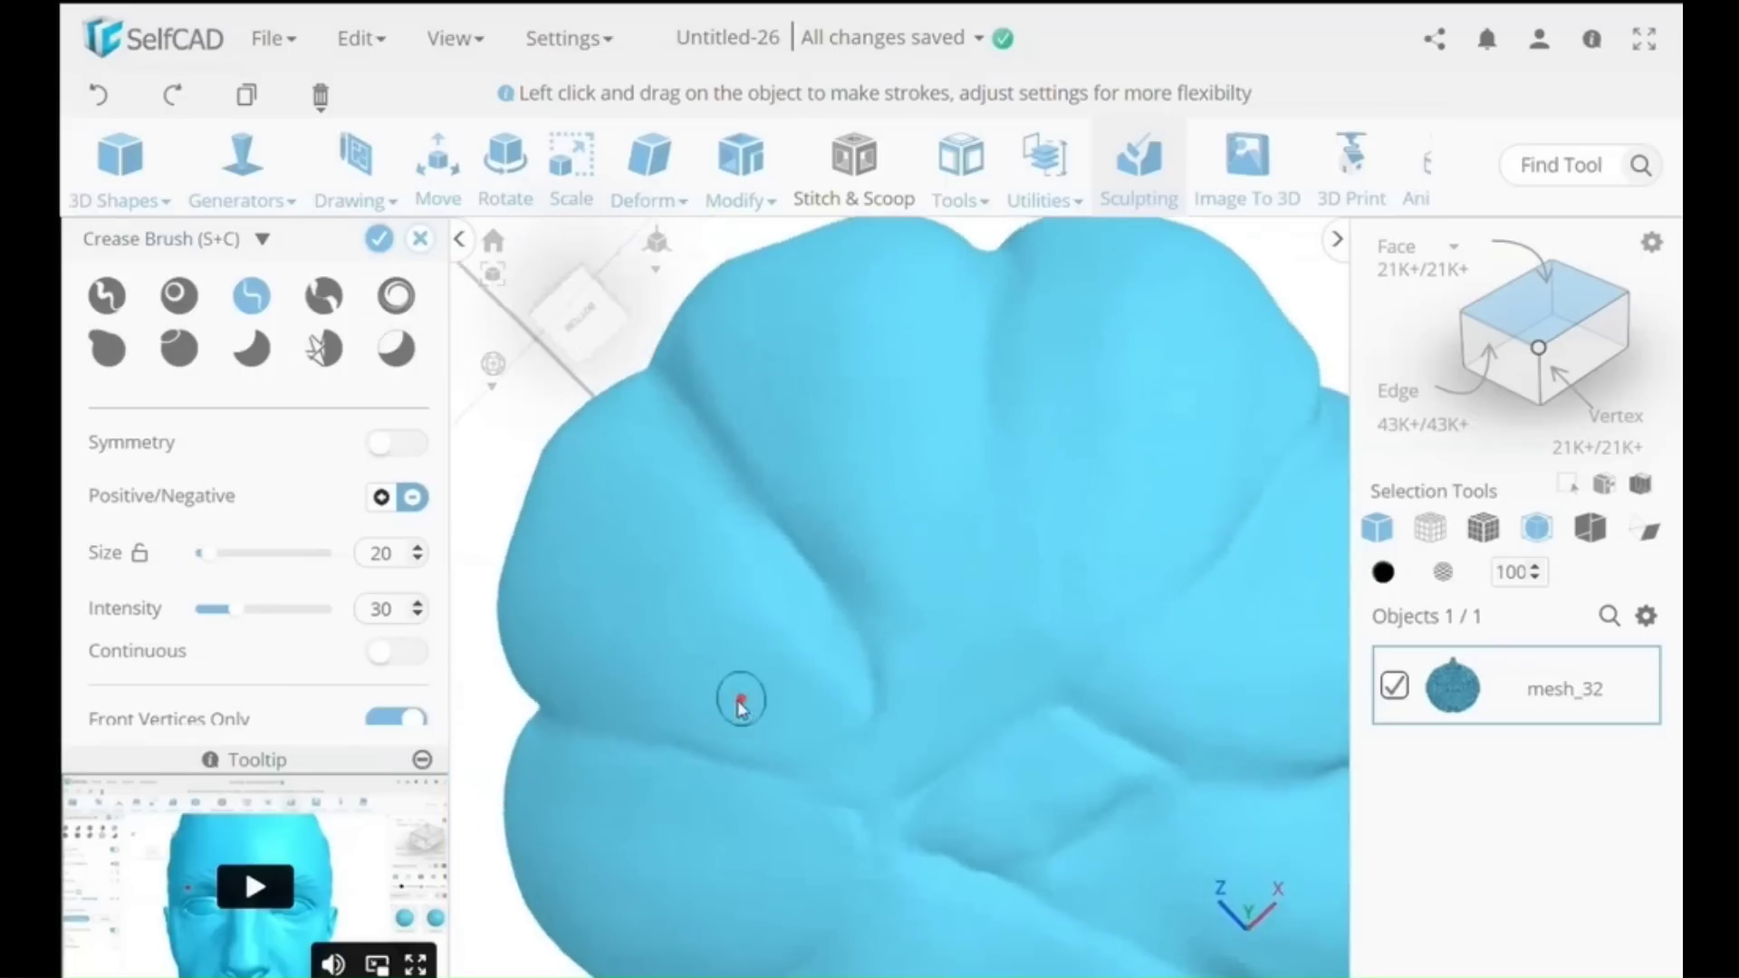
{"action": "left_click_drag", "start_coordinate": [983, 441], "coordinate": [976, 567]}
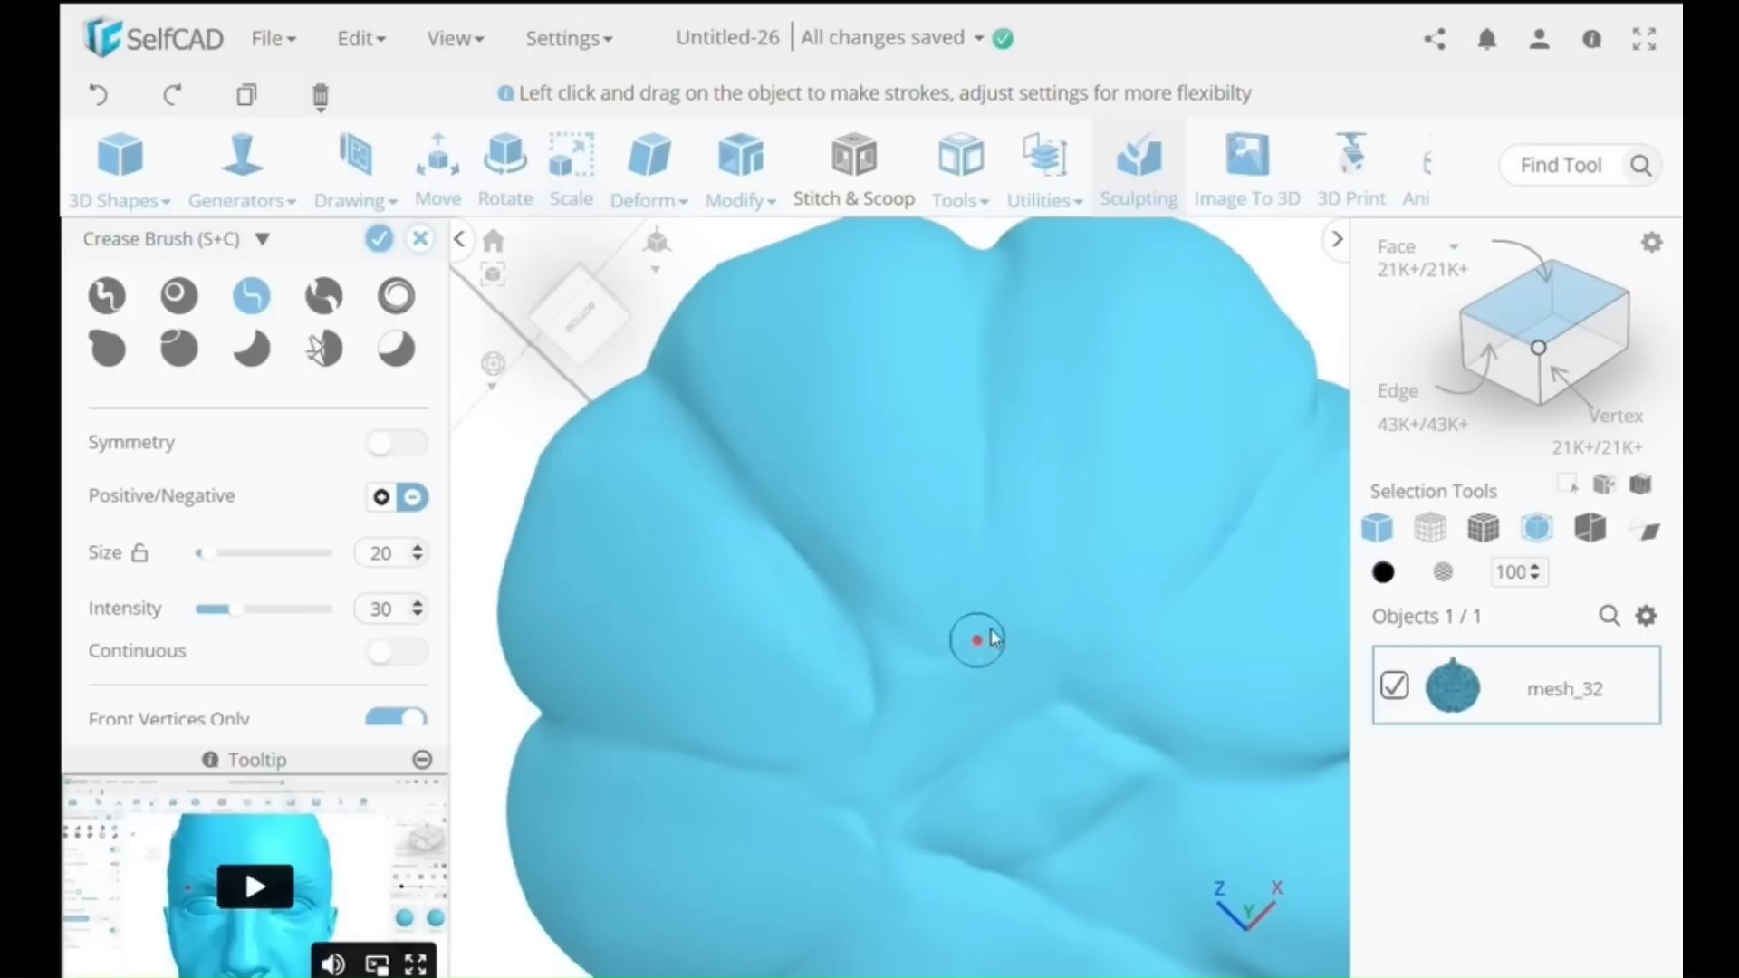
{"action": "left_click_drag", "start_coordinate": [988, 463], "coordinate": [987, 621]}
{"action": "right_click_drag", "start_coordinate": [1050, 621], "coordinate": [927, 520]}
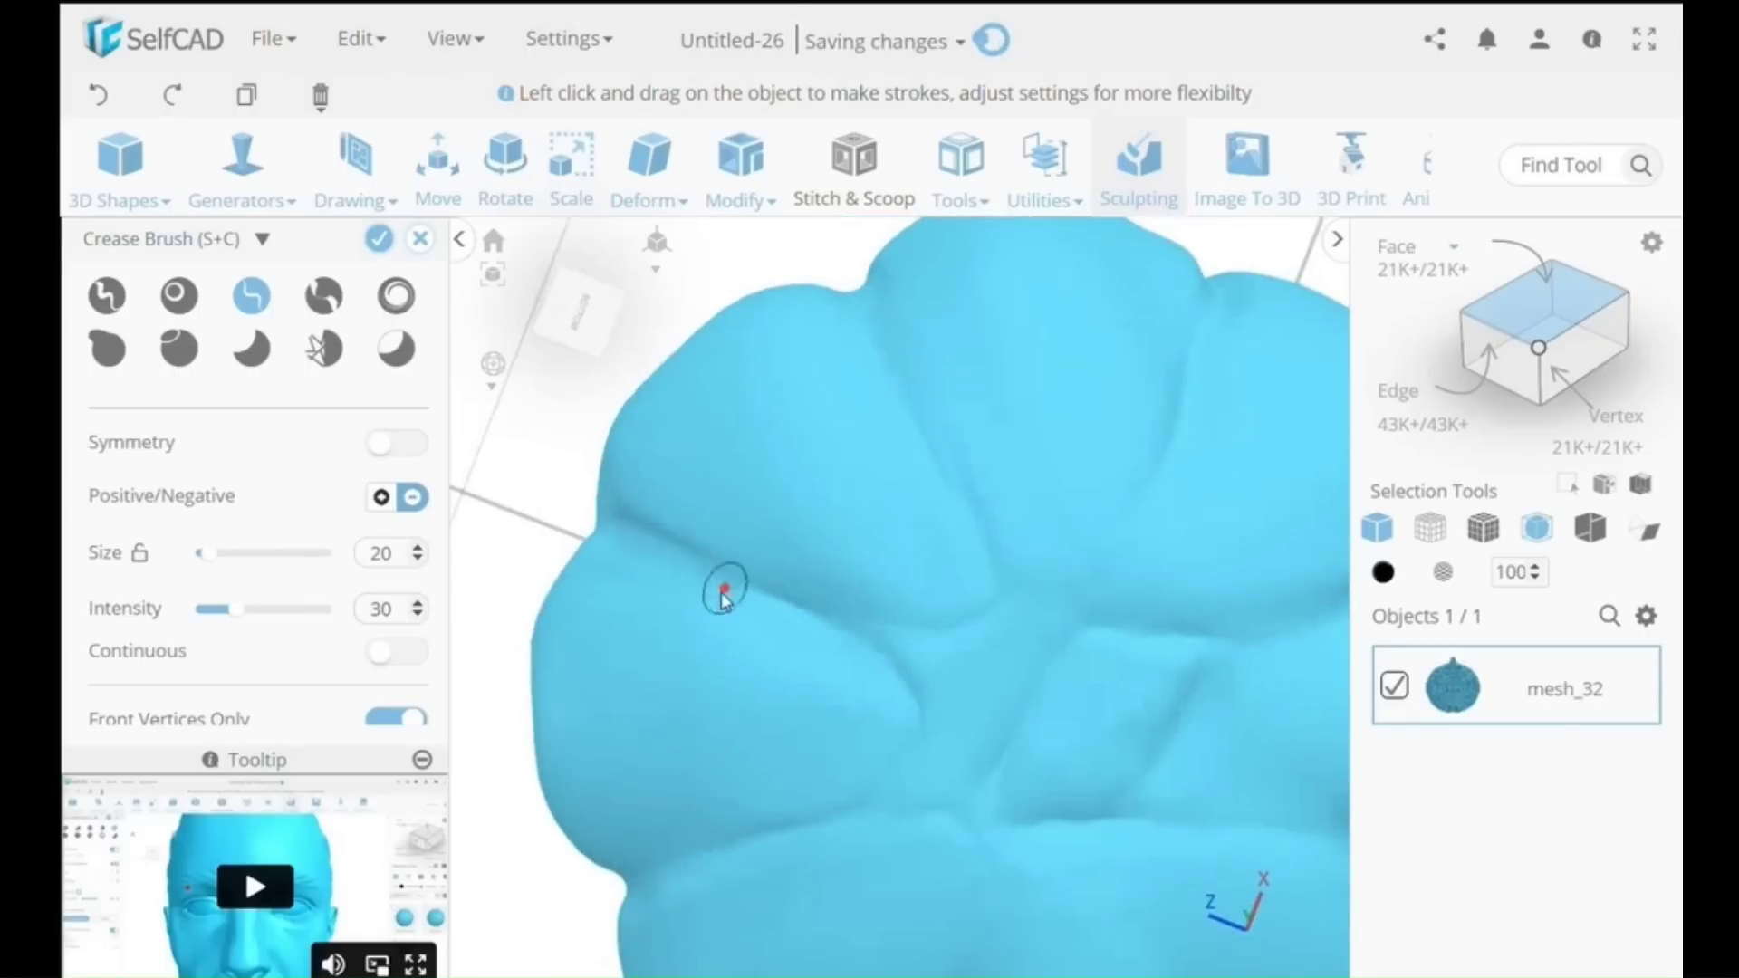
- Soften the creased area beside the central patch with Smooth Brush strokes at size 51 and intensity 30
{"action": "left_click", "coordinate": [324, 349]}
{"action": "mouse_move", "coordinate": [938, 620]}
{"action": "left_mouse_down"}
{"action": "mouse_move", "coordinate": [997, 522]}
{"action": "mouse_move", "coordinate": [912, 627]}
{"action": "mouse_move", "coordinate": [1001, 523]}
{"action": "mouse_move", "coordinate": [963, 654]}
{"action": "mouse_move", "coordinate": [917, 431]}
{"action": "mouse_move", "coordinate": [963, 661]}
{"action": "mouse_move", "coordinate": [869, 790]}
{"action": "mouse_move", "coordinate": [838, 724]}
{"action": "mouse_move", "coordinate": [718, 601]}
{"action": "mouse_move", "coordinate": [819, 885]}
{"action": "mouse_move", "coordinate": [955, 924]}
{"action": "mouse_move", "coordinate": [1141, 570]}
{"action": "left_mouse_up"}
{"action": "right_click_drag", "start_coordinate": [1141, 567], "coordinate": [938, 556]}
{"action": "mouse_move", "coordinate": [939, 556]}
{"action": "left_mouse_down"}
{"action": "mouse_move", "coordinate": [978, 698]}
{"action": "mouse_move", "coordinate": [886, 803]}
{"action": "mouse_move", "coordinate": [1072, 541]}
{"action": "left_mouse_up"}
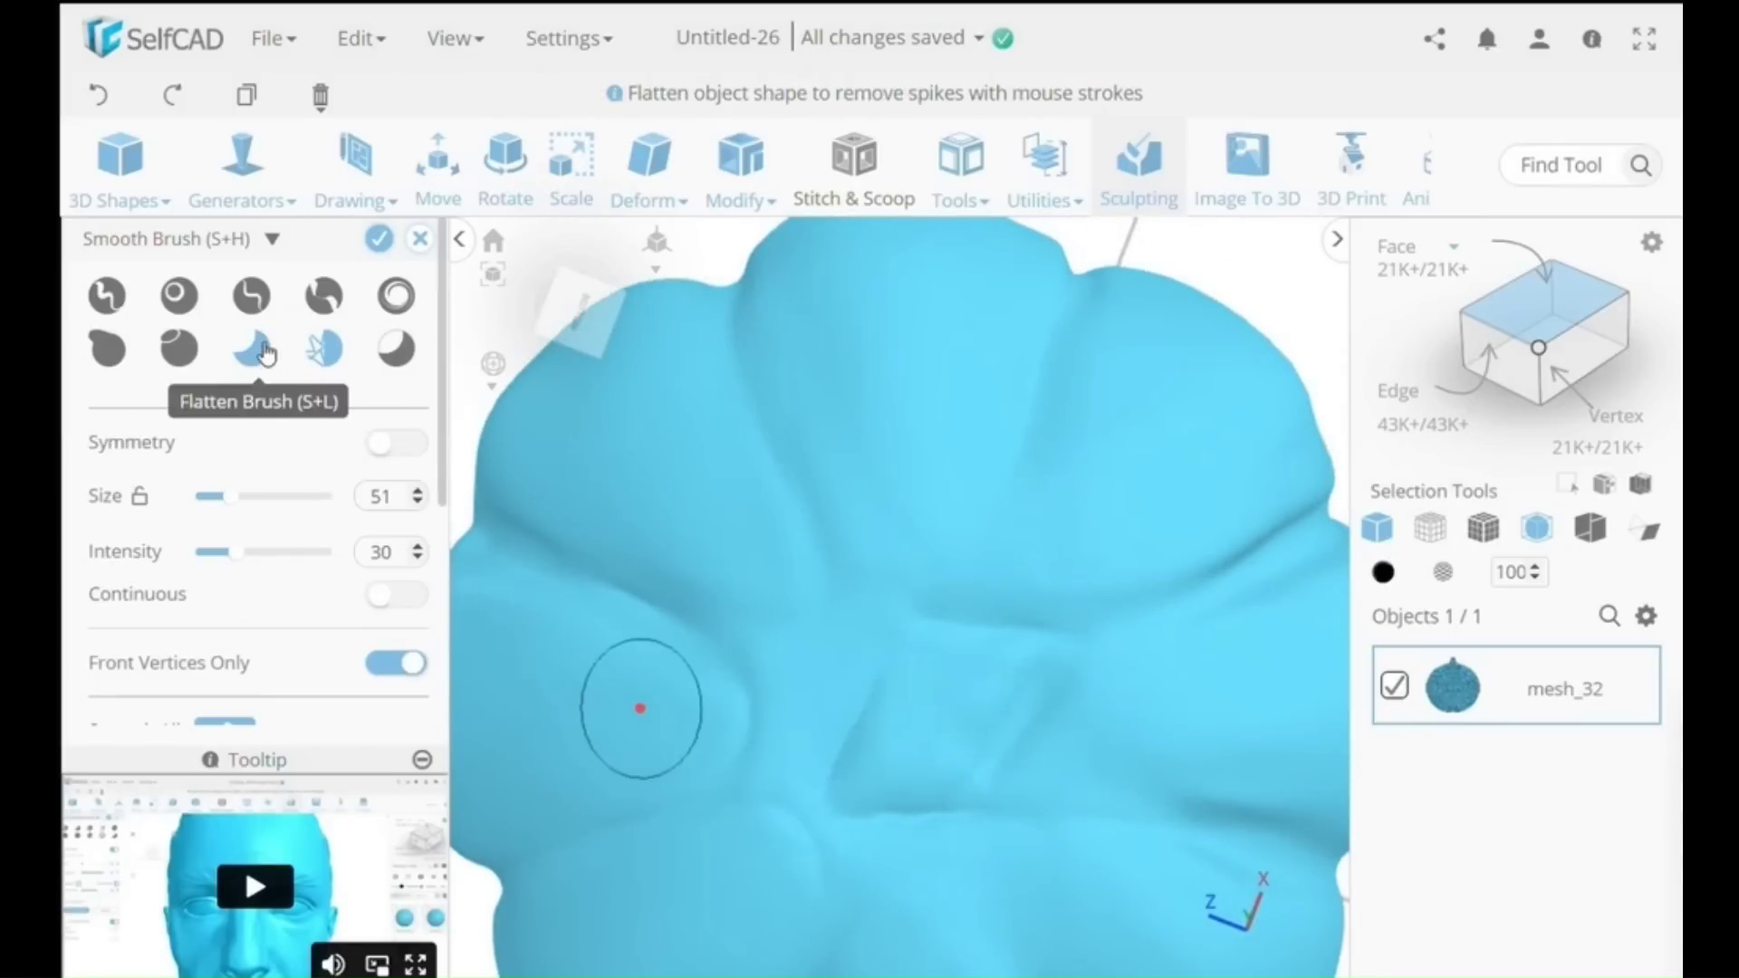
- Deepen the segment grooves around the underside's central patch with negative Crease strokes at size 20, intensity 30, and soften them with the Smooth Brush
{"action": "left_click", "coordinate": [269, 295]}
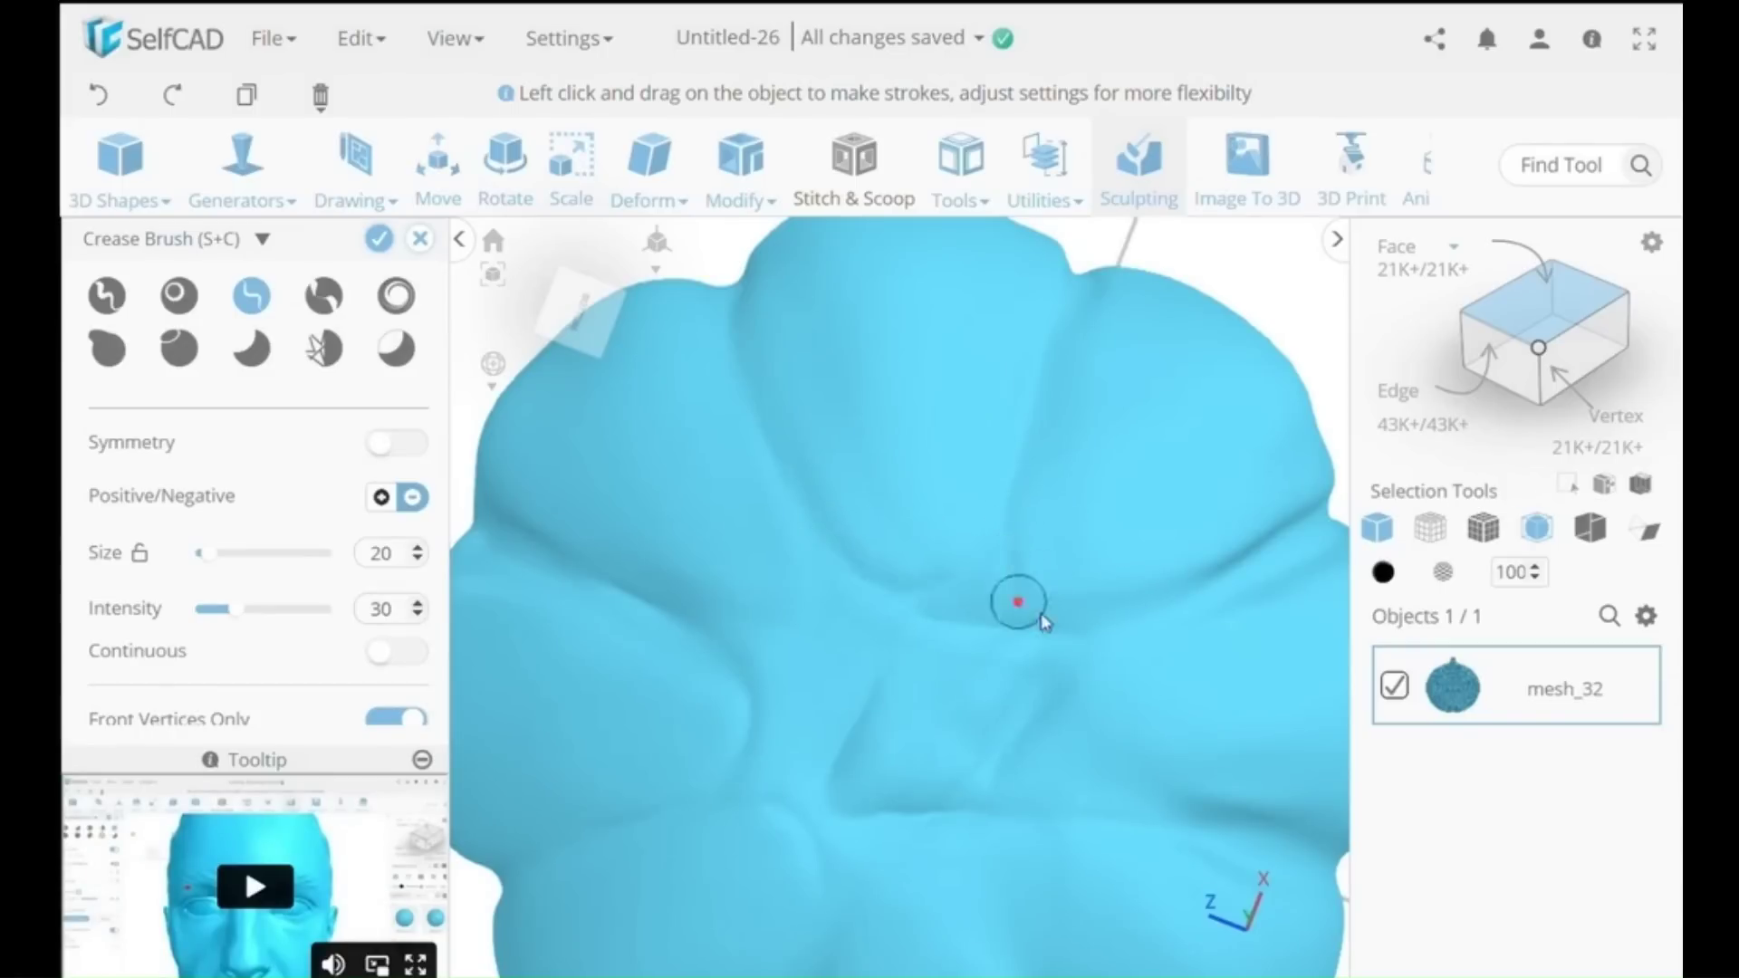
{"action": "right_click_drag", "start_coordinate": [1101, 675], "coordinate": [887, 506]}
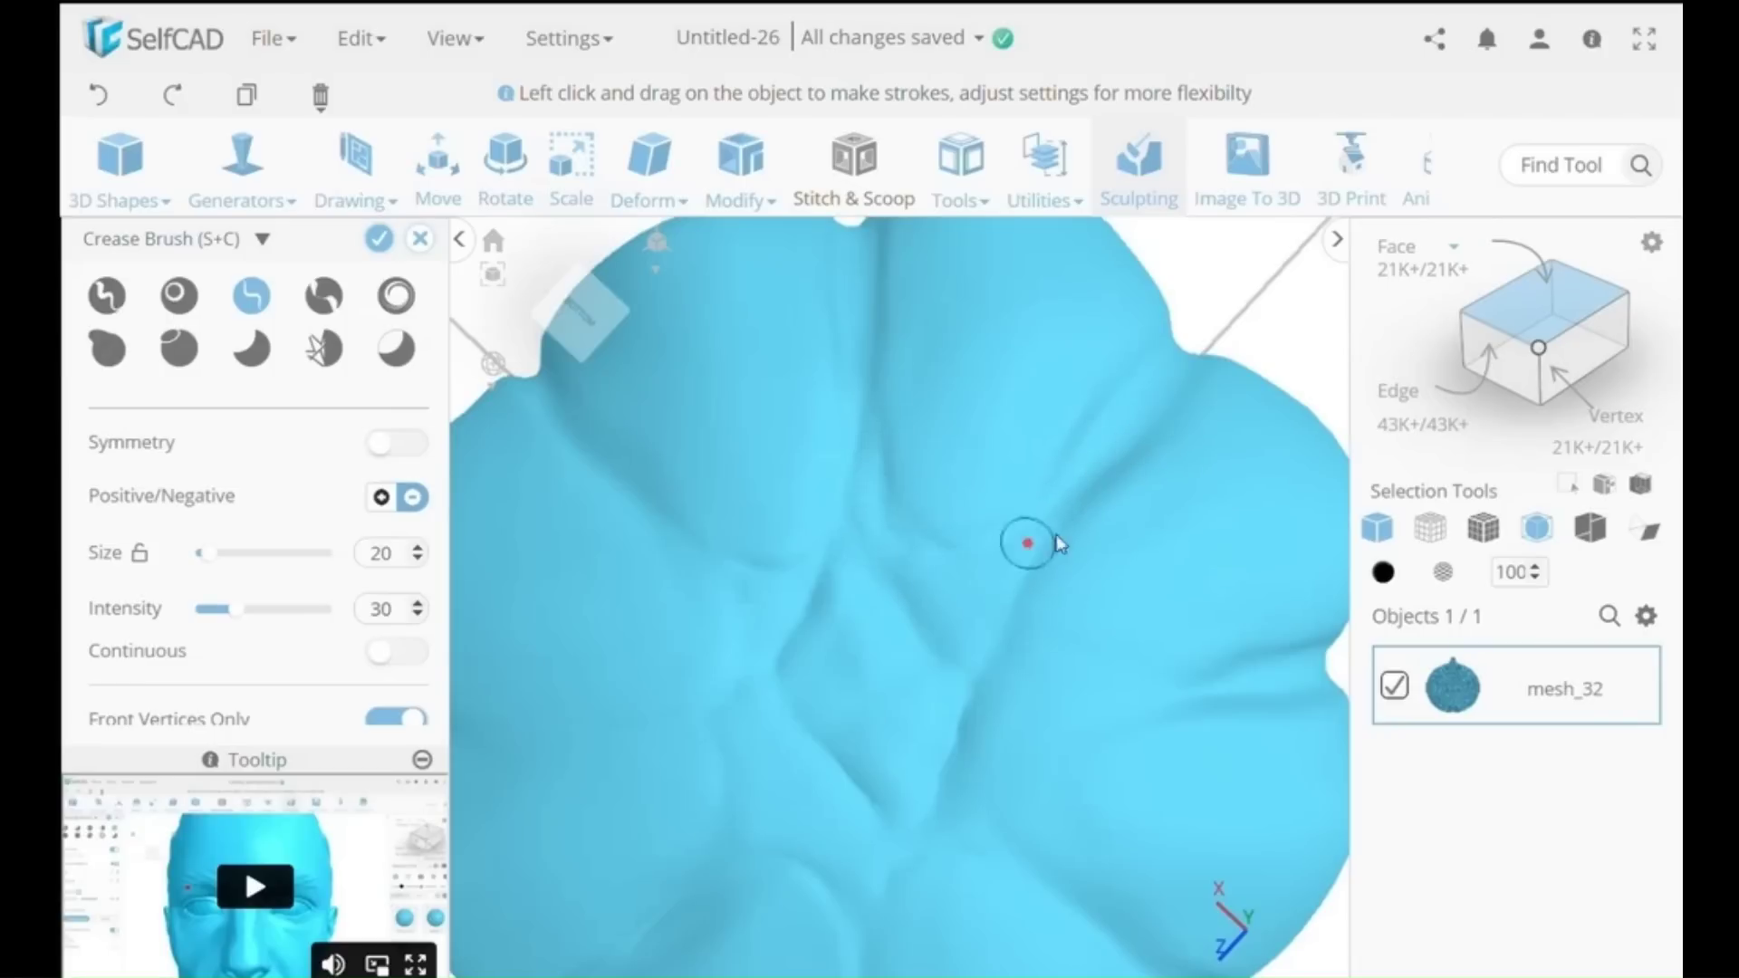
{"action": "left_click", "coordinate": [324, 348]}
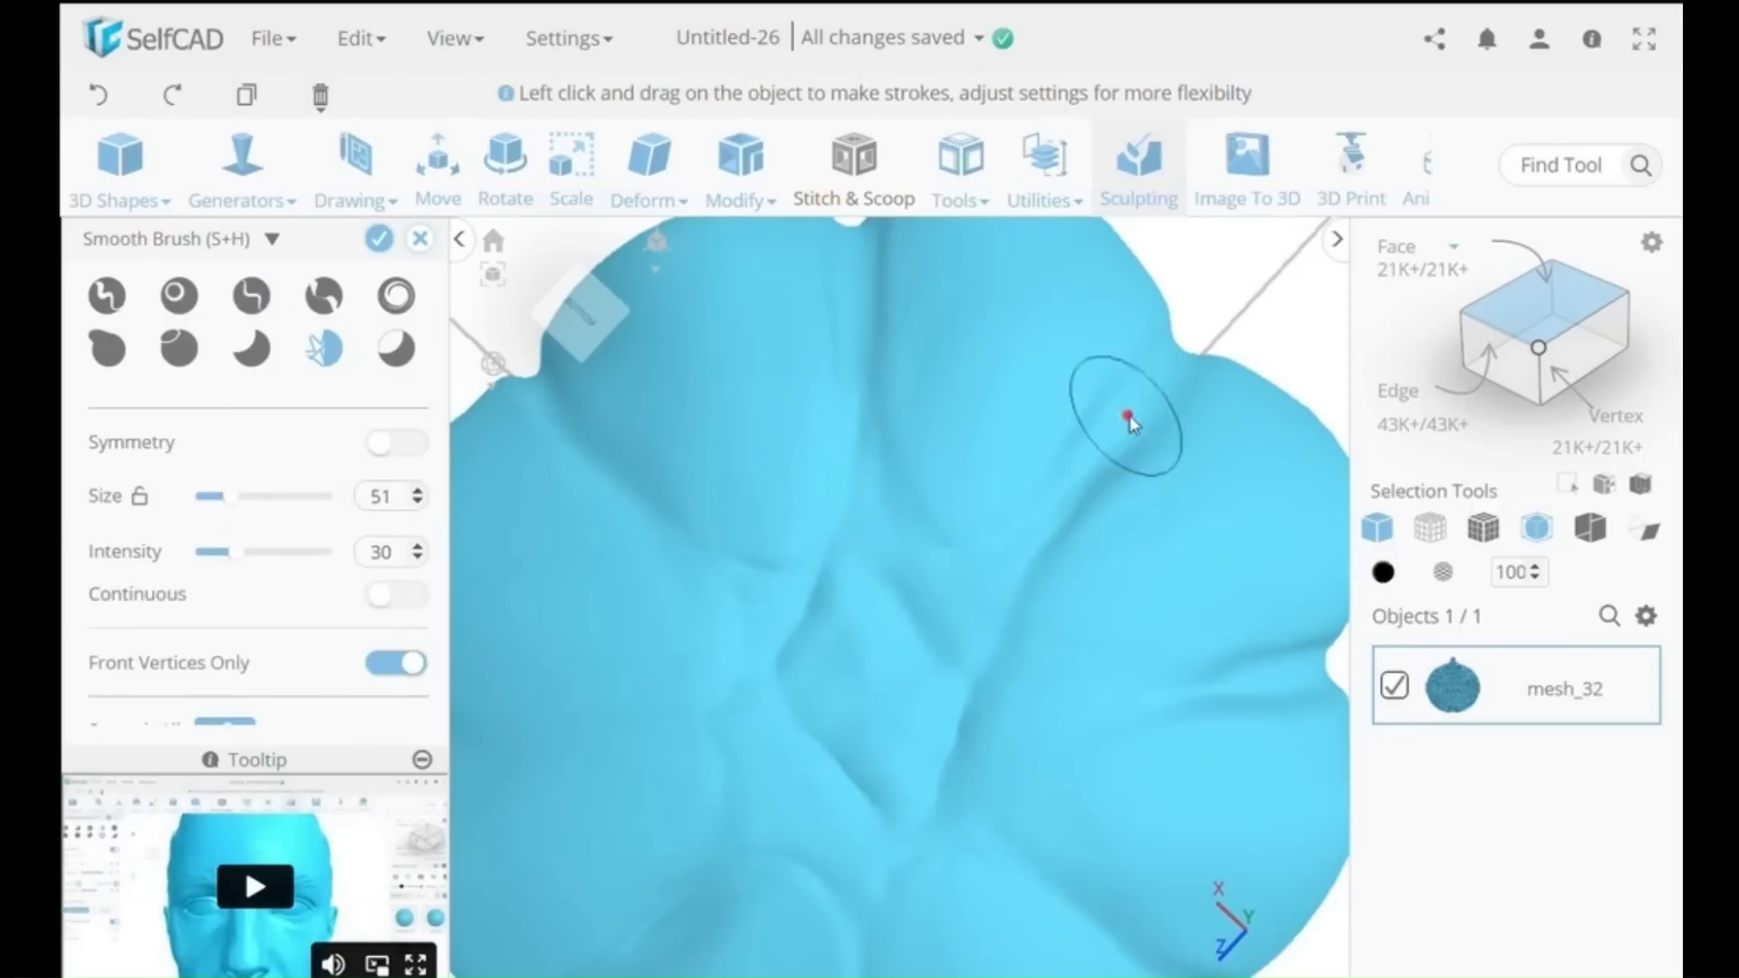
{"action": "mouse_move", "coordinate": [1128, 415]}
{"action": "right_mouse_down"}
{"action": "mouse_move", "coordinate": [855, 601]}
{"action": "mouse_move", "coordinate": [855, 497]}
{"action": "mouse_move", "coordinate": [438, 377]}
{"action": "right_mouse_up"}
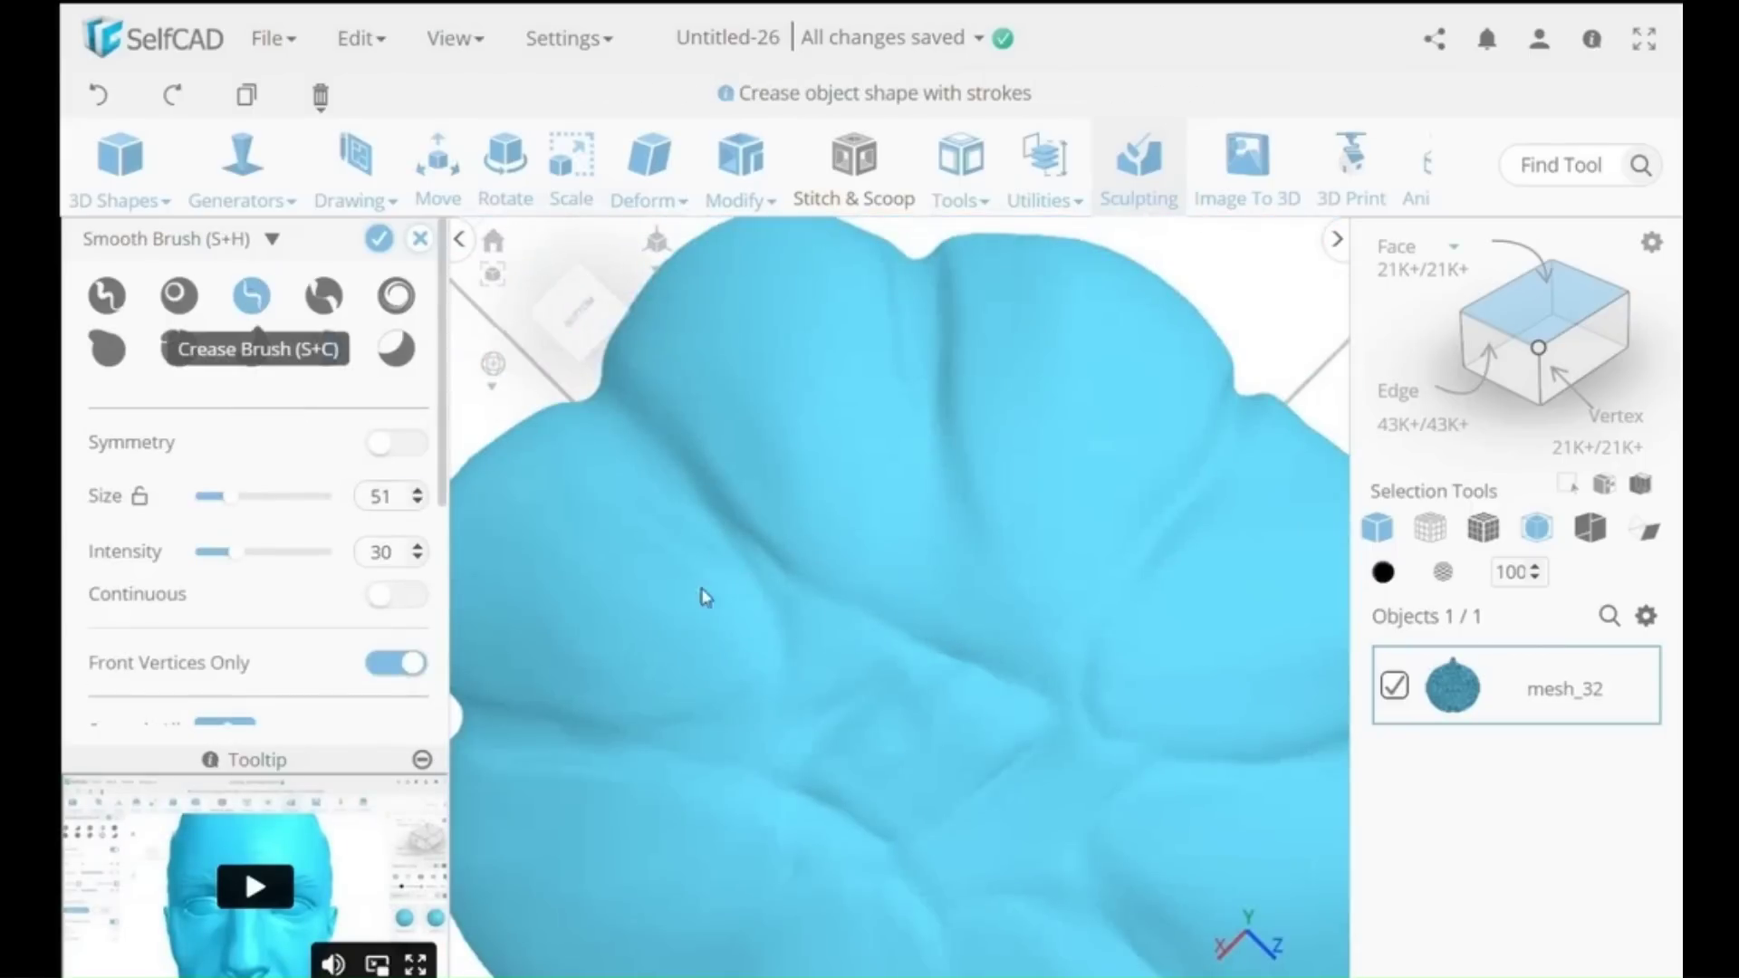
{"action": "left_click", "coordinate": [251, 295]}
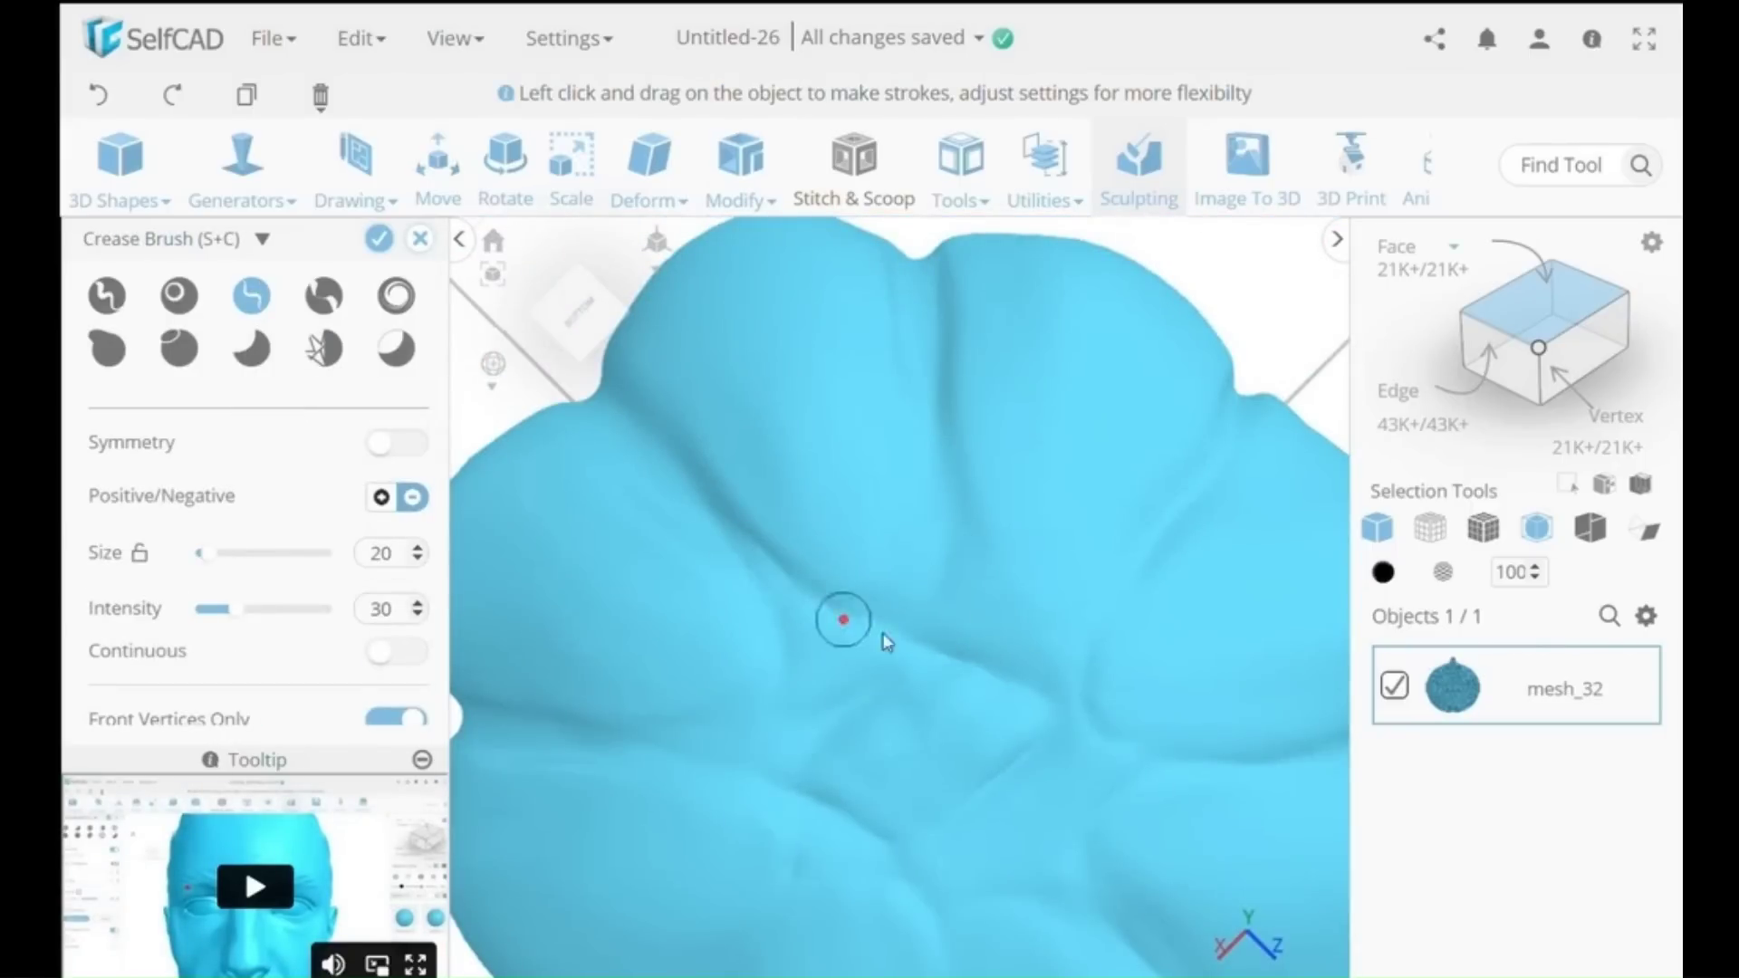
{"action": "left_click", "coordinate": [324, 349]}
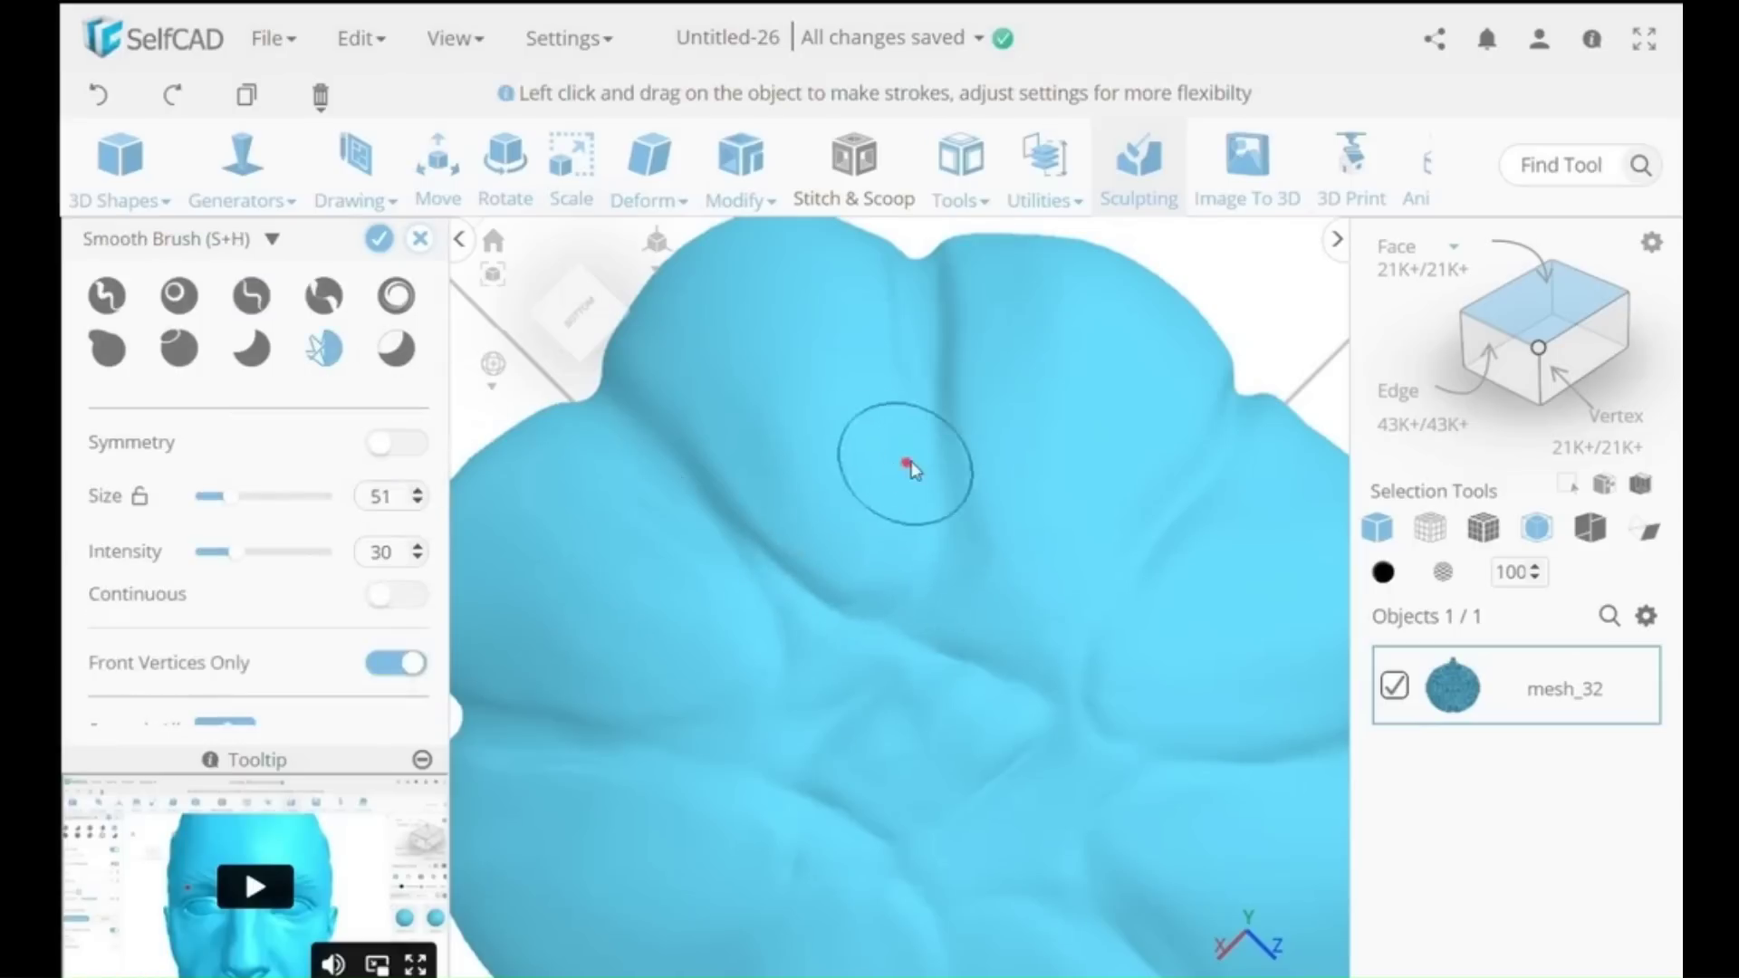
{"action": "mouse_move", "coordinate": [962, 415]}
{"action": "right_mouse_down"}
{"action": "mouse_move", "coordinate": [949, 457]}
{"action": "mouse_move", "coordinate": [1013, 710]}
{"action": "mouse_move", "coordinate": [1075, 391]}
{"action": "mouse_move", "coordinate": [1014, 489]}
{"action": "mouse_move", "coordinate": [1105, 482]}
{"action": "mouse_move", "coordinate": [932, 562]}
{"action": "mouse_move", "coordinate": [878, 687]}
{"action": "mouse_move", "coordinate": [883, 625]}
{"action": "right_mouse_up"}
- Bend the upper part of the stem sideways with the Move Brush at size 23 and intensity 20
{"action": "left_click", "coordinate": [108, 352]}
{"action": "left_click", "coordinate": [561, 319]}
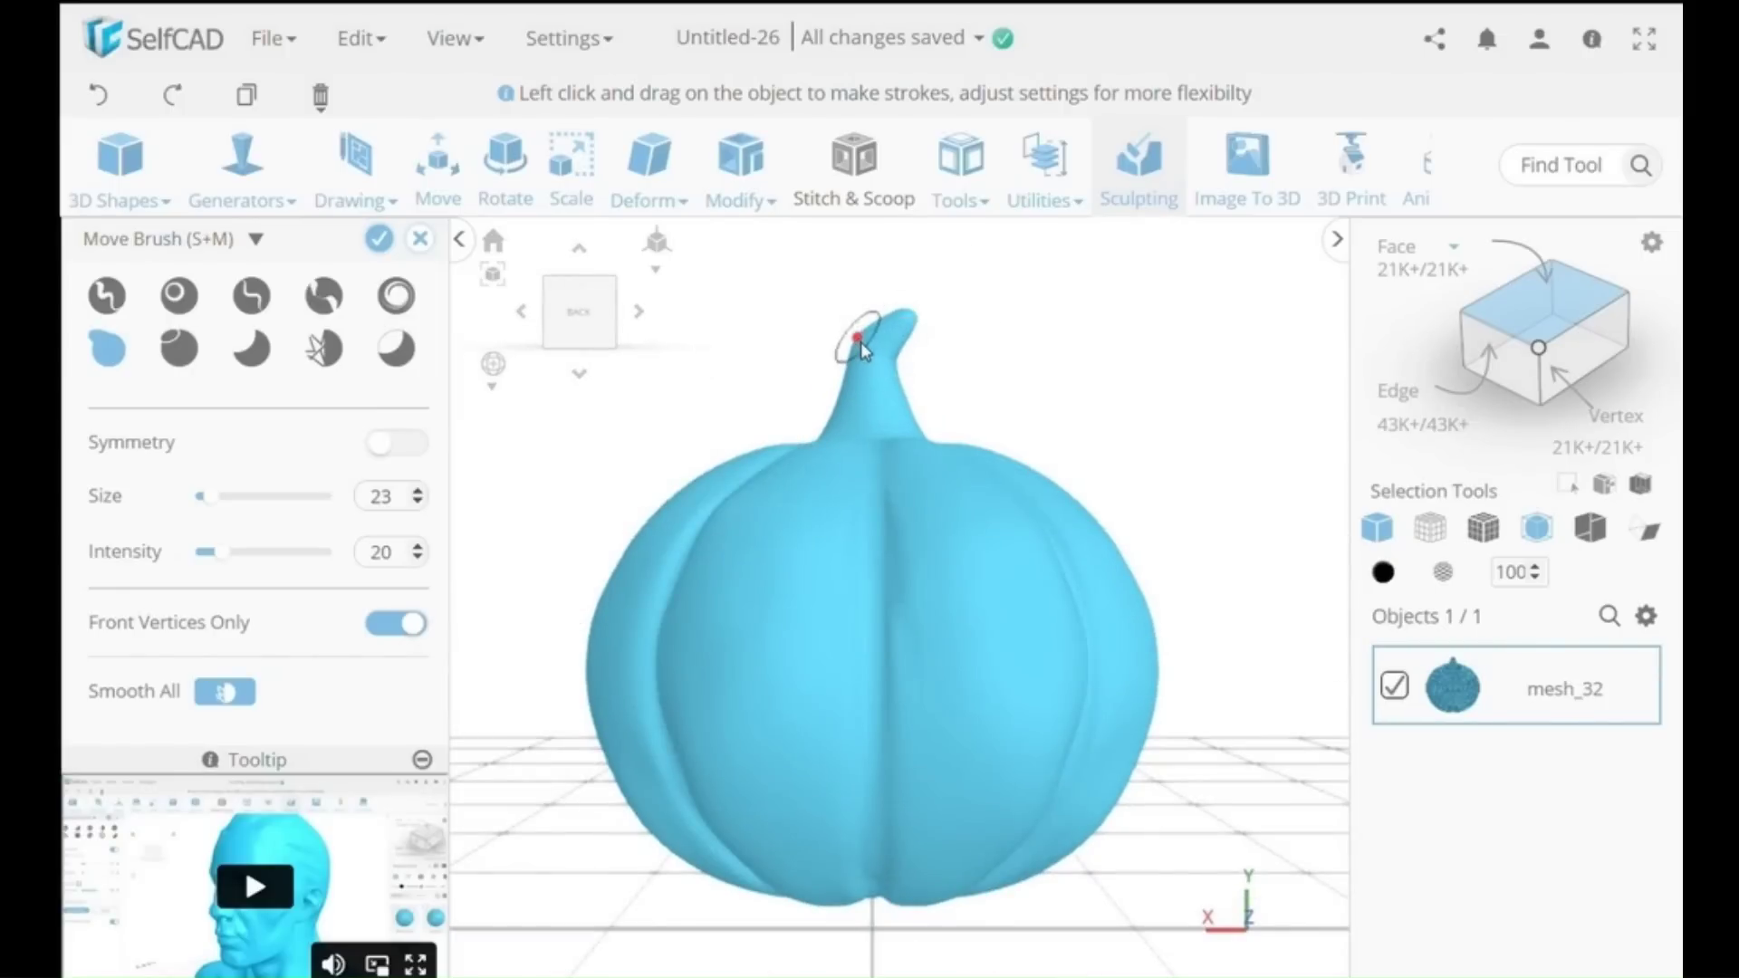
{"action": "mouse_move", "coordinate": [893, 389]}
{"action": "right_mouse_down"}
{"action": "mouse_move", "coordinate": [921, 524]}
{"action": "mouse_move", "coordinate": [765, 330]}
{"action": "mouse_move", "coordinate": [1171, 418]}
{"action": "mouse_move", "coordinate": [1099, 625]}
{"action": "right_mouse_up"}
- Smooth the pumpkin's side segments and their lower ends with the Smooth Brush at size 51 and intensity 30
{"action": "left_click", "coordinate": [324, 349]}
{"action": "mouse_move", "coordinate": [1033, 684]}
{"action": "right_mouse_down"}
{"action": "mouse_move", "coordinate": [915, 730]}
{"action": "mouse_move", "coordinate": [880, 645]}
{"action": "right_mouse_up"}
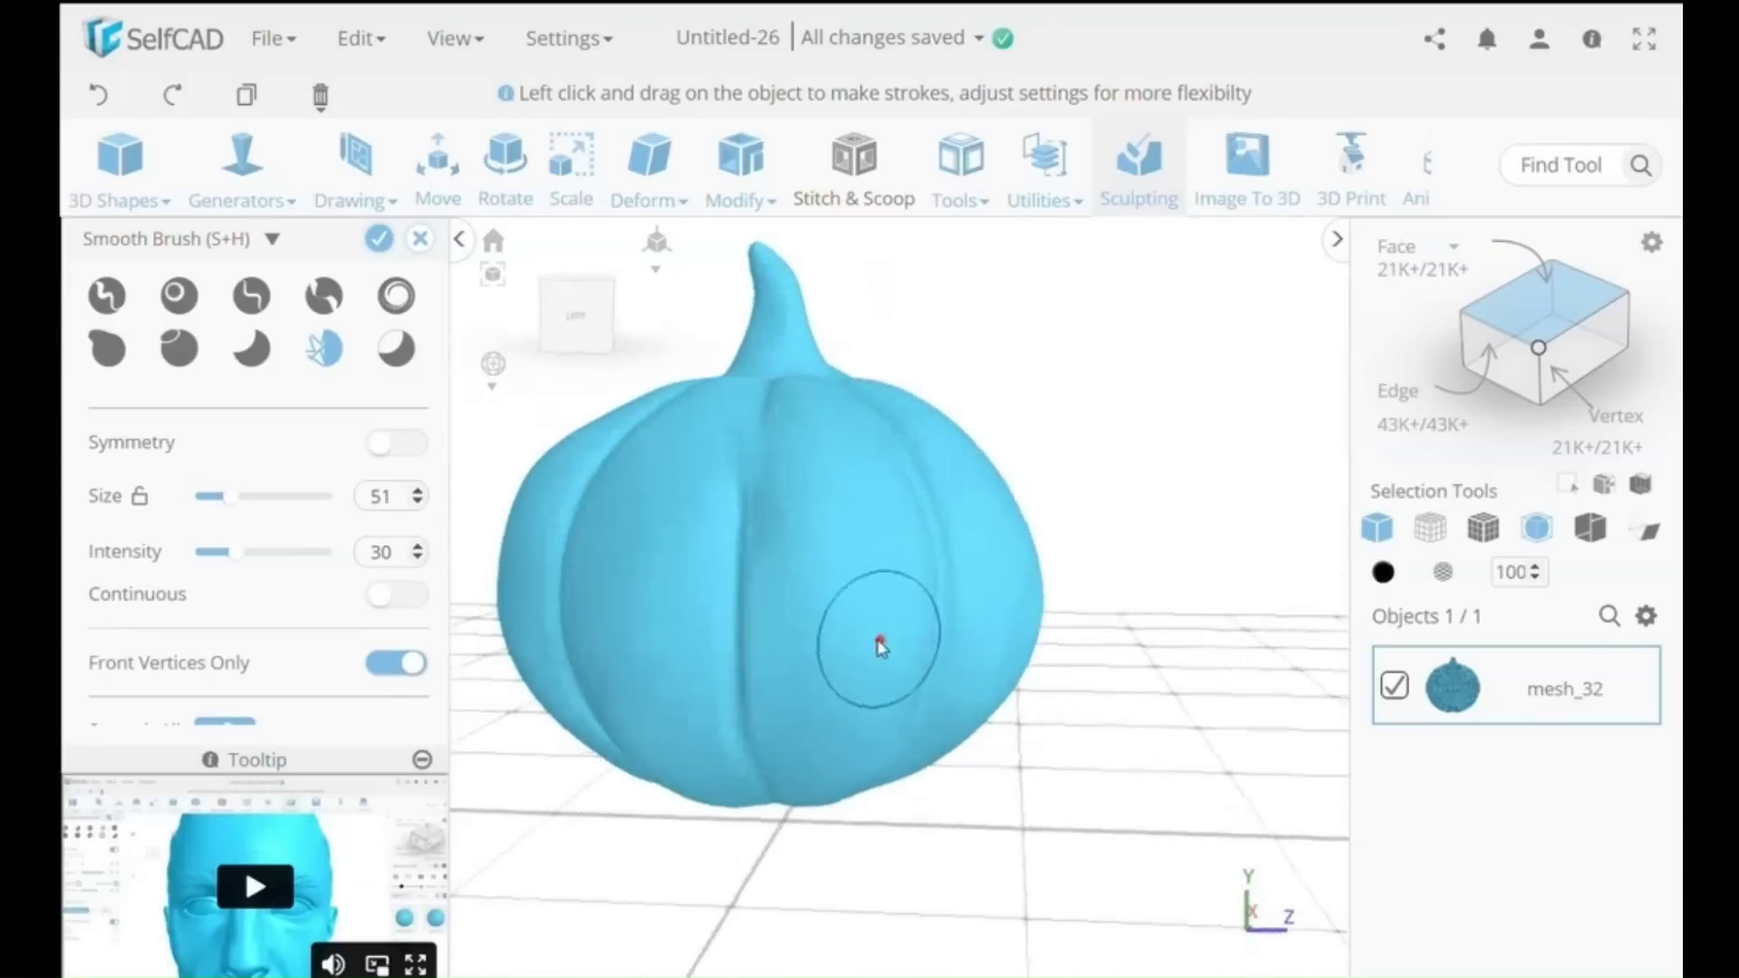
{"action": "right_click_drag", "start_coordinate": [788, 710], "coordinate": [757, 633]}
{"action": "right_click_drag", "start_coordinate": [915, 525], "coordinate": [722, 442]}
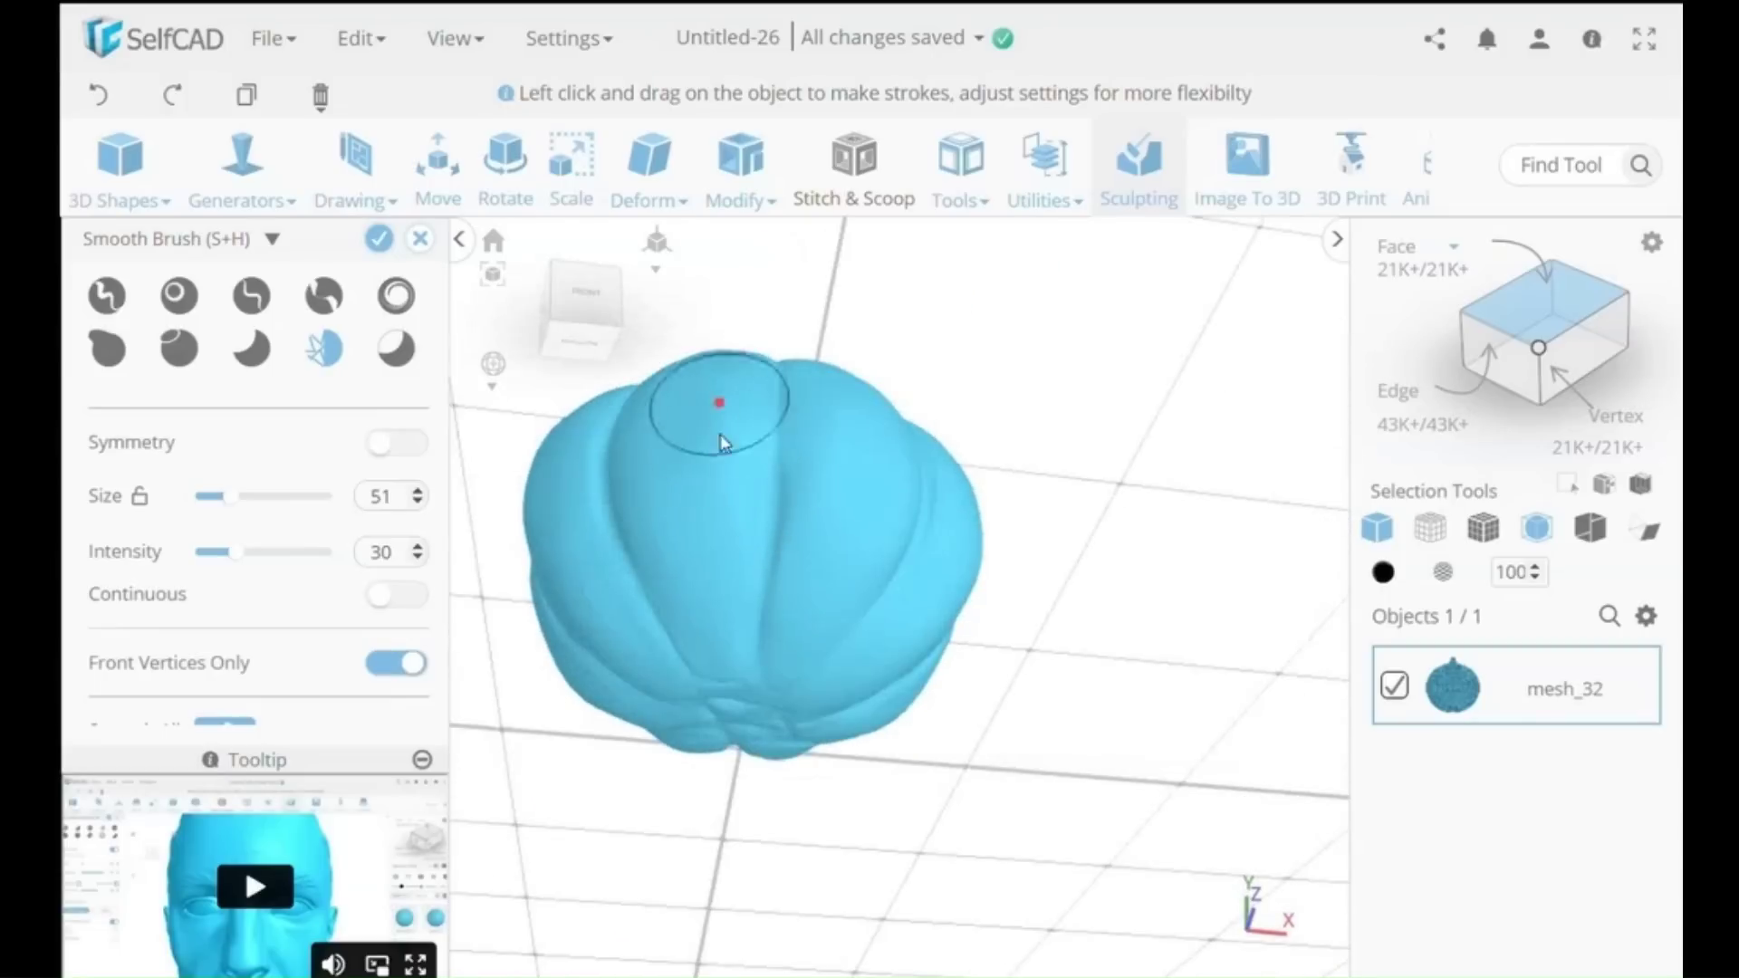
{"action": "right_click_drag", "start_coordinate": [889, 667], "coordinate": [773, 602]}
{"action": "mouse_move", "coordinate": [791, 742]}
{"action": "right_mouse_down"}
{"action": "mouse_move", "coordinate": [823, 439]}
{"action": "mouse_move", "coordinate": [873, 764]}
{"action": "mouse_move", "coordinate": [939, 838]}
{"action": "mouse_move", "coordinate": [932, 730]}
{"action": "mouse_move", "coordinate": [796, 694]}
{"action": "right_mouse_up"}
- Deepen the vertical segment grooves all around the pumpkin, from stem to underside, with negative Crease Brush strokes at size 20 and intensity 30
{"action": "left_click", "coordinate": [251, 294]}
{"action": "mouse_move", "coordinate": [846, 535]}
{"action": "right_mouse_down"}
{"action": "mouse_move", "coordinate": [924, 613]}
{"action": "mouse_move", "coordinate": [885, 521]}
{"action": "mouse_move", "coordinate": [815, 450]}
{"action": "right_mouse_up"}
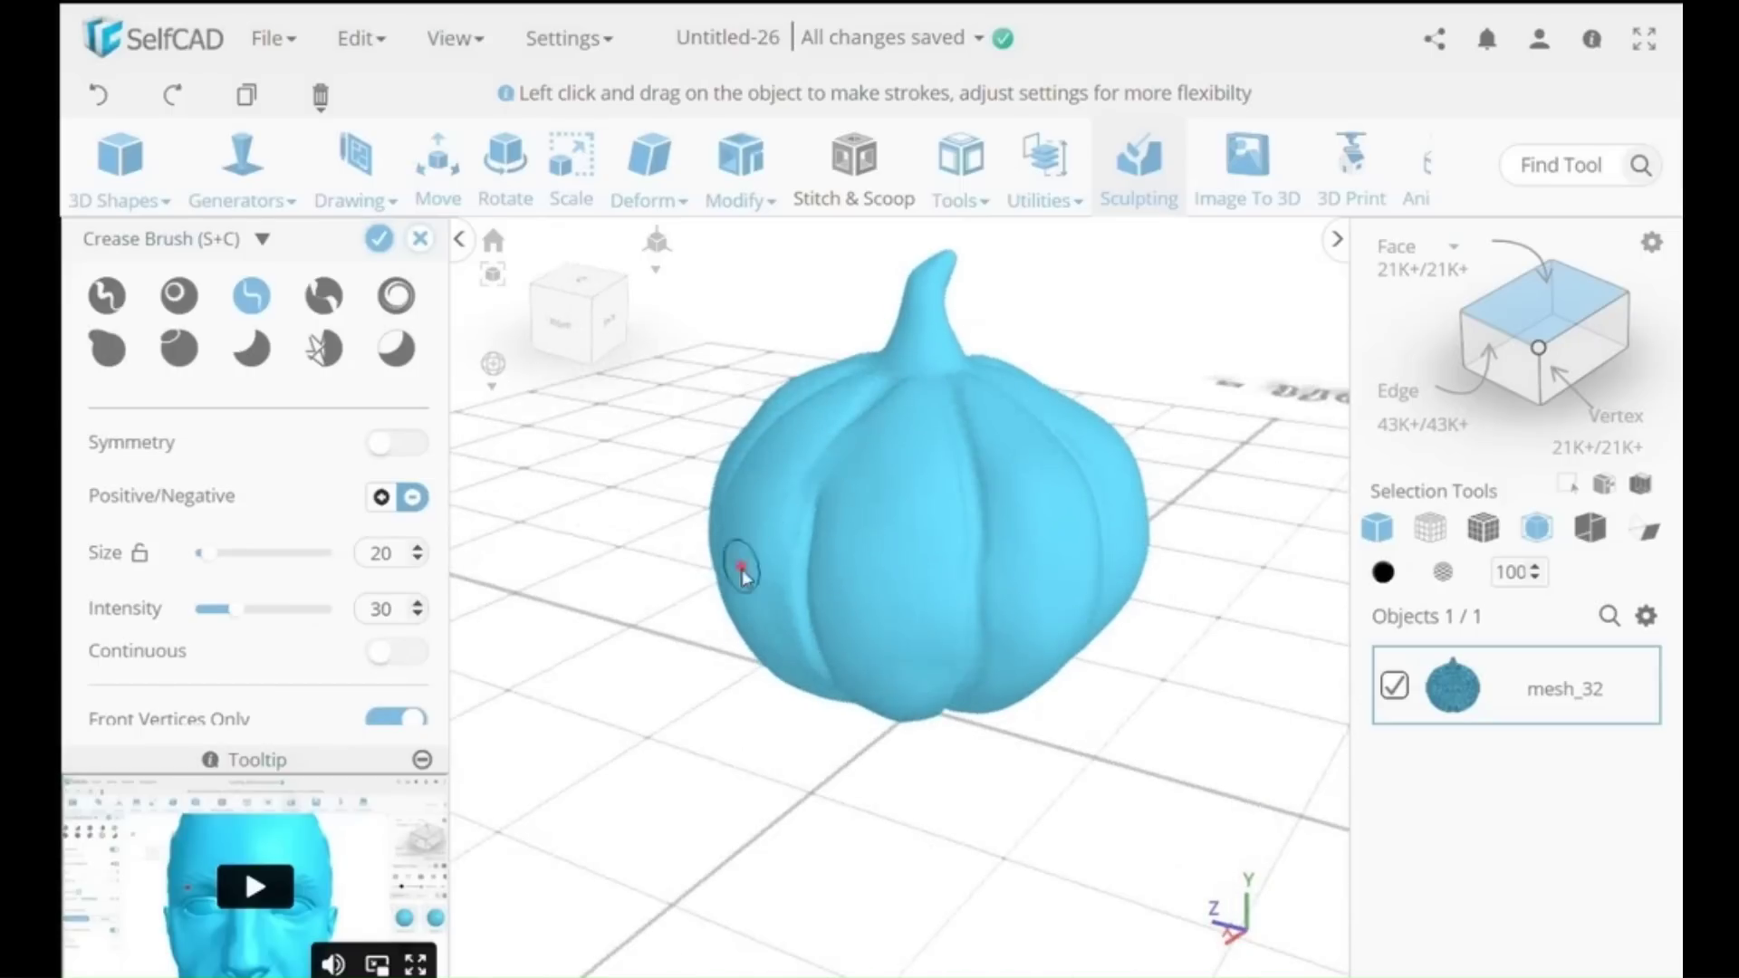
{"action": "right_click_drag", "start_coordinate": [741, 567], "coordinate": [852, 533]}
{"action": "left_click_drag", "start_coordinate": [924, 426], "coordinate": [896, 533]}
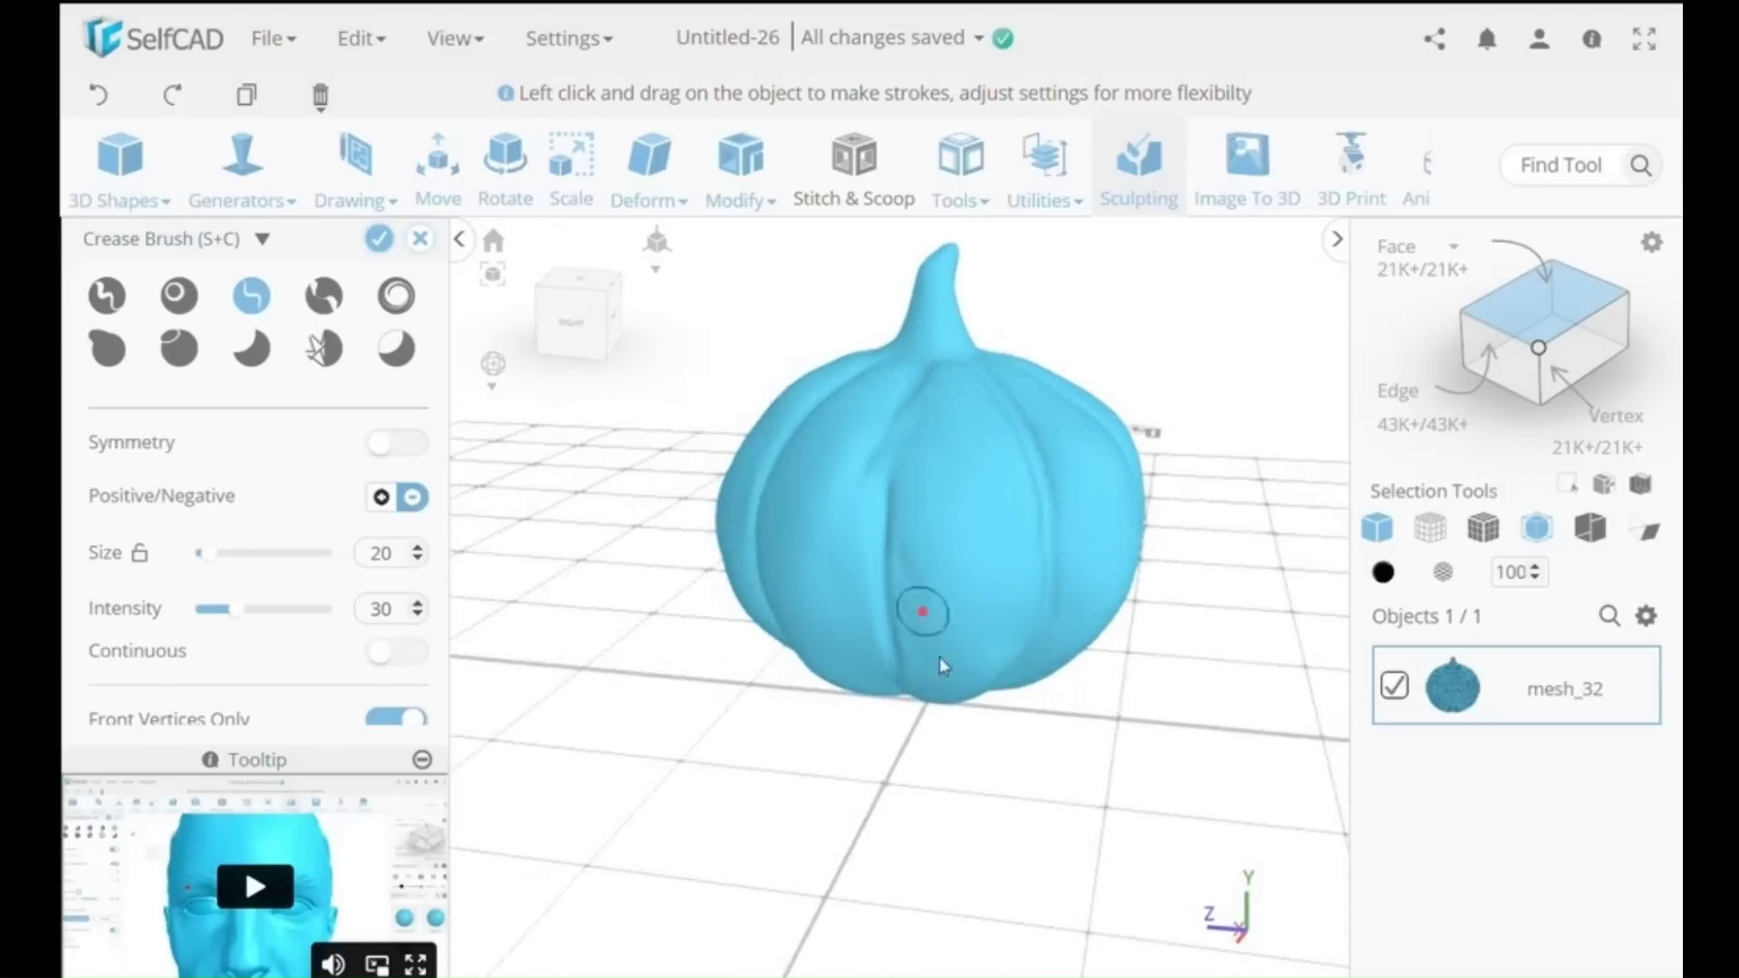
{"action": "right_click_drag", "start_coordinate": [958, 396], "coordinate": [954, 534]}
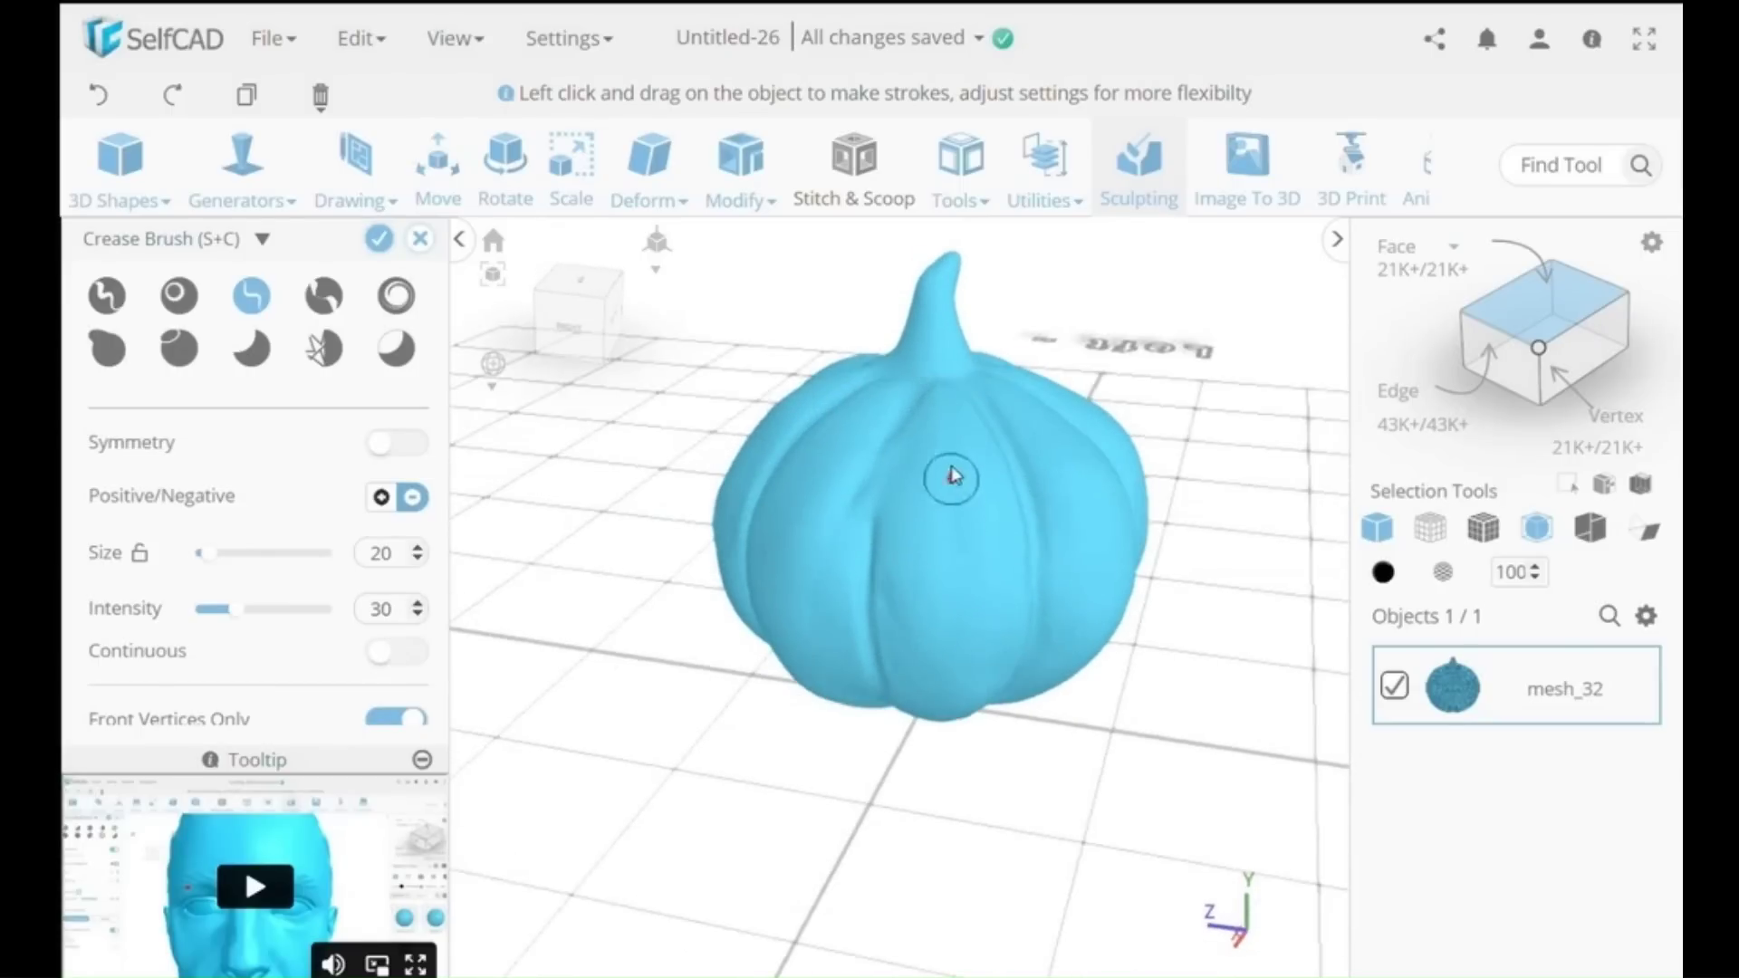
{"action": "right_click_drag", "start_coordinate": [958, 633], "coordinate": [951, 335]}
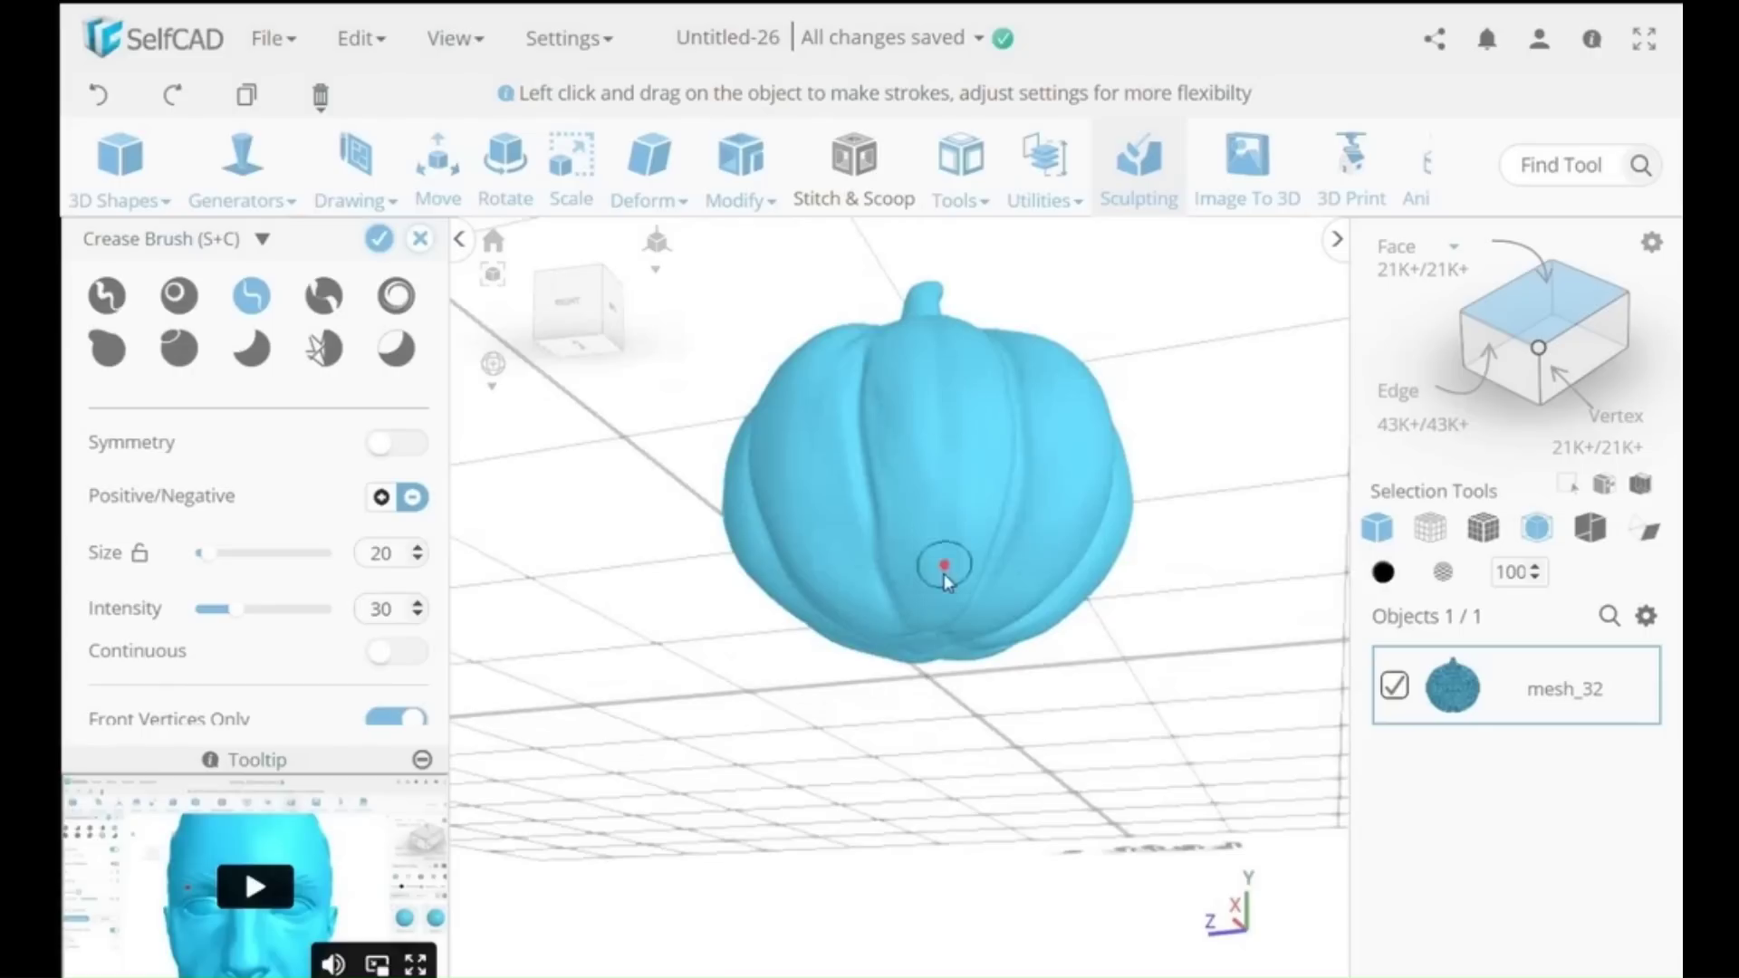
{"action": "right_click_drag", "start_coordinate": [939, 571], "coordinate": [909, 376]}
{"action": "right_click_drag", "start_coordinate": [918, 459], "coordinate": [921, 382]}
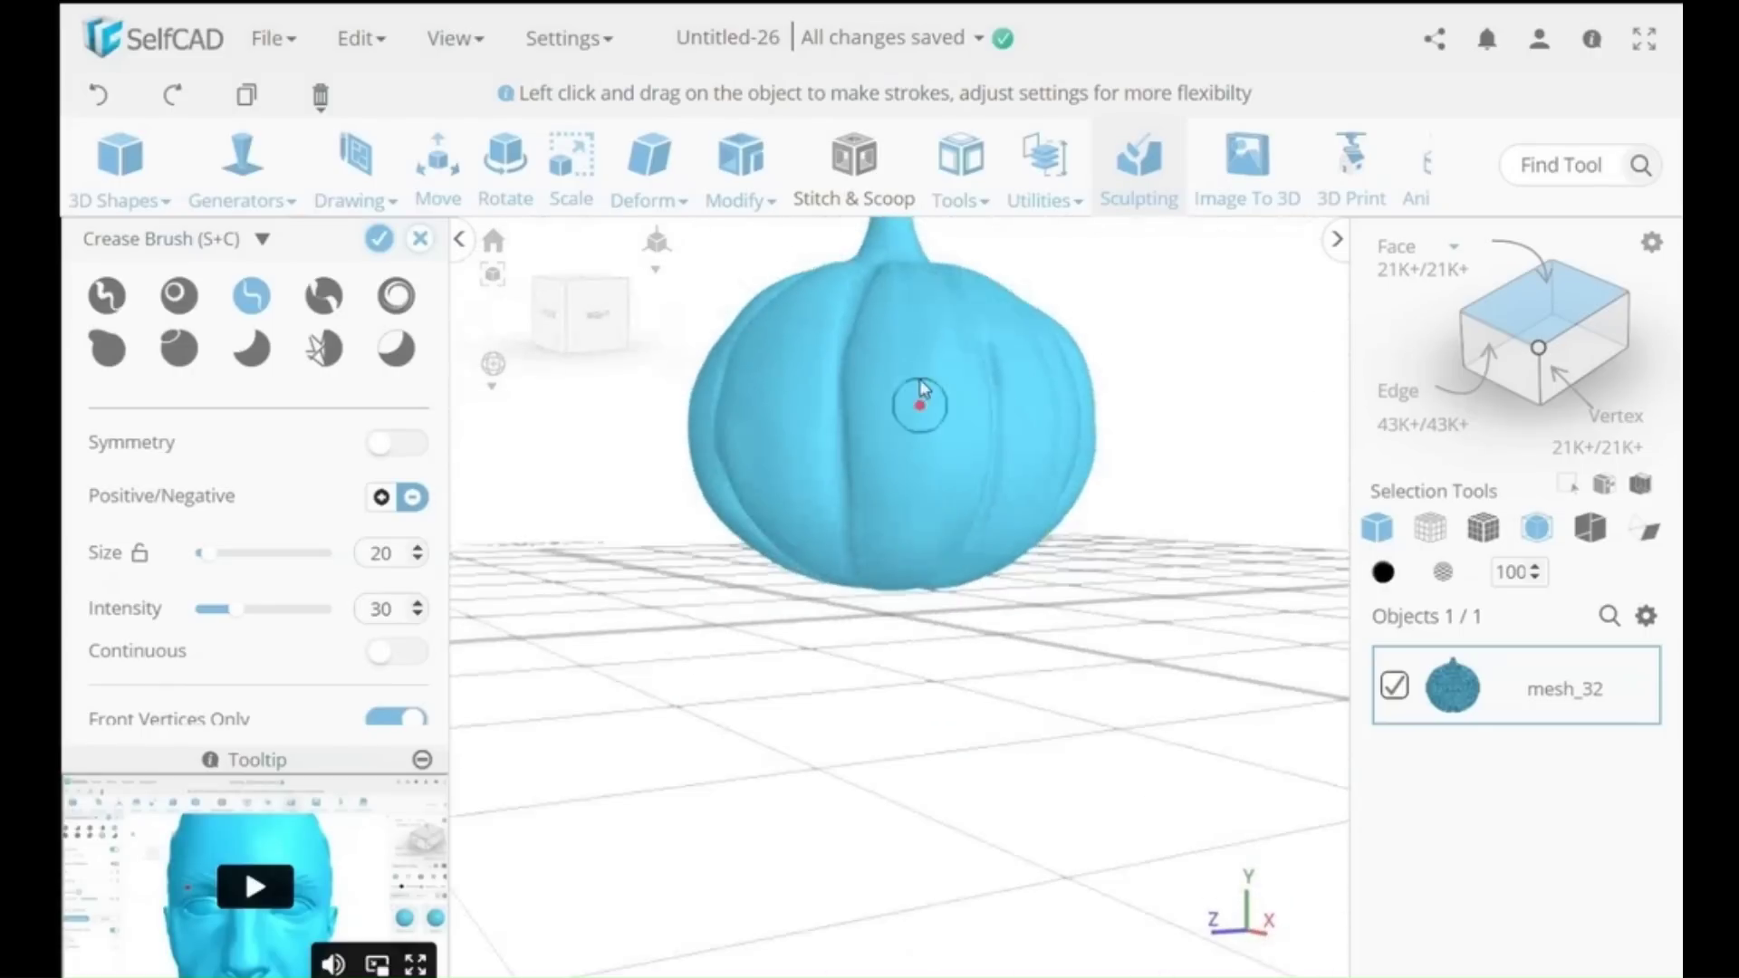
{"action": "right_click_drag", "start_coordinate": [900, 510], "coordinate": [932, 486]}
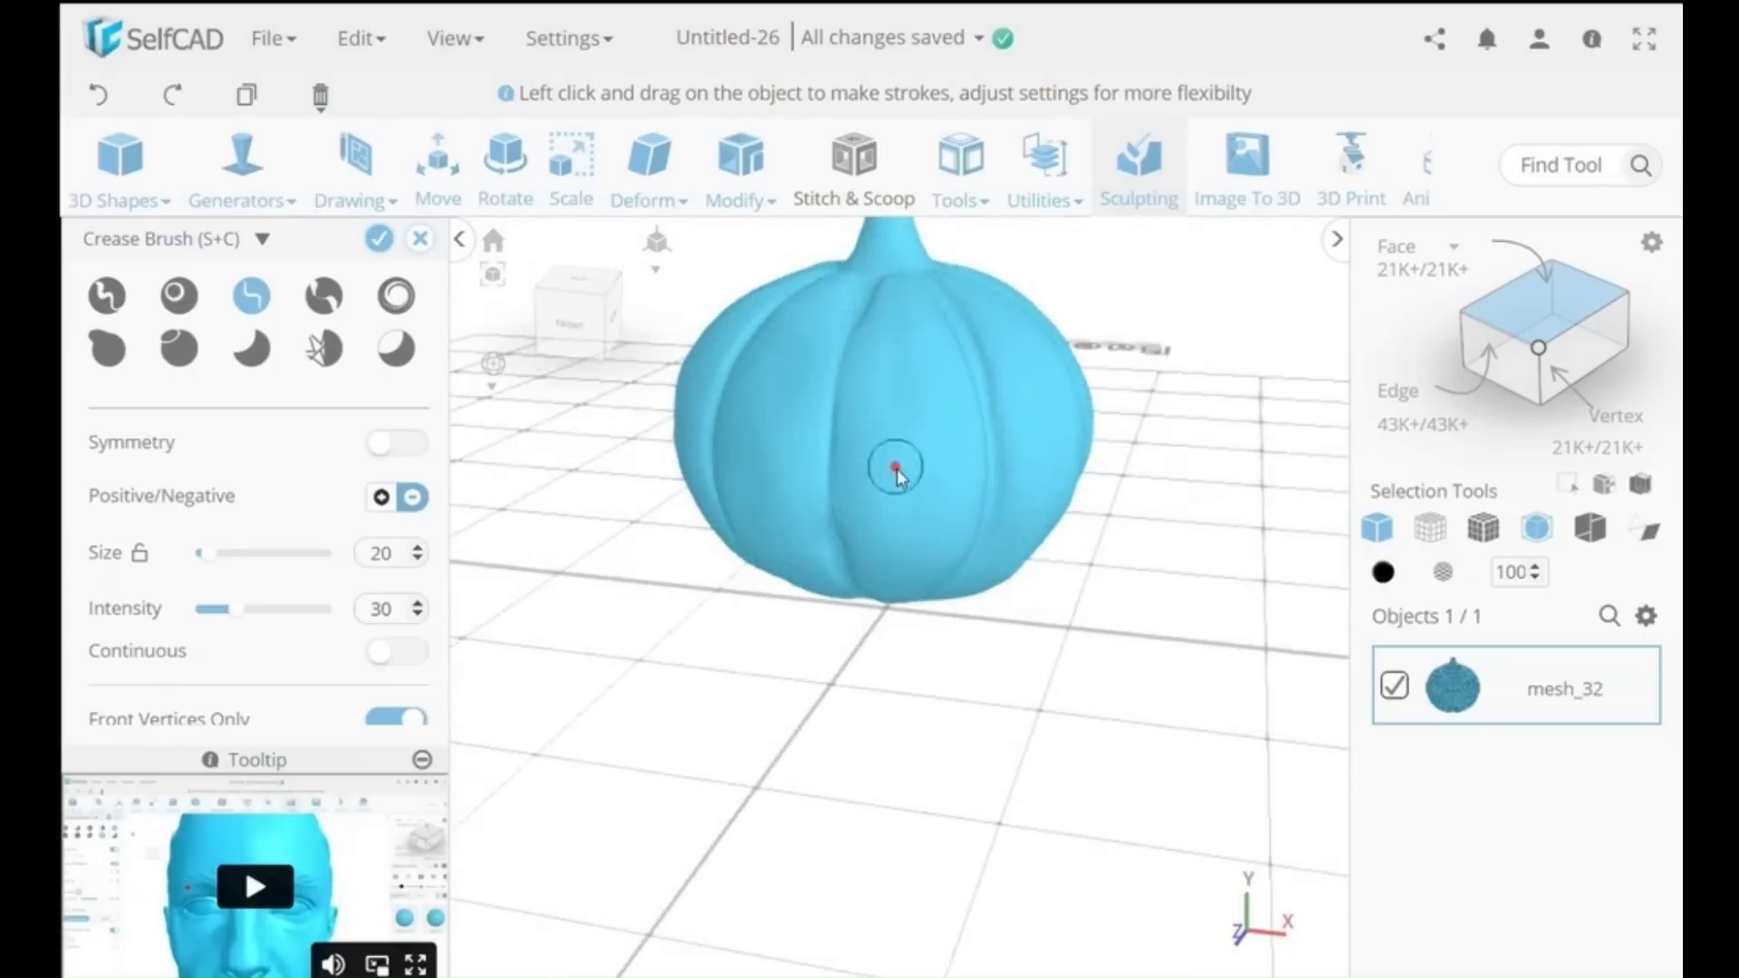
{"action": "right_click_drag", "start_coordinate": [905, 416], "coordinate": [876, 276]}
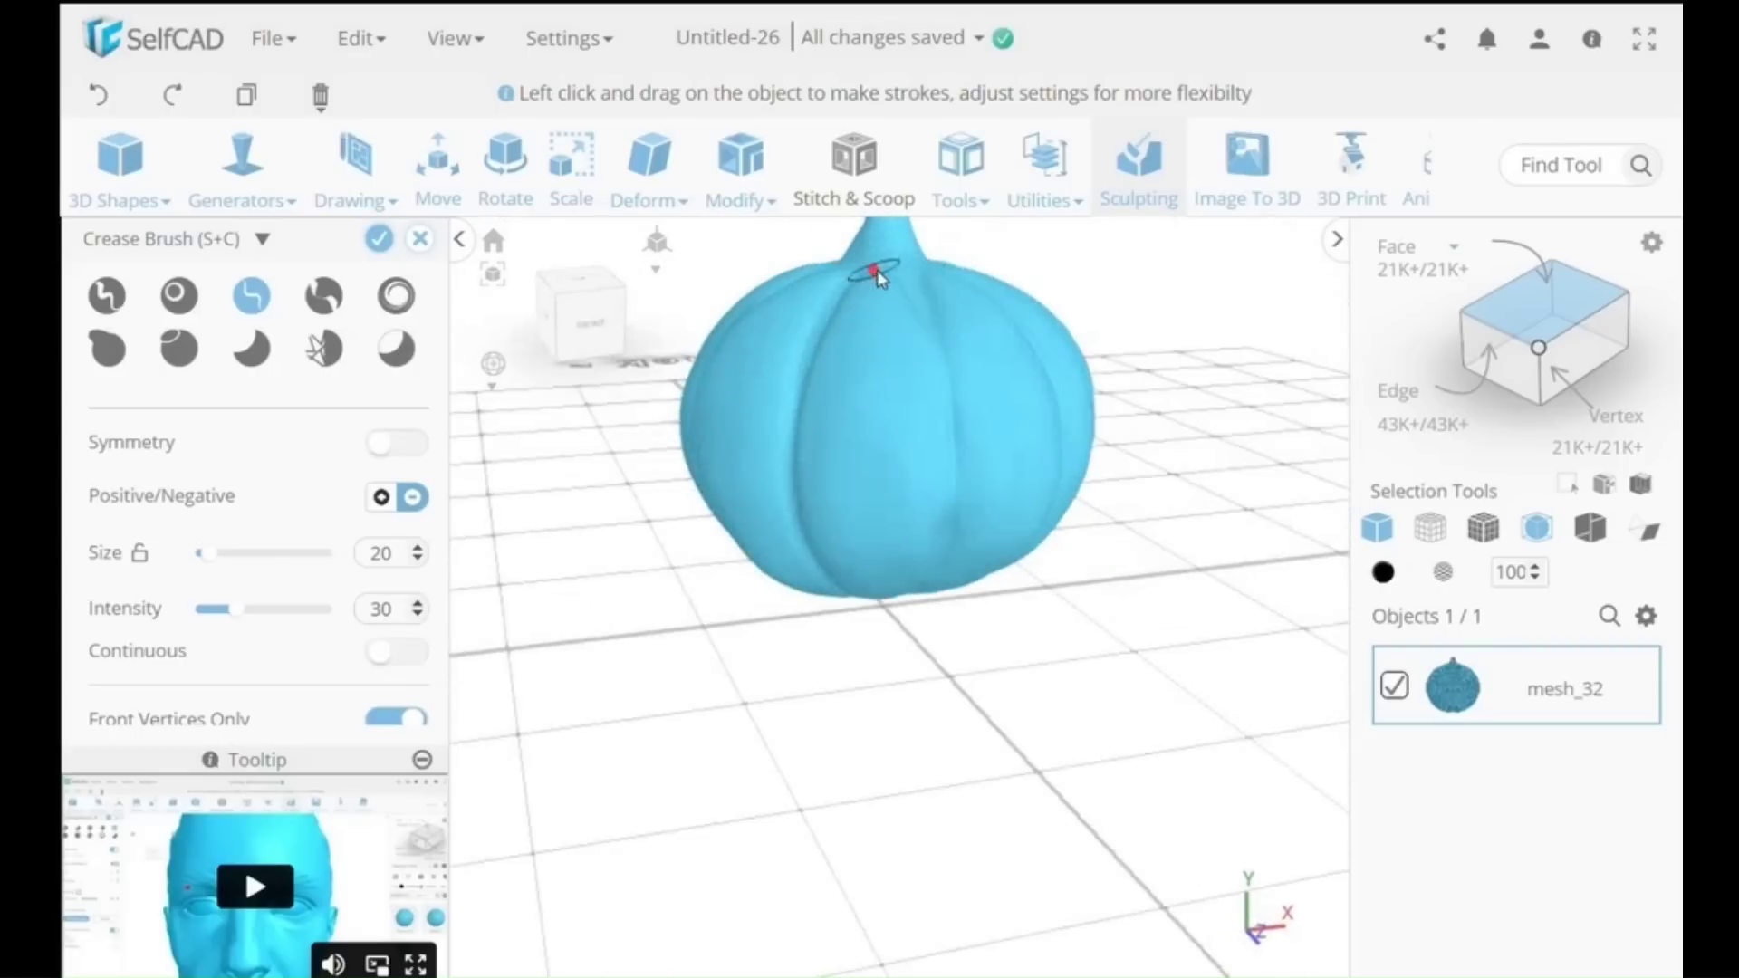
{"action": "right_click_drag", "start_coordinate": [880, 493], "coordinate": [877, 291]}
{"action": "right_click_drag", "start_coordinate": [876, 476], "coordinate": [1042, 504]}
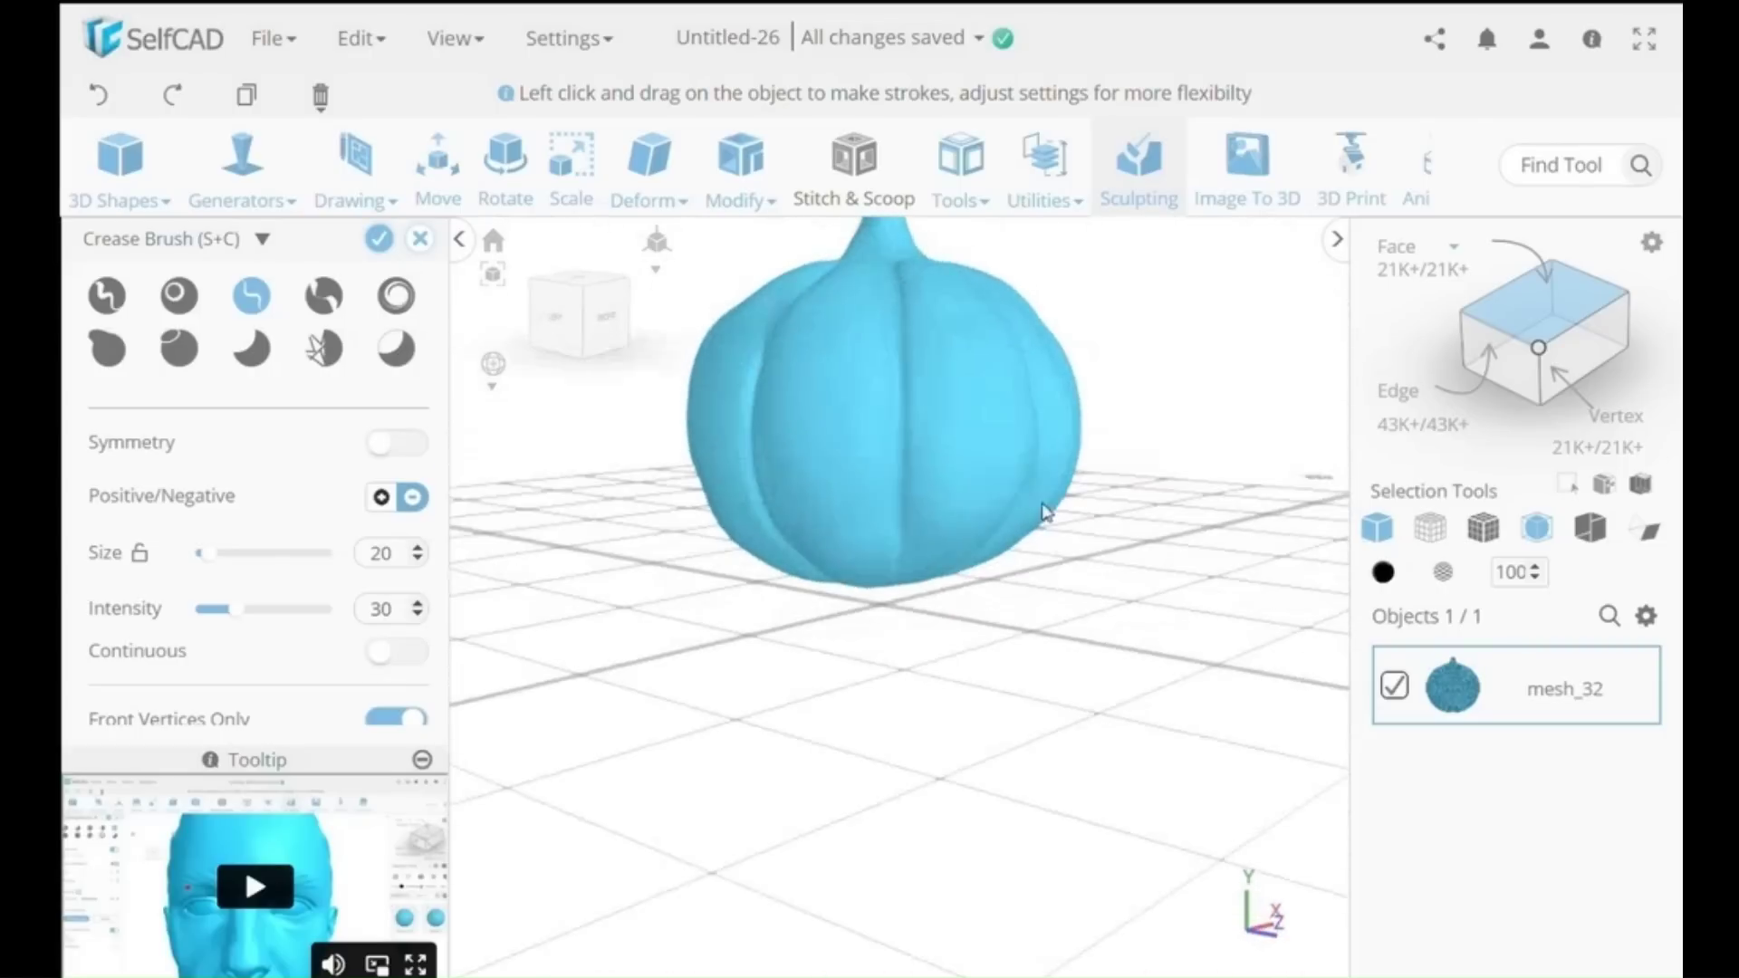
{"action": "right_click_drag", "start_coordinate": [844, 286], "coordinate": [884, 324]}
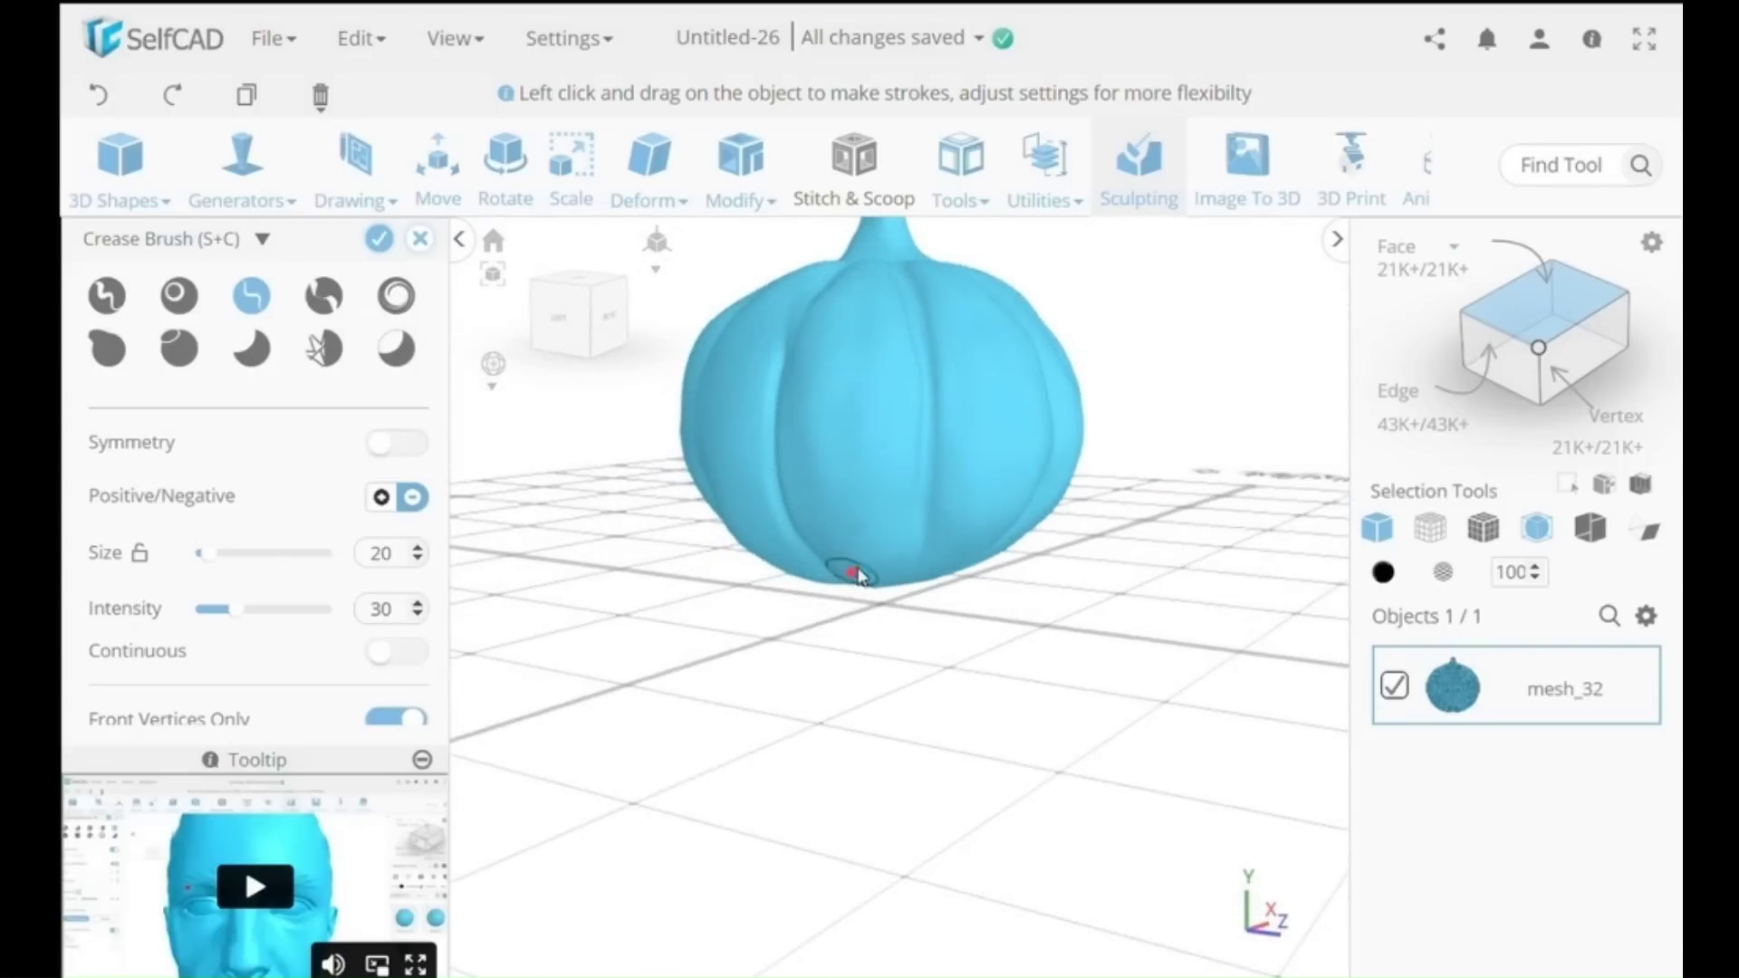
{"action": "mouse_move", "coordinate": [874, 602]}
{"action": "right_mouse_down"}
{"action": "mouse_move", "coordinate": [1014, 467]}
{"action": "mouse_move", "coordinate": [900, 283]}
{"action": "mouse_move", "coordinate": [888, 349]}
{"action": "mouse_move", "coordinate": [983, 470]}
{"action": "mouse_move", "coordinate": [869, 241]}
{"action": "mouse_move", "coordinate": [897, 471]}
{"action": "mouse_move", "coordinate": [924, 338]}
{"action": "mouse_move", "coordinate": [1021, 591]}
{"action": "mouse_move", "coordinate": [872, 328]}
{"action": "right_mouse_up"}
{"action": "right_click_drag", "start_coordinate": [869, 556], "coordinate": [1028, 475]}
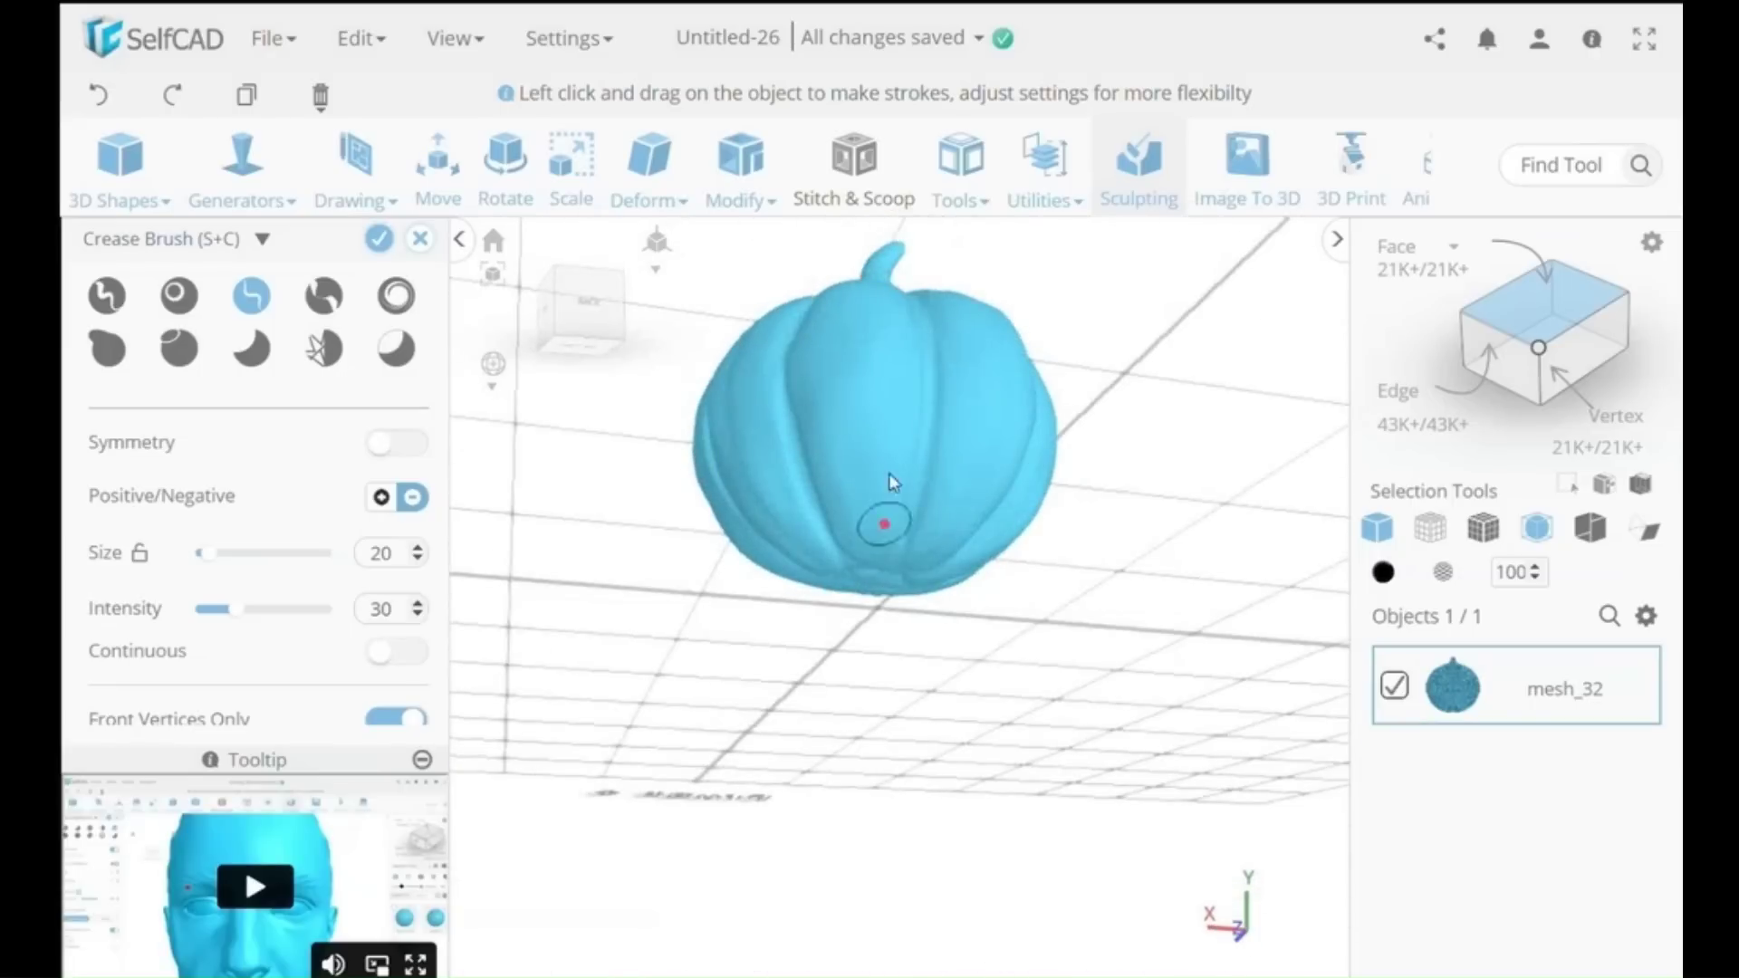
{"action": "right_click_drag", "start_coordinate": [883, 507], "coordinate": [876, 325]}
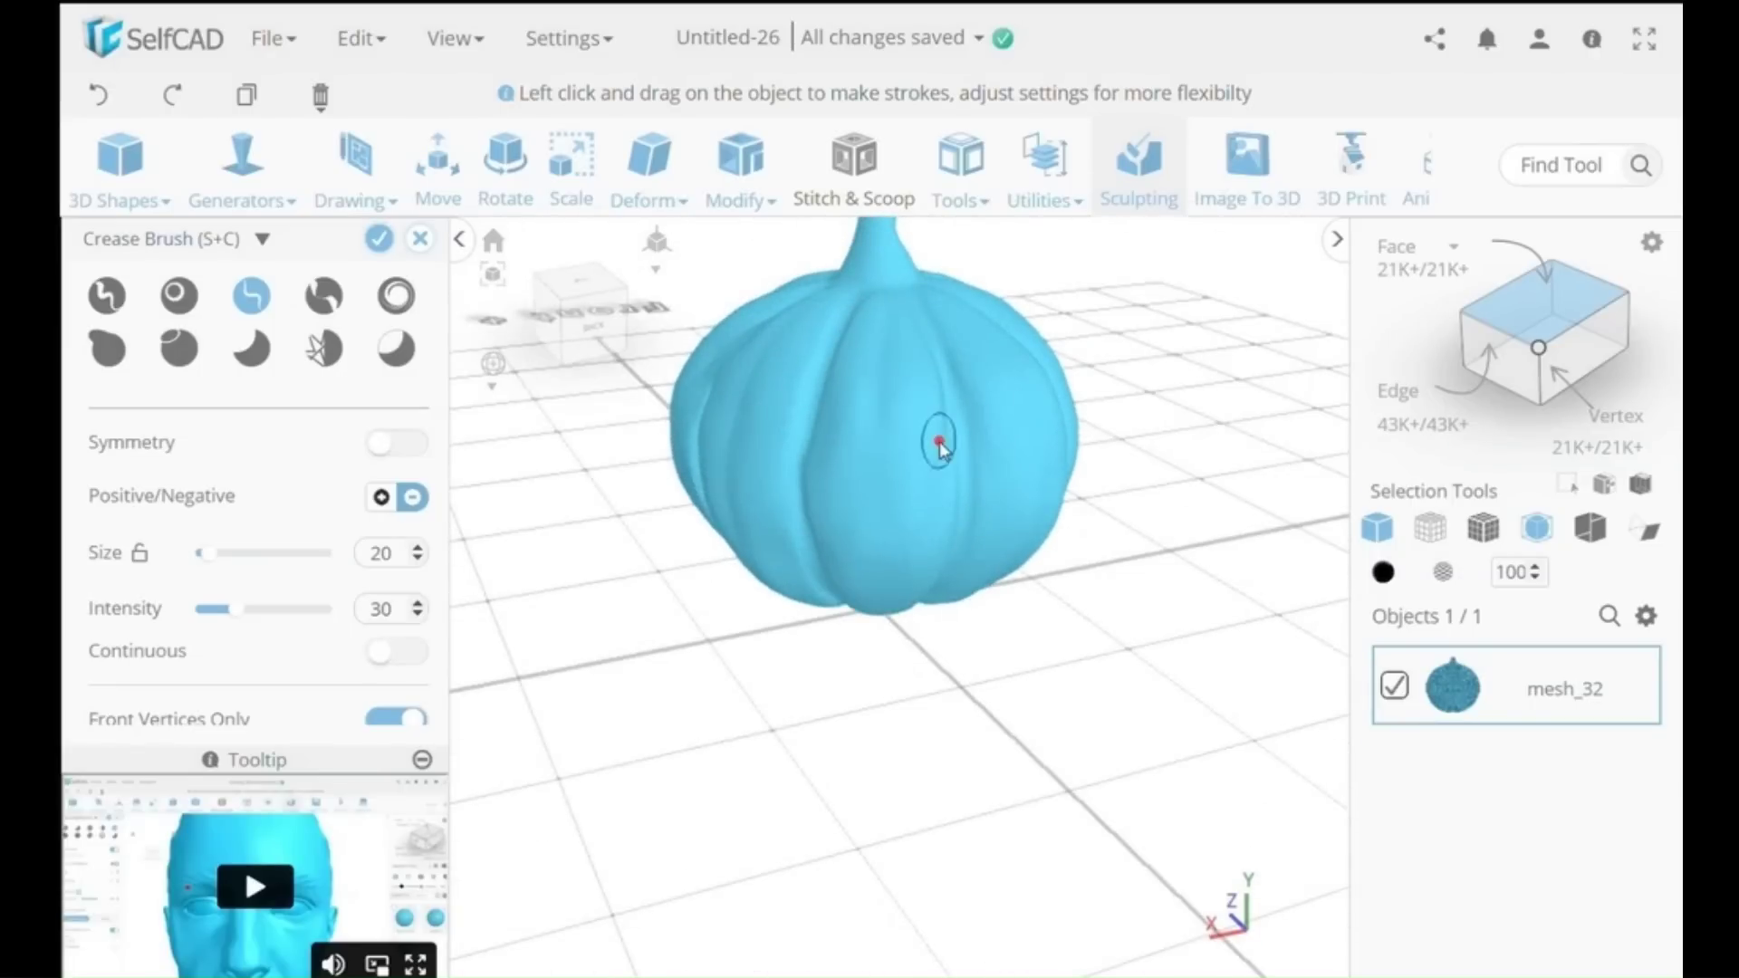
{"action": "right_click_drag", "start_coordinate": [947, 444], "coordinate": [932, 388]}
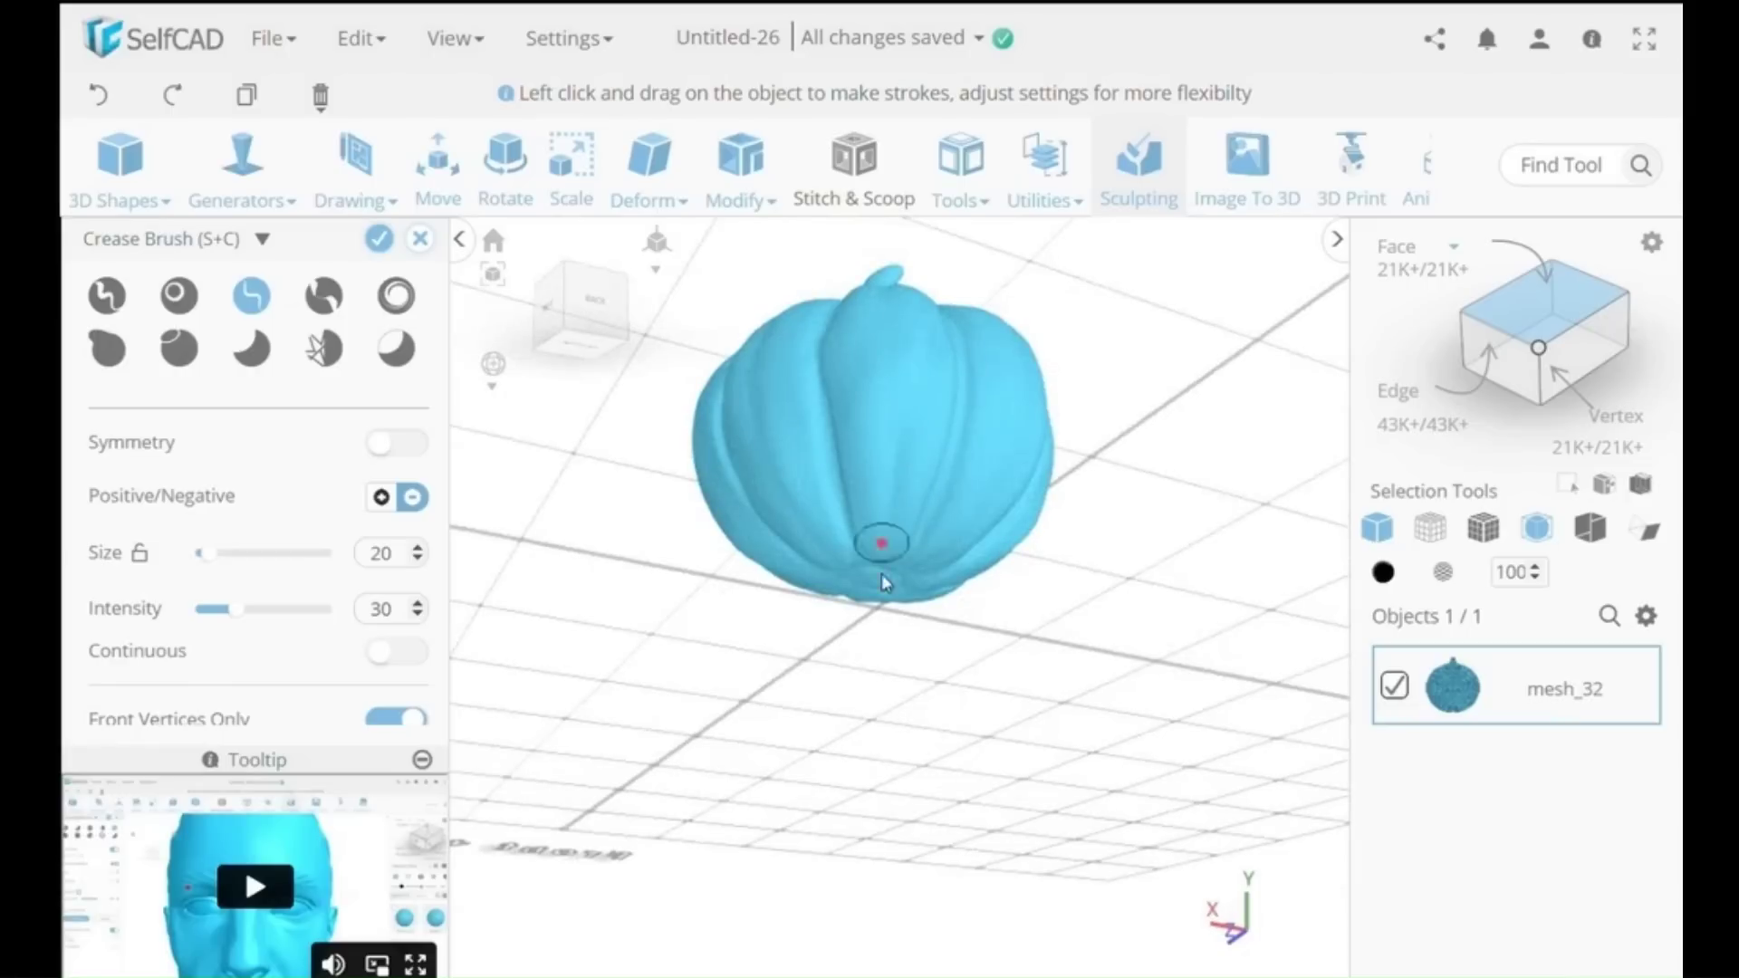
{"action": "right_click_drag", "start_coordinate": [882, 574], "coordinate": [989, 541]}
- Set the Crease Brush size to 15 and extend the segment grooves up to the base of the stem
{"action": "scroll", "coordinate": [969, 598], "scroll_direction": "up", "scroll_amount": 5}
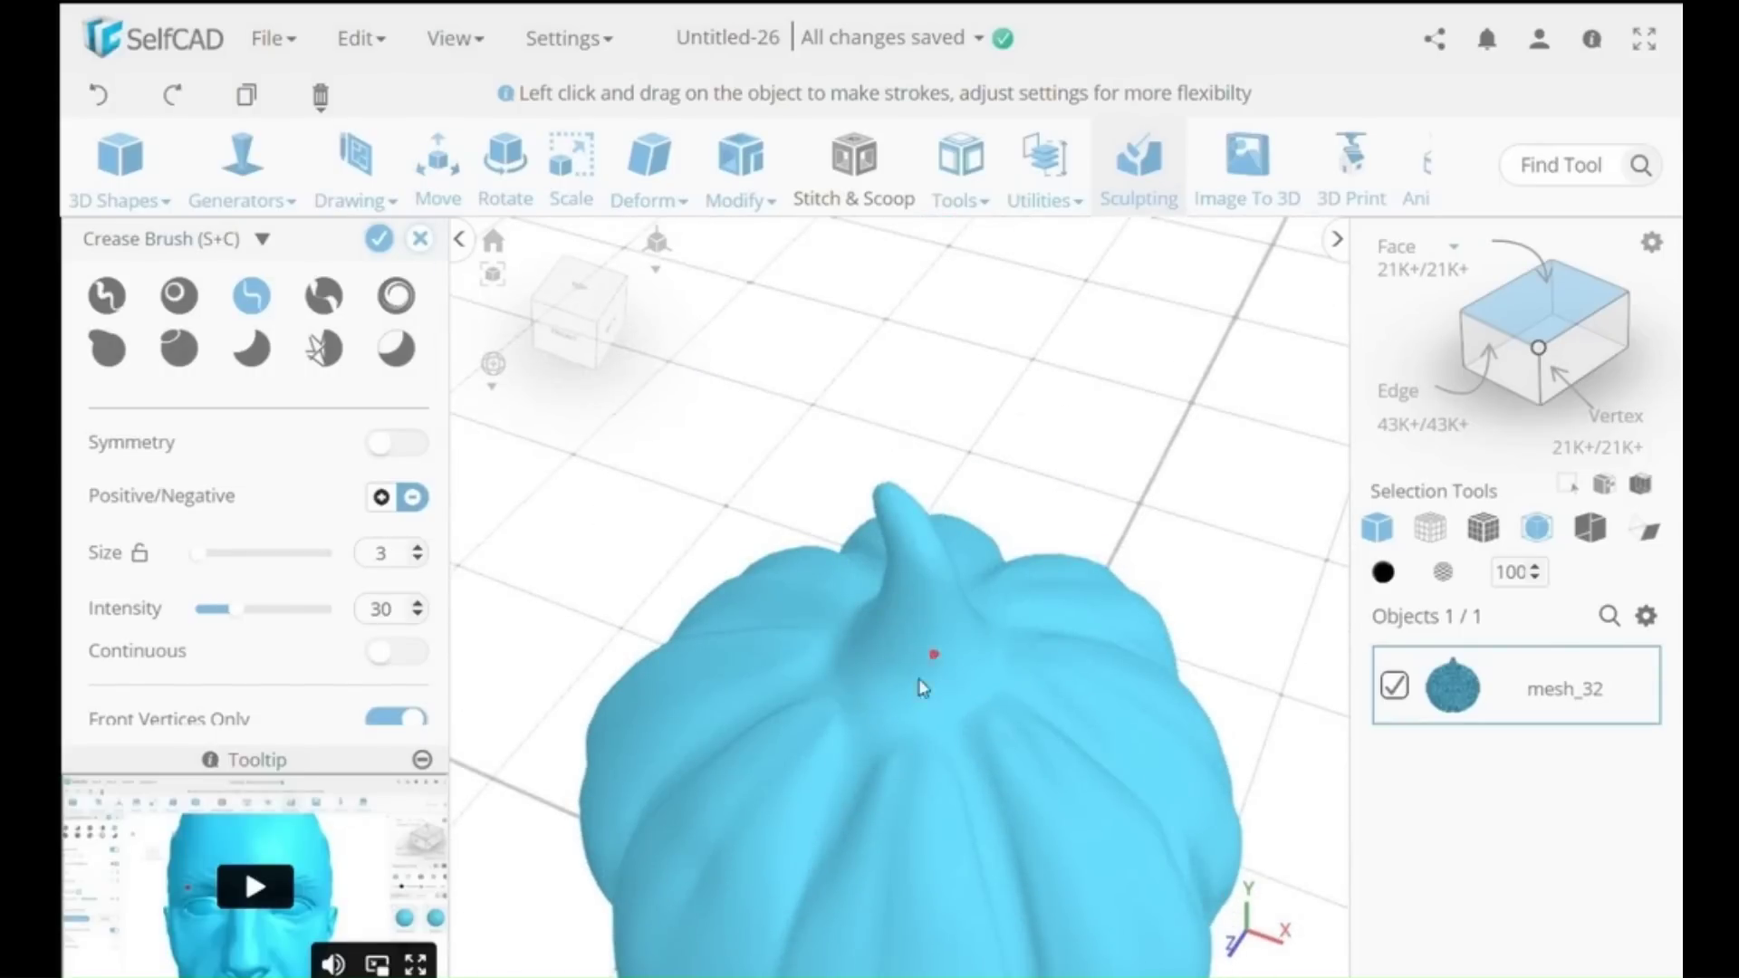
{"action": "scroll", "coordinate": [917, 693], "scroll_direction": "up", "scroll_amount": 6}
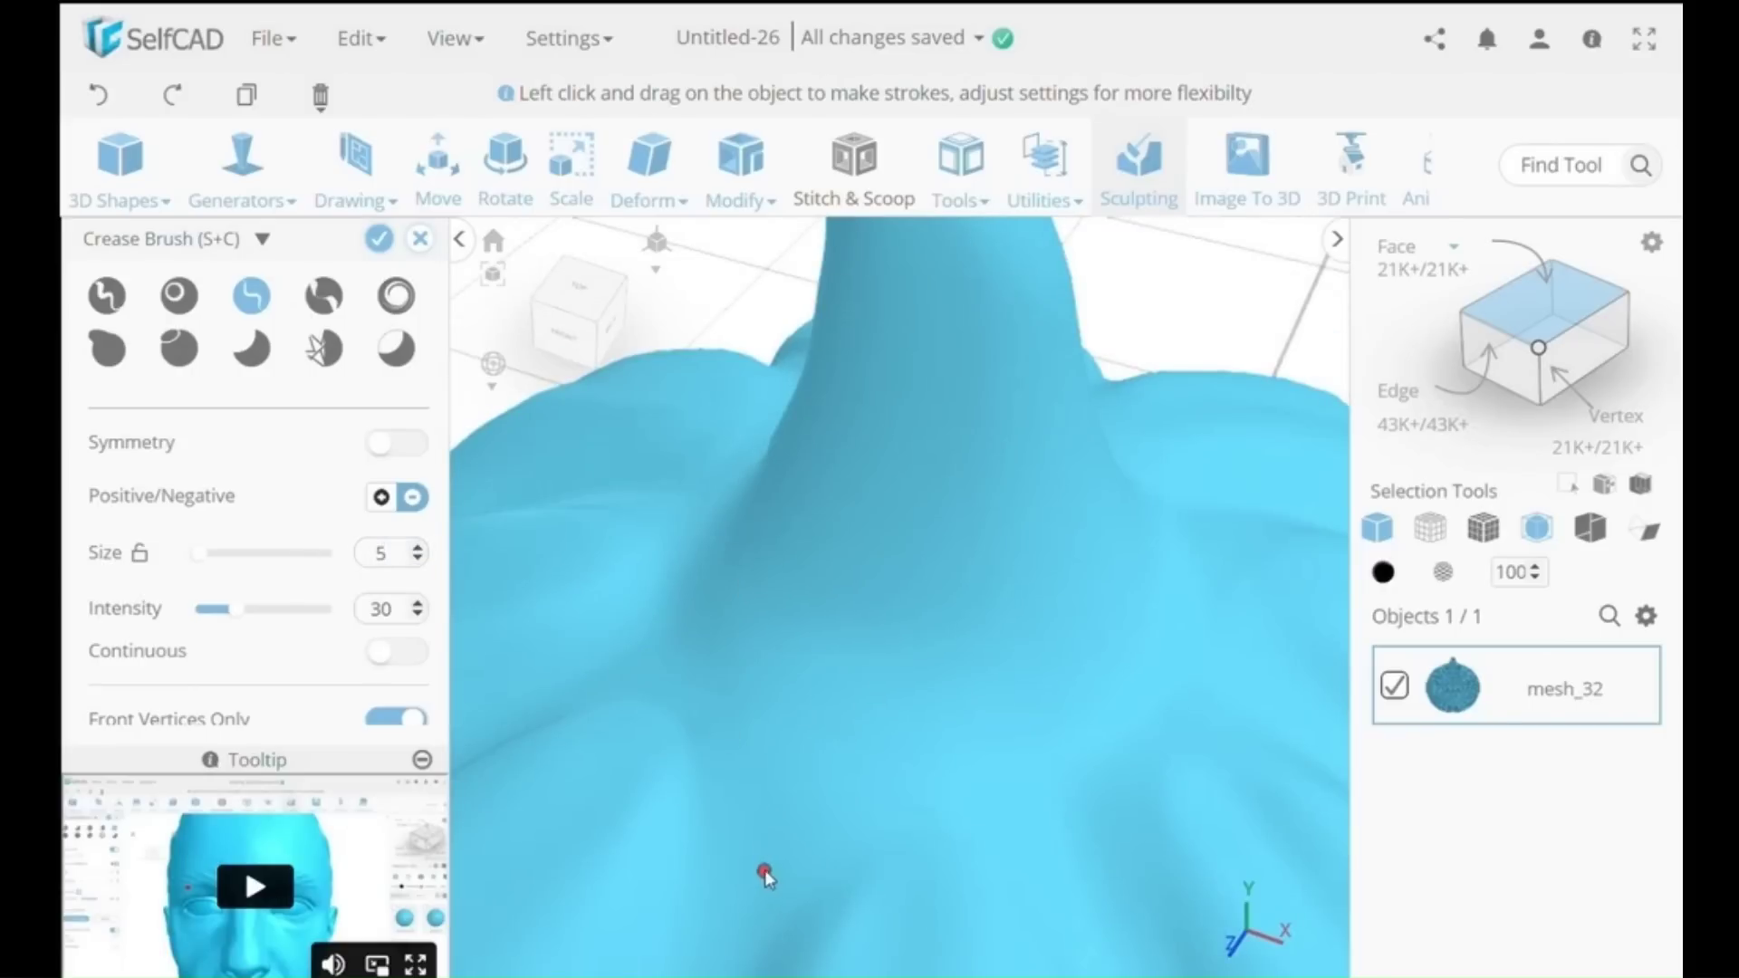
{"action": "right_click_drag", "start_coordinate": [762, 873], "coordinate": [846, 859]}
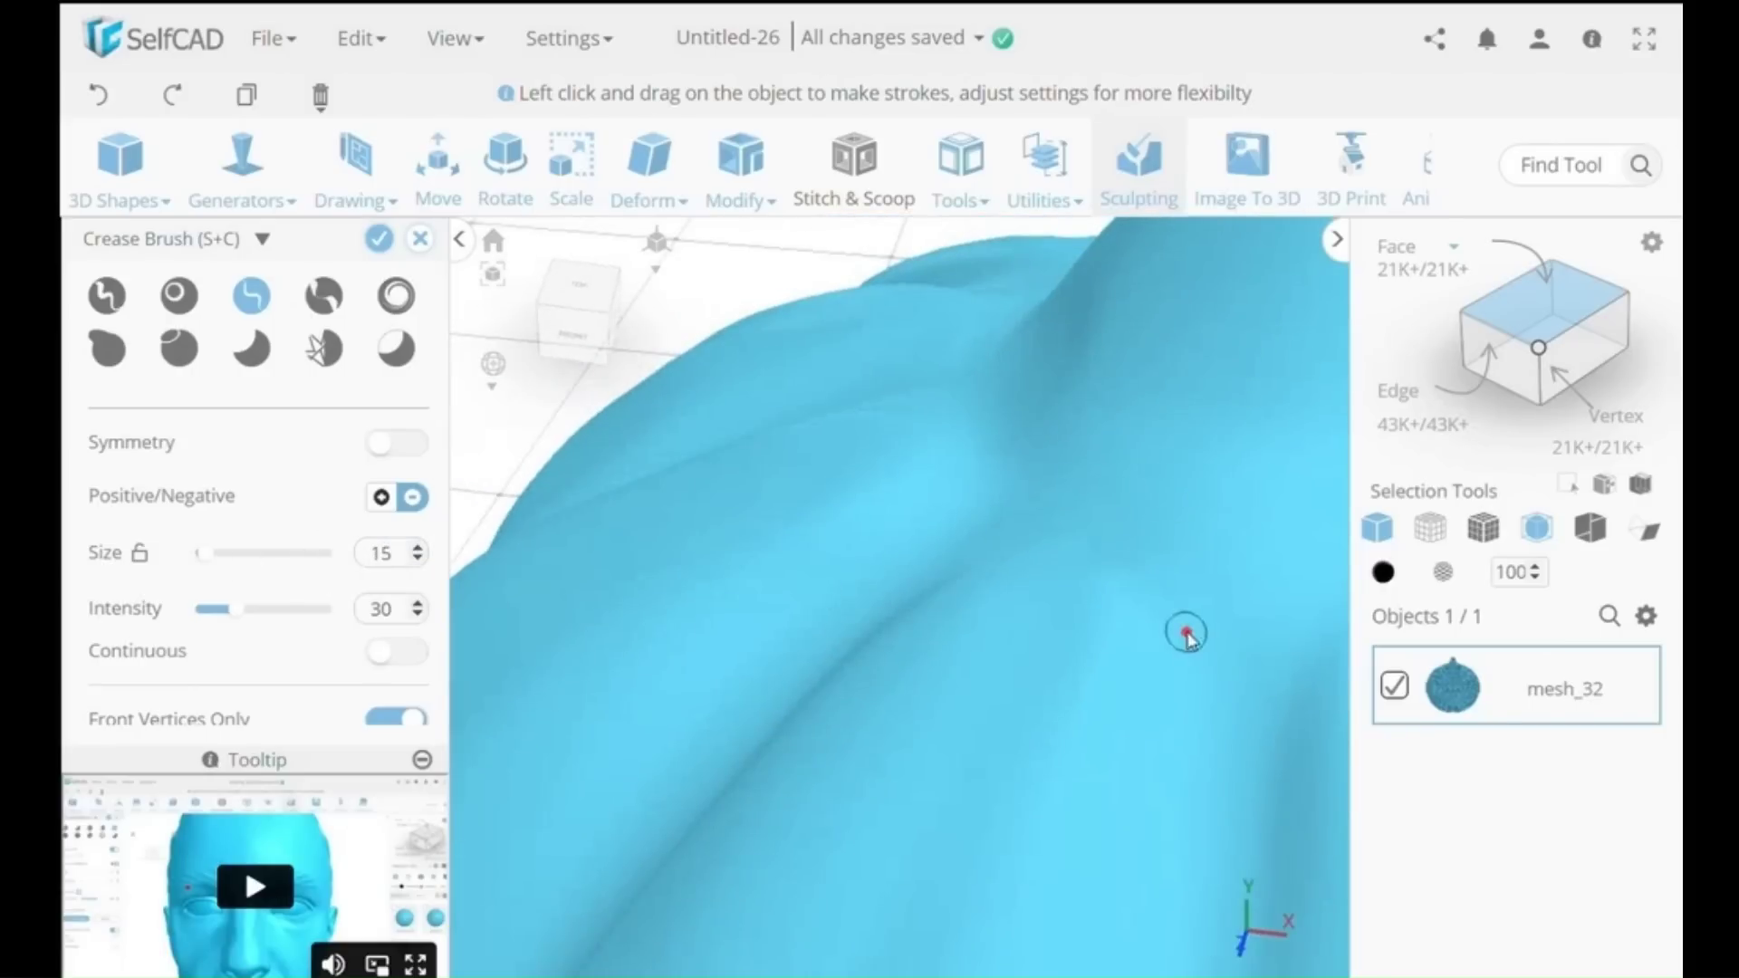
{"action": "right_click_drag", "start_coordinate": [1183, 629], "coordinate": [869, 621]}
{"action": "scroll", "coordinate": [703, 415], "scroll_direction": "down", "scroll_amount": 5}
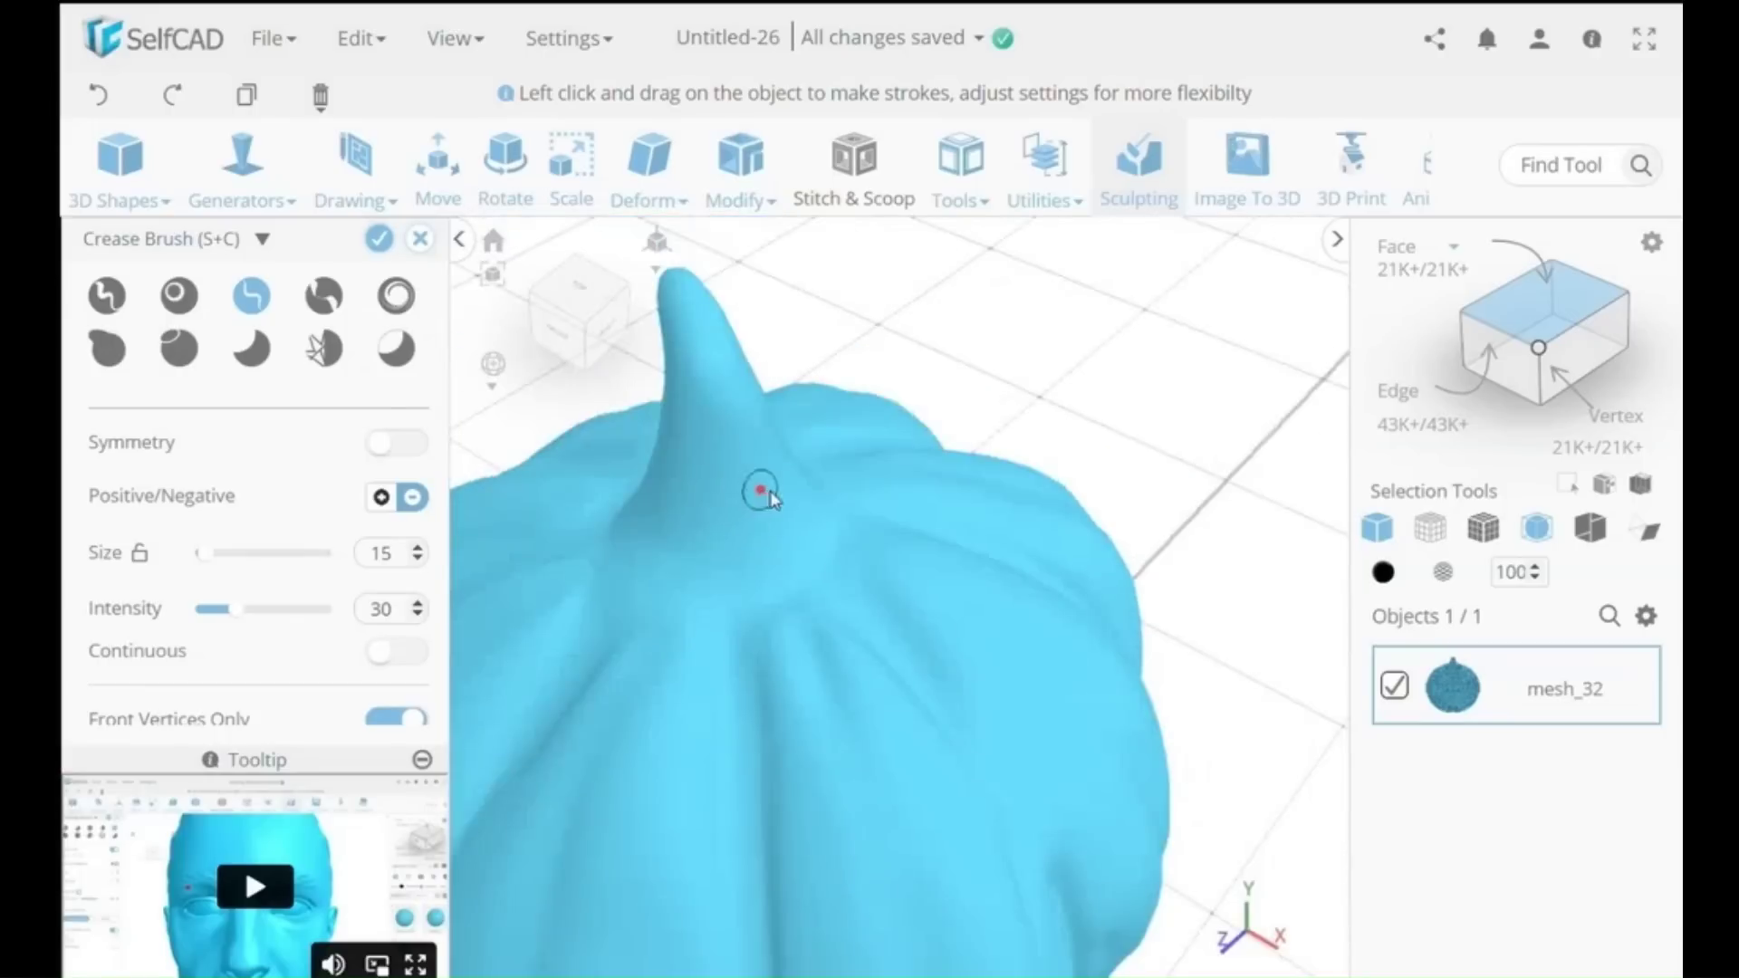
{"action": "right_click_drag", "start_coordinate": [760, 493], "coordinate": [846, 528]}
{"action": "middle_click_drag", "start_coordinate": [842, 706], "coordinate": [850, 477]}
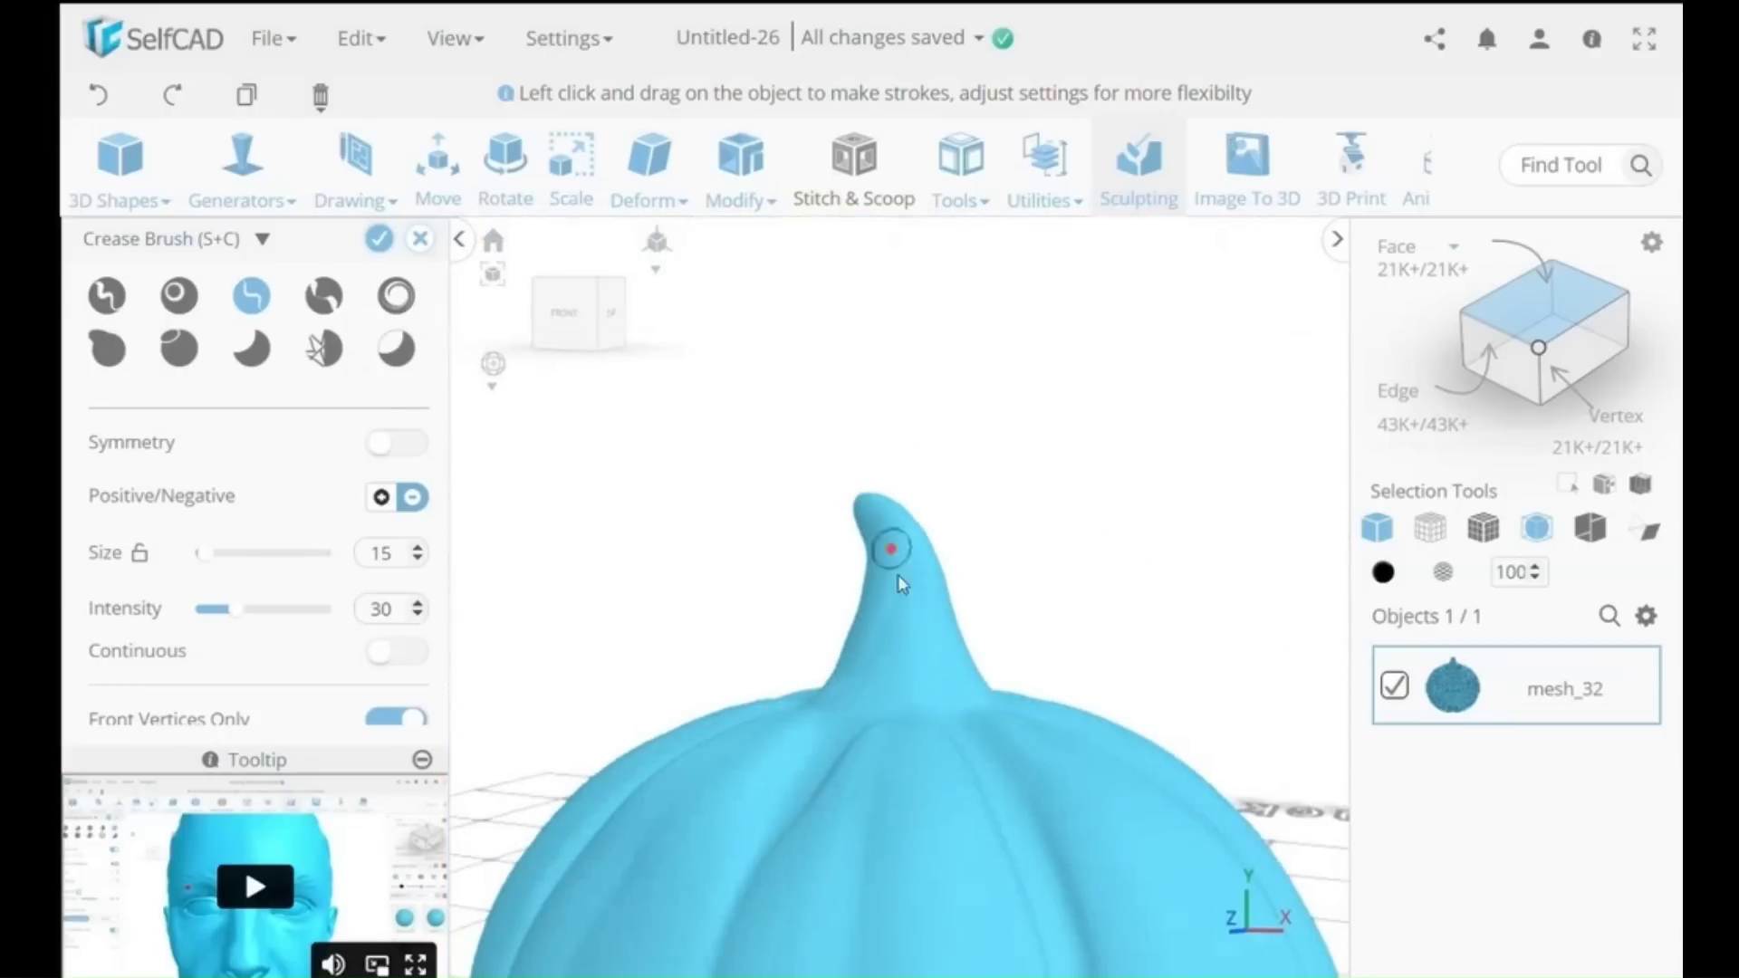
- Carve lengthwise creases into the stem from all sides with the size 15 Crease Brush and finalize the sculpting
{"action": "right_click_drag", "start_coordinate": [890, 573], "coordinate": [829, 593]}
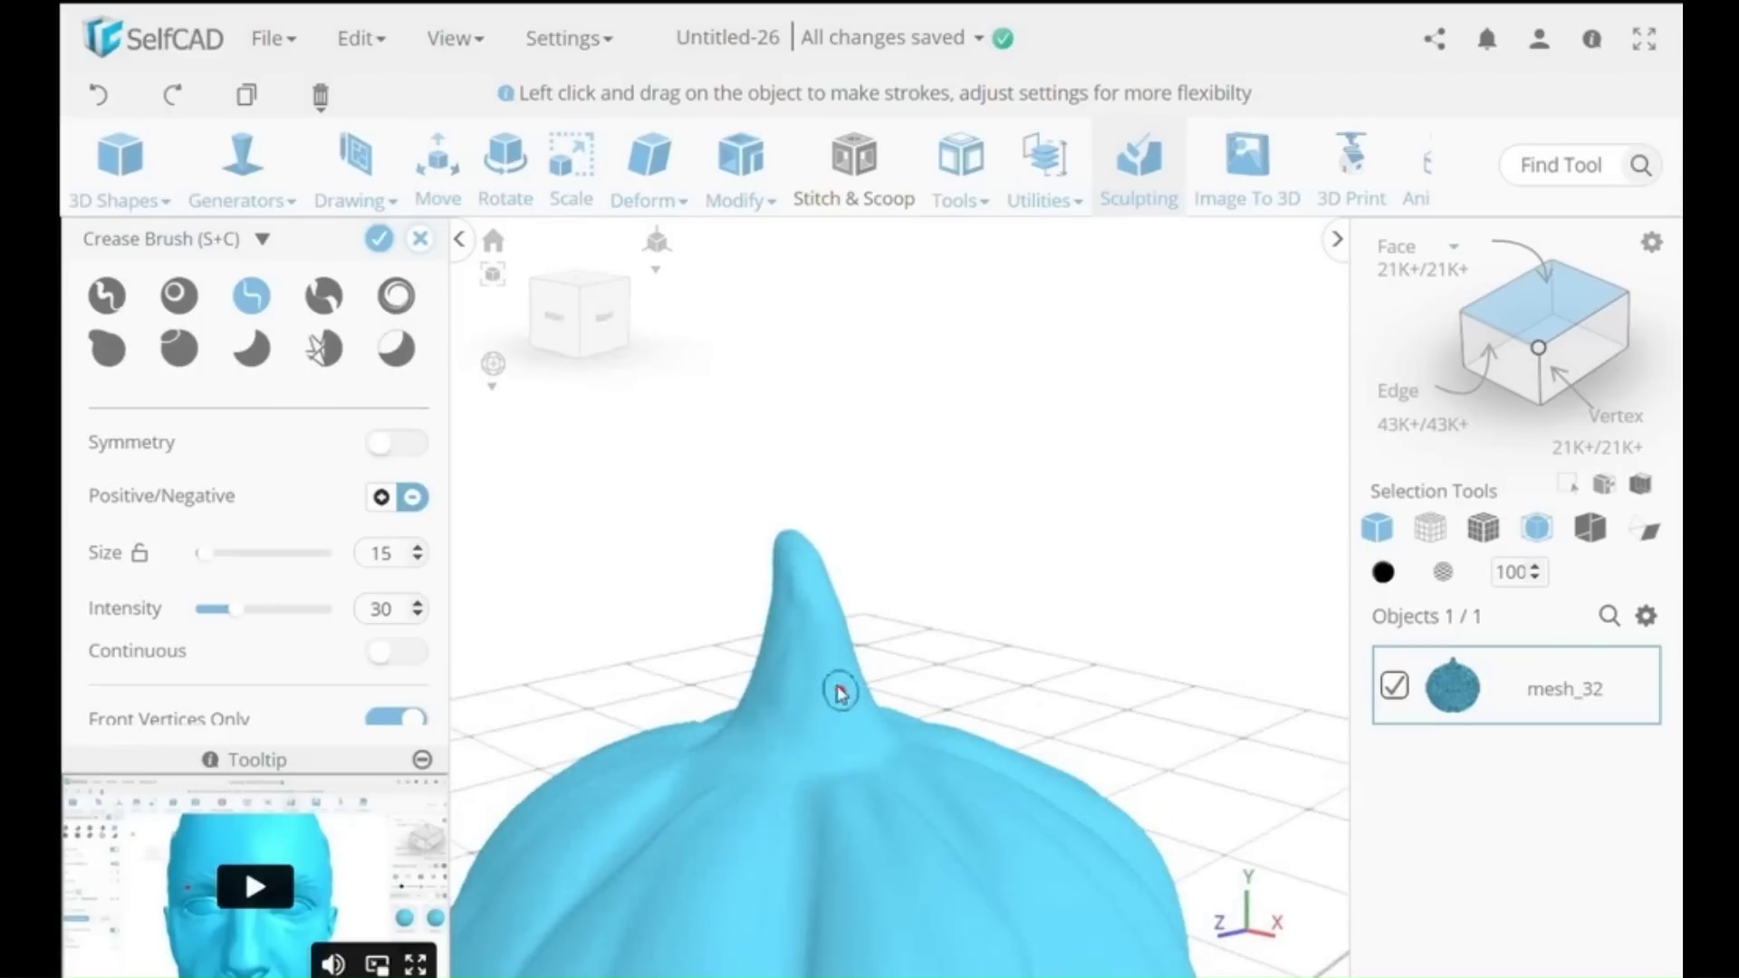
{"action": "right_click_drag", "start_coordinate": [841, 693], "coordinate": [663, 775]}
{"action": "right_click_drag", "start_coordinate": [696, 716], "coordinate": [643, 752]}
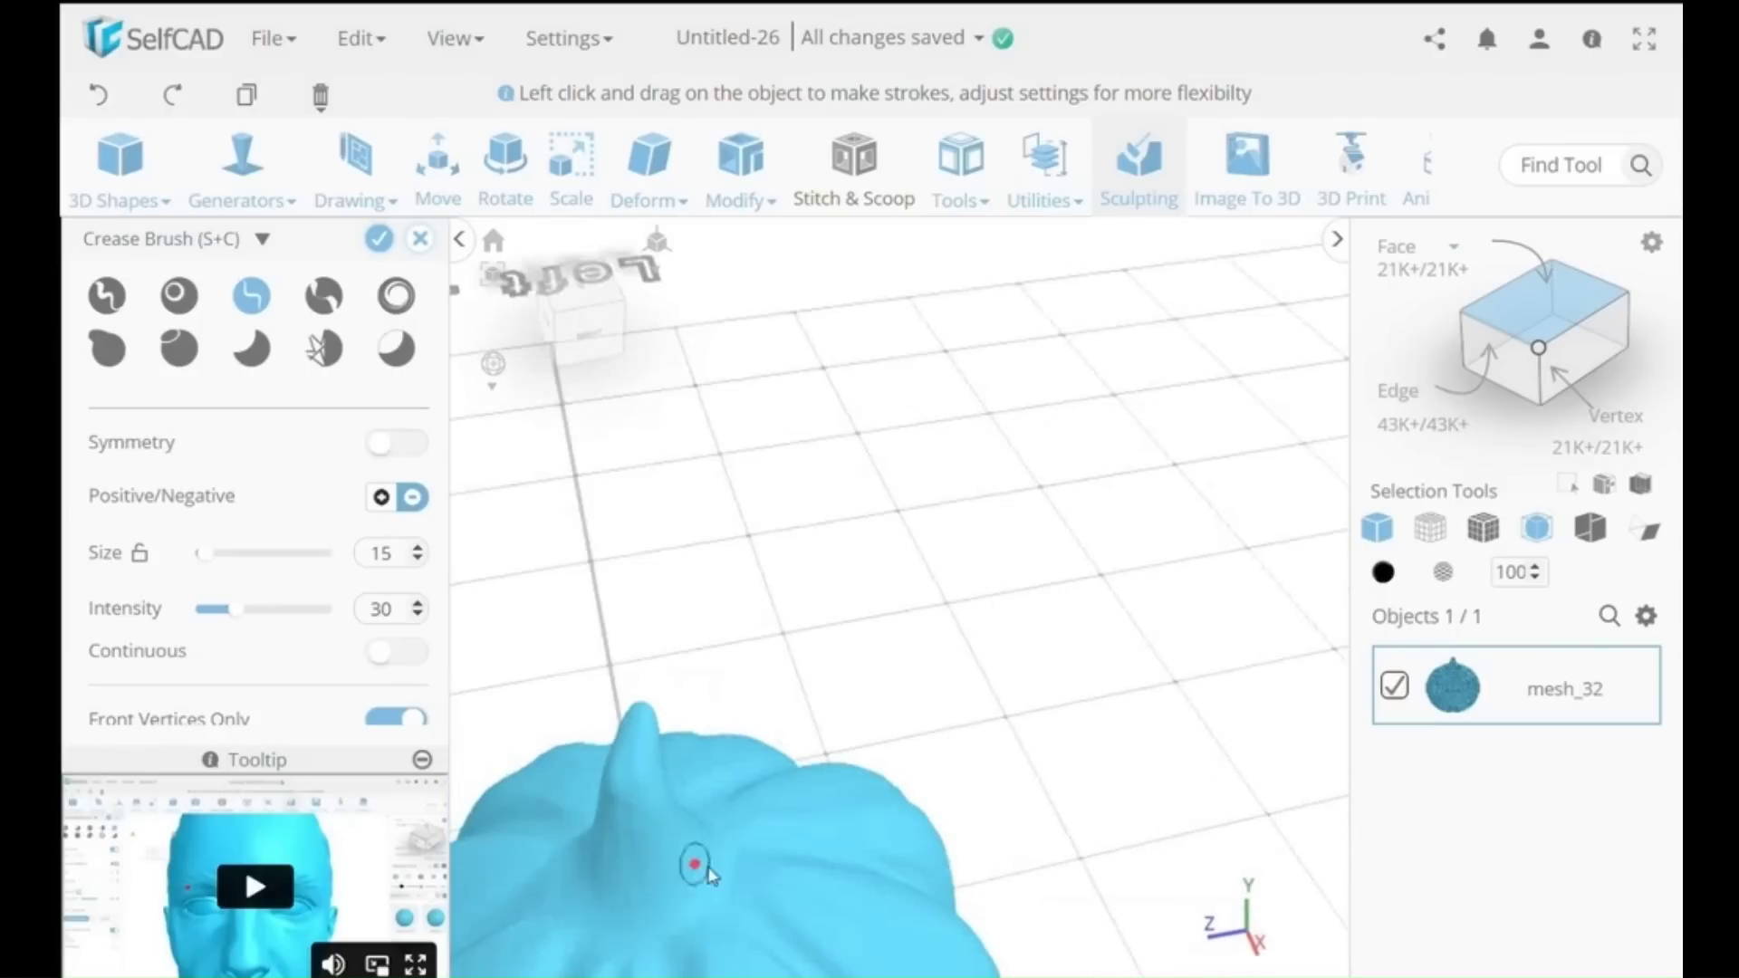
{"action": "right_click_drag", "start_coordinate": [709, 870], "coordinate": [799, 578]}
{"action": "right_click_drag", "start_coordinate": [818, 675], "coordinate": [848, 779]}
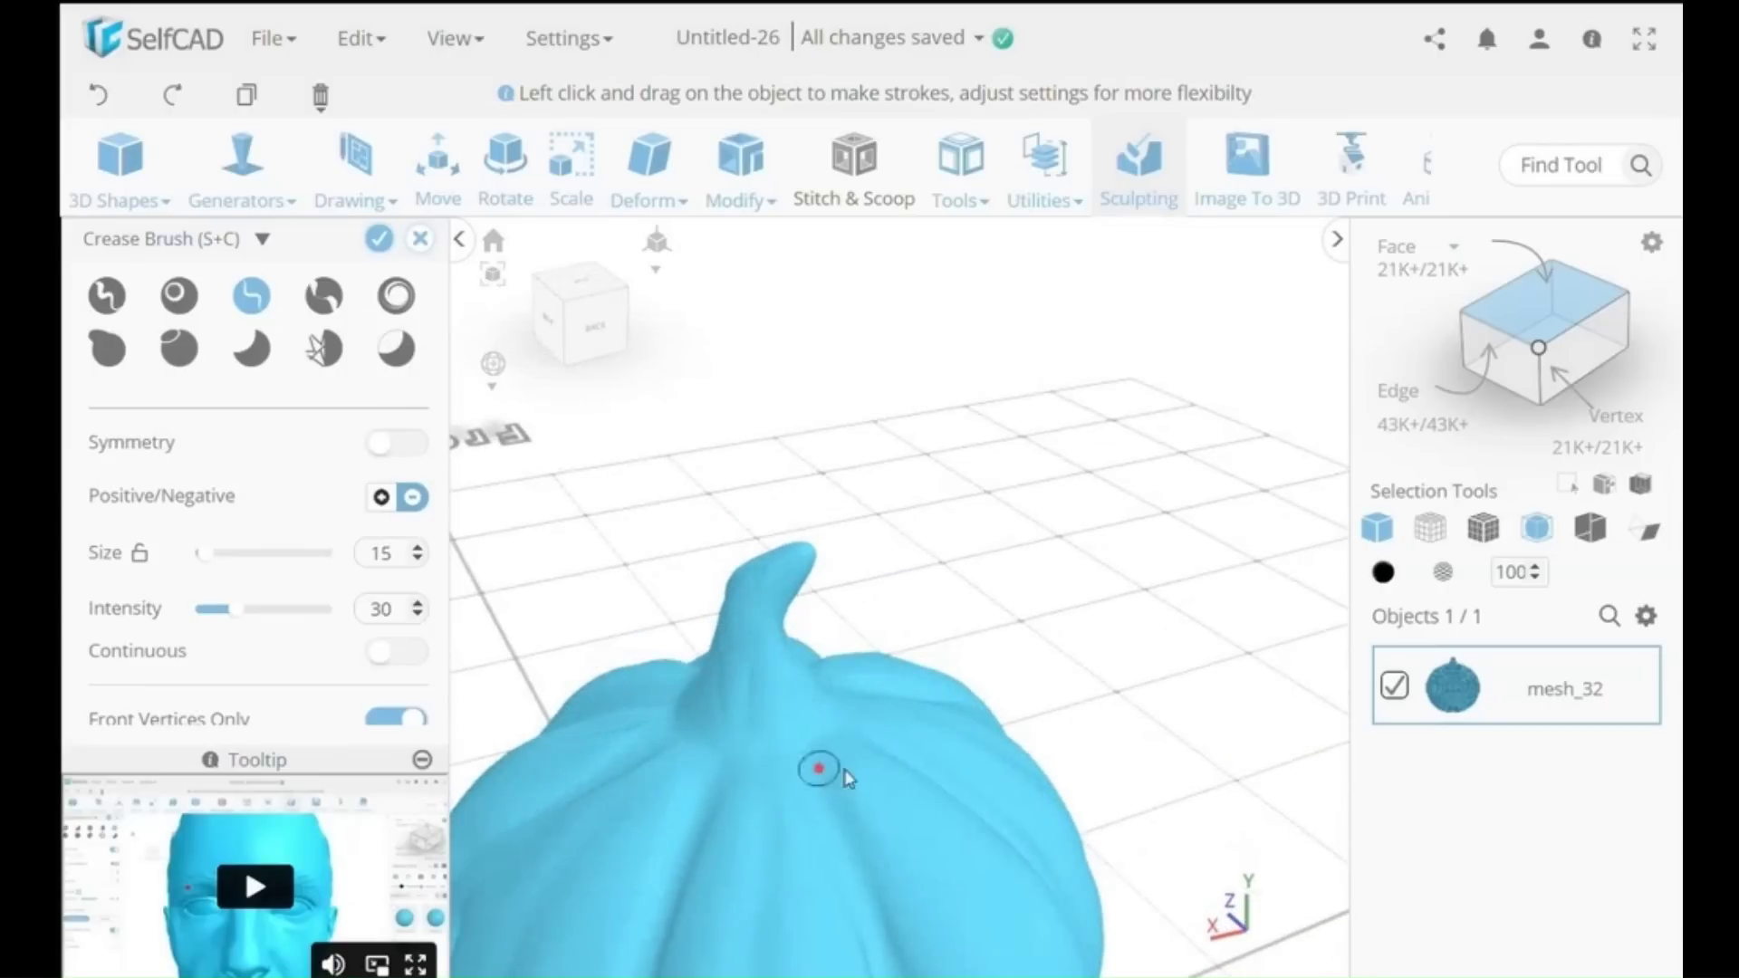
{"action": "right_click_drag", "start_coordinate": [747, 665], "coordinate": [574, 649]}
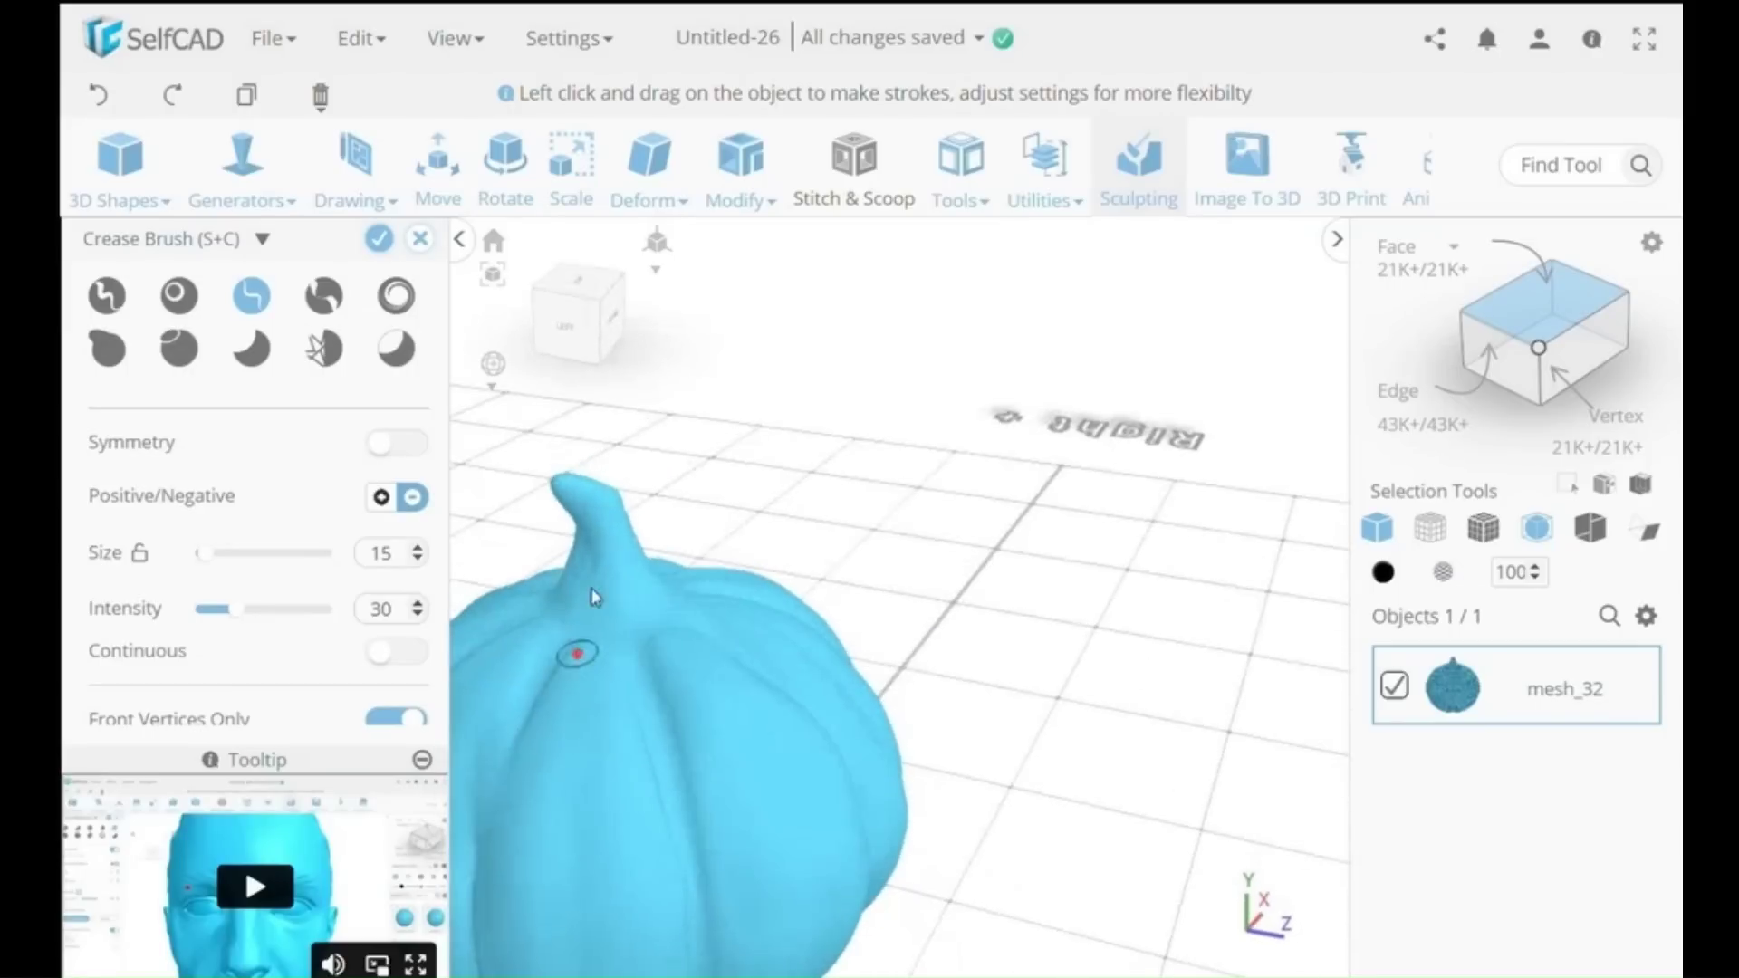
{"action": "right_click_drag", "start_coordinate": [668, 607], "coordinate": [862, 603]}
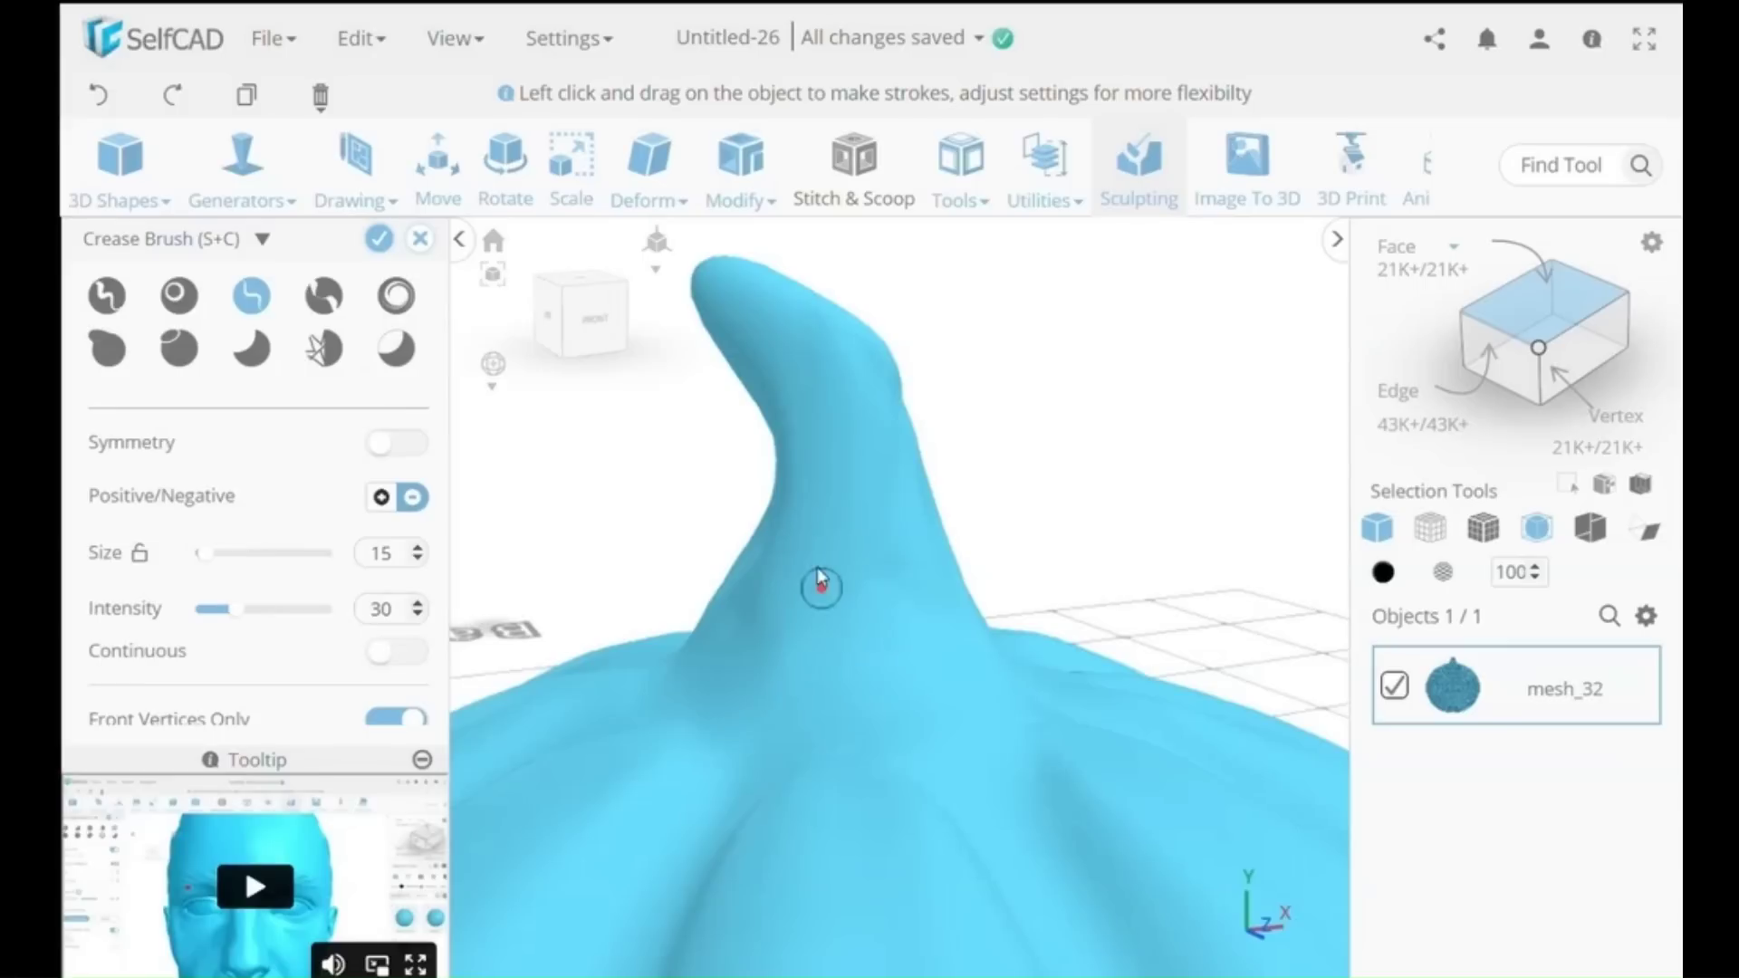
{"action": "scroll", "coordinate": [1013, 699], "scroll_direction": "down", "scroll_amount": 5}
{"action": "mouse_move", "coordinate": [1013, 698]}
{"action": "right_mouse_down"}
{"action": "mouse_move", "coordinate": [1056, 671]}
{"action": "mouse_move", "coordinate": [1020, 749]}
{"action": "mouse_move", "coordinate": [1069, 668]}
{"action": "mouse_move", "coordinate": [1122, 710]}
{"action": "mouse_move", "coordinate": [1150, 698]}
{"action": "mouse_move", "coordinate": [1110, 498]}
{"action": "mouse_move", "coordinate": [1075, 703]}
{"action": "mouse_move", "coordinate": [1041, 644]}
{"action": "right_mouse_up"}
{"action": "left_click", "coordinate": [378, 238]}
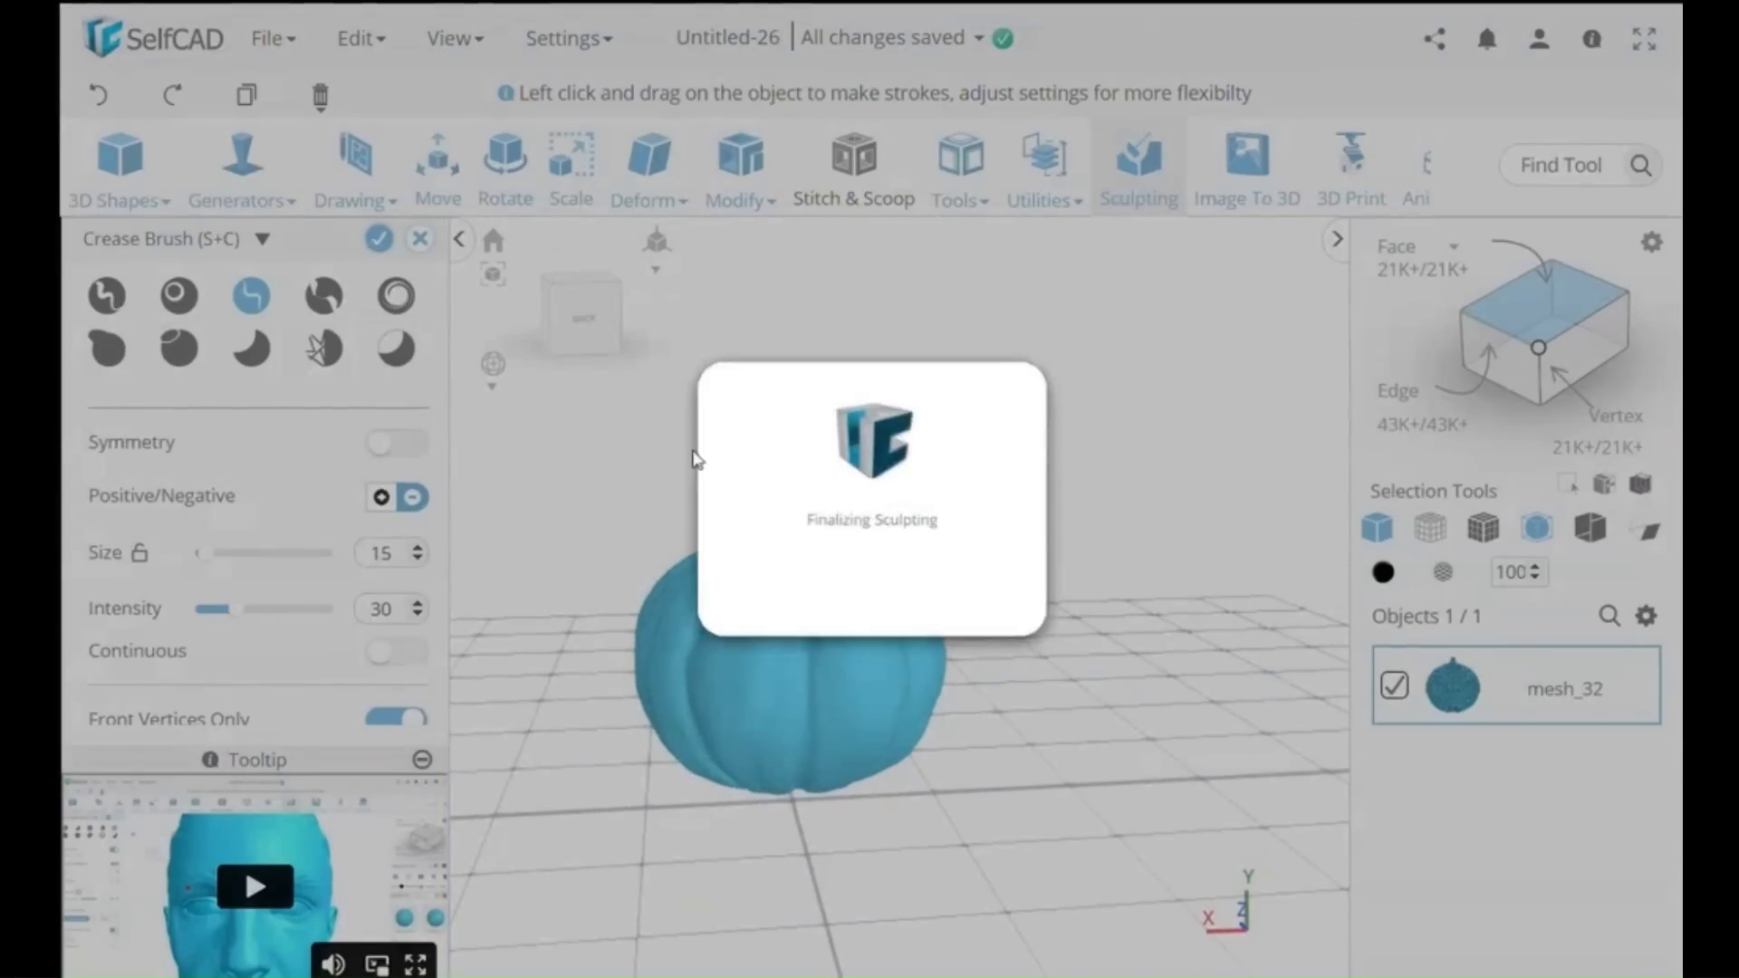
{"action": "middle_click_drag", "start_coordinate": [980, 641], "coordinate": [1025, 641]}
- Colour the whole pumpkin mesh orange from the colour palette
{"action": "scroll", "coordinate": [994, 684], "scroll_direction": "up", "scroll_amount": 2}
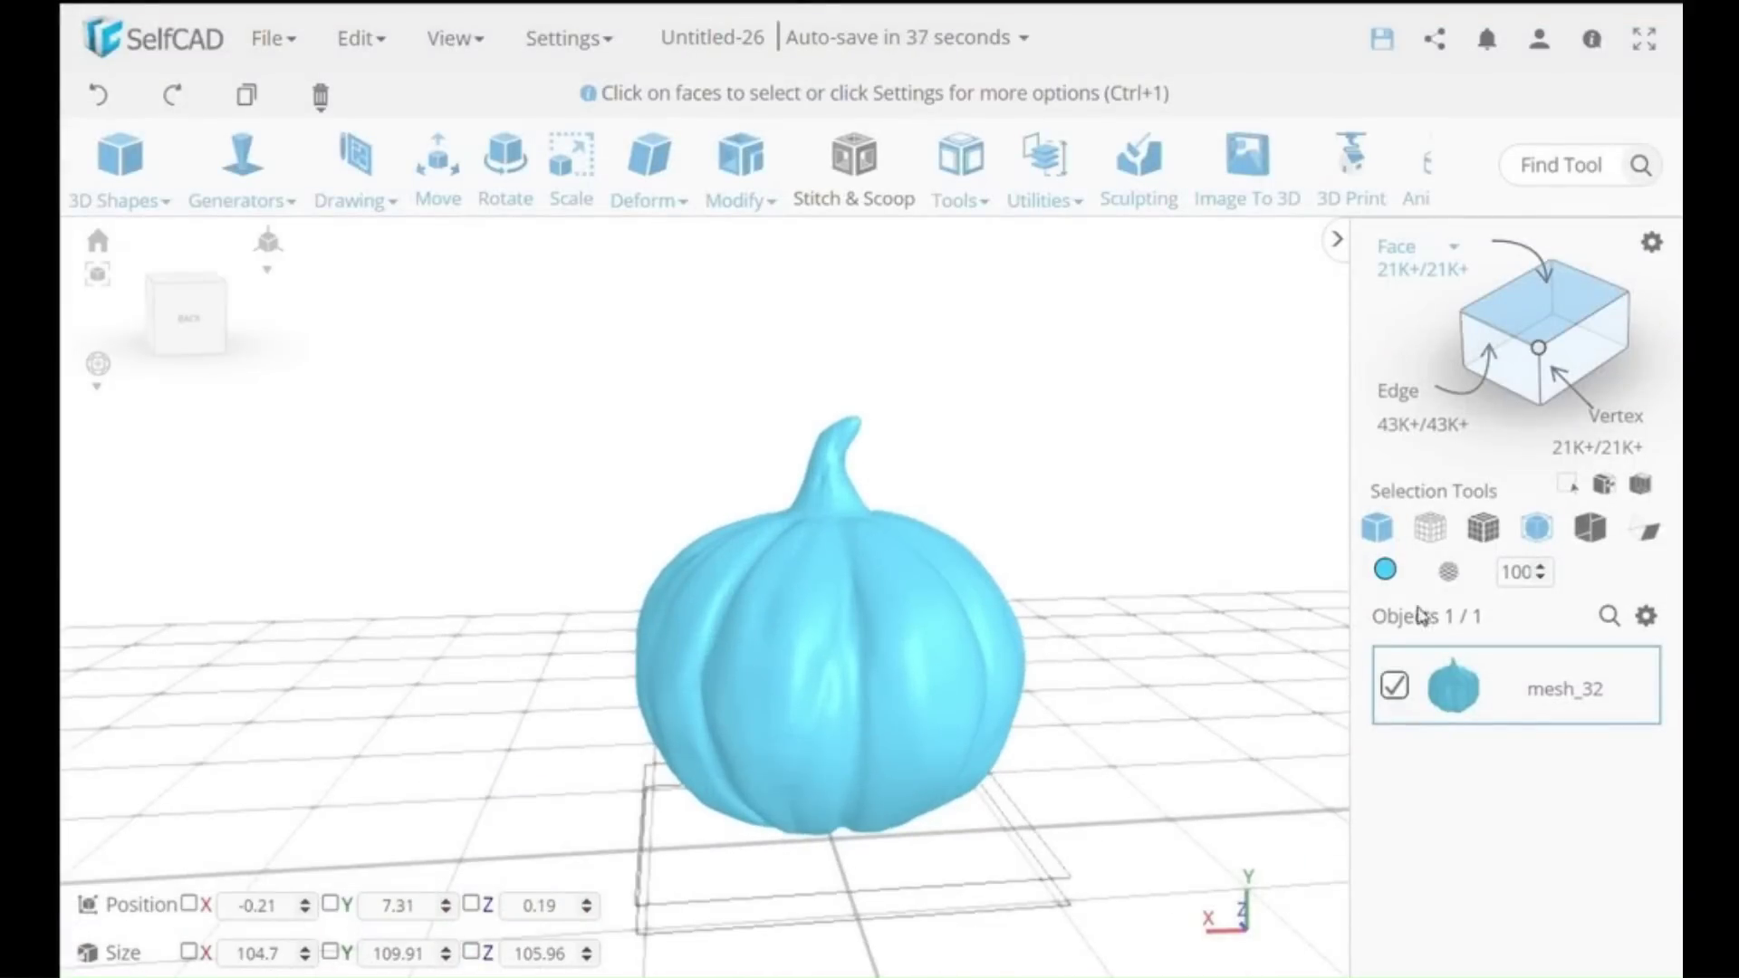
{"action": "left_click", "coordinate": [1385, 570]}
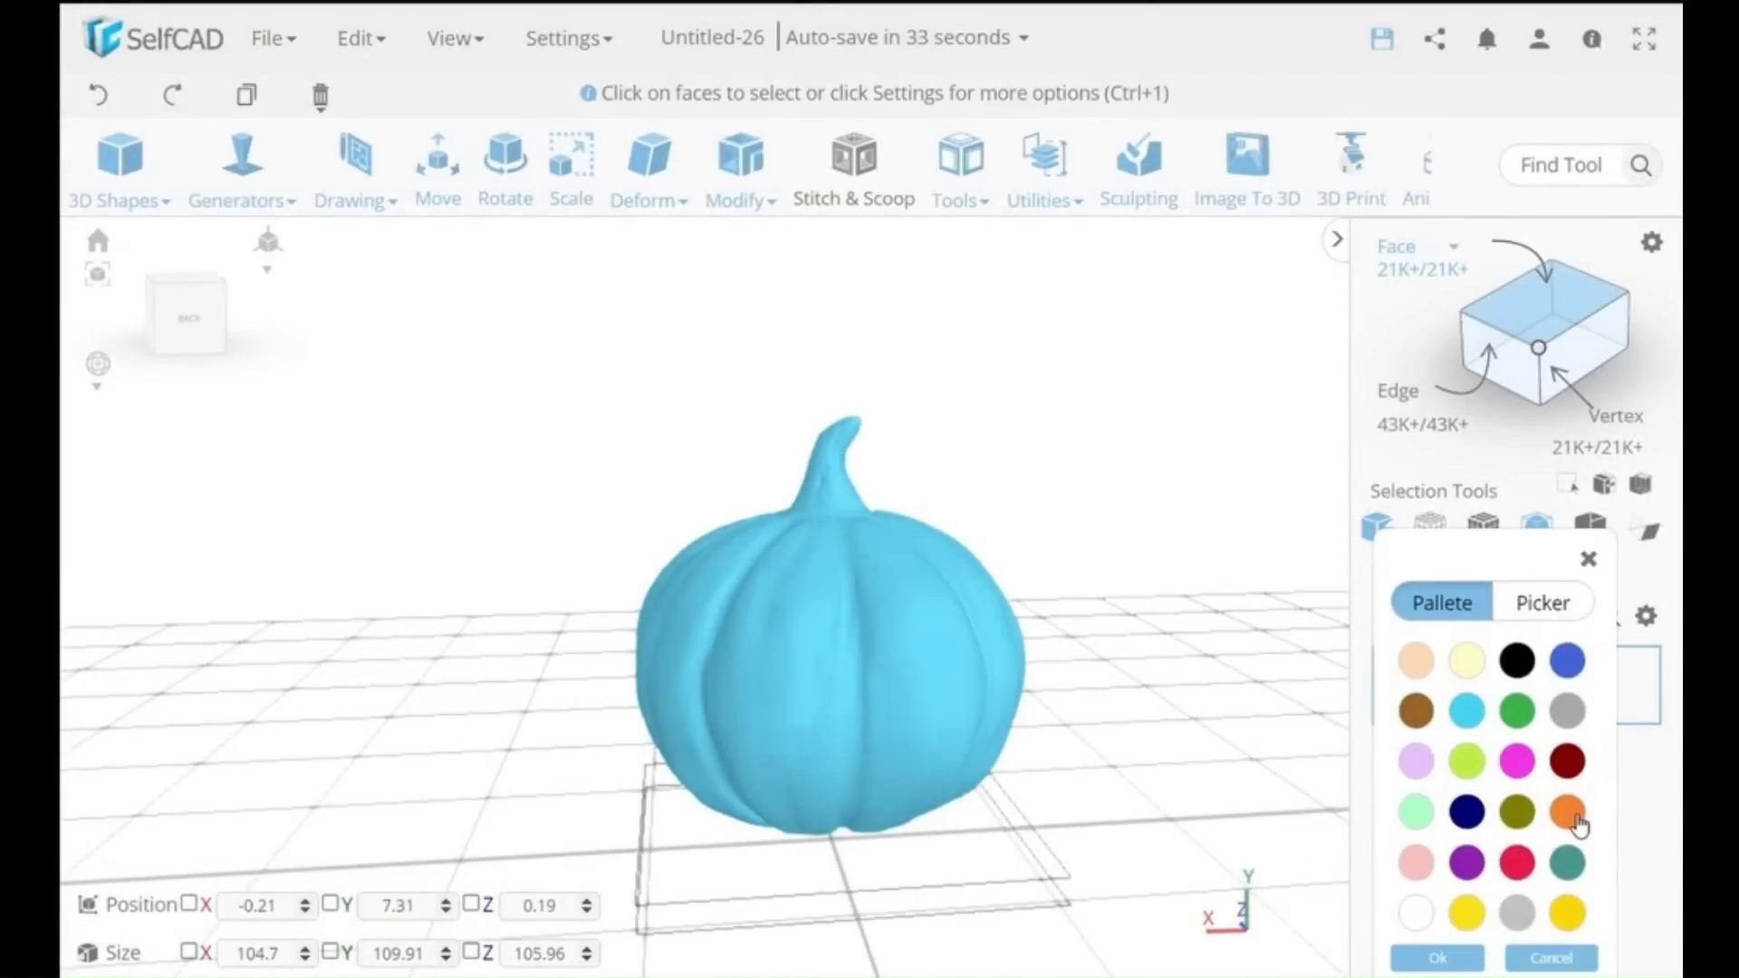
{"action": "left_click", "coordinate": [1571, 815]}
{"action": "left_click", "coordinate": [1439, 958]}
{"action": "right_click_drag", "start_coordinate": [1184, 765], "coordinate": [1107, 599]}
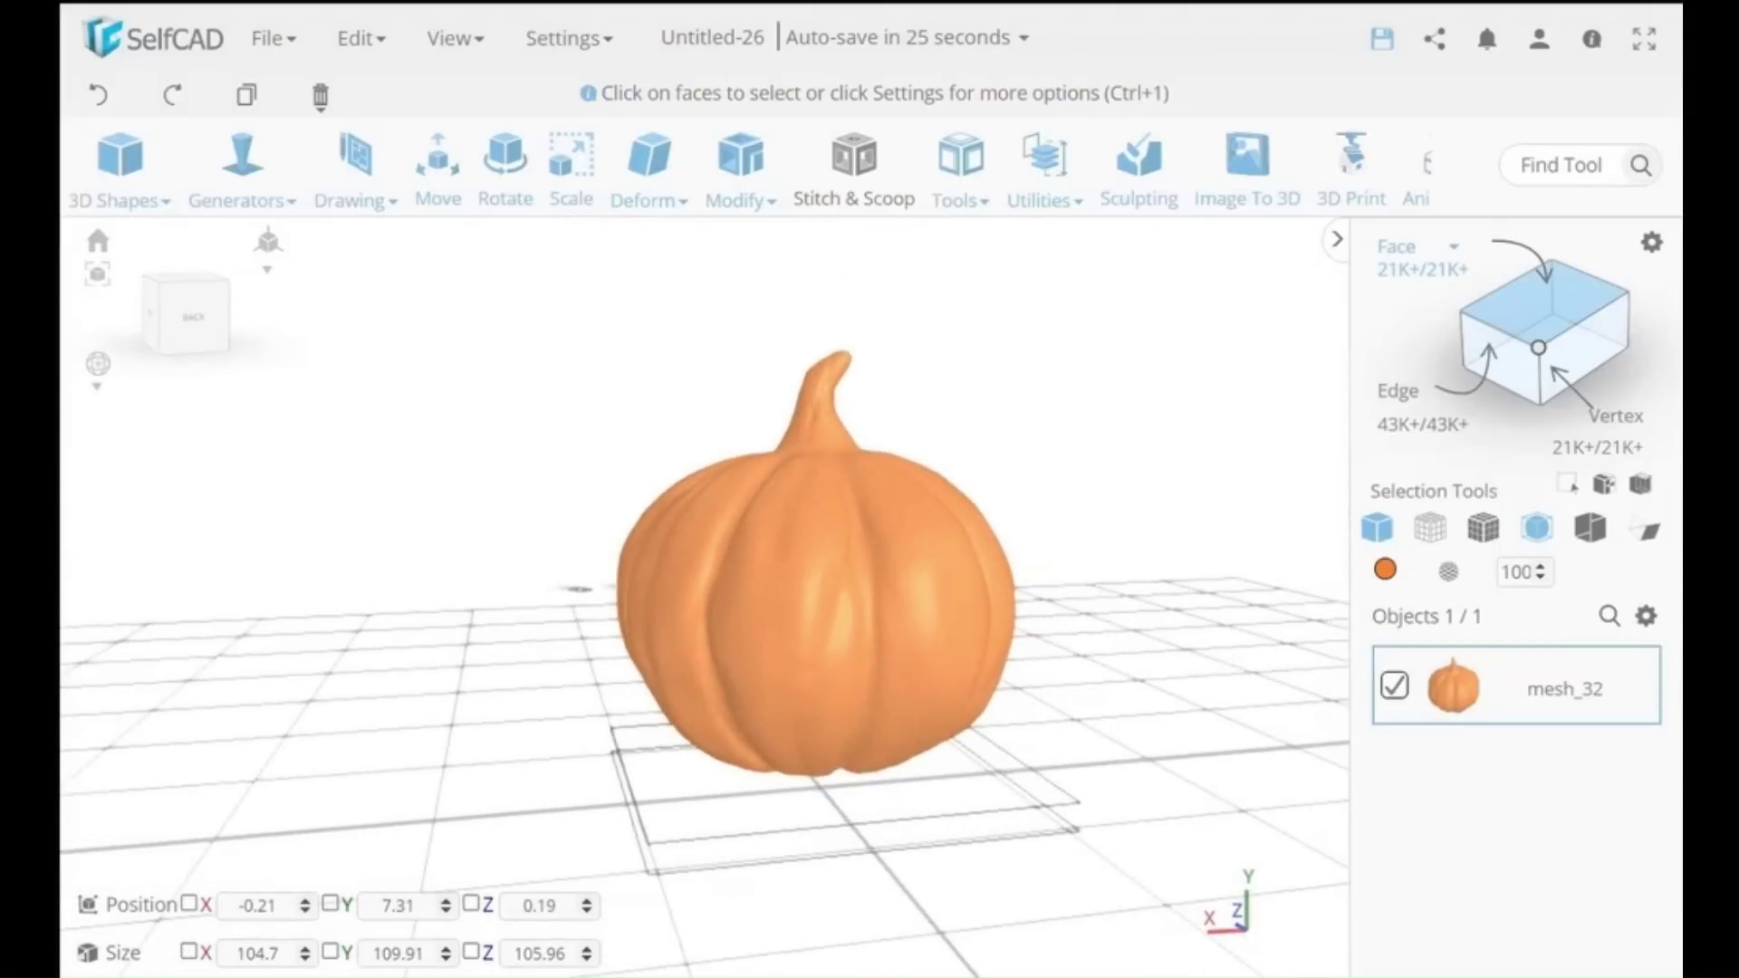